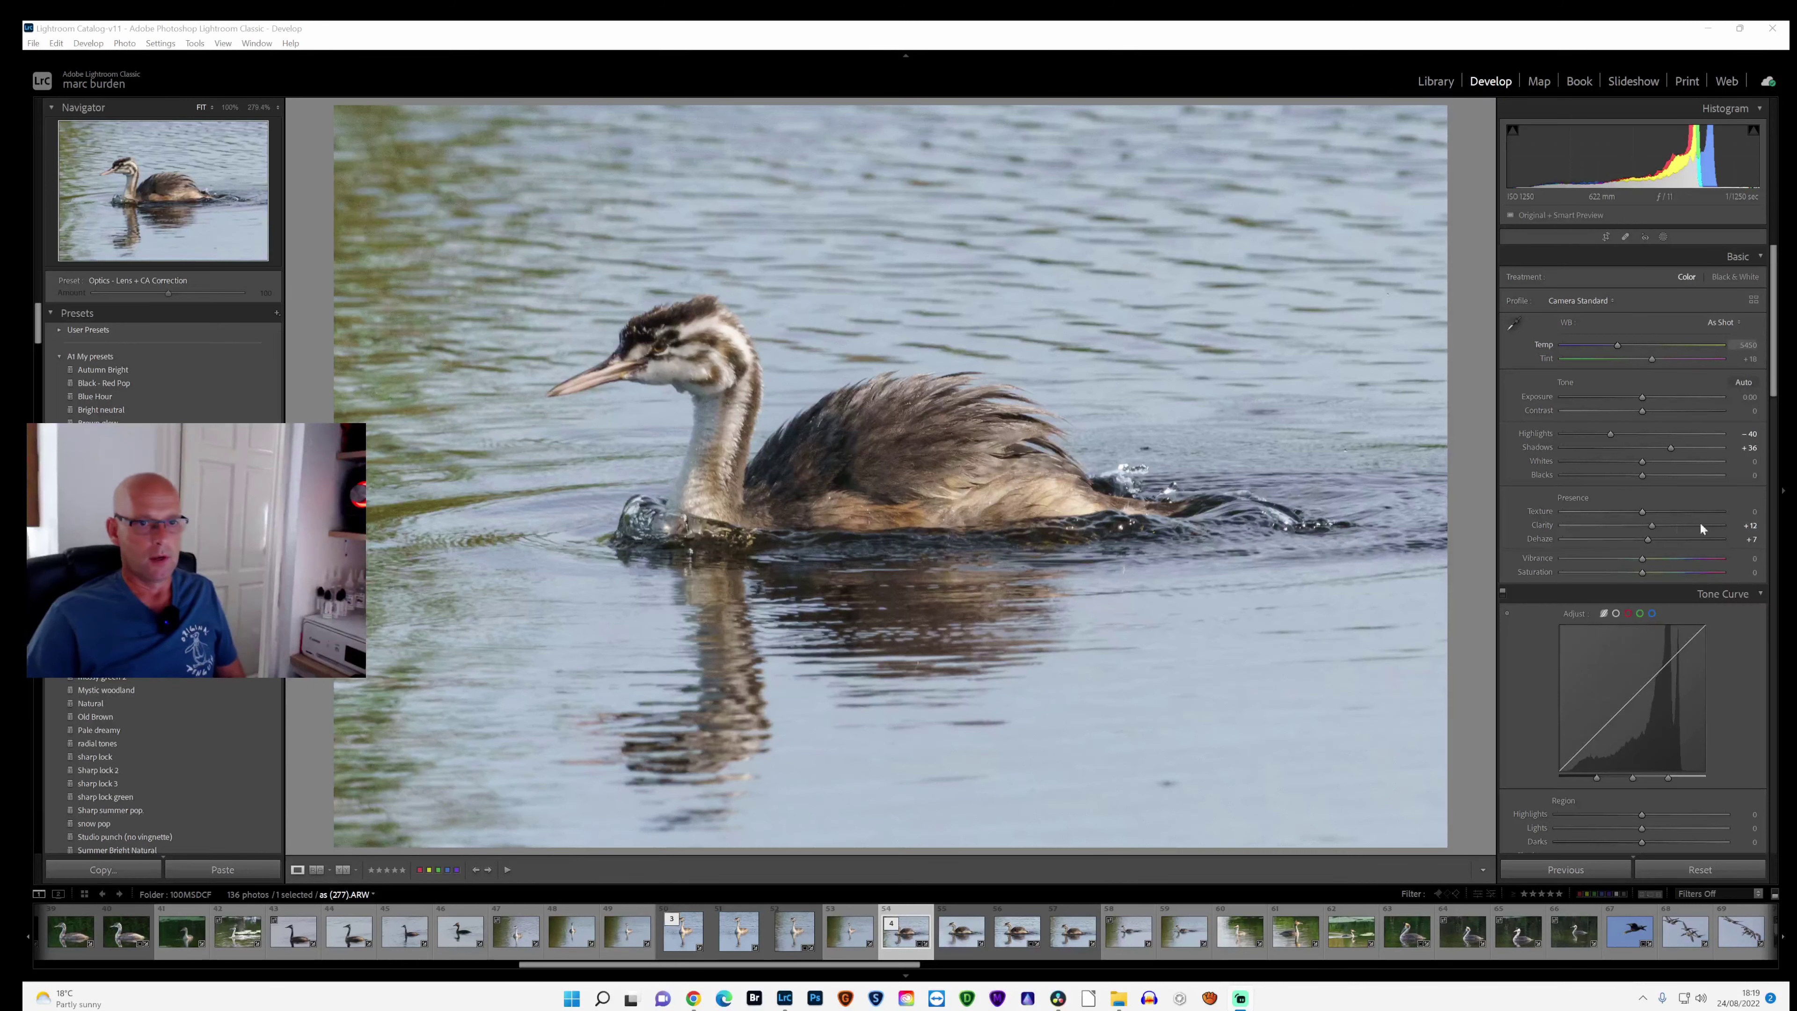
Step: Reset the photo's develop settings and crop it closer around the swimming bird, keeping the original aspect ratio
left_click(1694, 871)
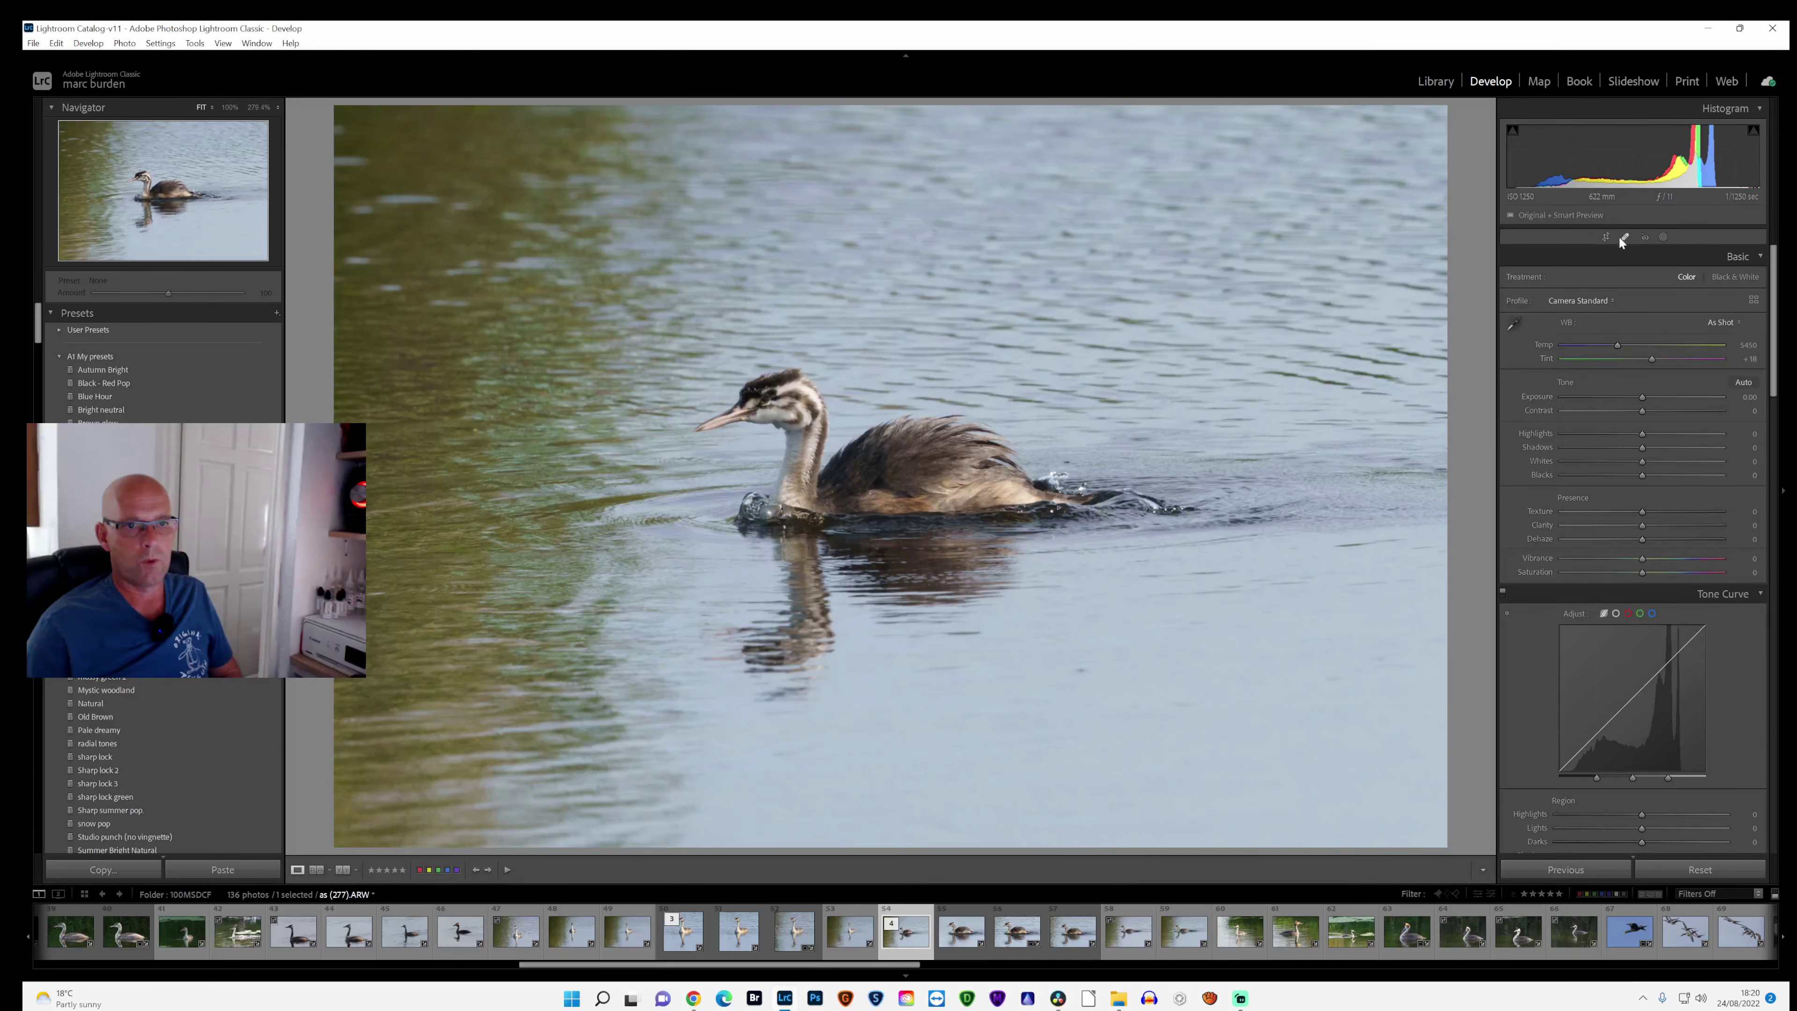
left_click(1605, 236)
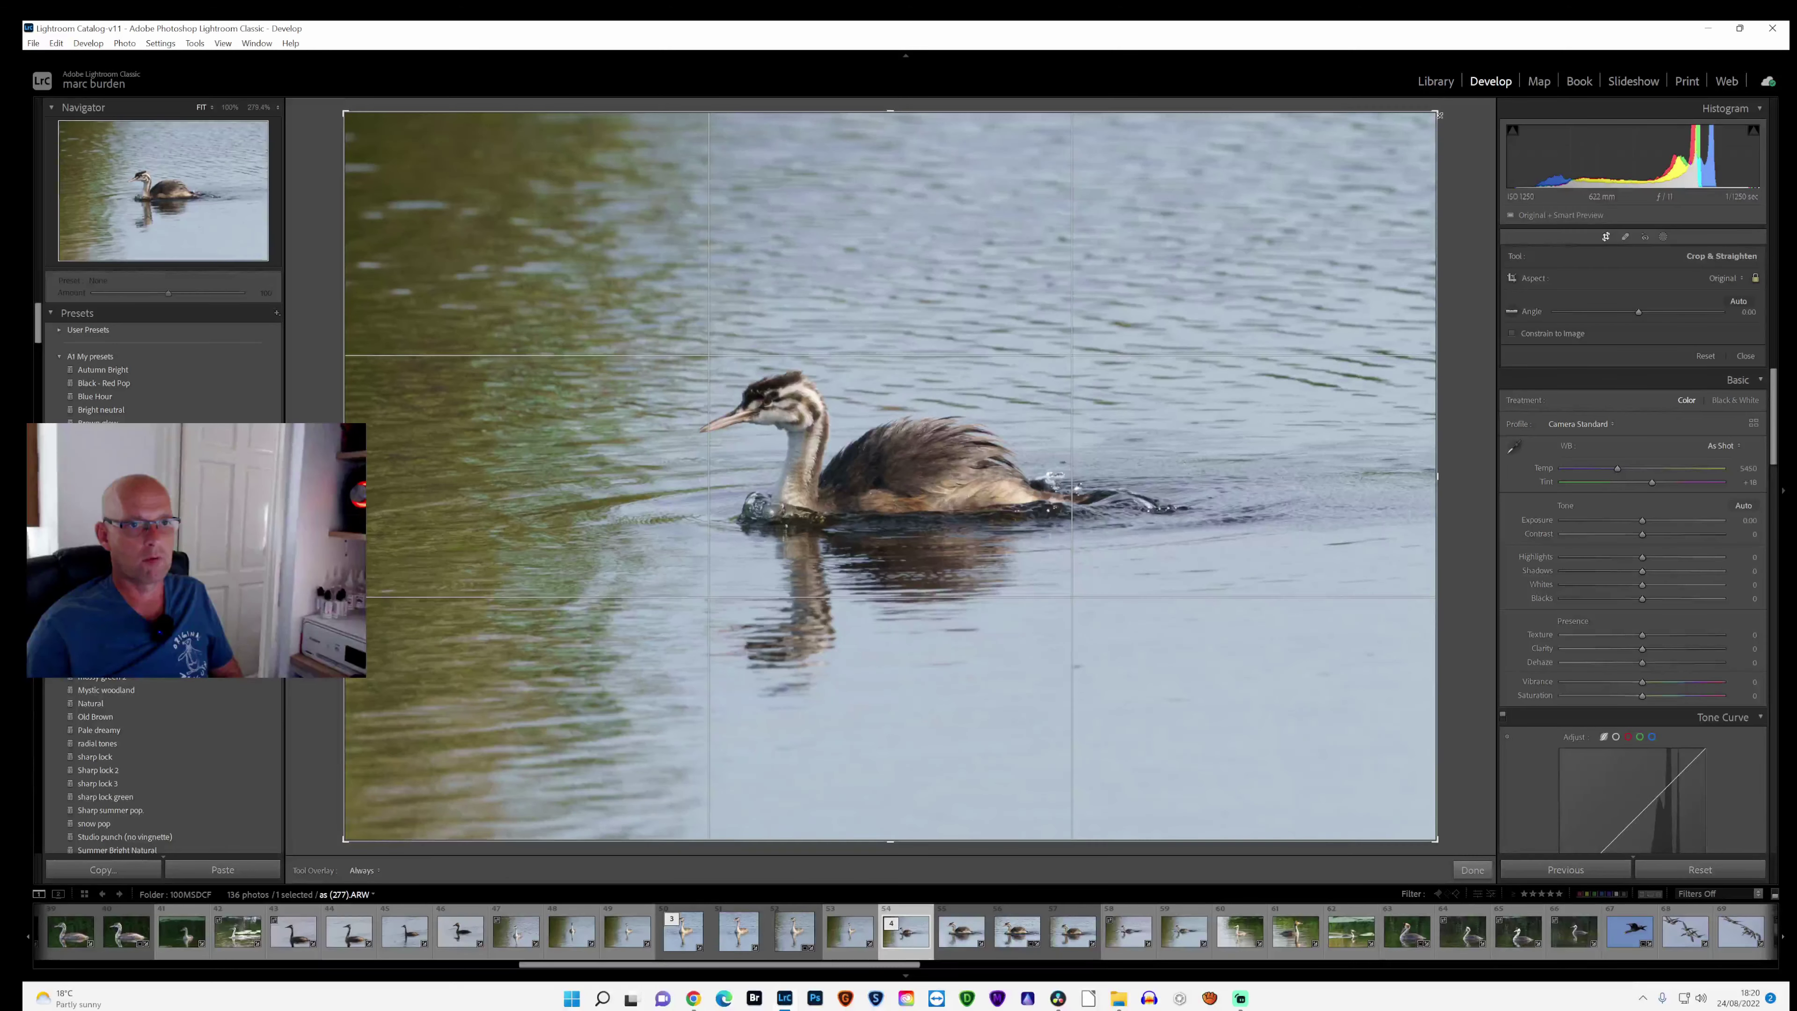
left_click_drag(1425, 177, 1320, 234)
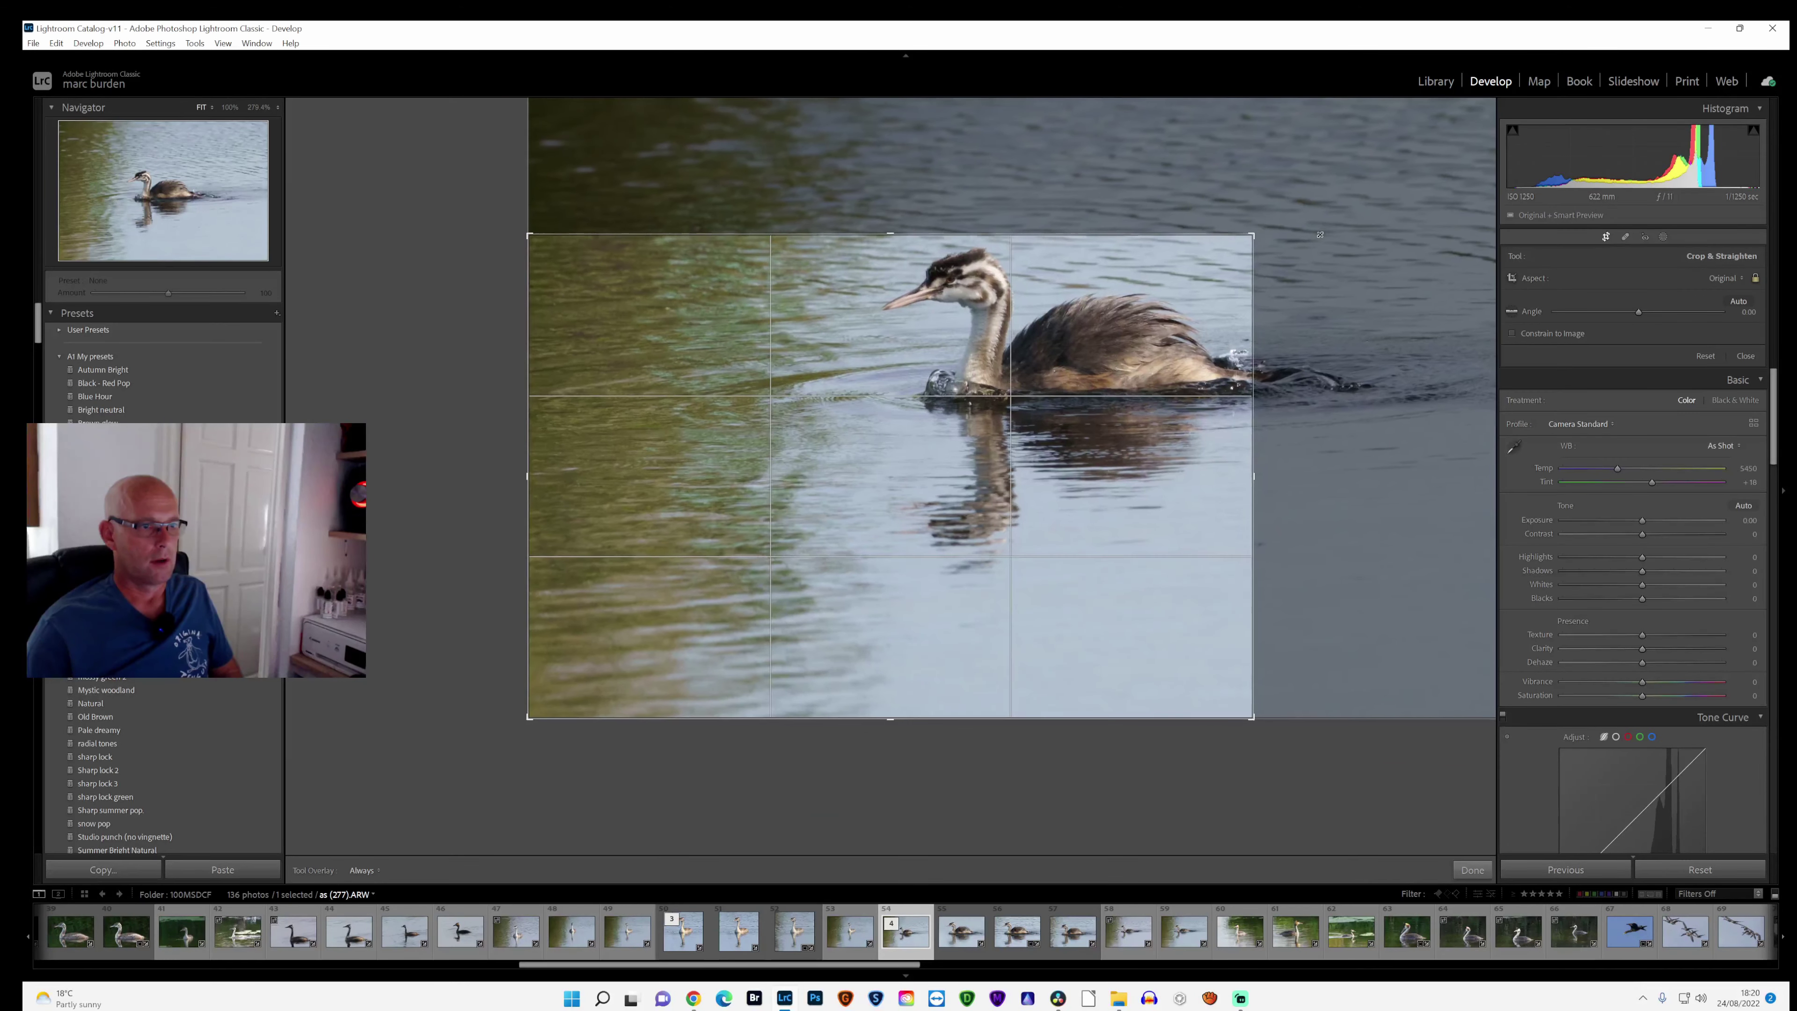
left_click_drag(1098, 460, 893, 551)
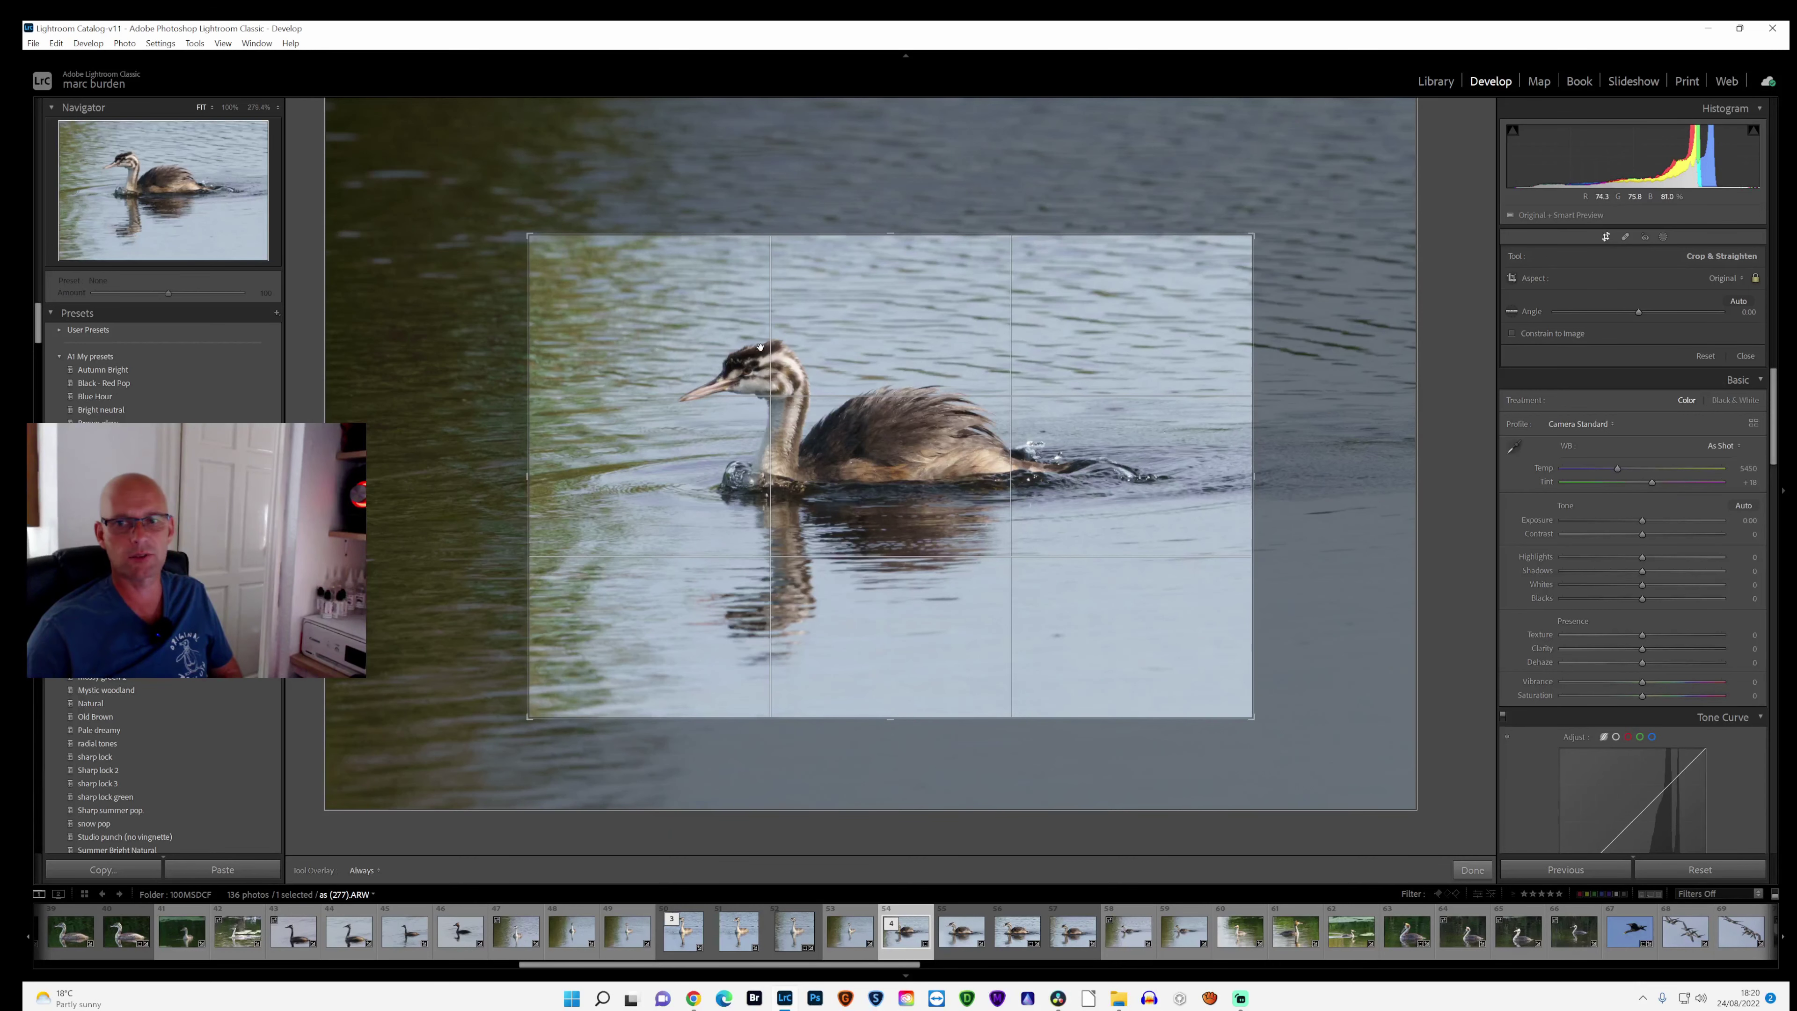
left_click_drag(880, 460, 946, 538)
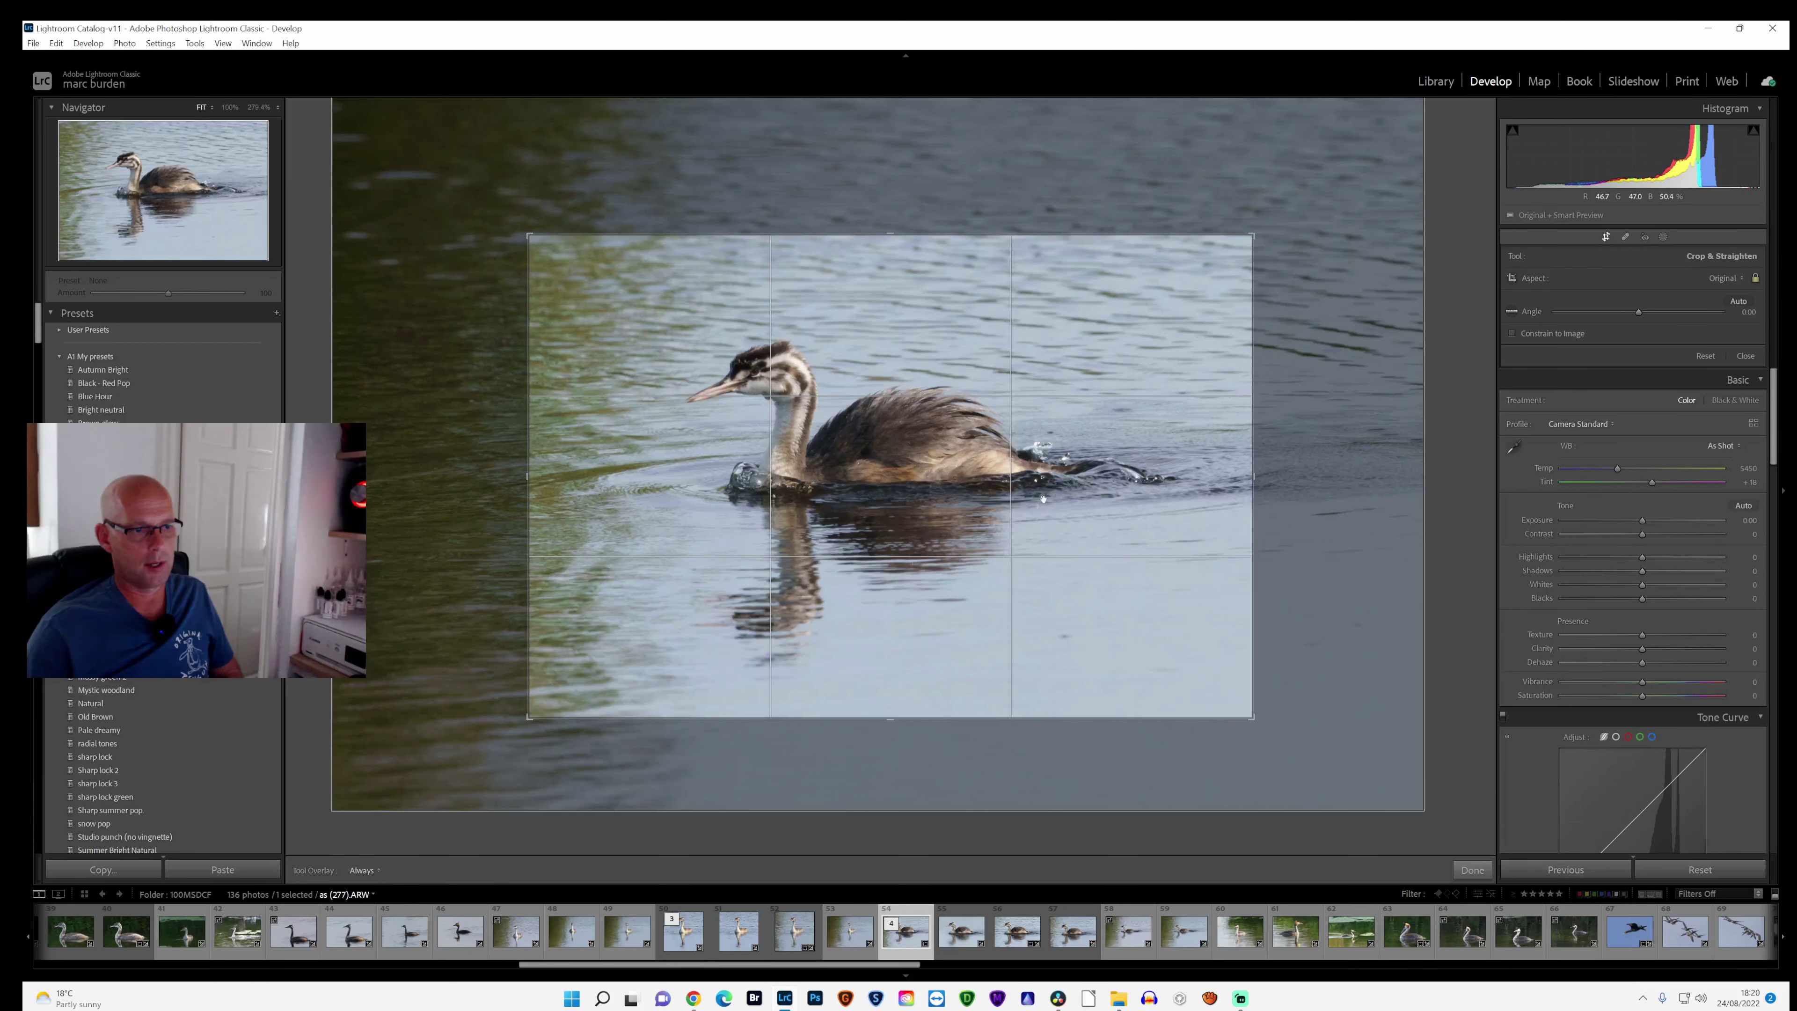
left_click_drag(1178, 676, 1157, 677)
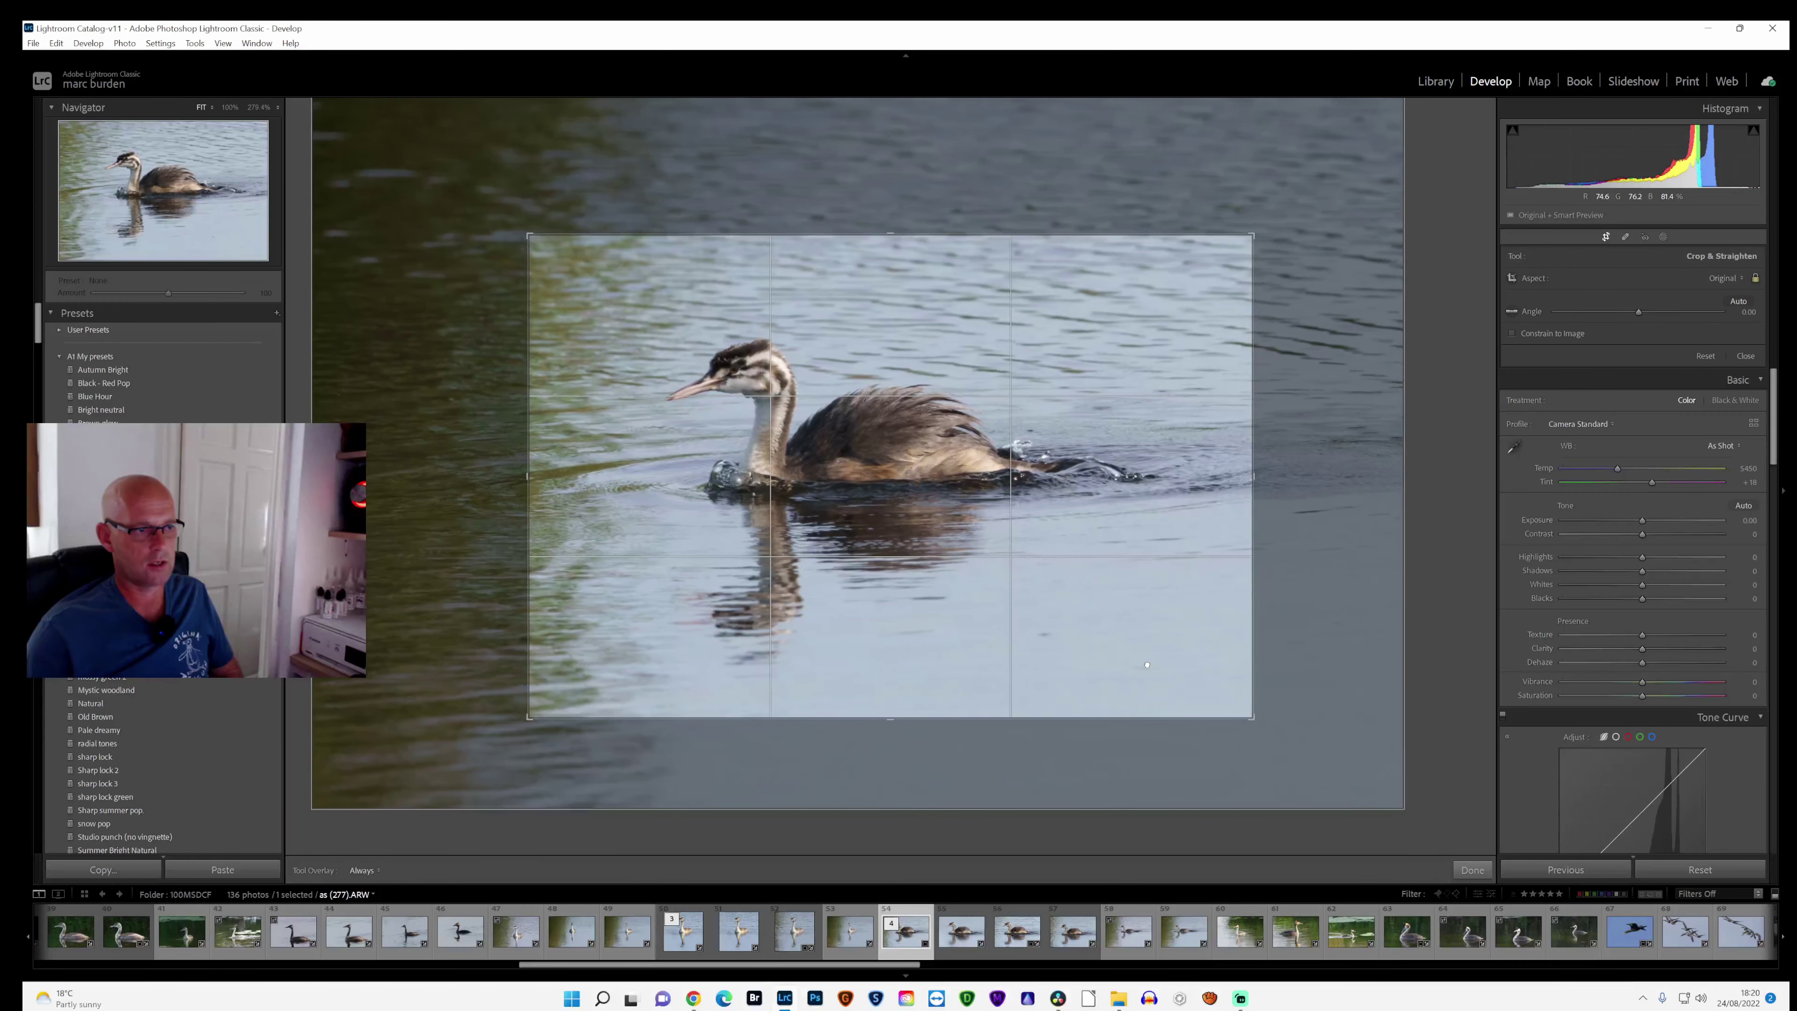
Step: Straighten the crop to an angle of about 1.15, reposition the bird, tighten the frame slightly and apply the crop
left_click_drag(1269, 734, 1264, 743)
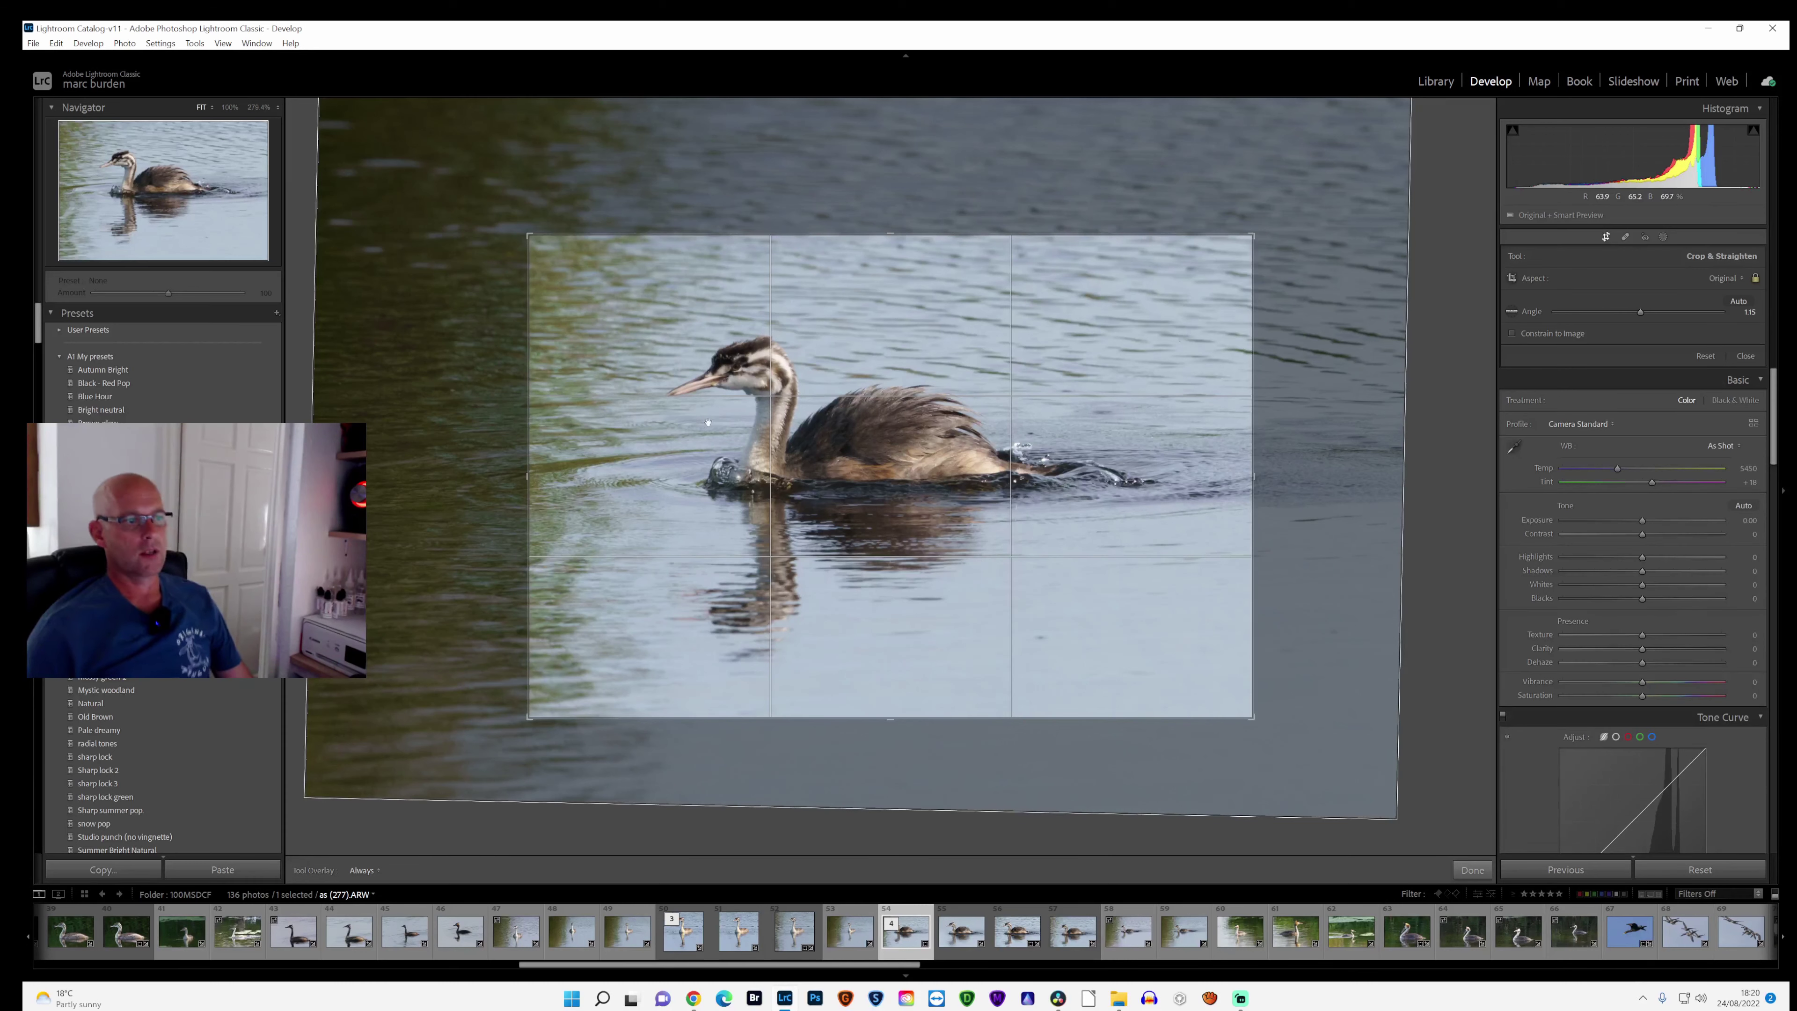
left_click_drag(805, 462, 806, 463)
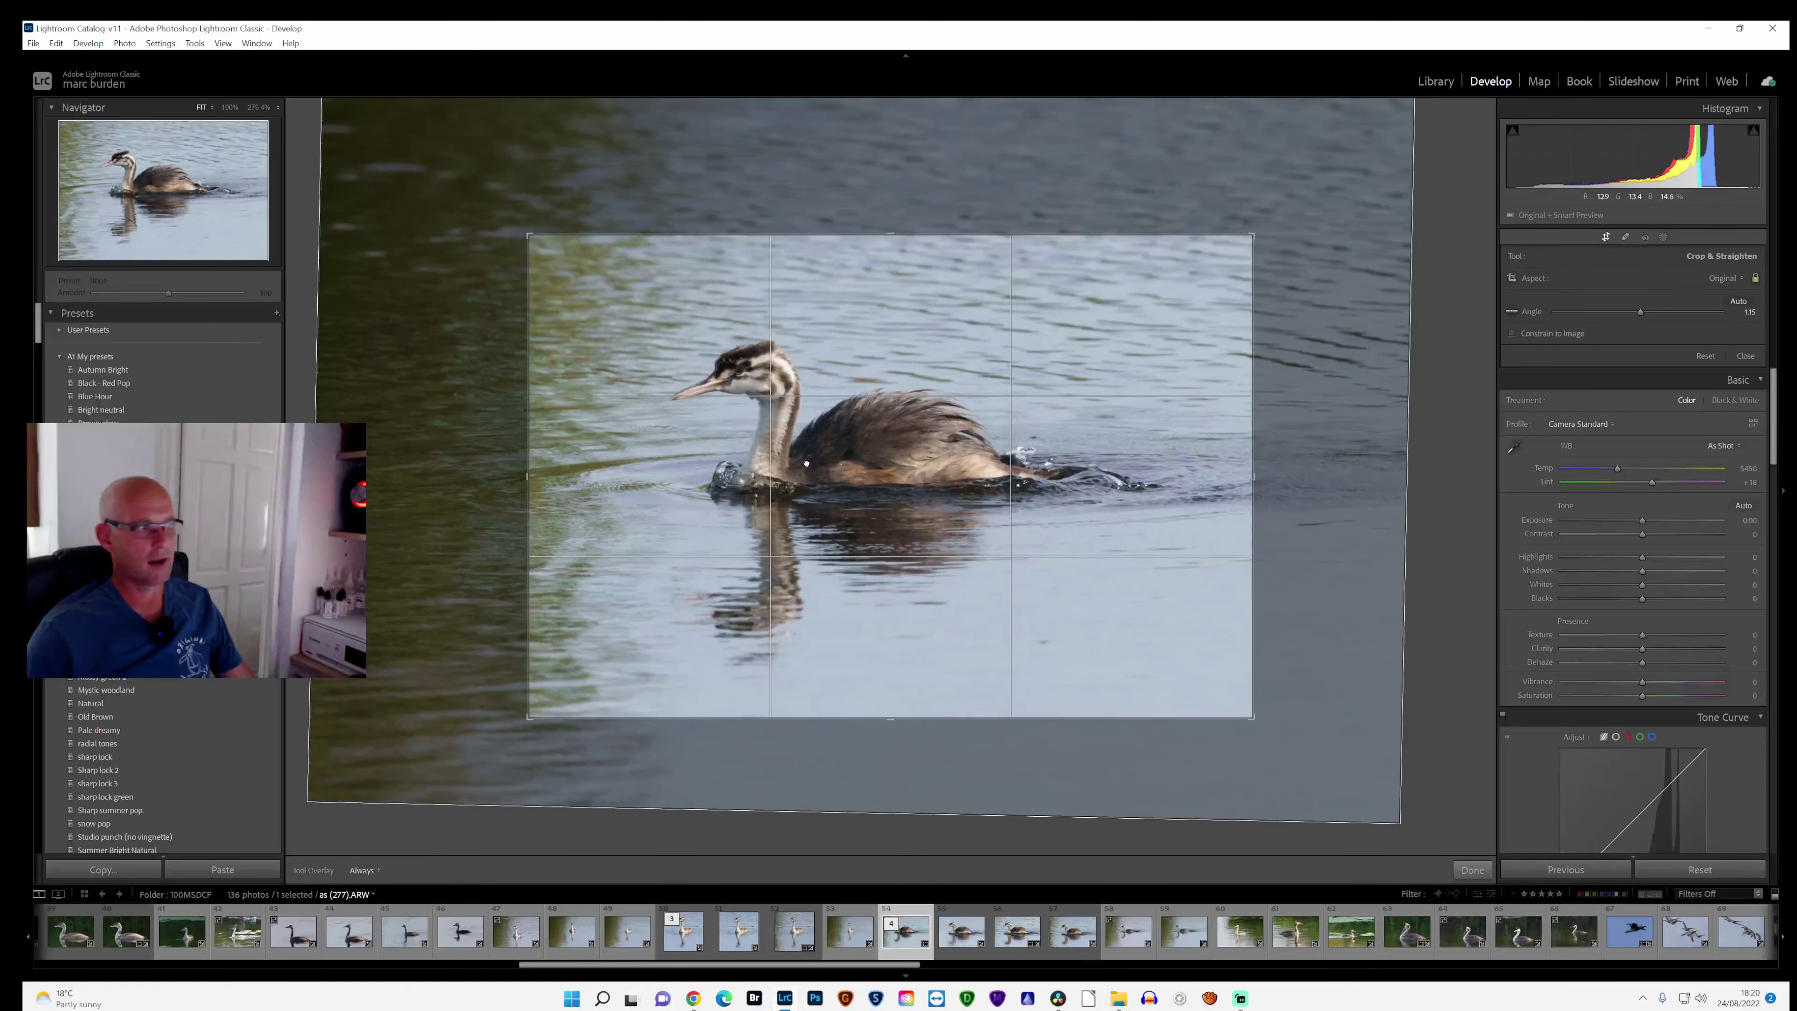
left_click_drag(894, 719, 895, 708)
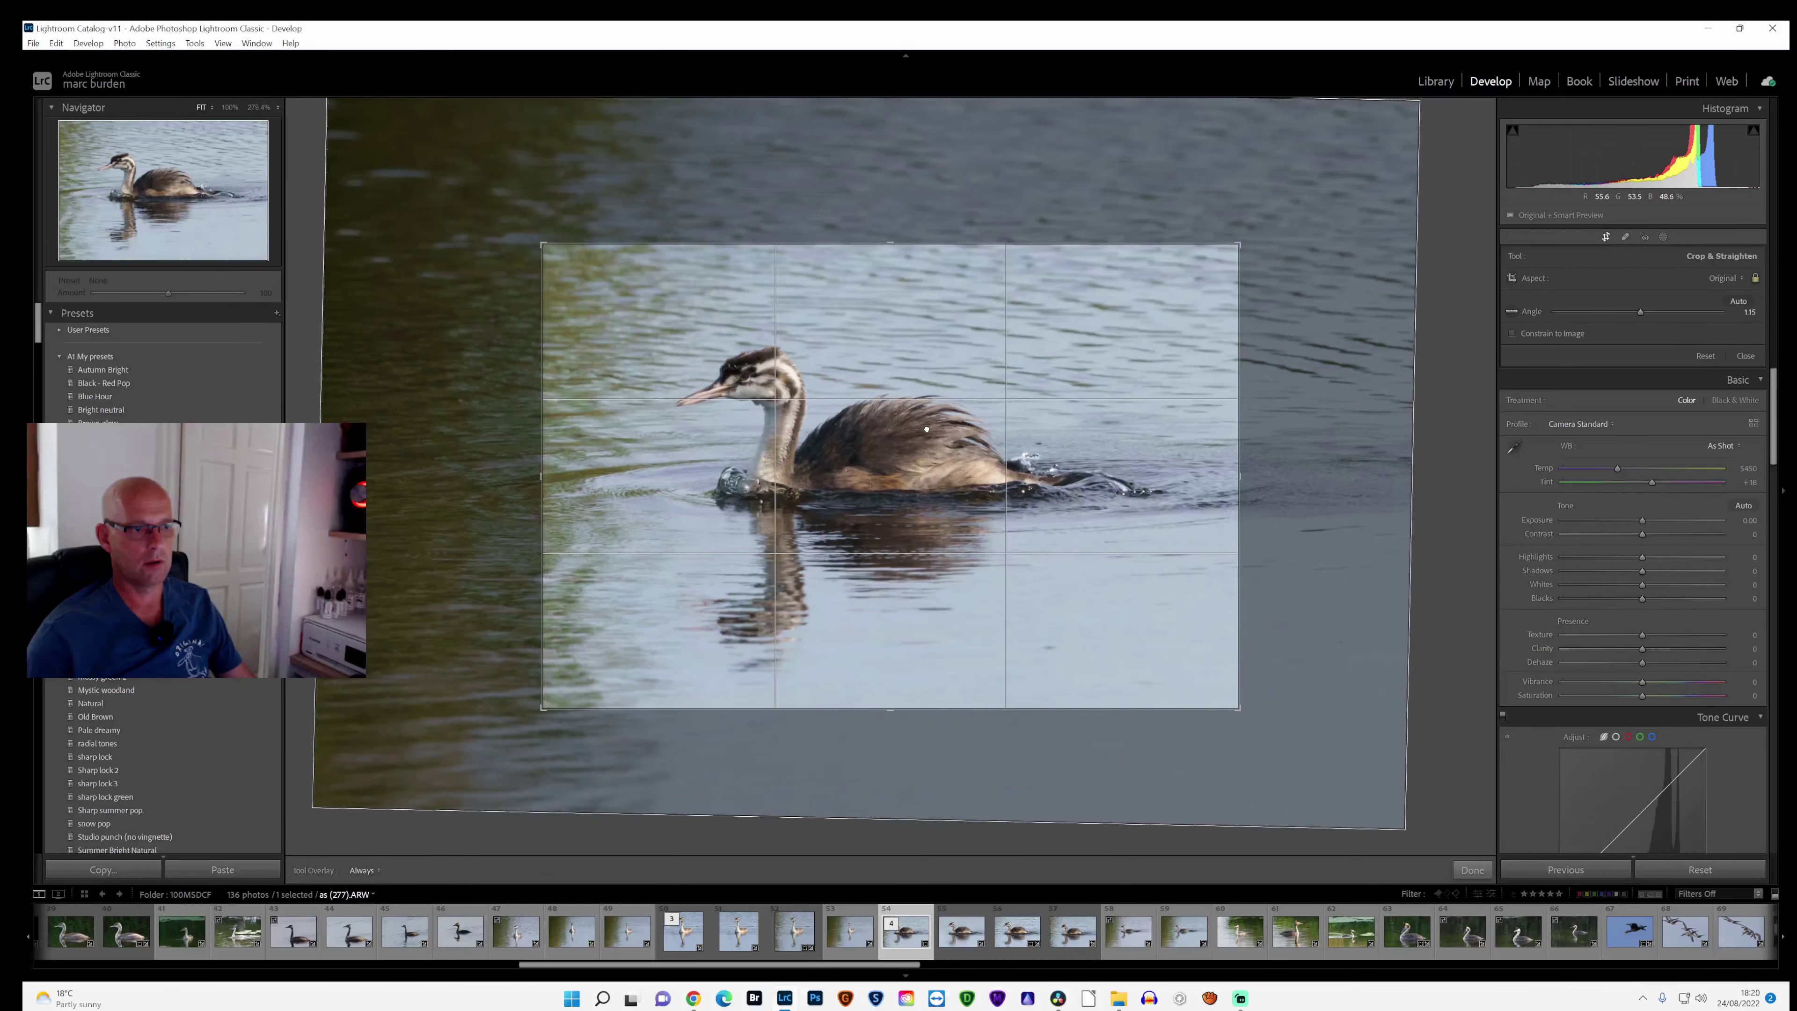
left_click(1472, 871)
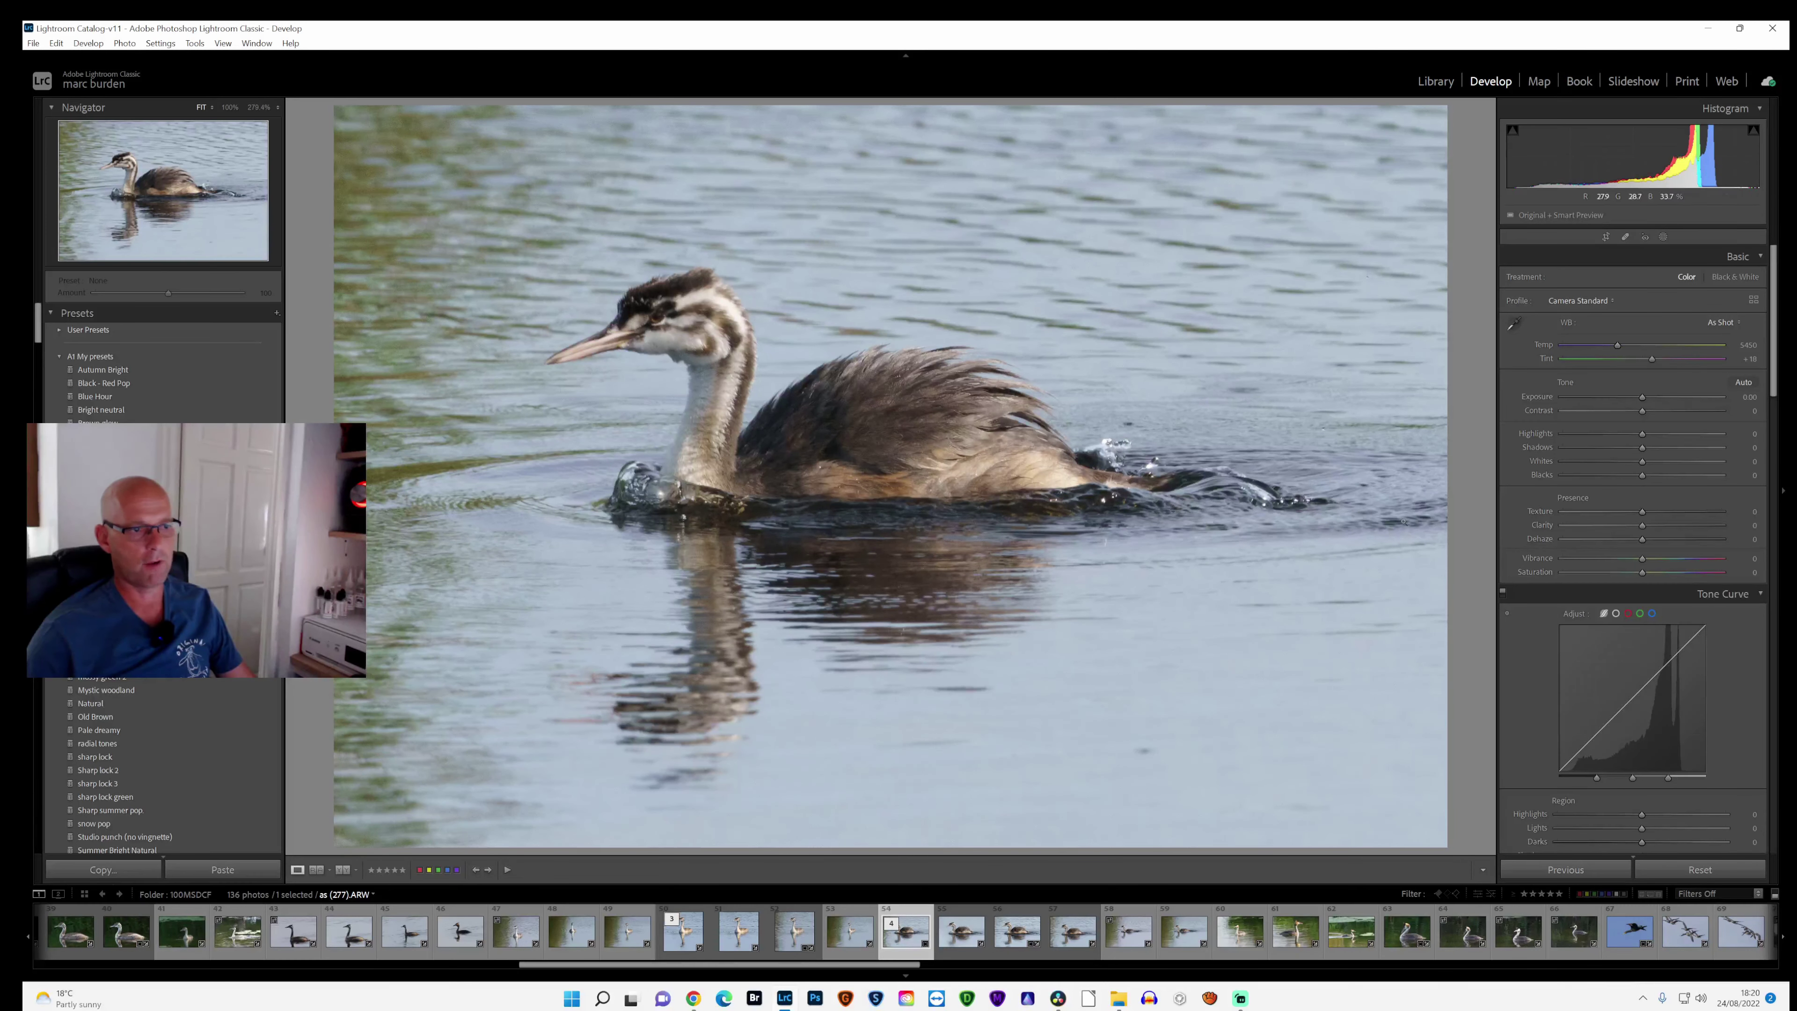
Step: Reduce the photo's green saturation to -100
scroll(1642, 521, "down", 5)
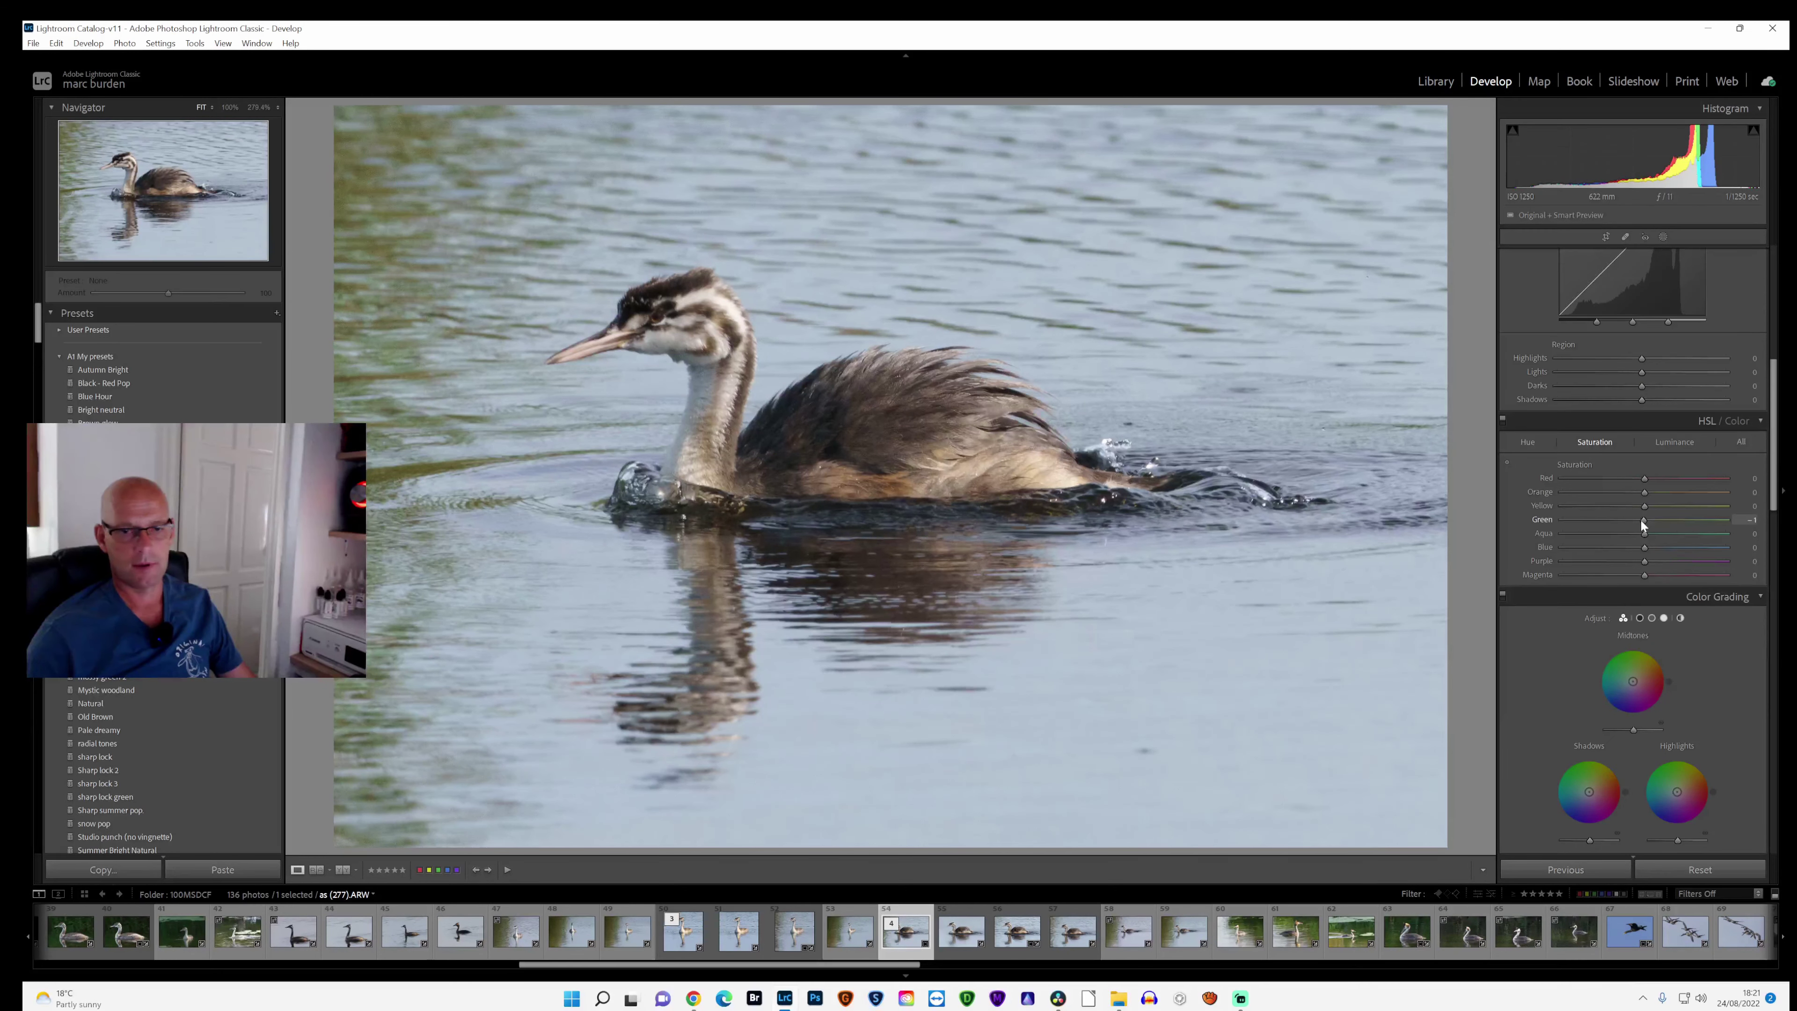
left_click_drag(1640, 518, 1447, 523)
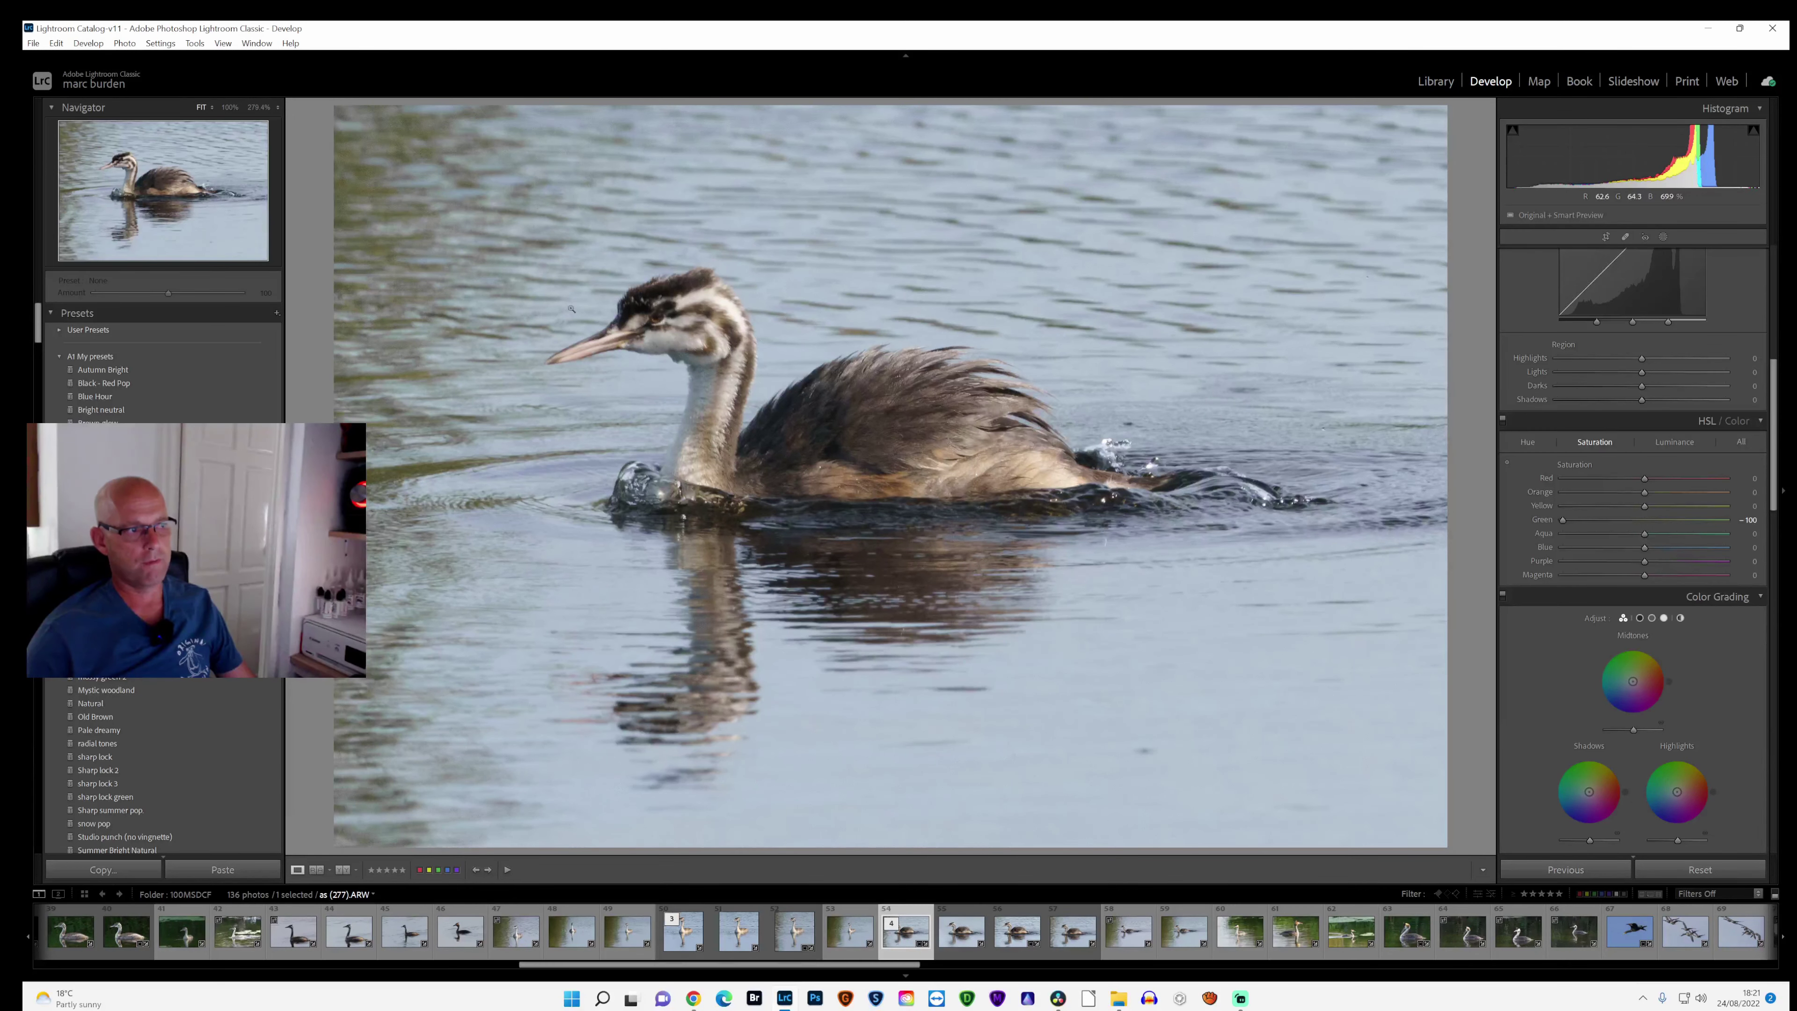
Step: Add a vertical linear gradient mask covering the greenish water at the left side of the photo, fading out near the bird's beak
left_click(1665, 237)
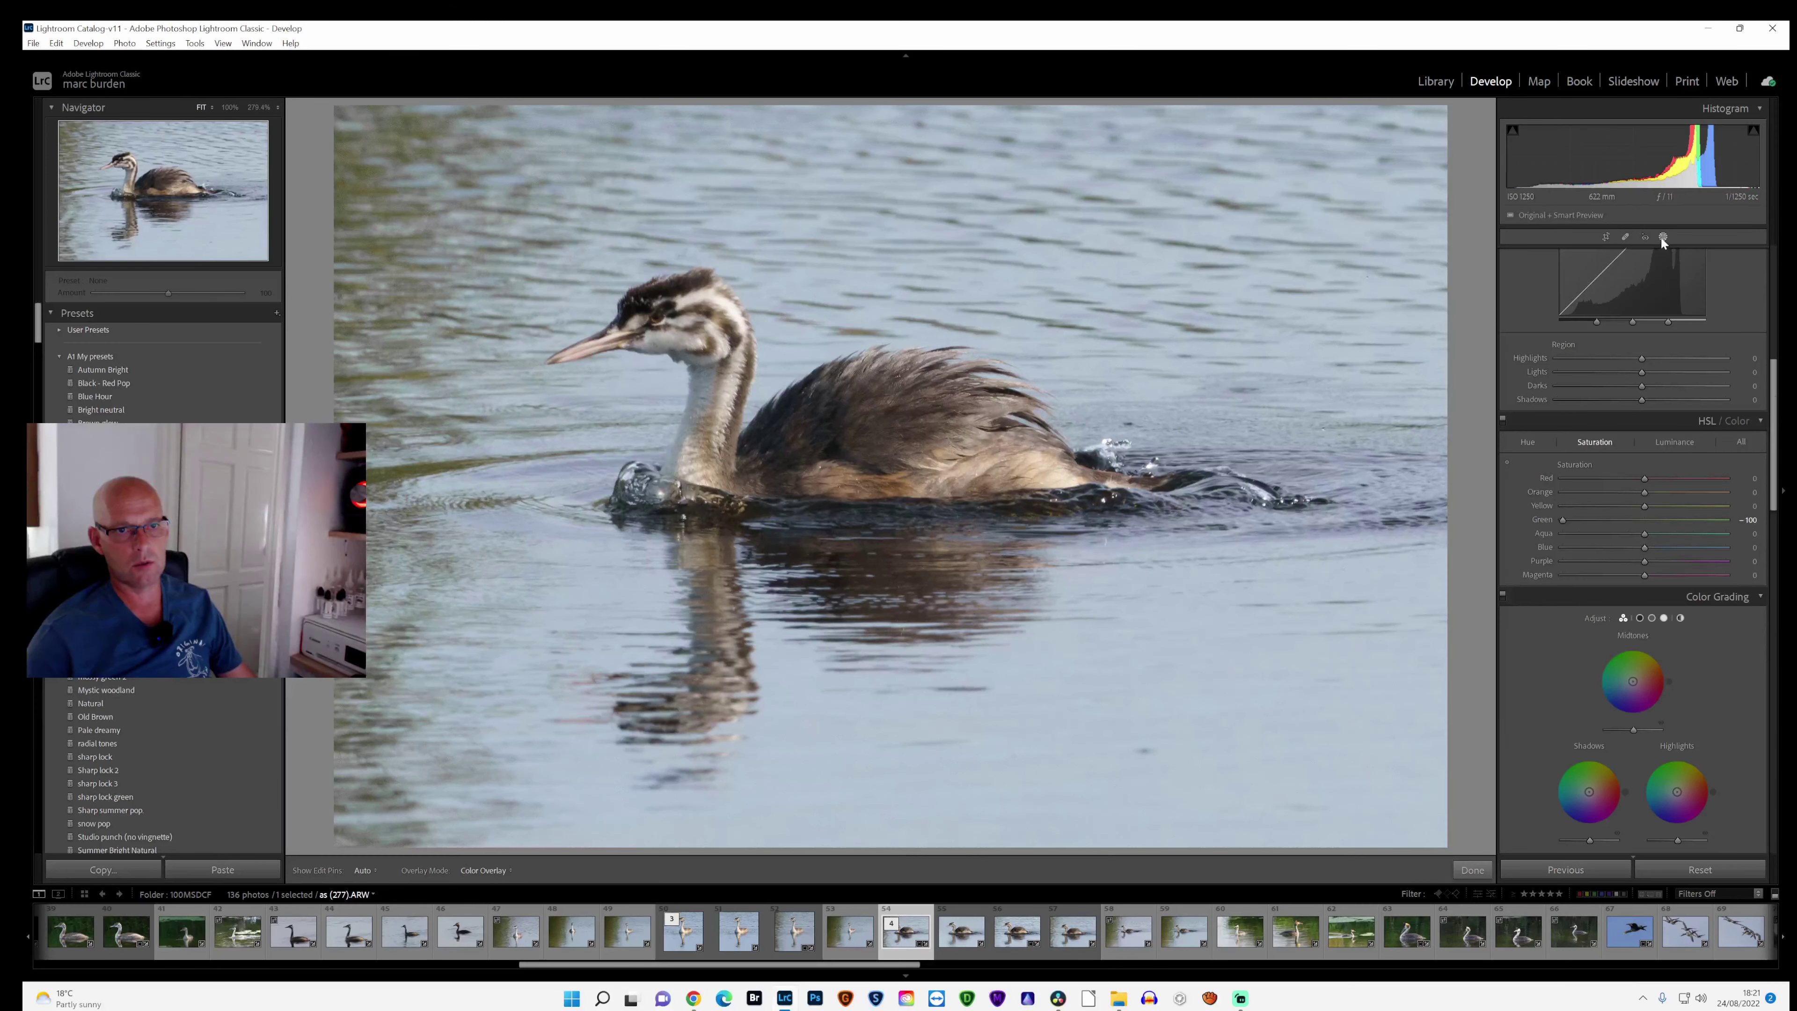
left_click(1662, 237)
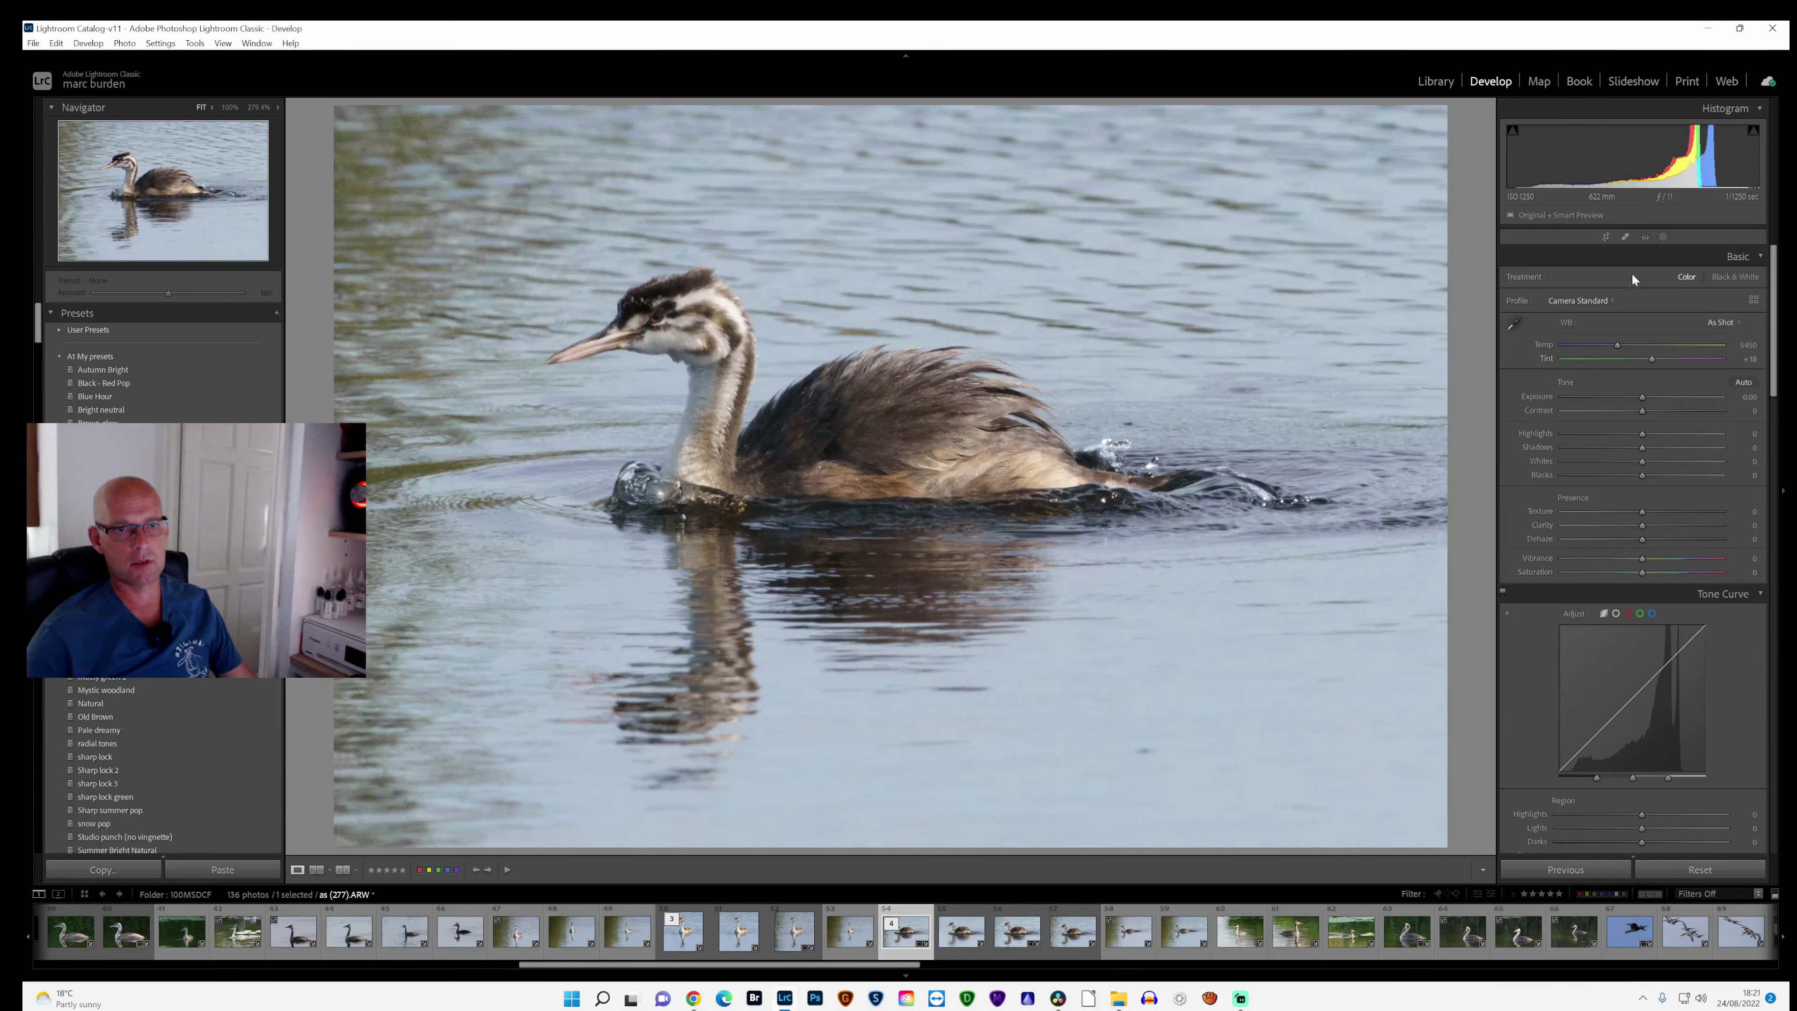
left_click(1663, 236)
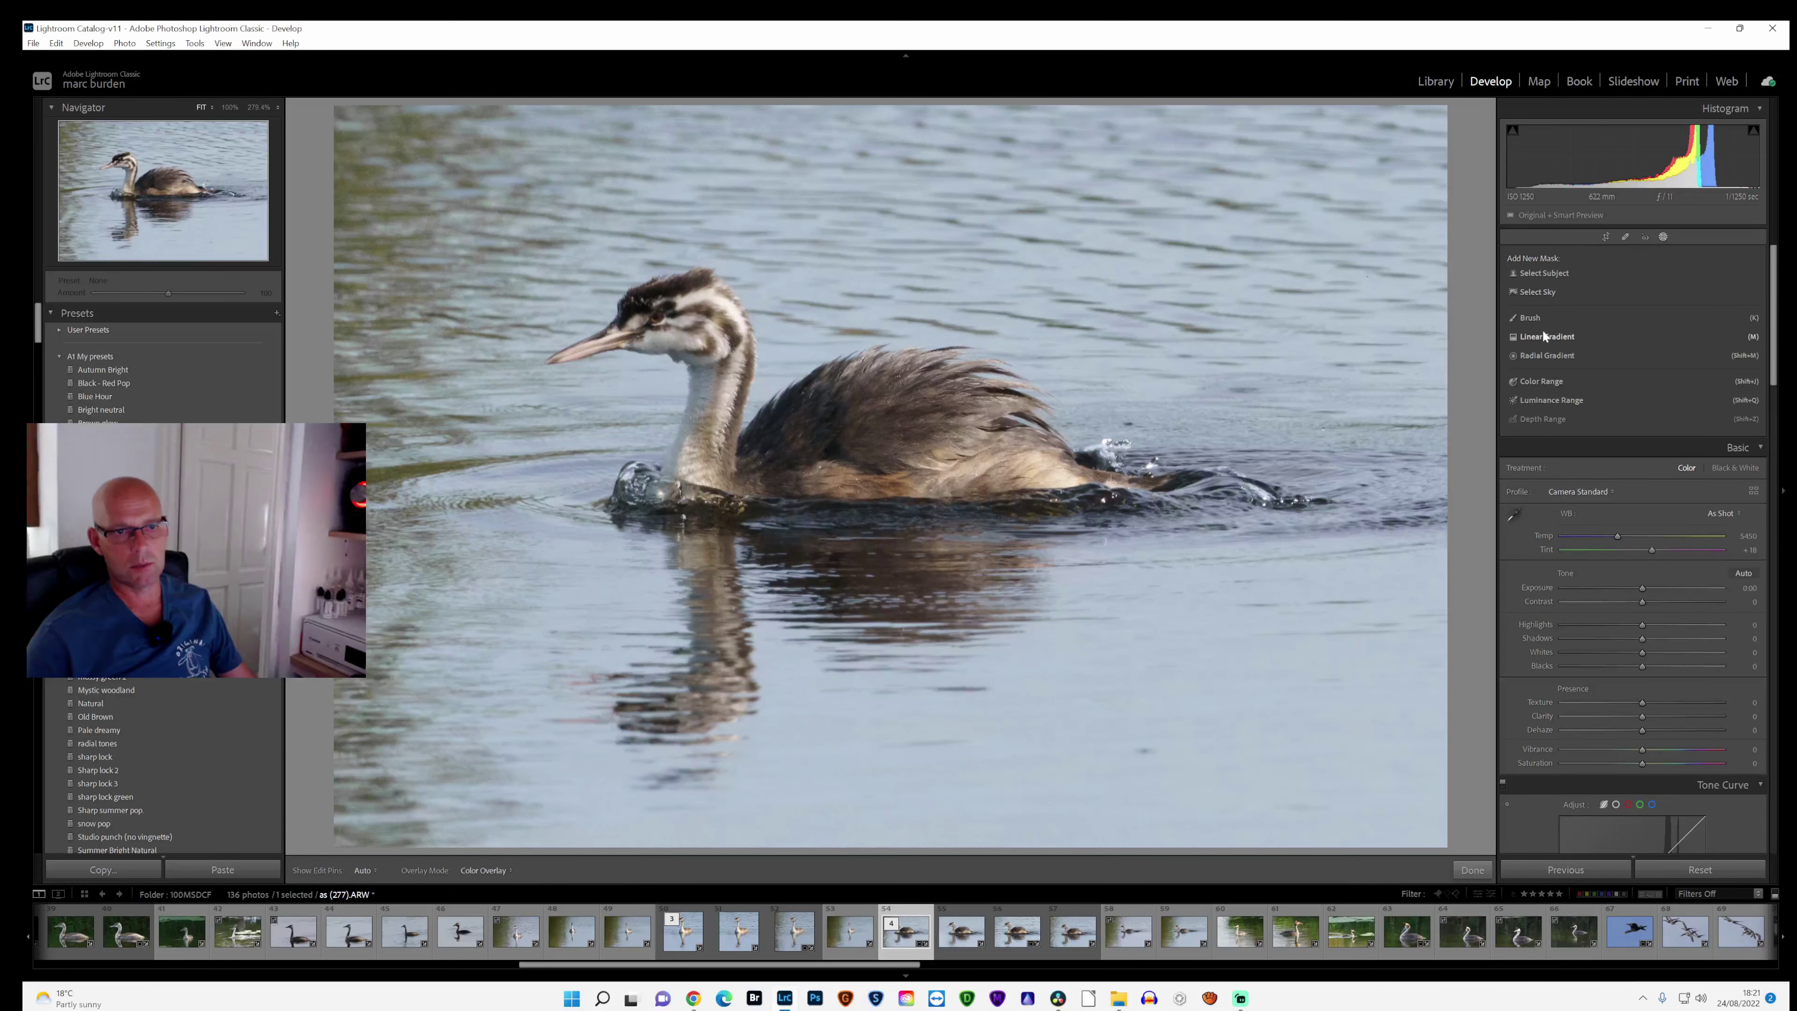
left_click(1546, 337)
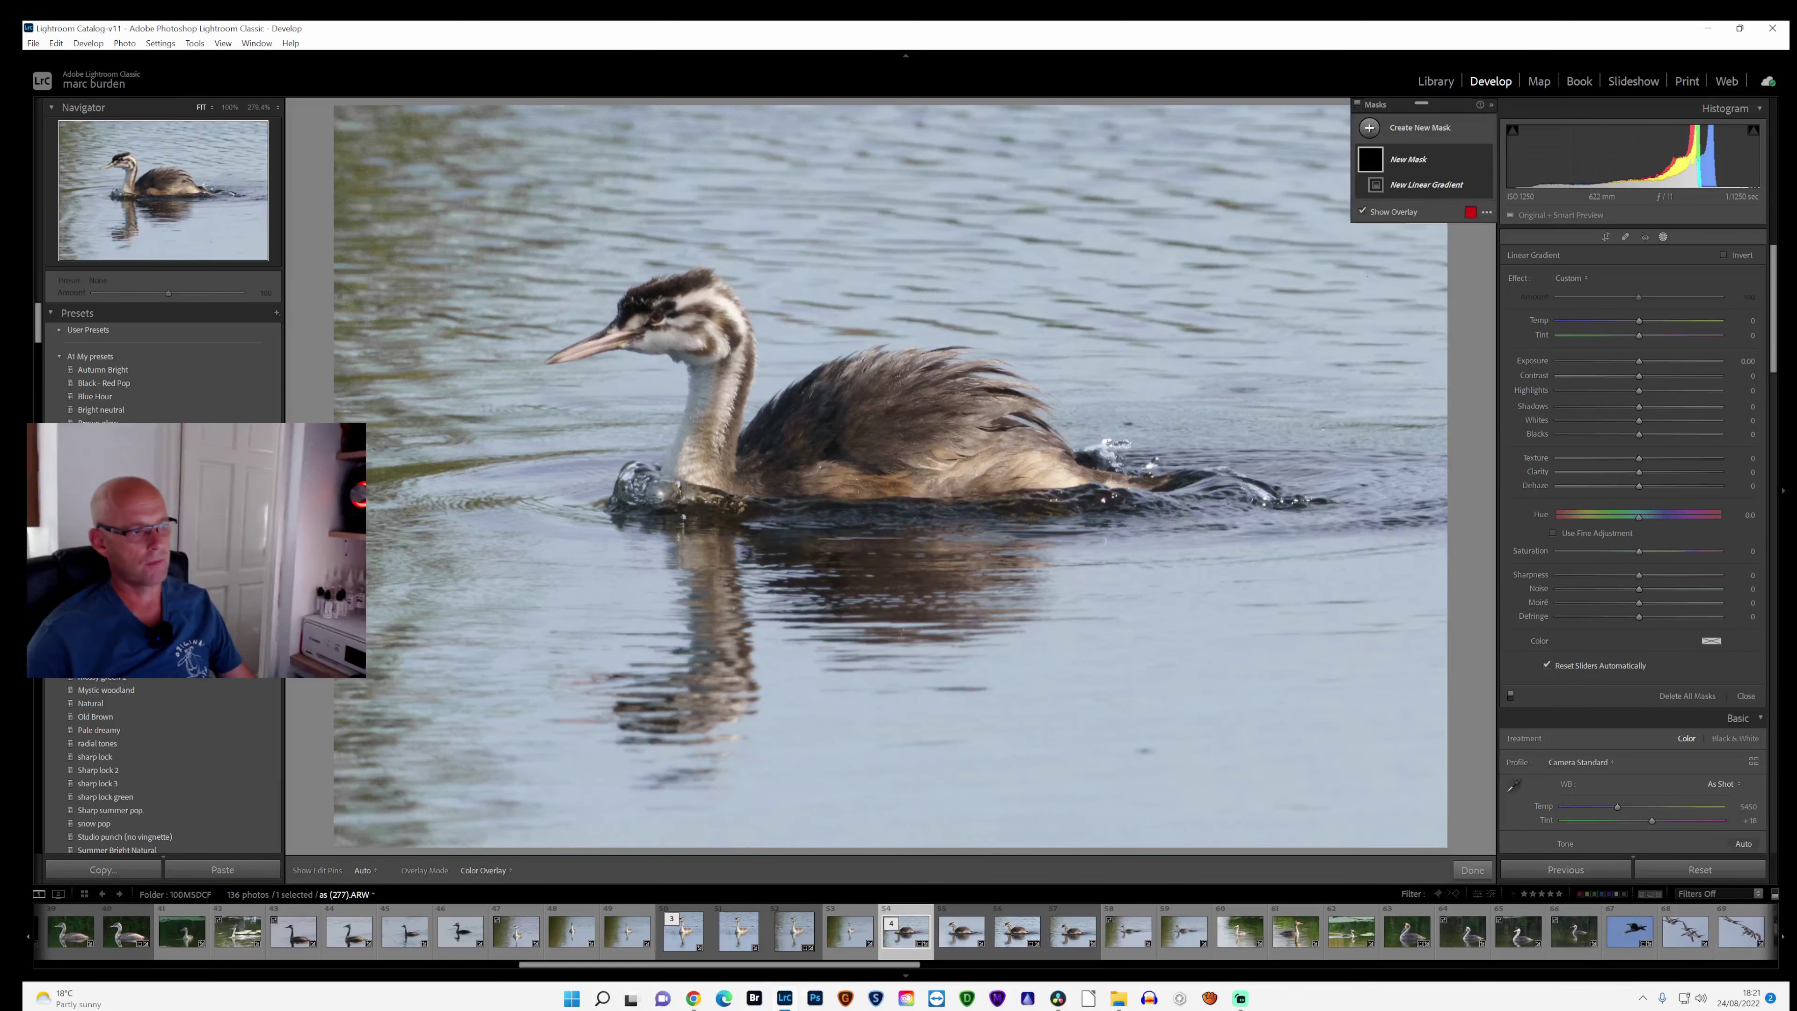
left_click_drag(467, 464, 623, 461)
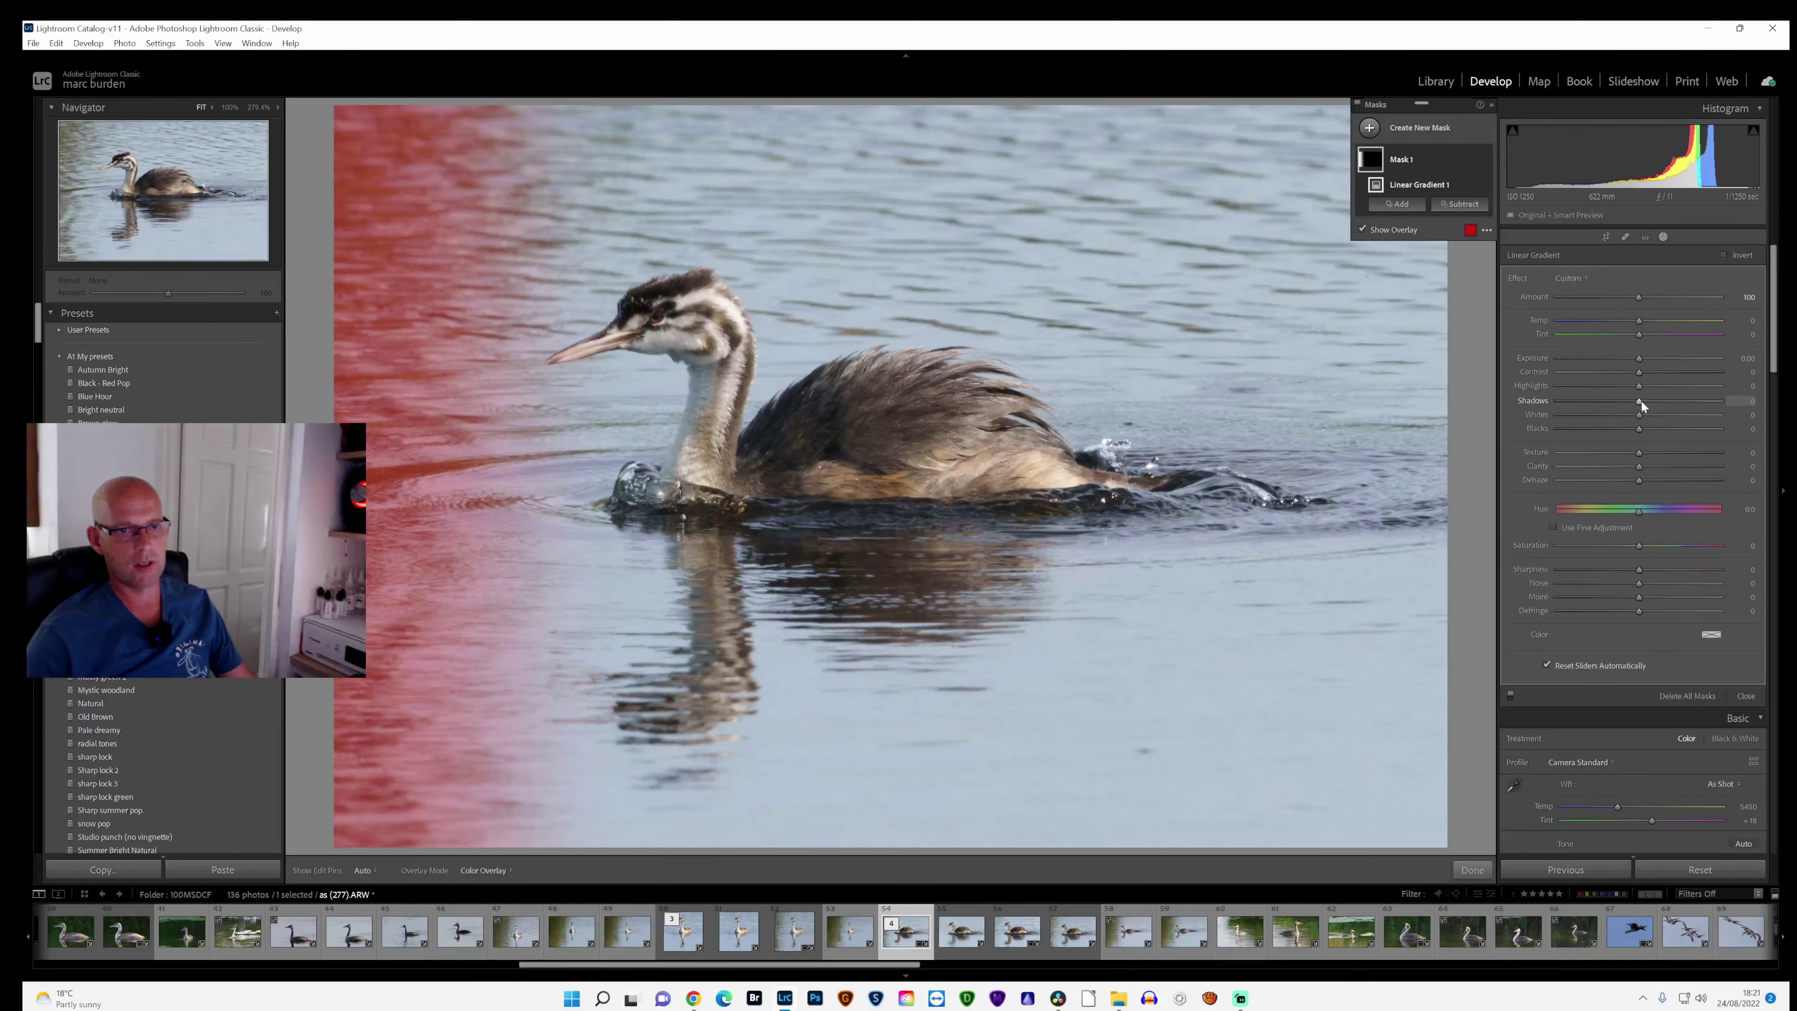
Step: Set the linear gradient mask's Shadows to 56 and Contrast to -59, and finish the masking
left_click_drag(1640, 401, 1548, 377)
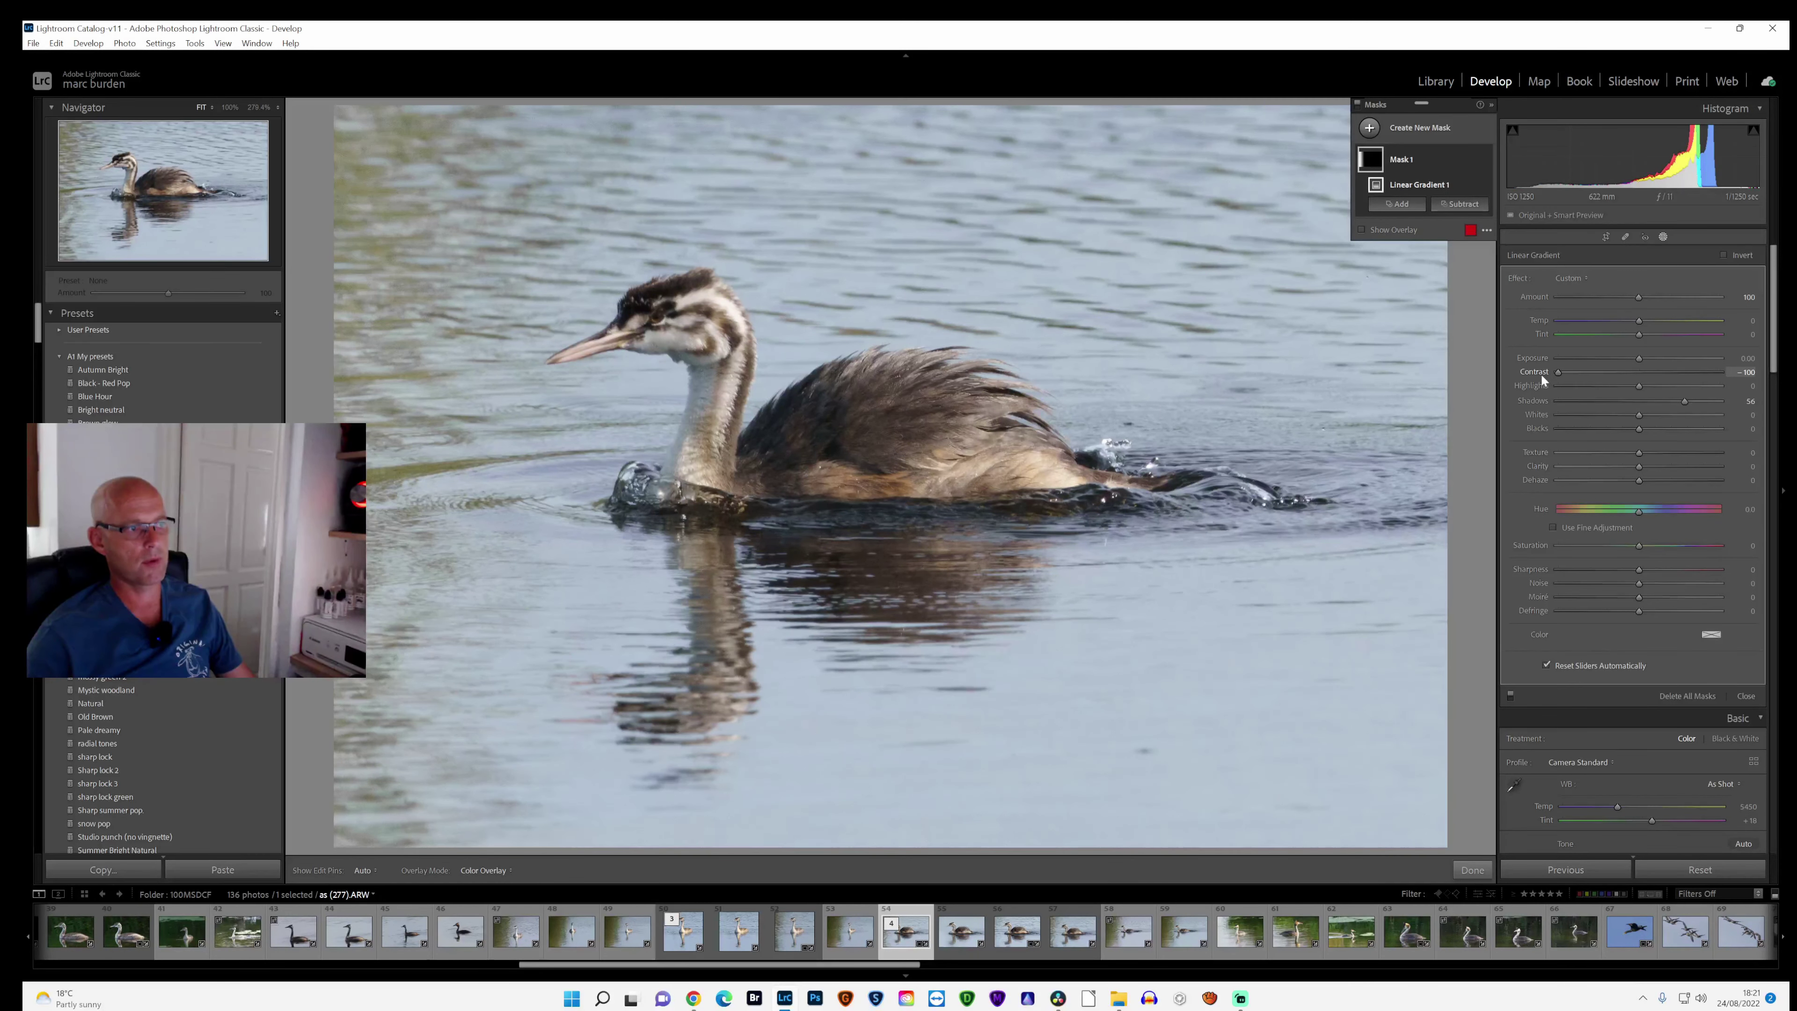
left_click_drag(1557, 372, 1590, 358)
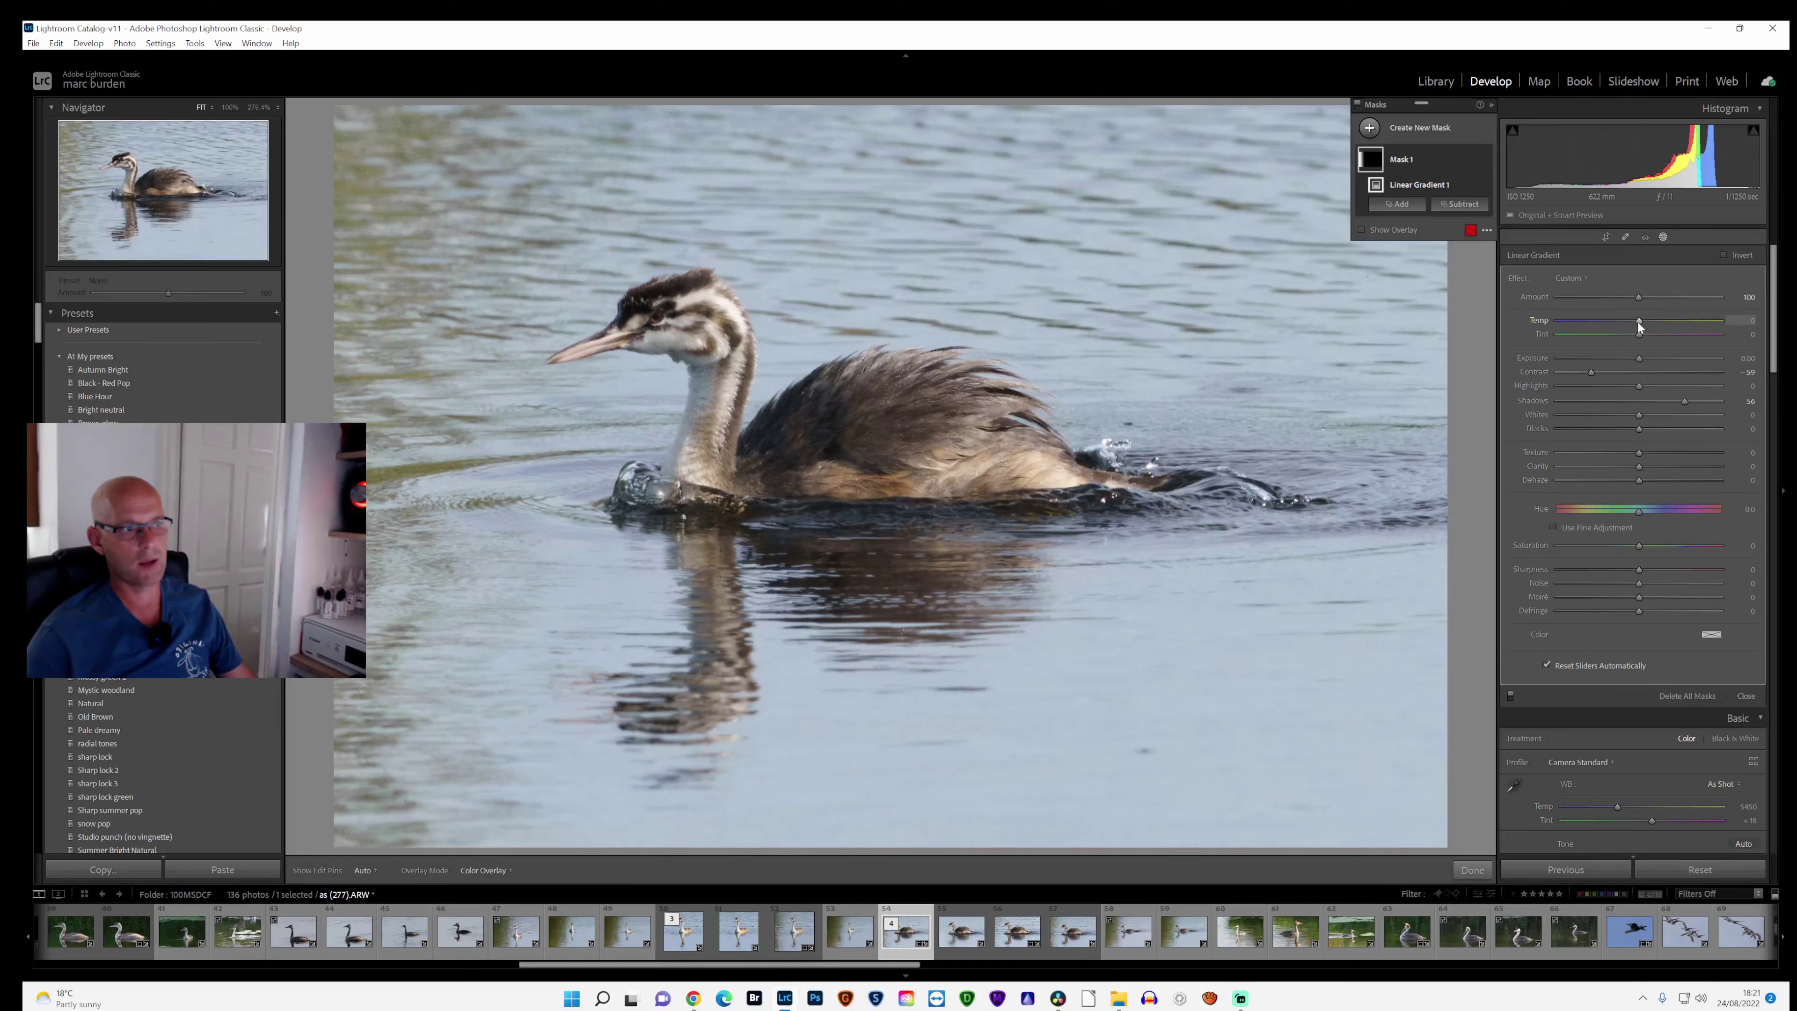
scroll(1632, 615, "down", 5)
scroll(1622, 542, "up", 5)
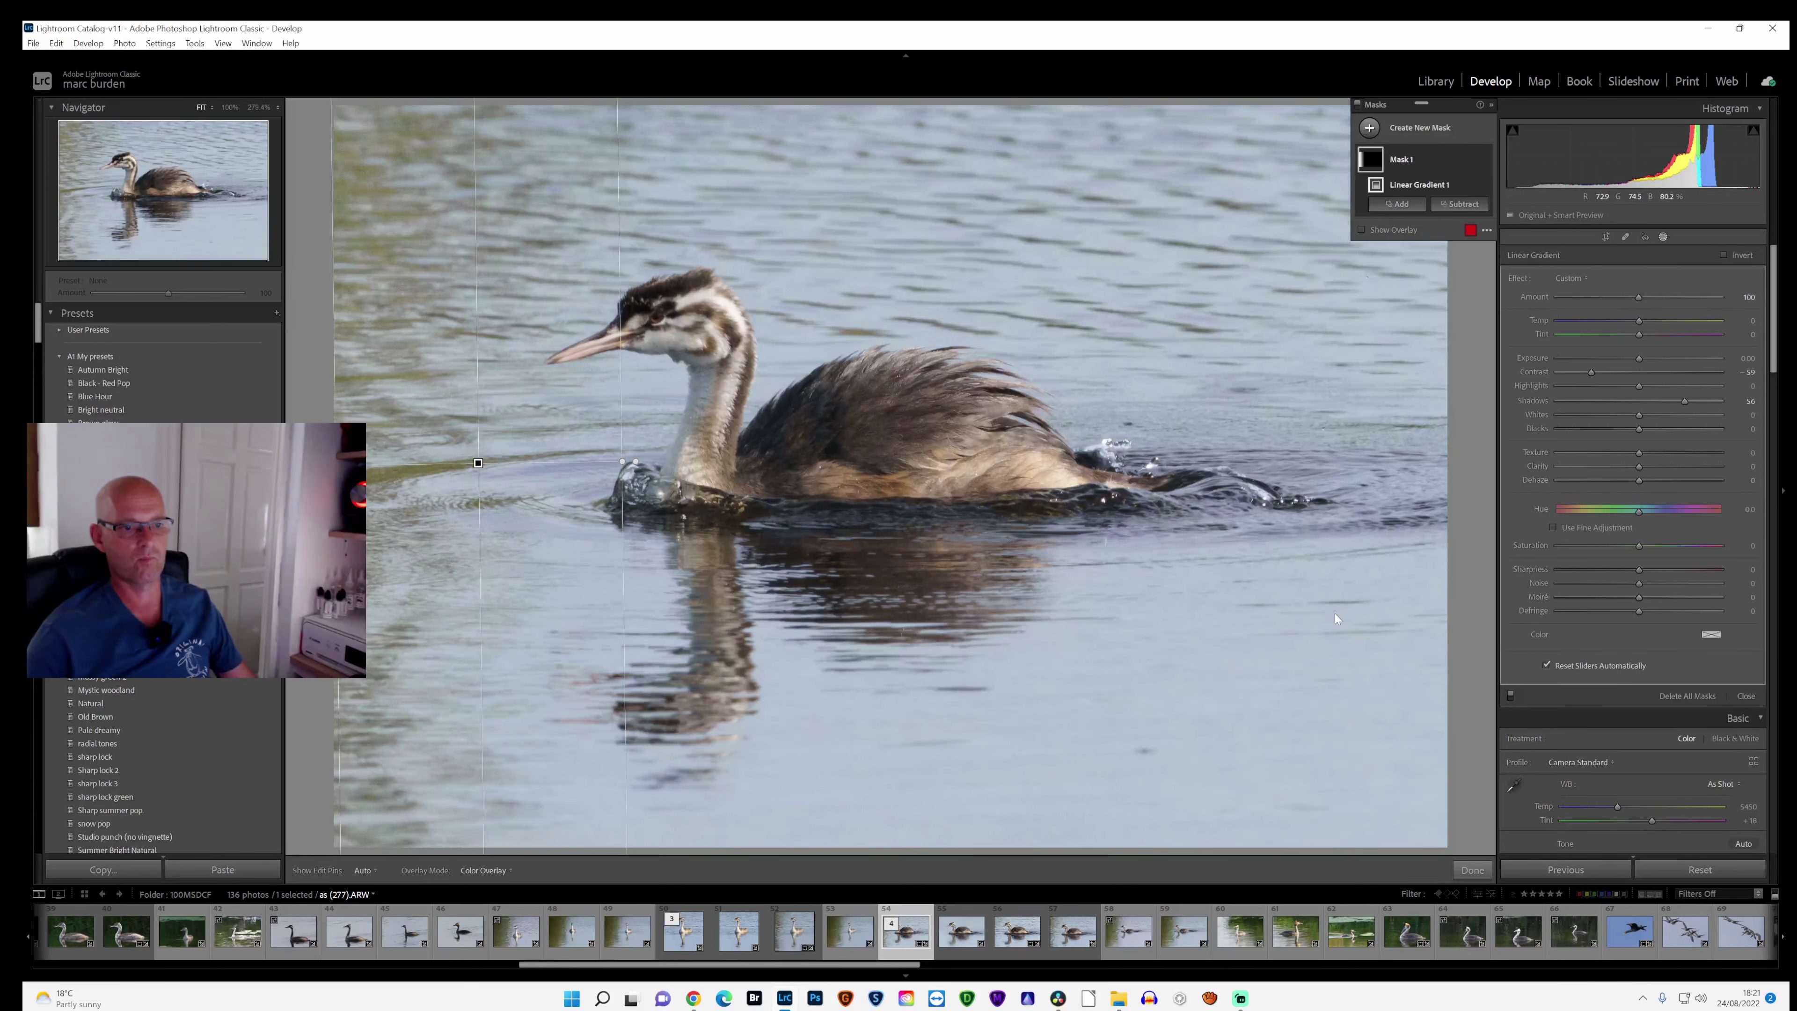
left_click(1472, 870)
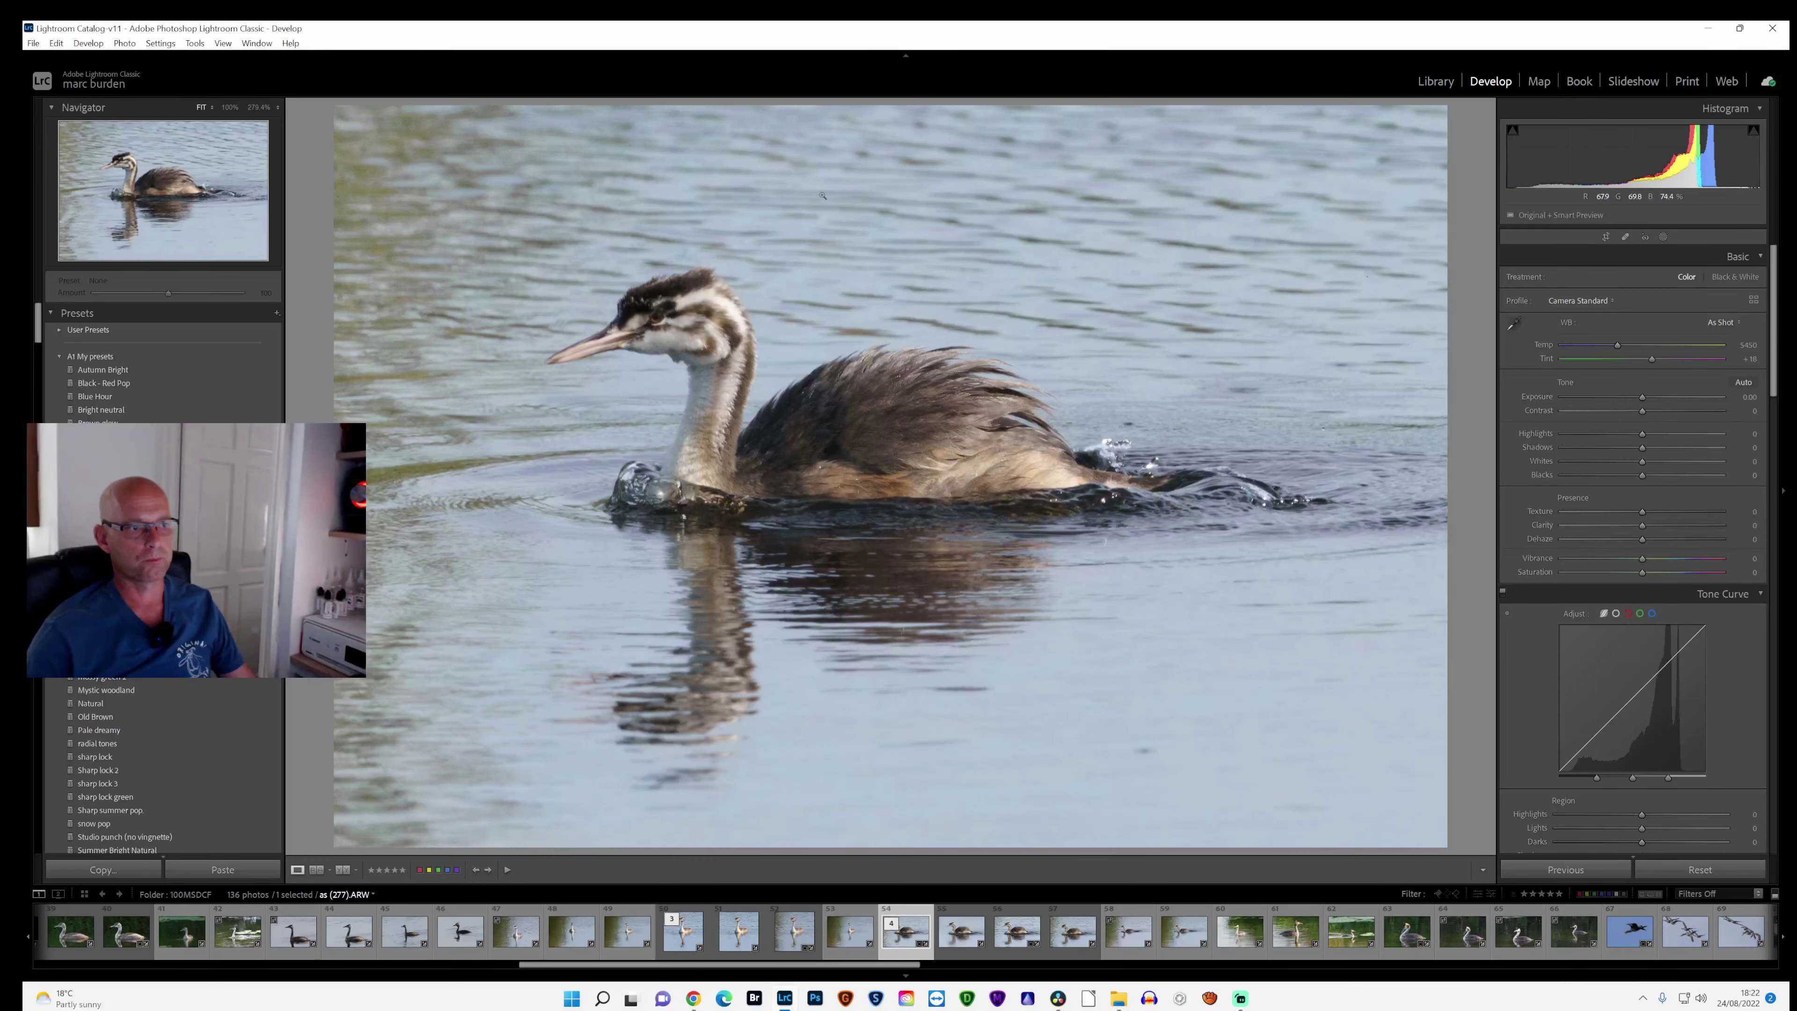
Step: Open the adjusted photo for editing in Adobe Photoshop 2022
right_click(840, 266)
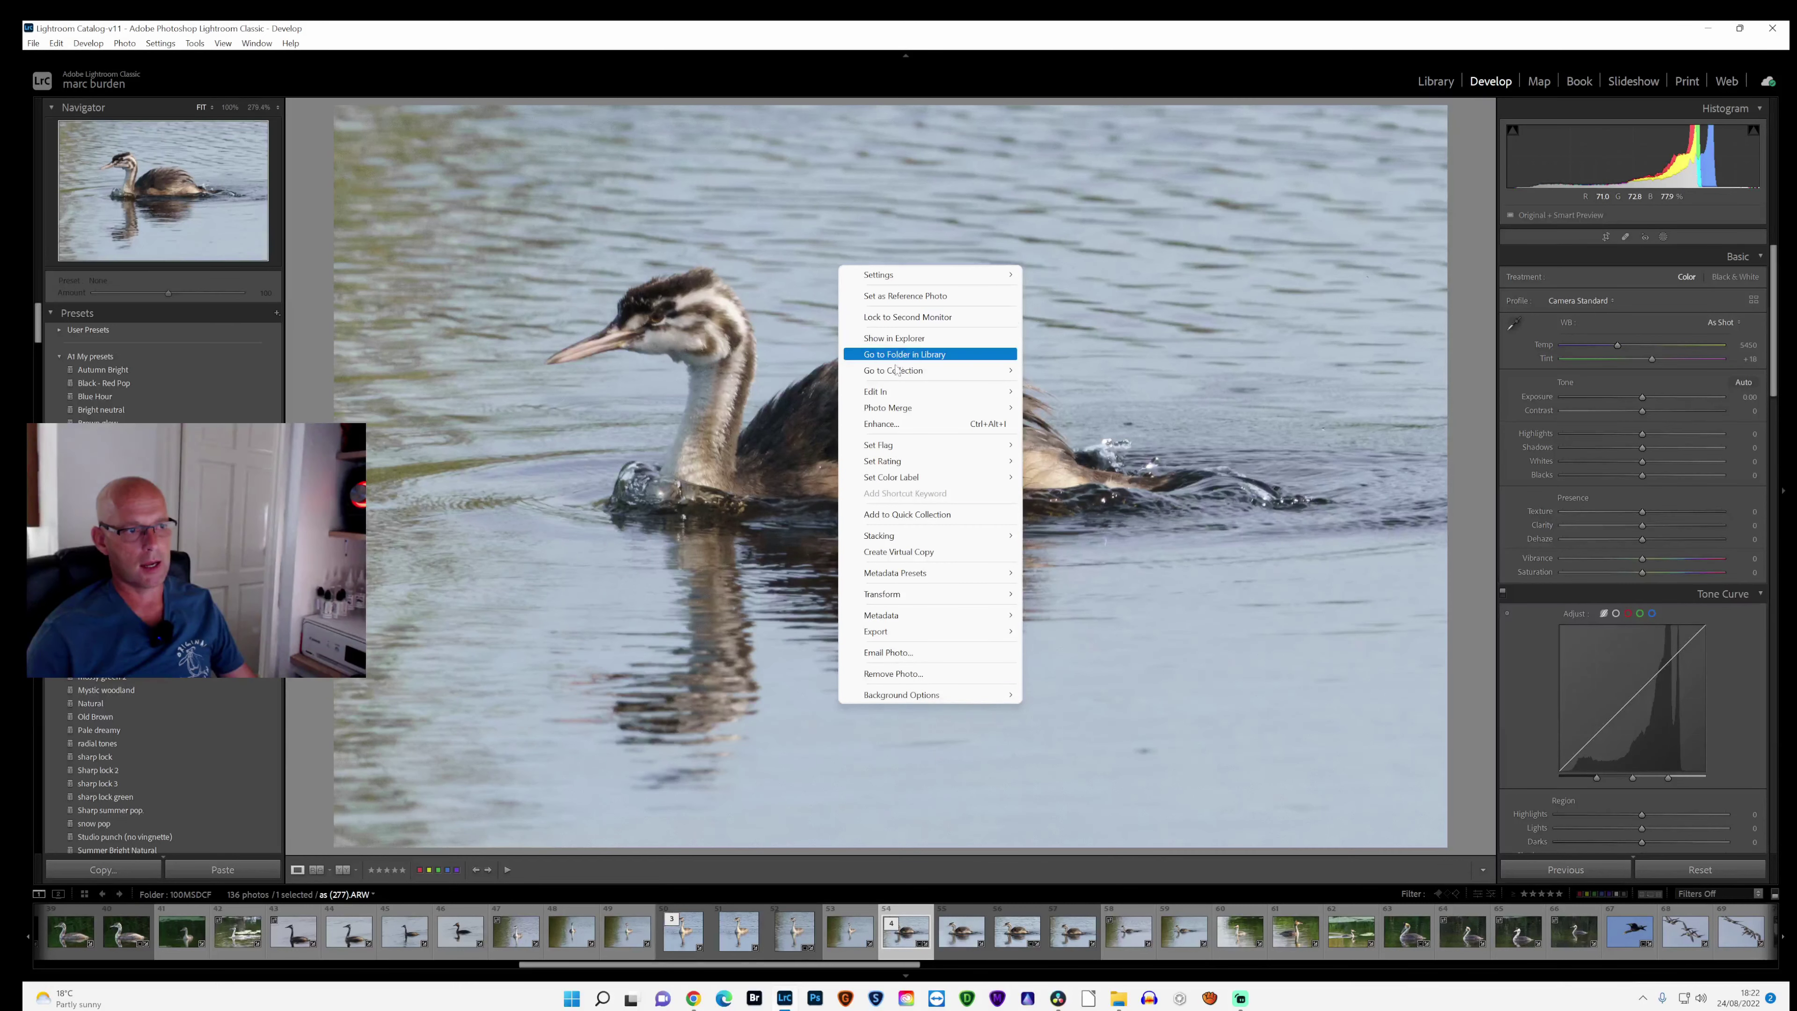
mouse_move(903, 398)
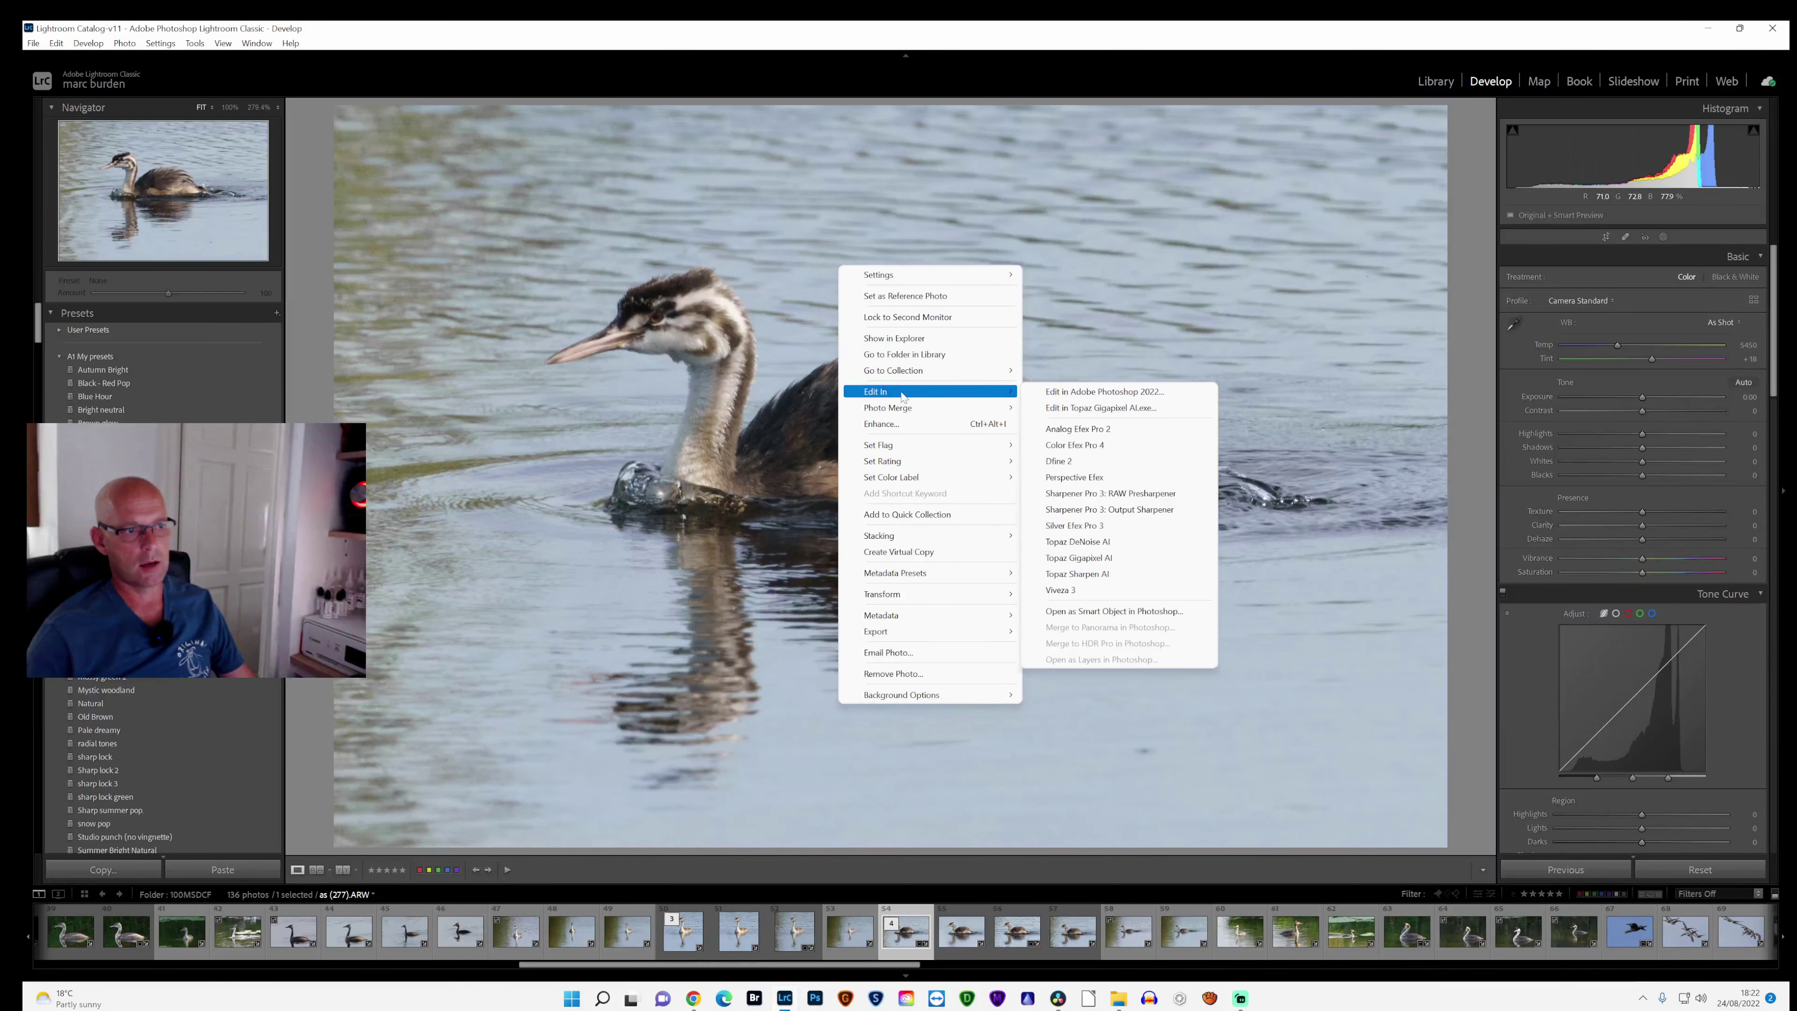
left_click(1129, 394)
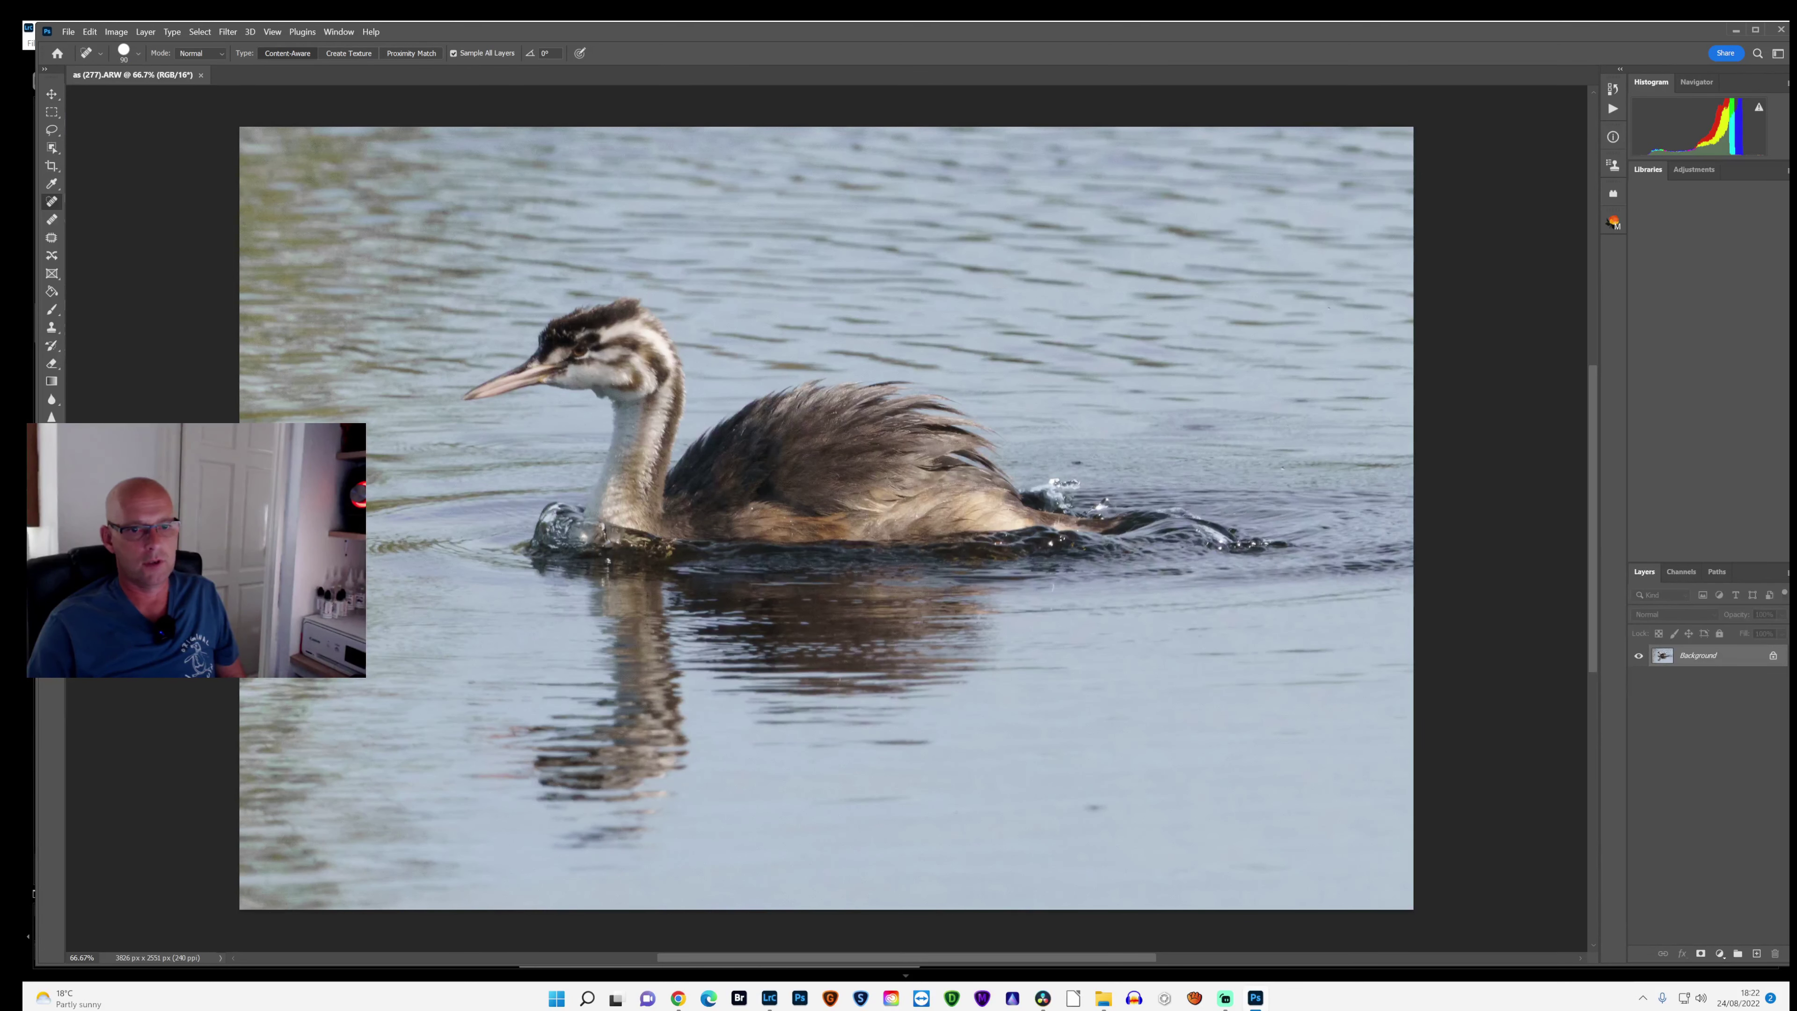
Step: Convert the Background into a regular layer named Layer 0 and duplicate it as Layer 0 copy
right_click(1712, 663)
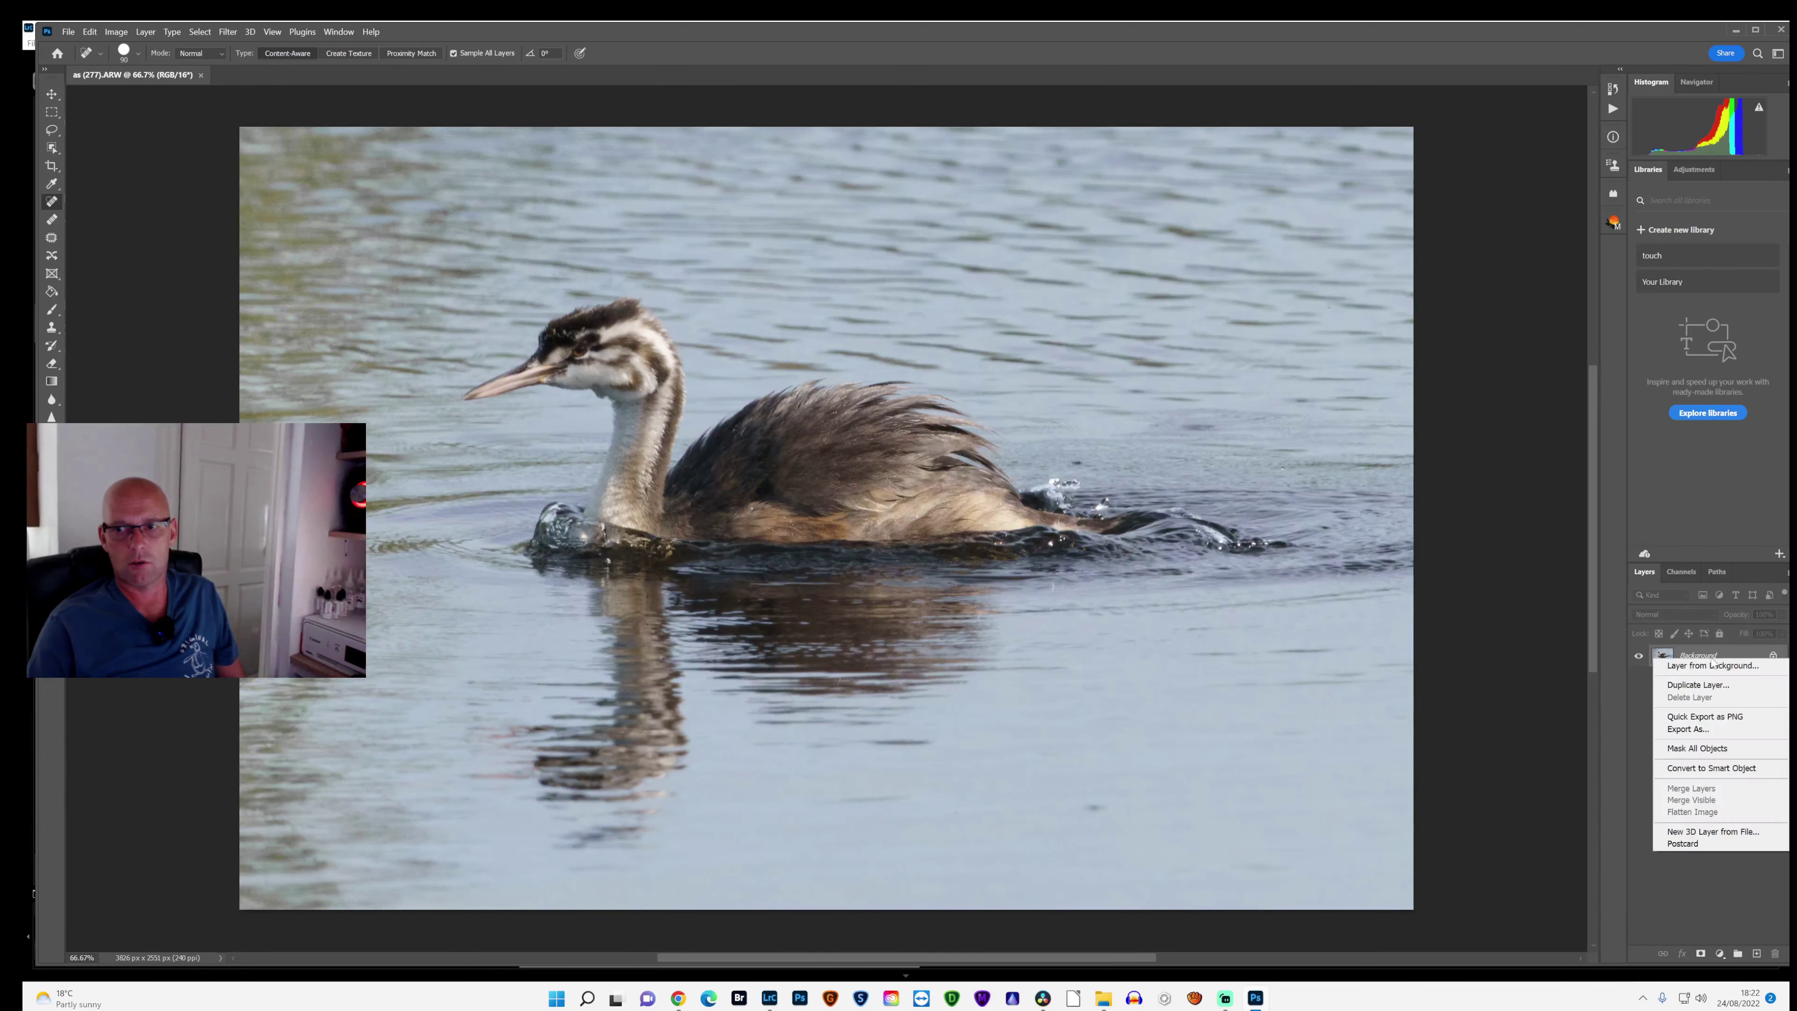
left_click(1714, 666)
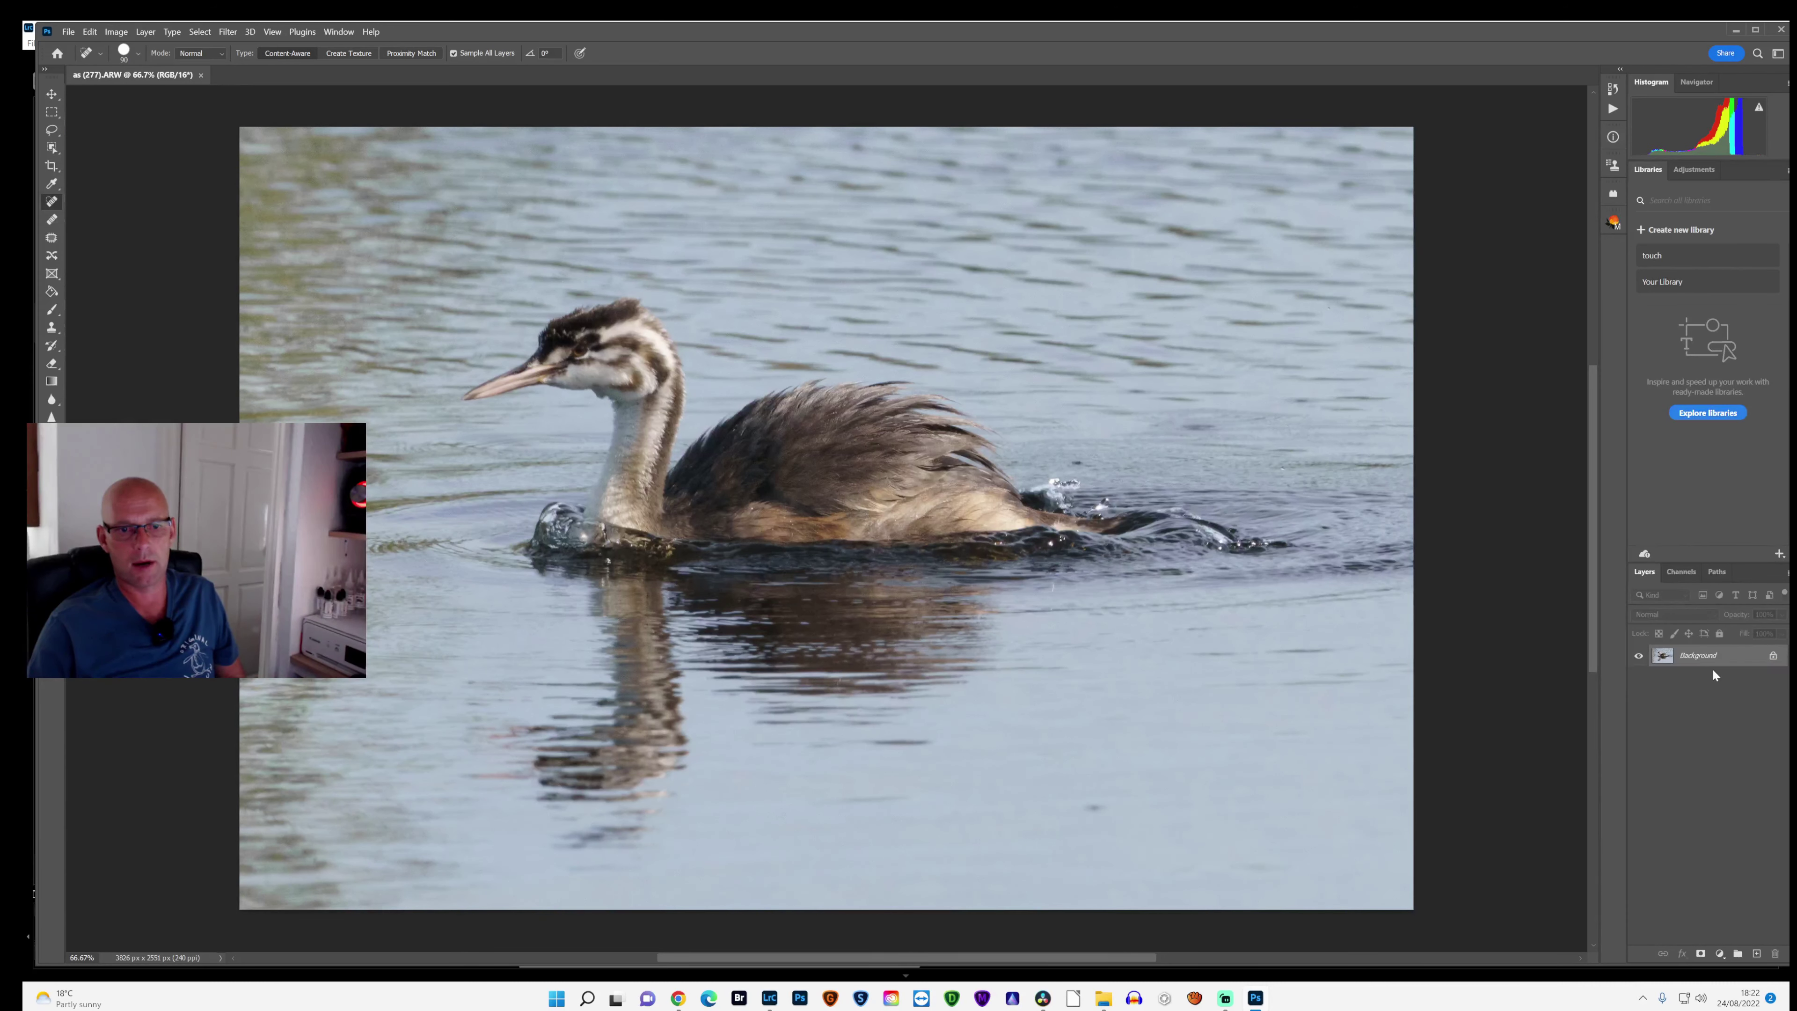
left_click(1016, 319)
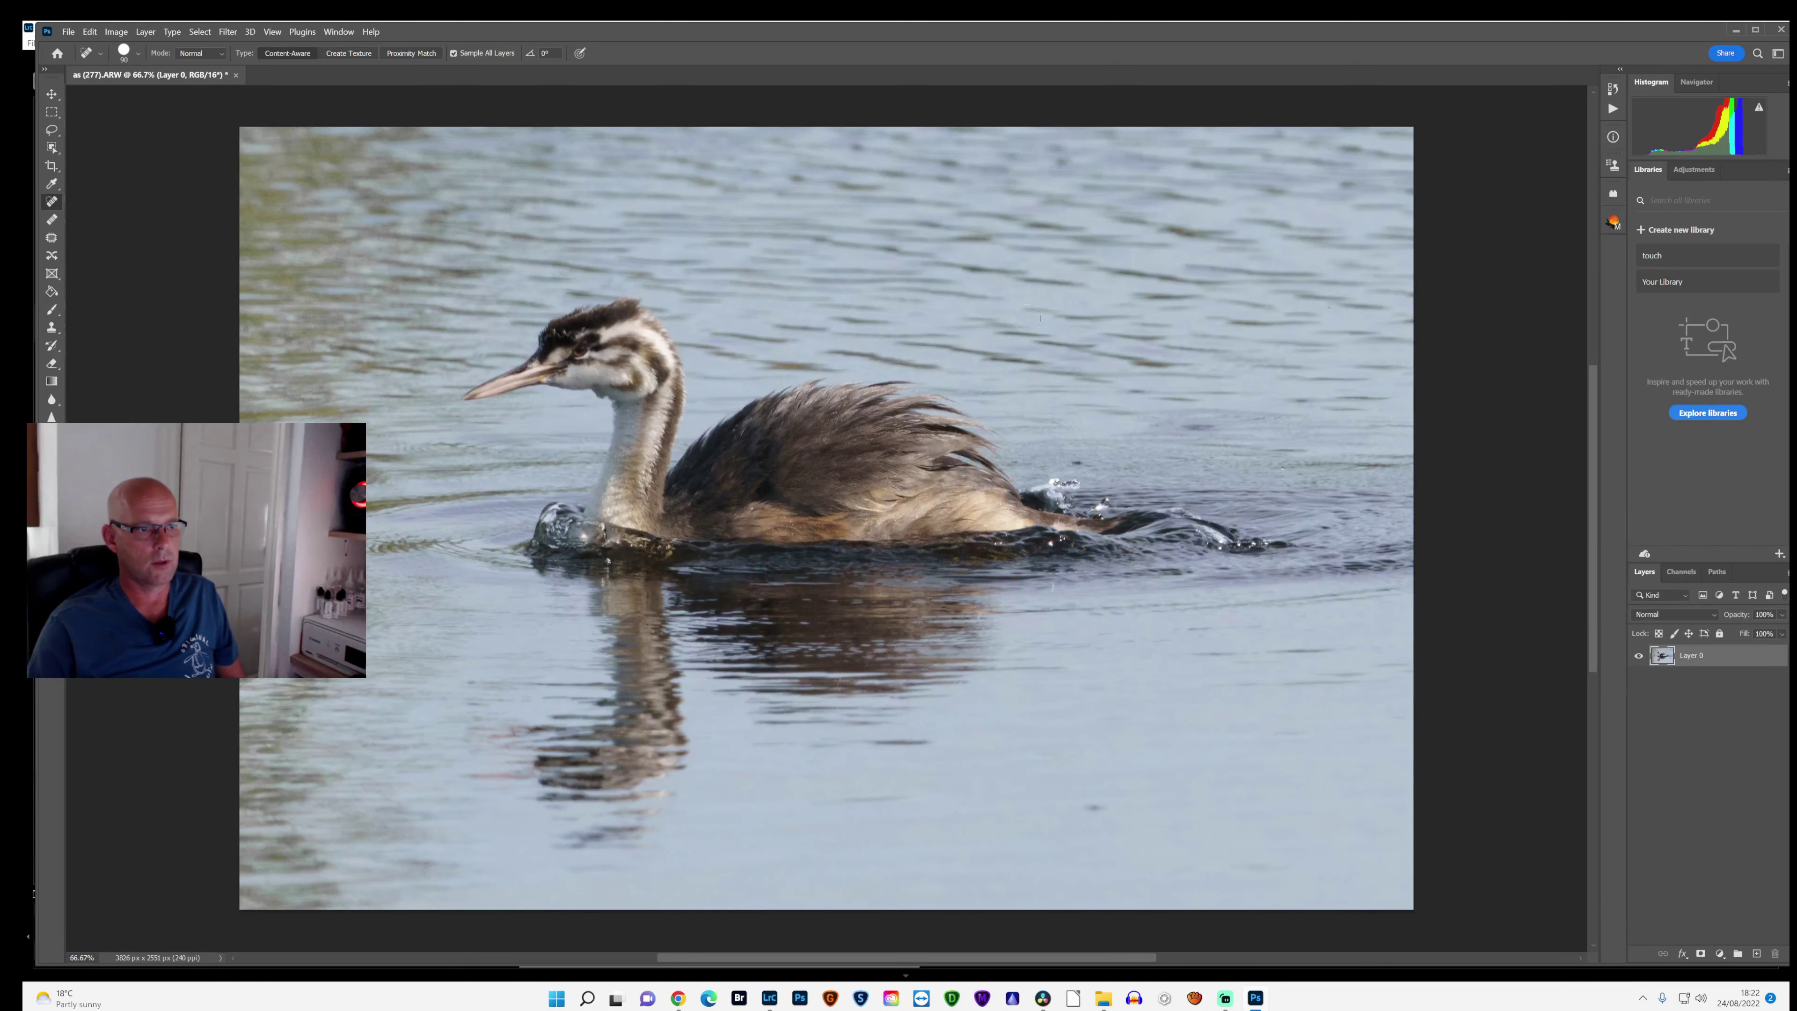
right_click(1684, 659)
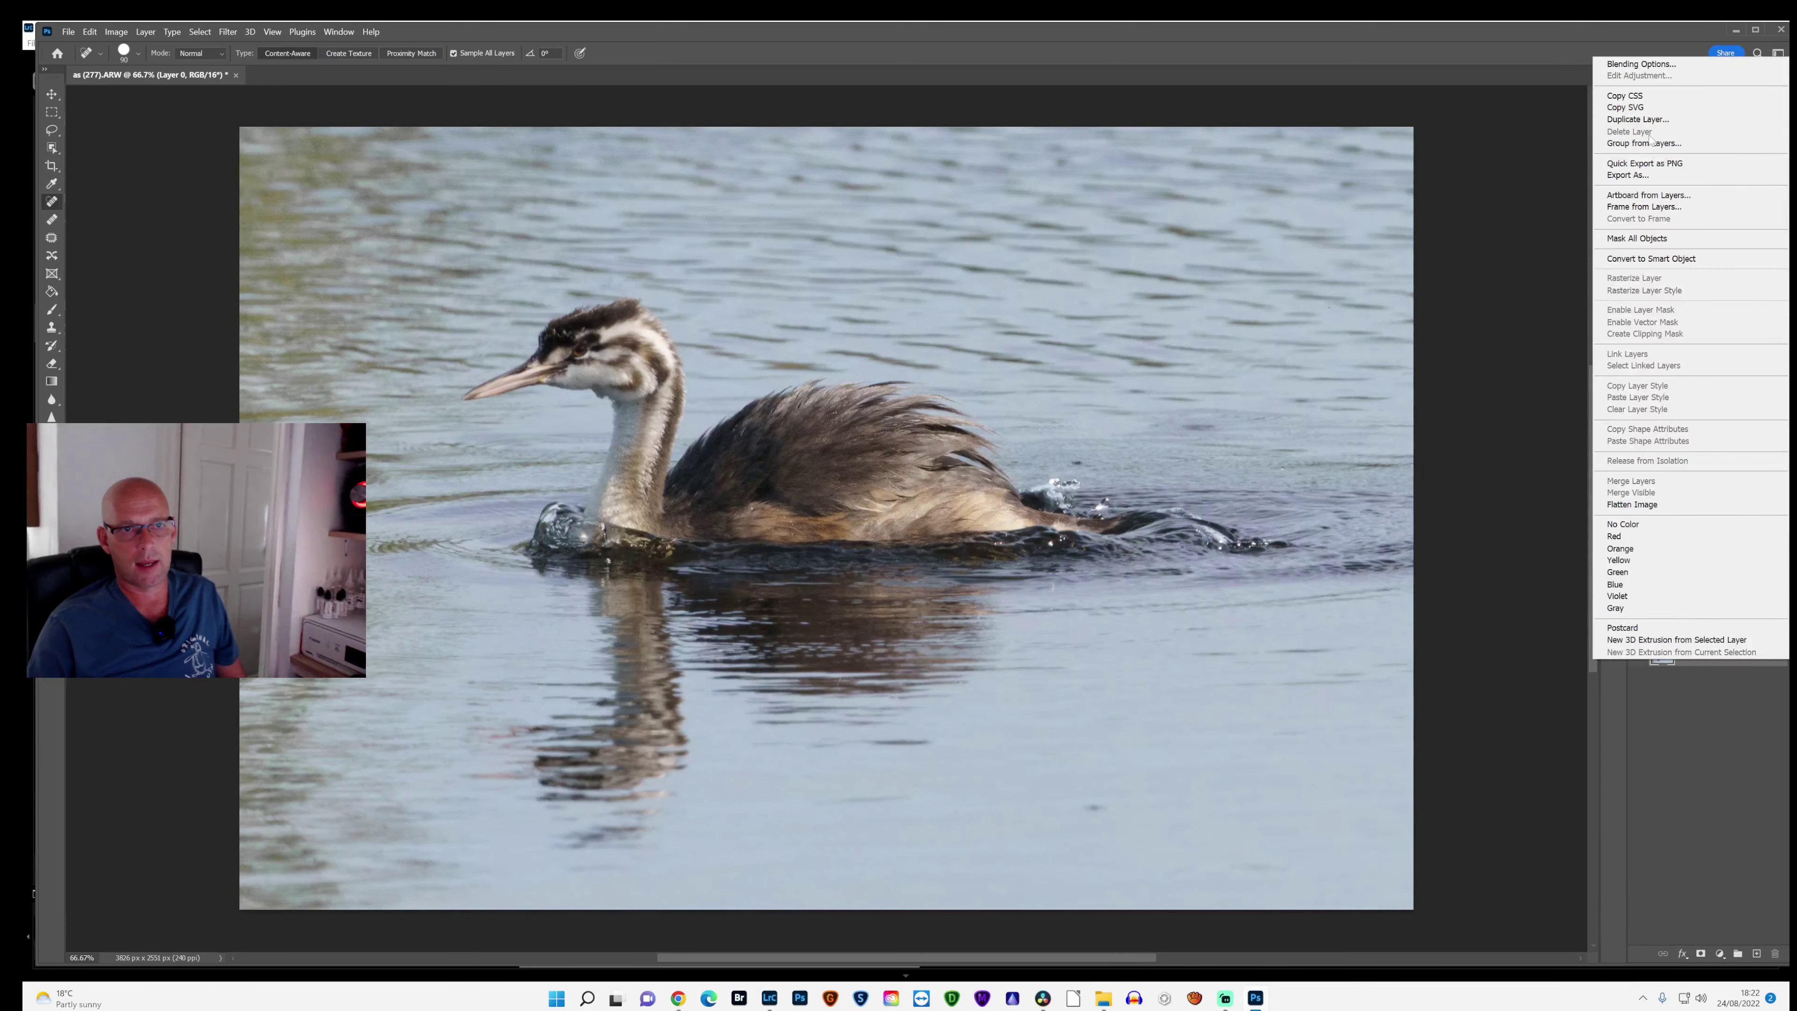
left_click(1638, 119)
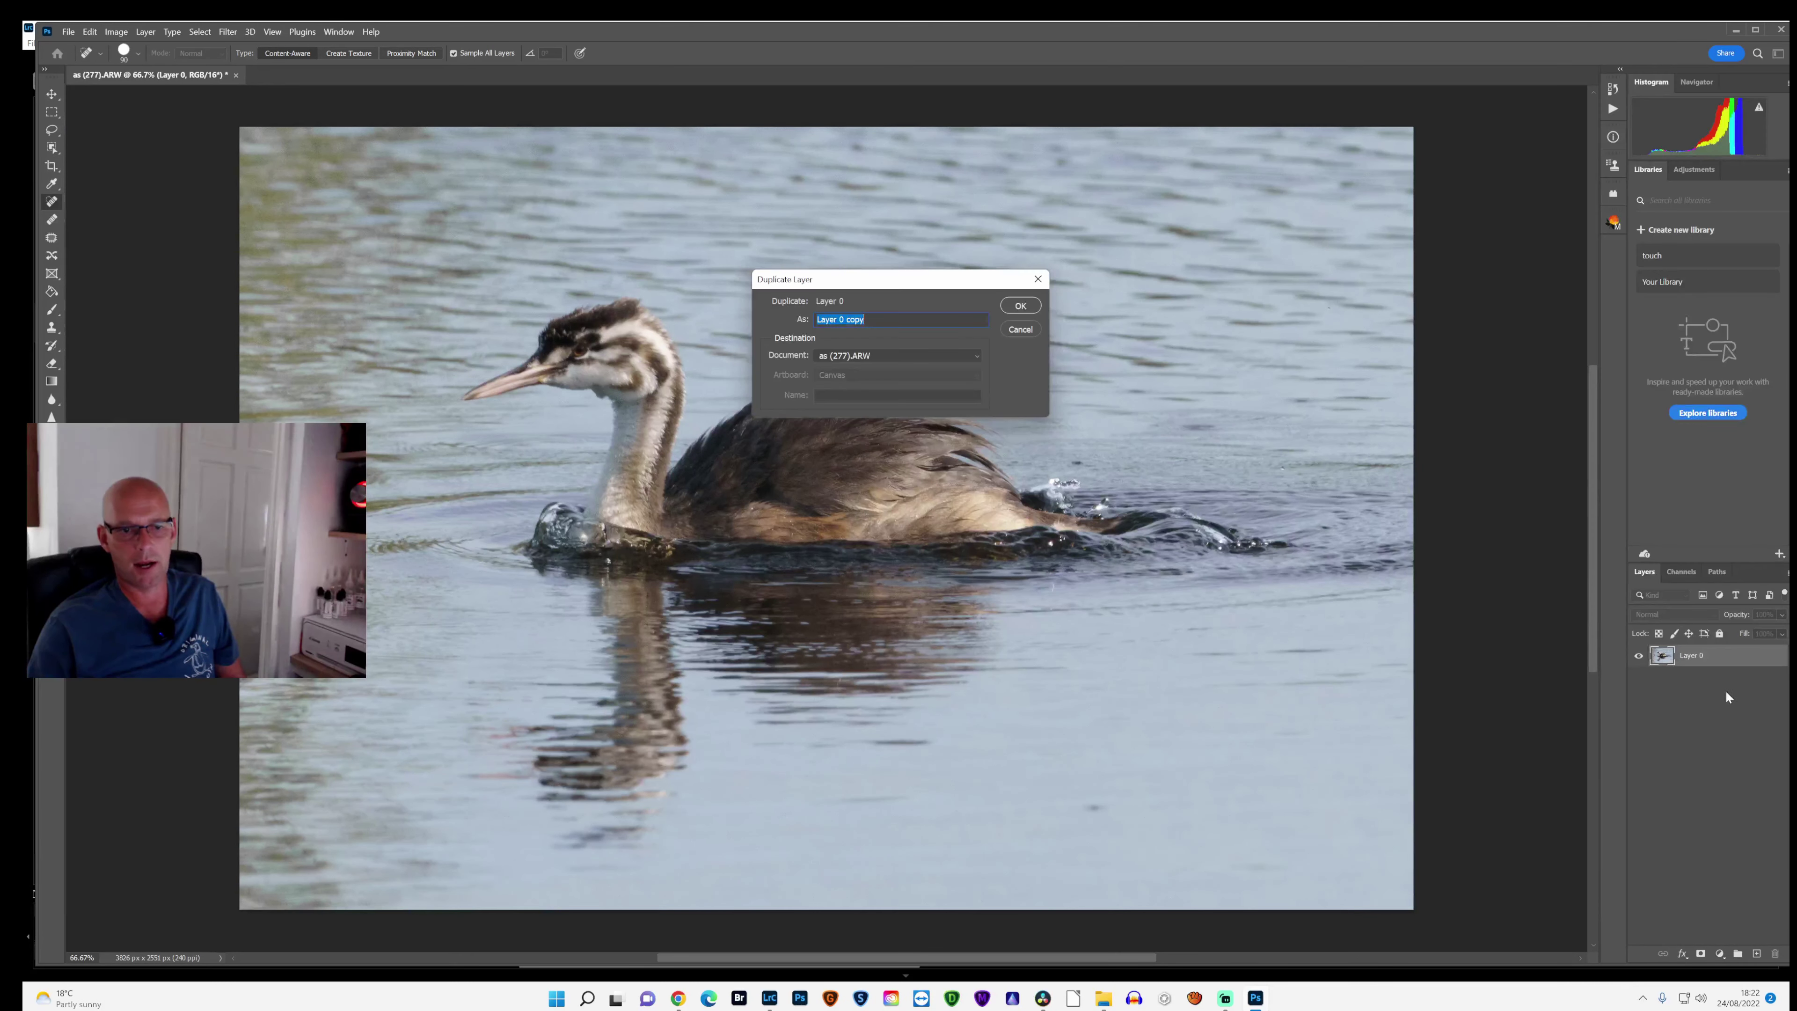
left_click(1021, 305)
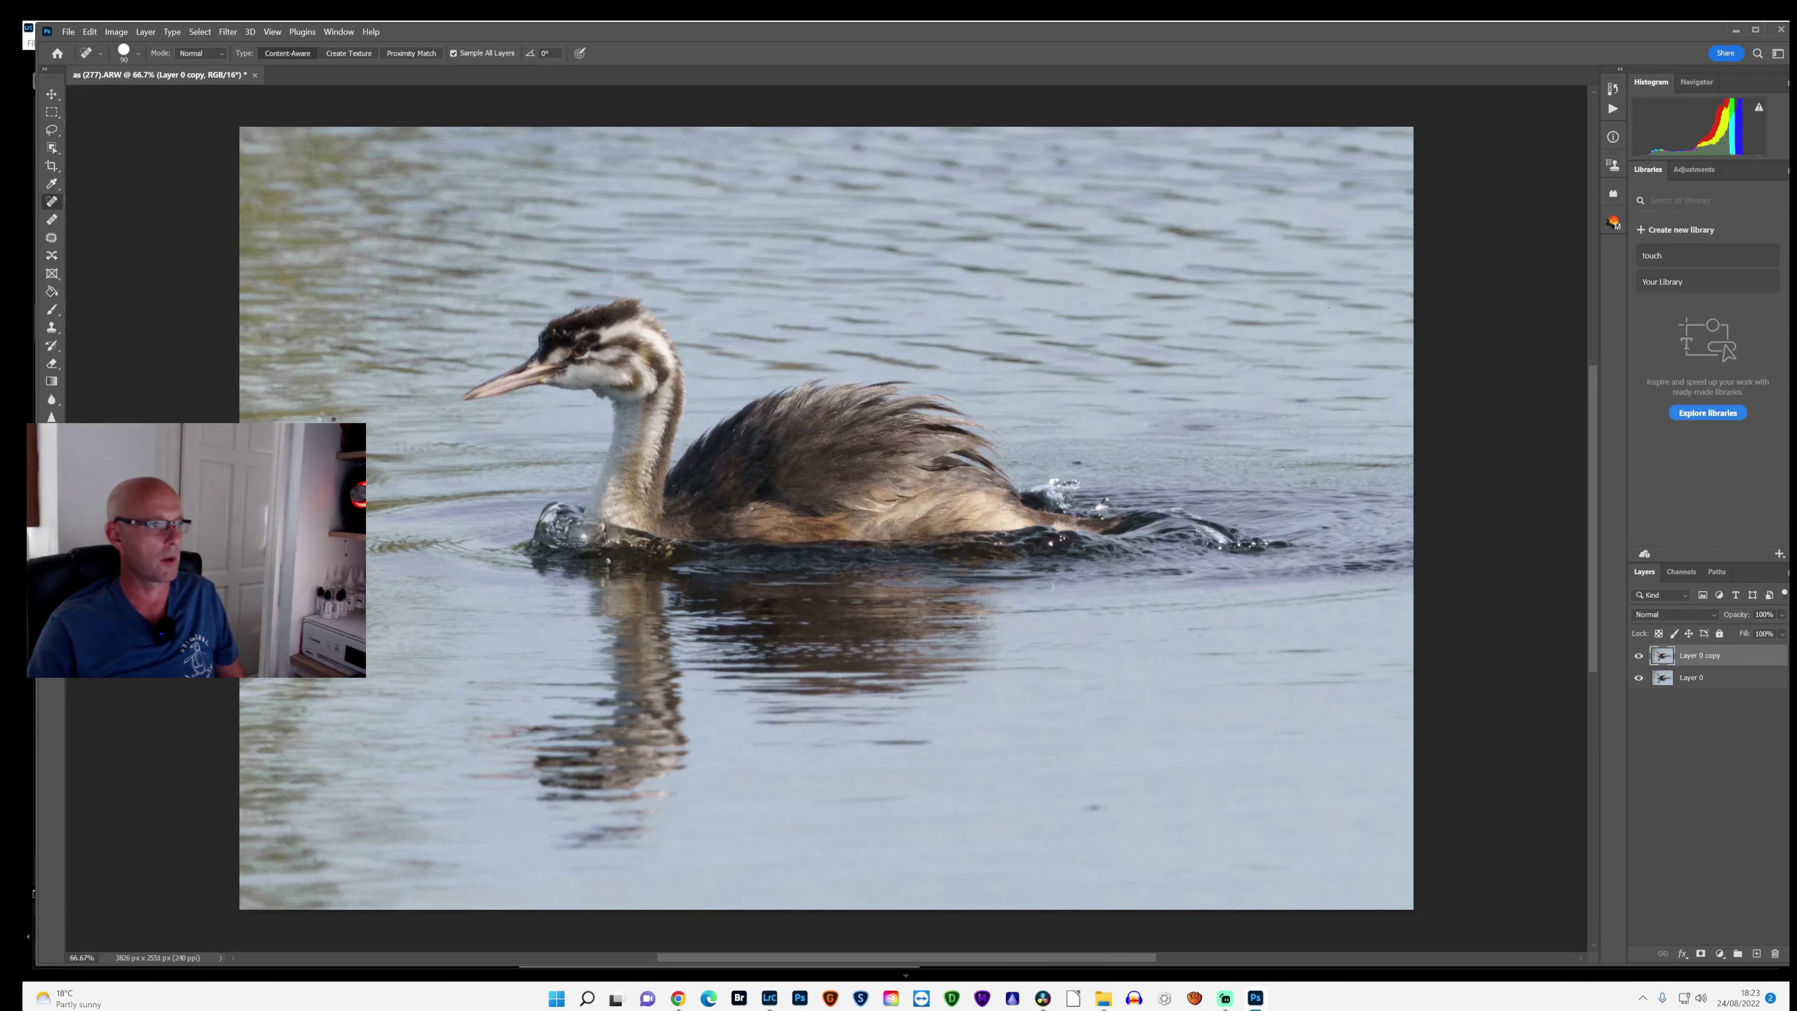
Step: Select the bird on Layer 0 copy with the Object Selection Tool and cut it onto its own new layer
left_click(53, 149)
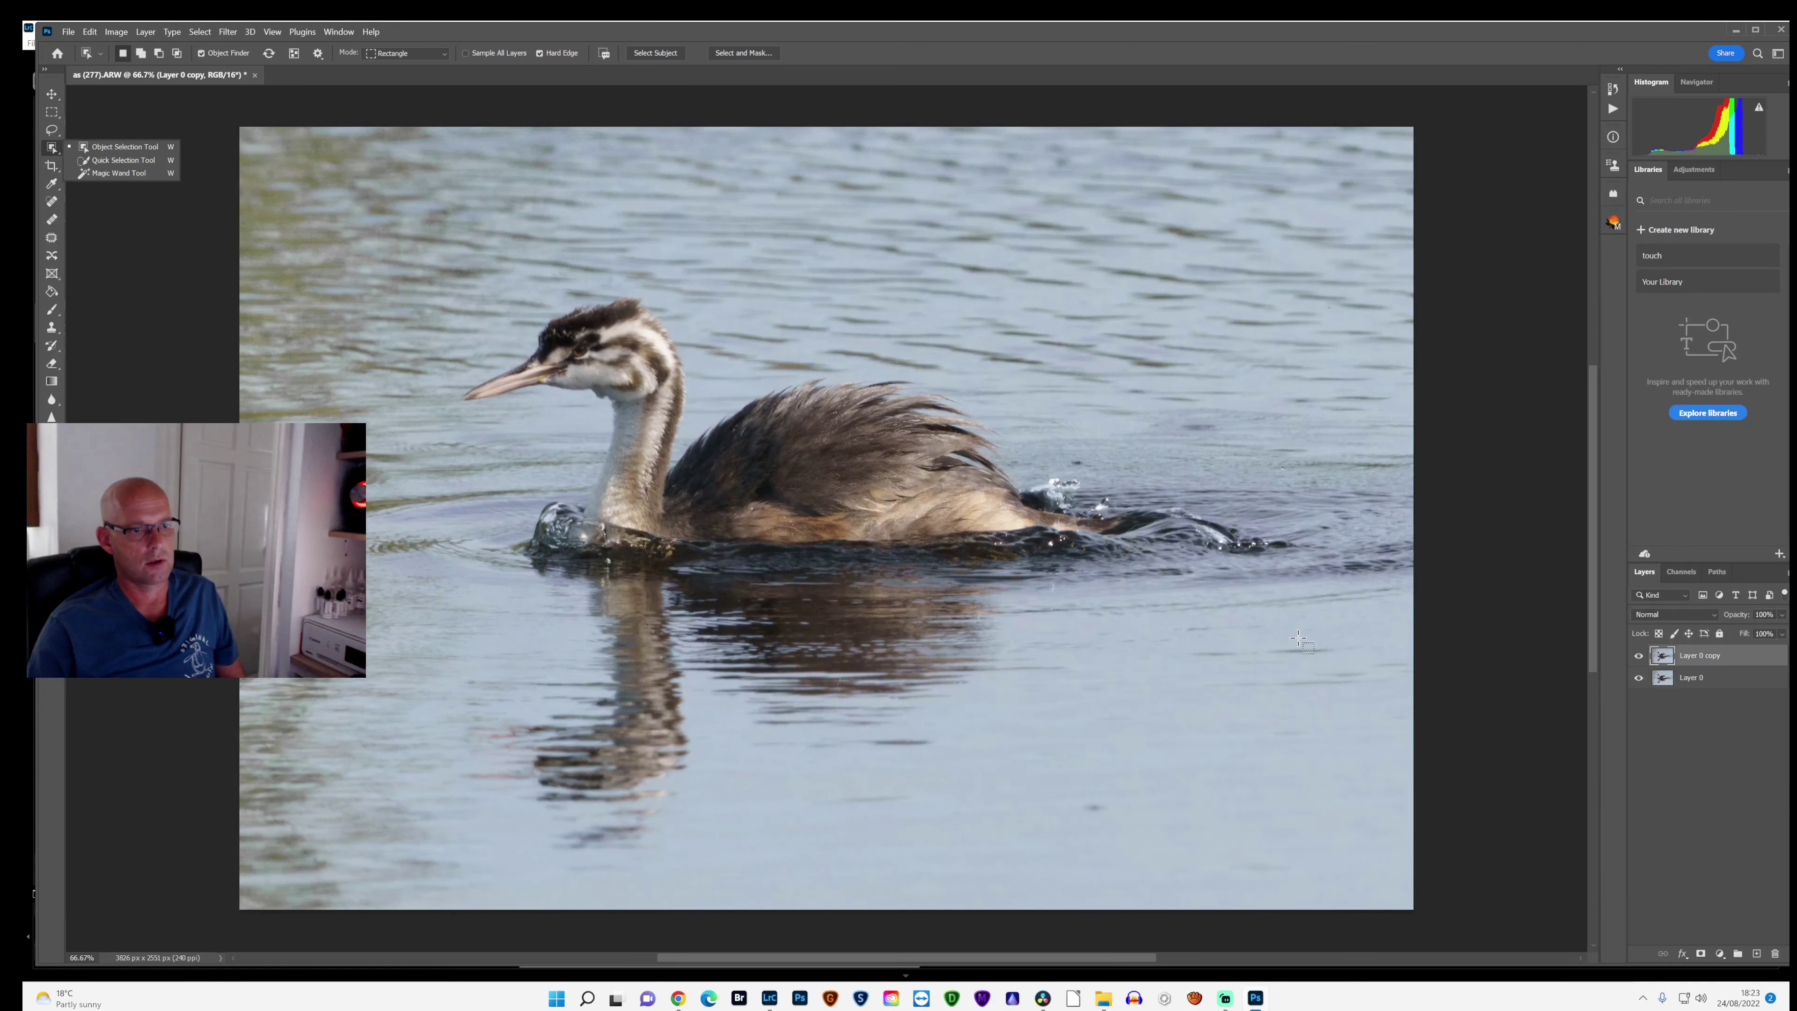
left_click_drag(397, 245, 1363, 669)
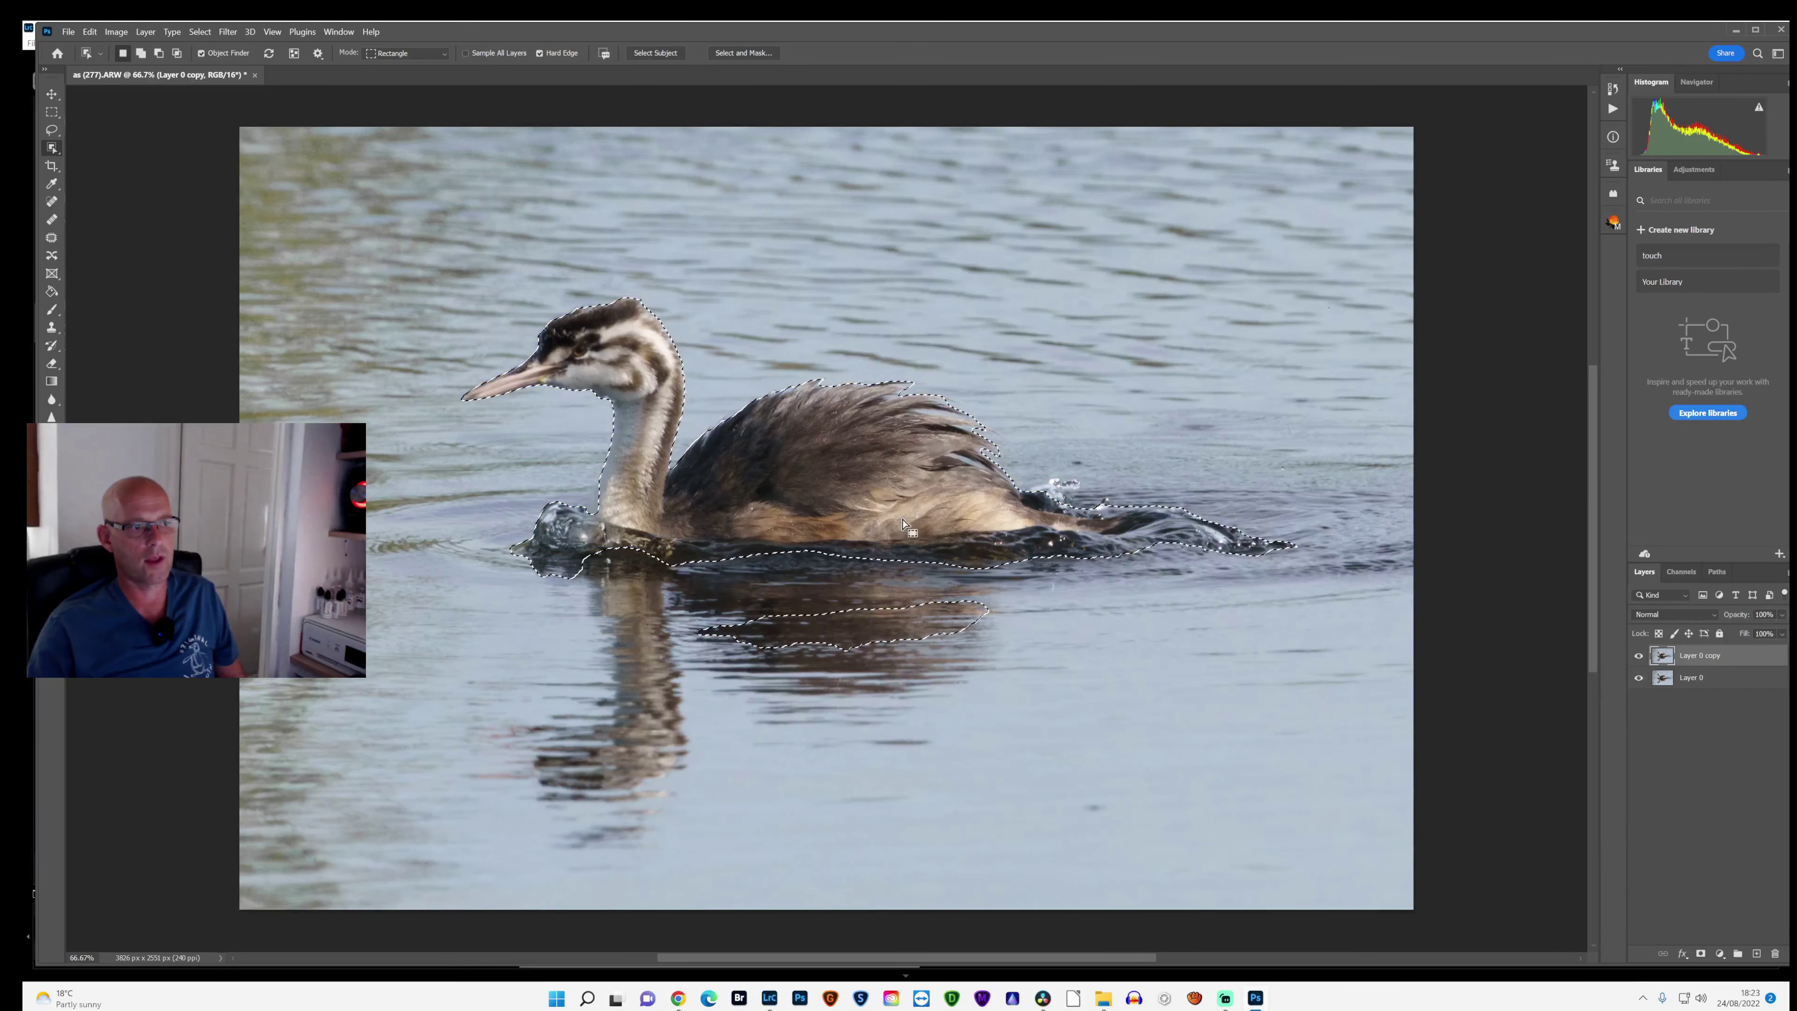
right_click(849, 451)
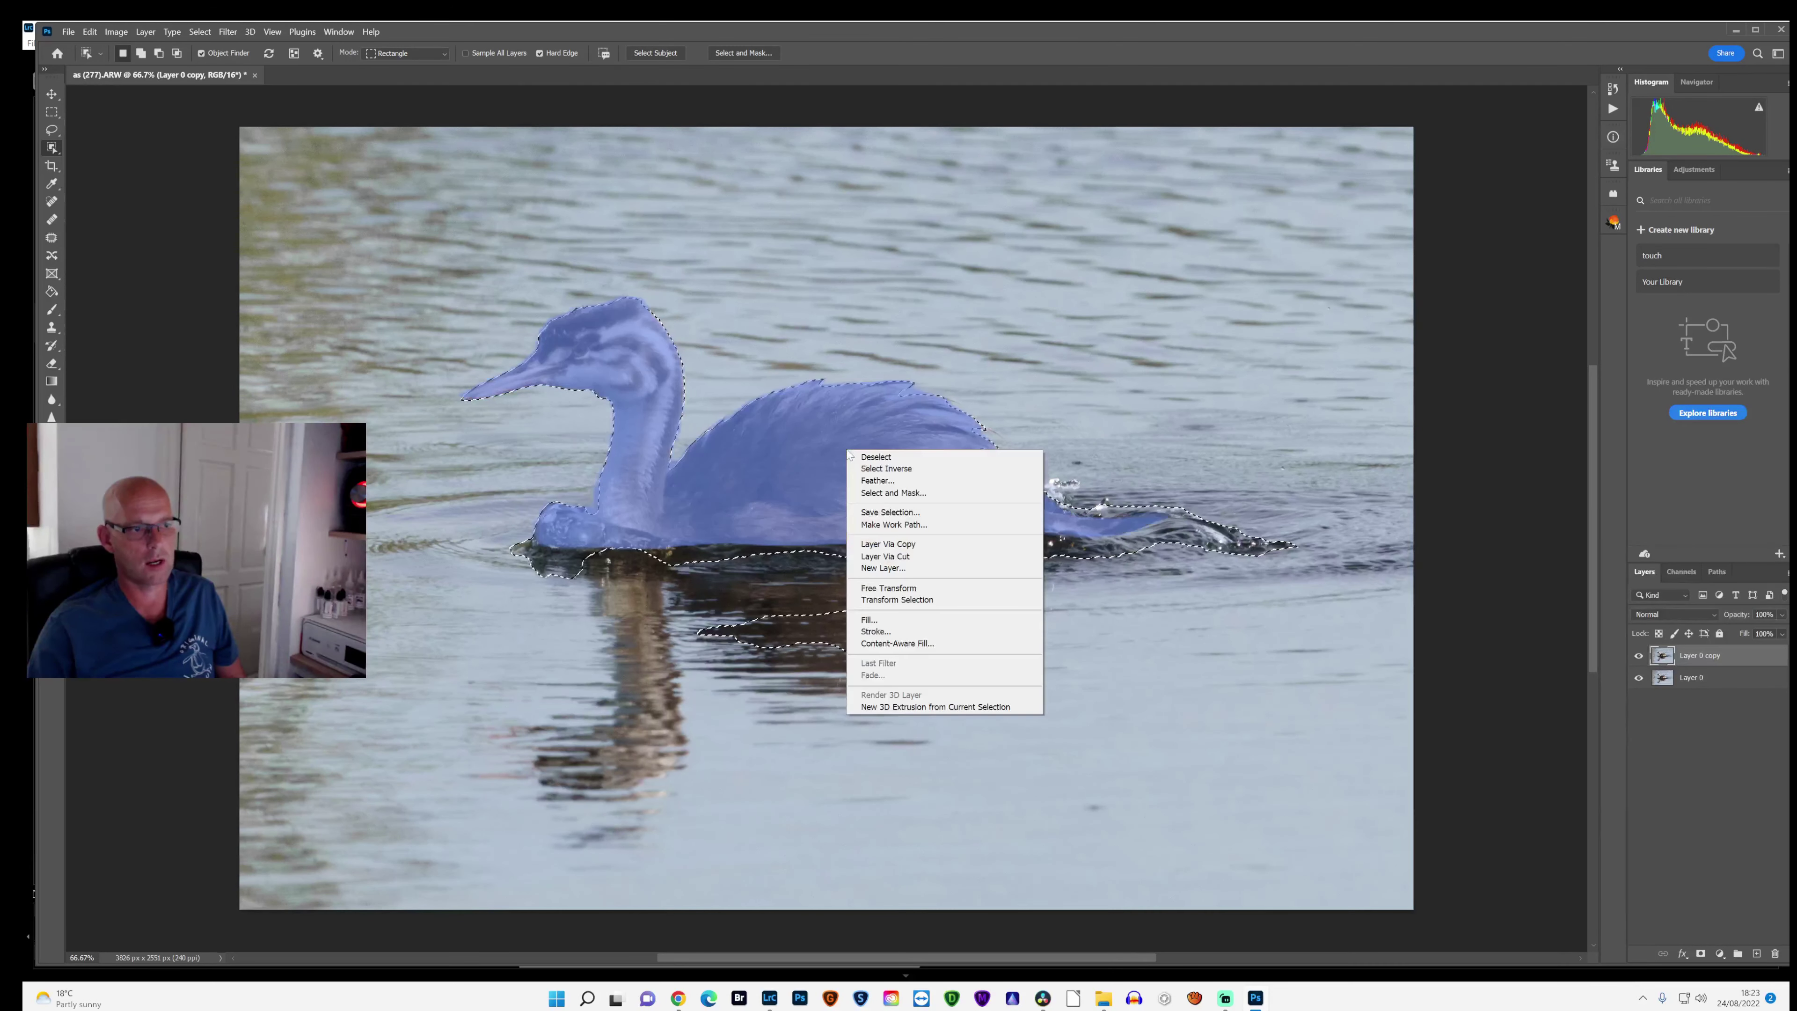
left_click(913, 557)
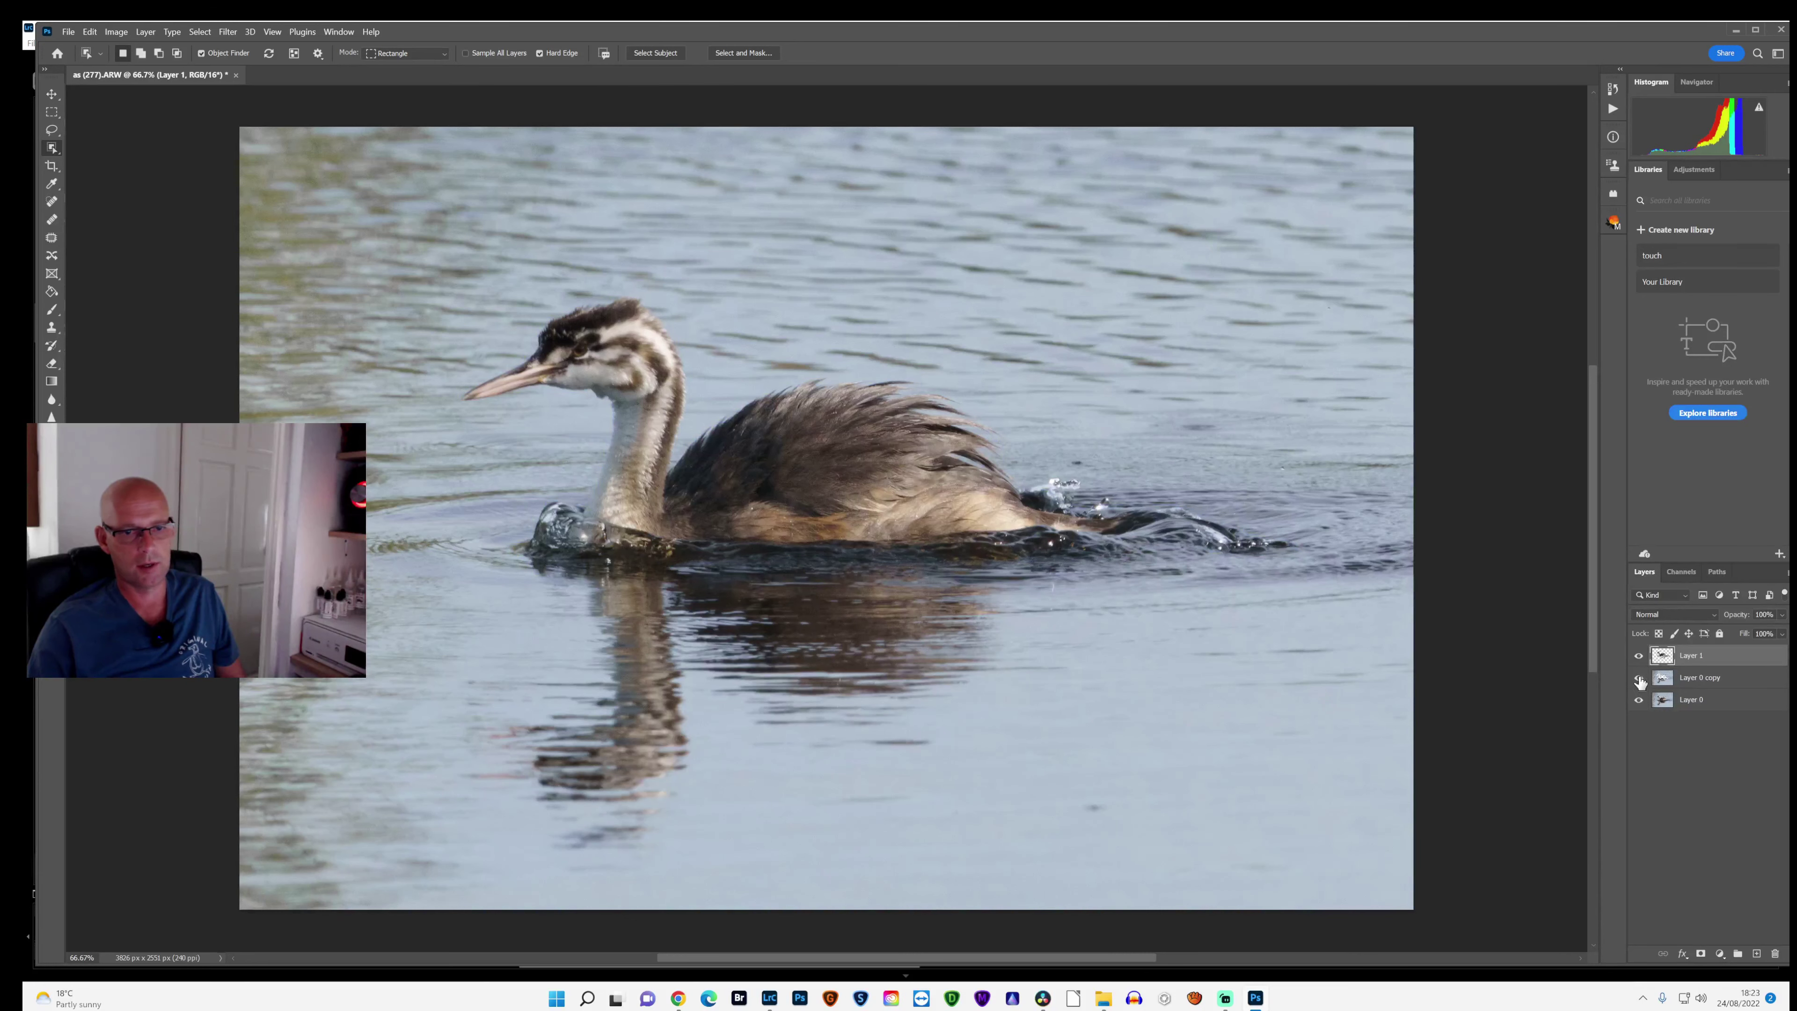
Step: Apply a Gaussian Blur with a radius of about 69.7 pixels to Layer 0 copy to smooth the water
left_click(1694, 679)
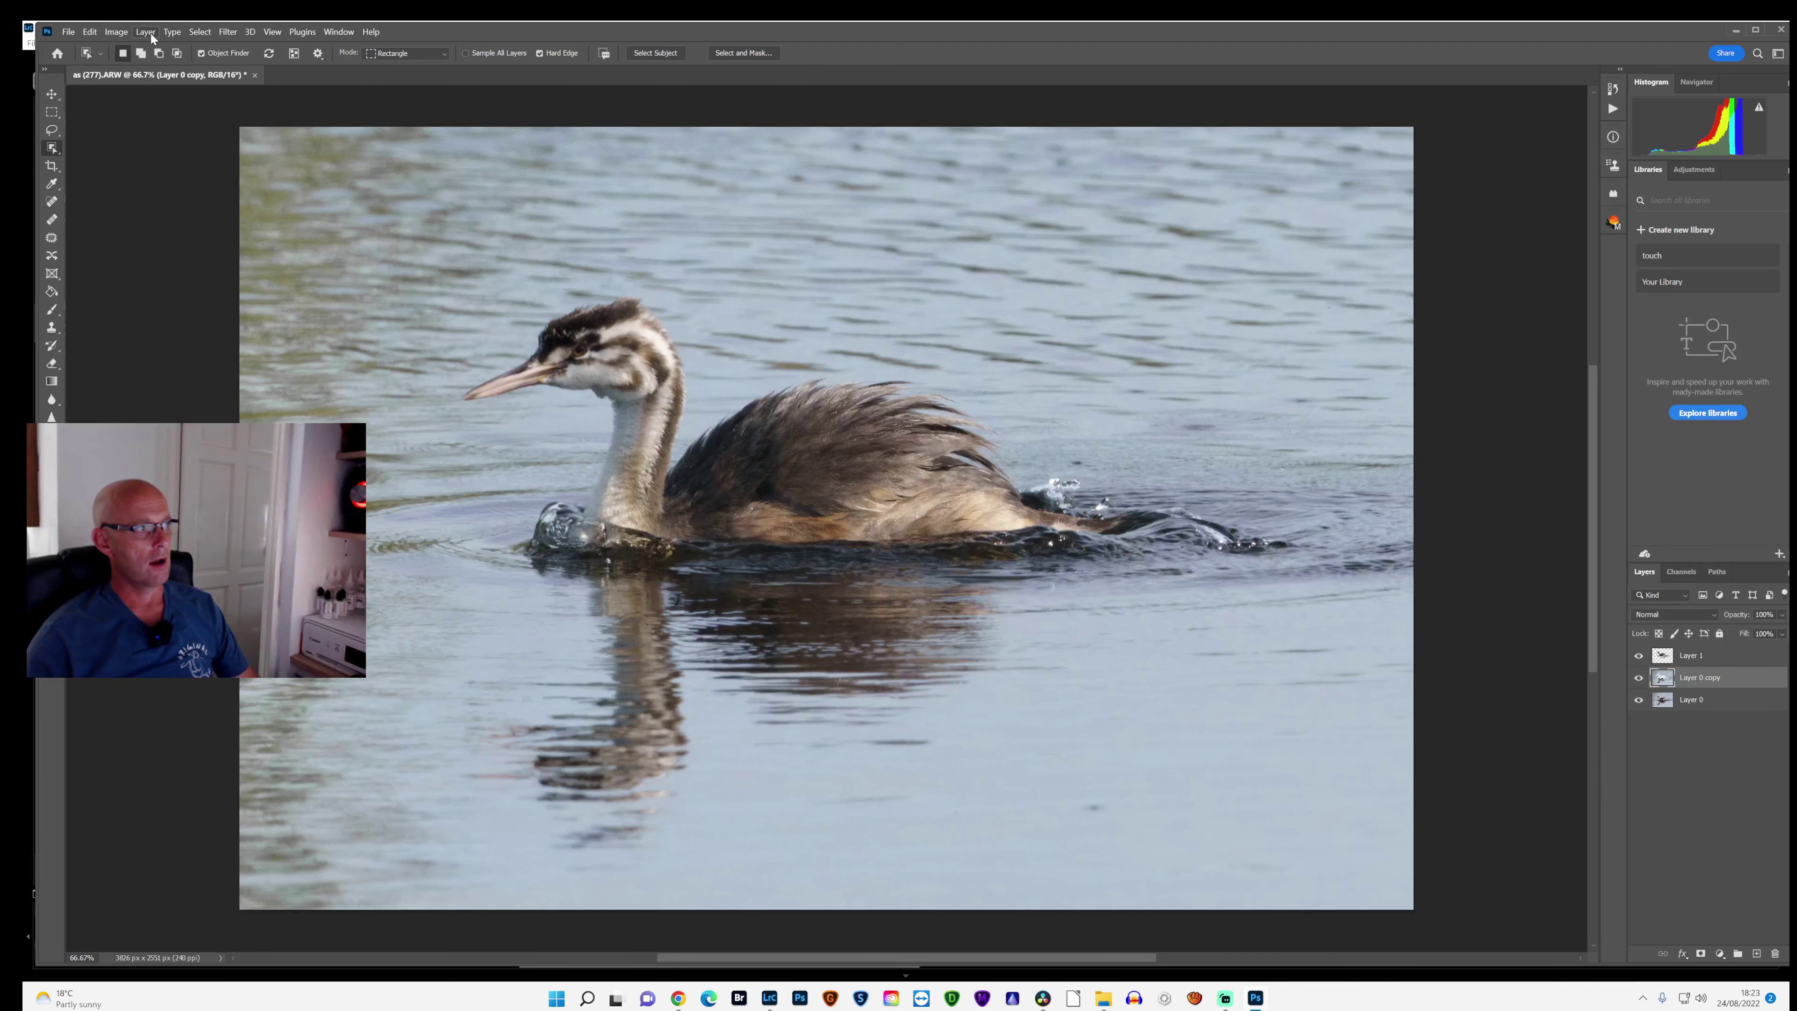
left_click(228, 32)
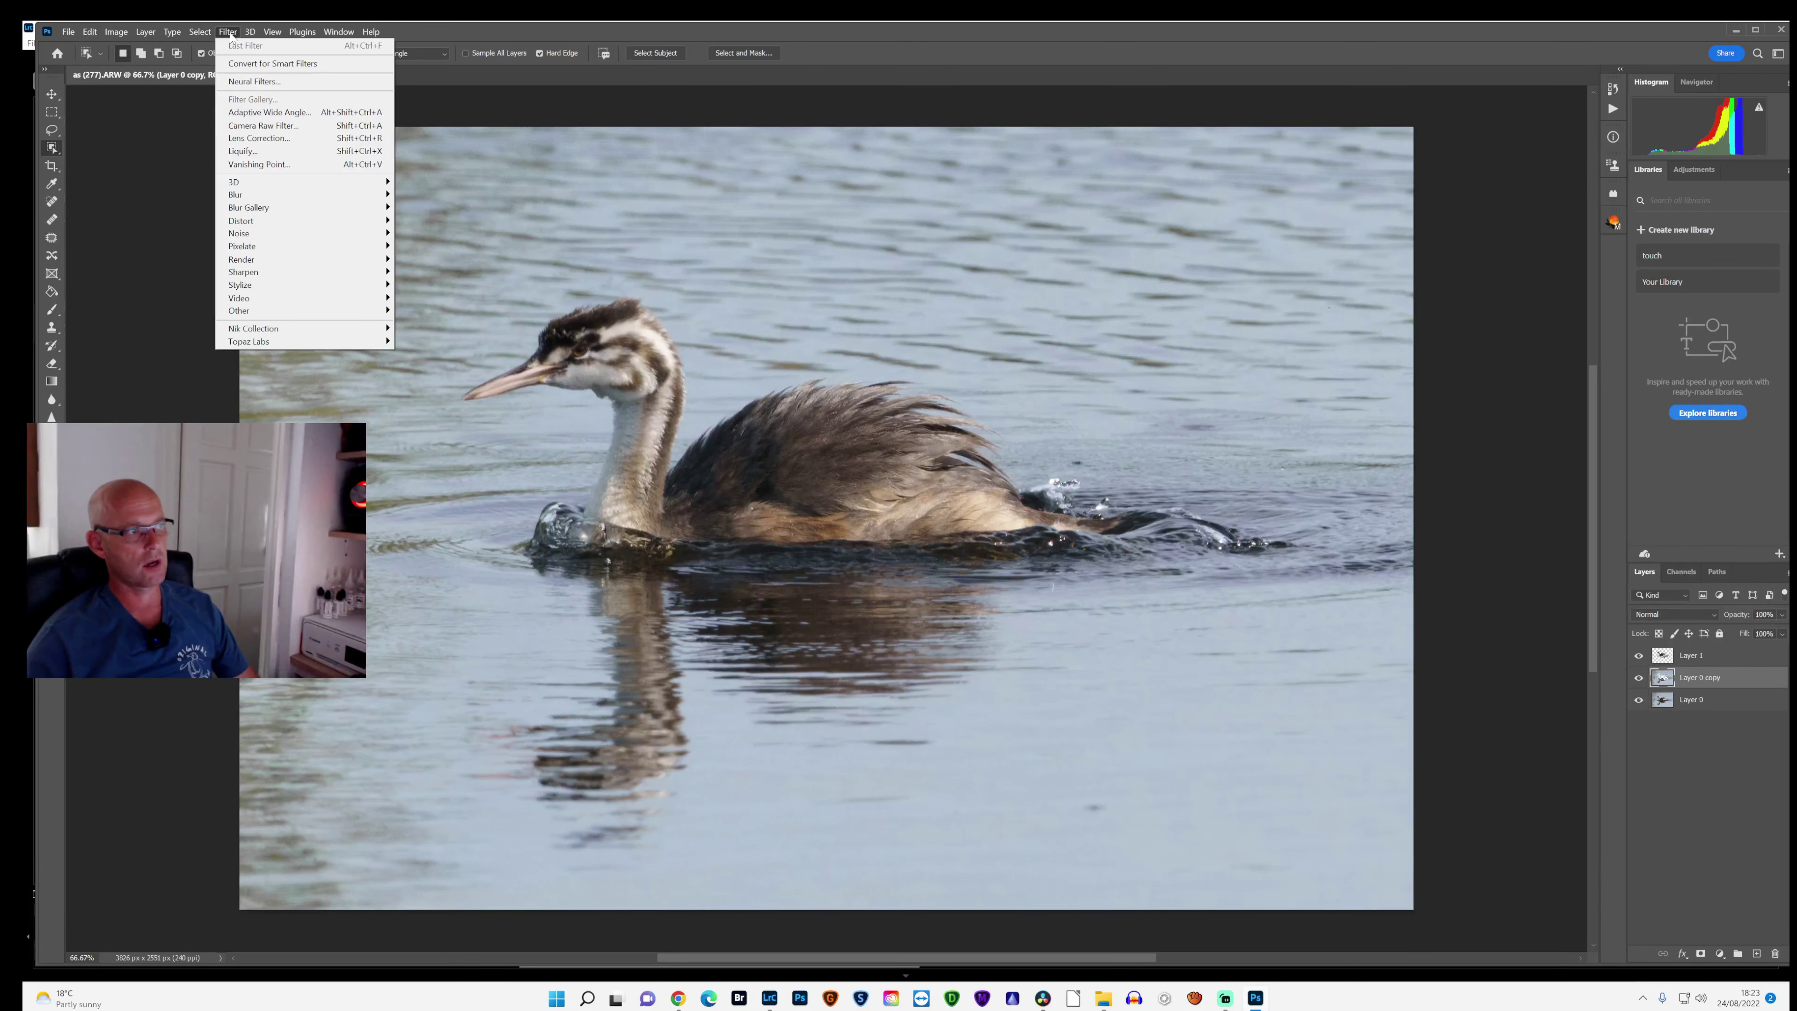
mouse_move(246, 198)
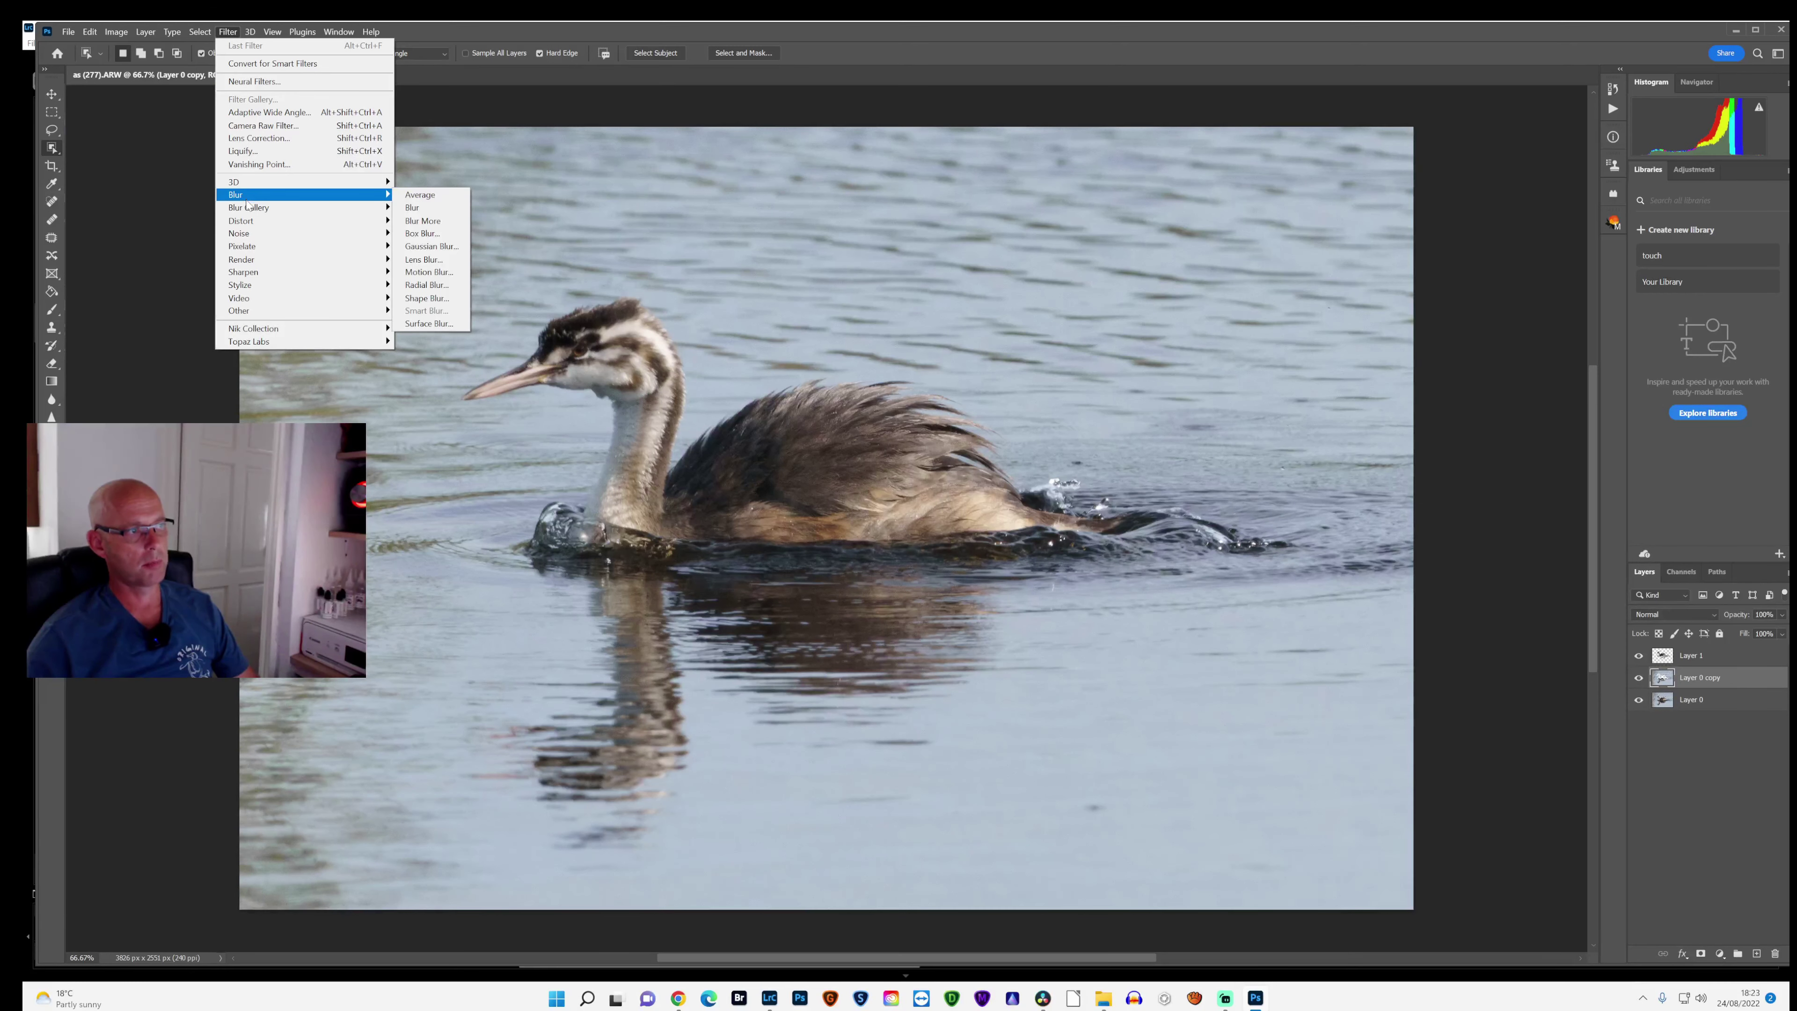
left_click(420, 246)
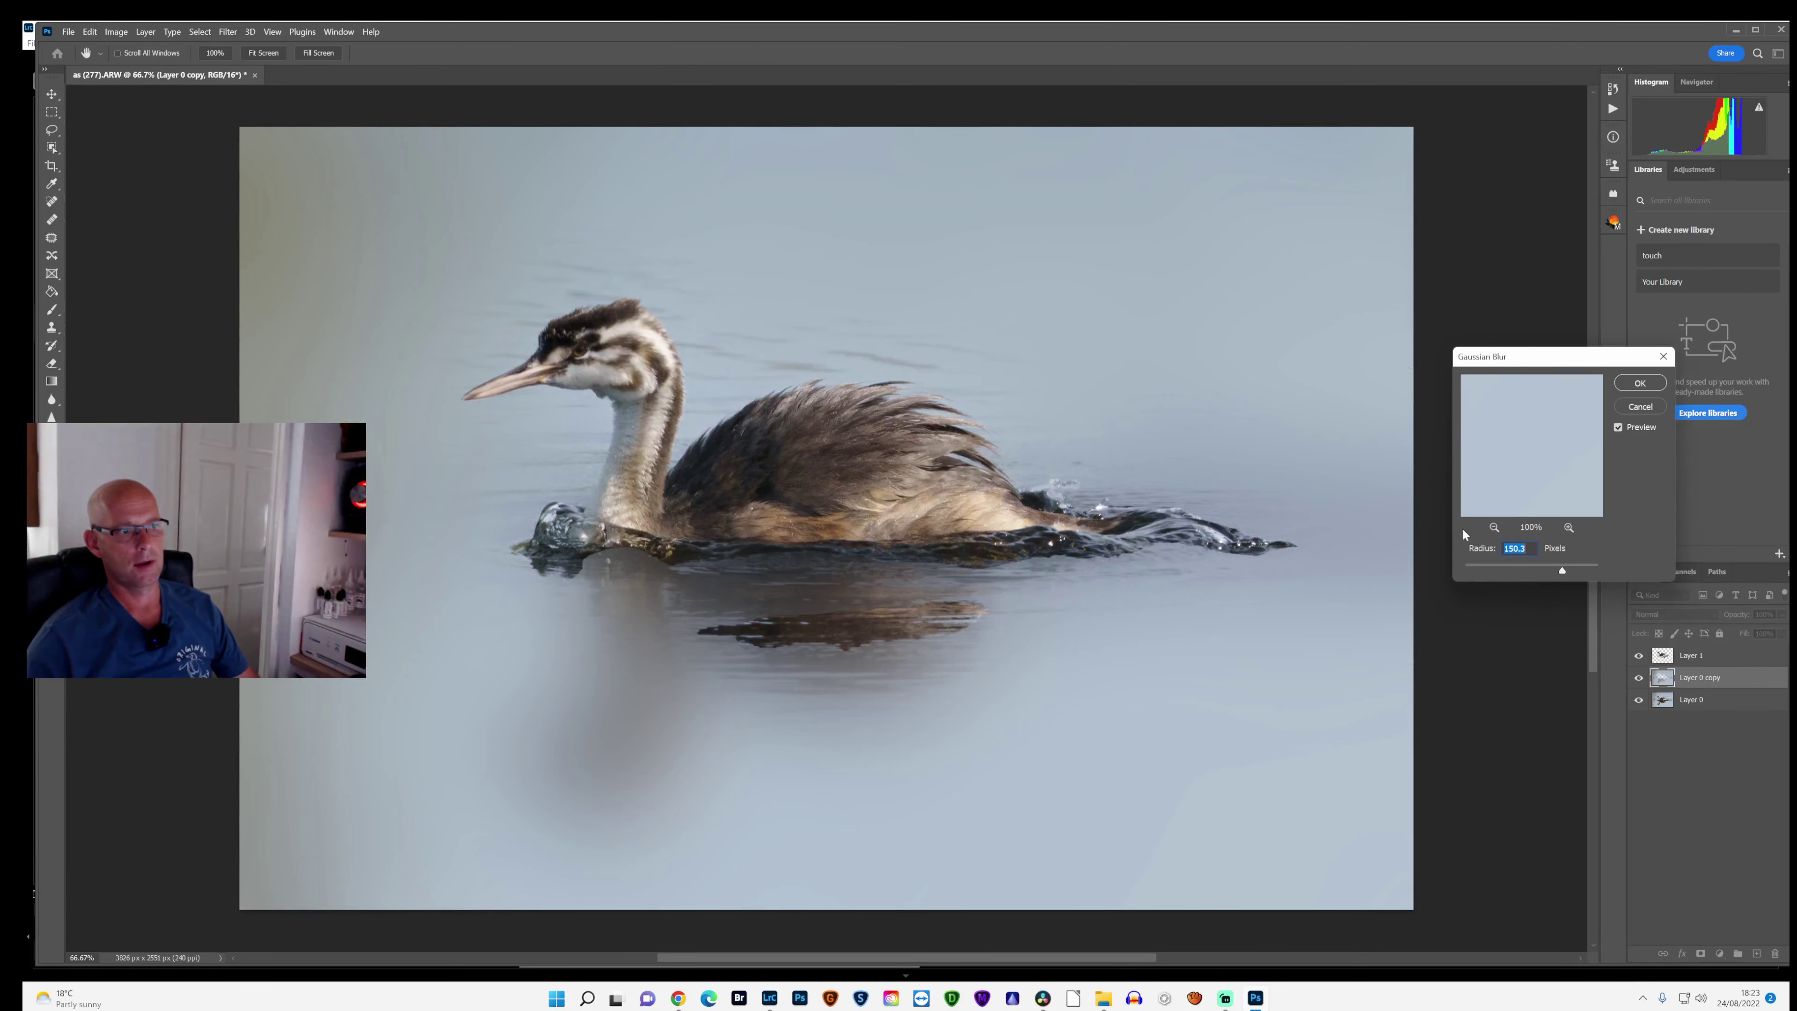
mouse_move(1563, 572)
left_mouse_down()
mouse_move(1531, 570)
mouse_move(1572, 572)
left_mouse_up()
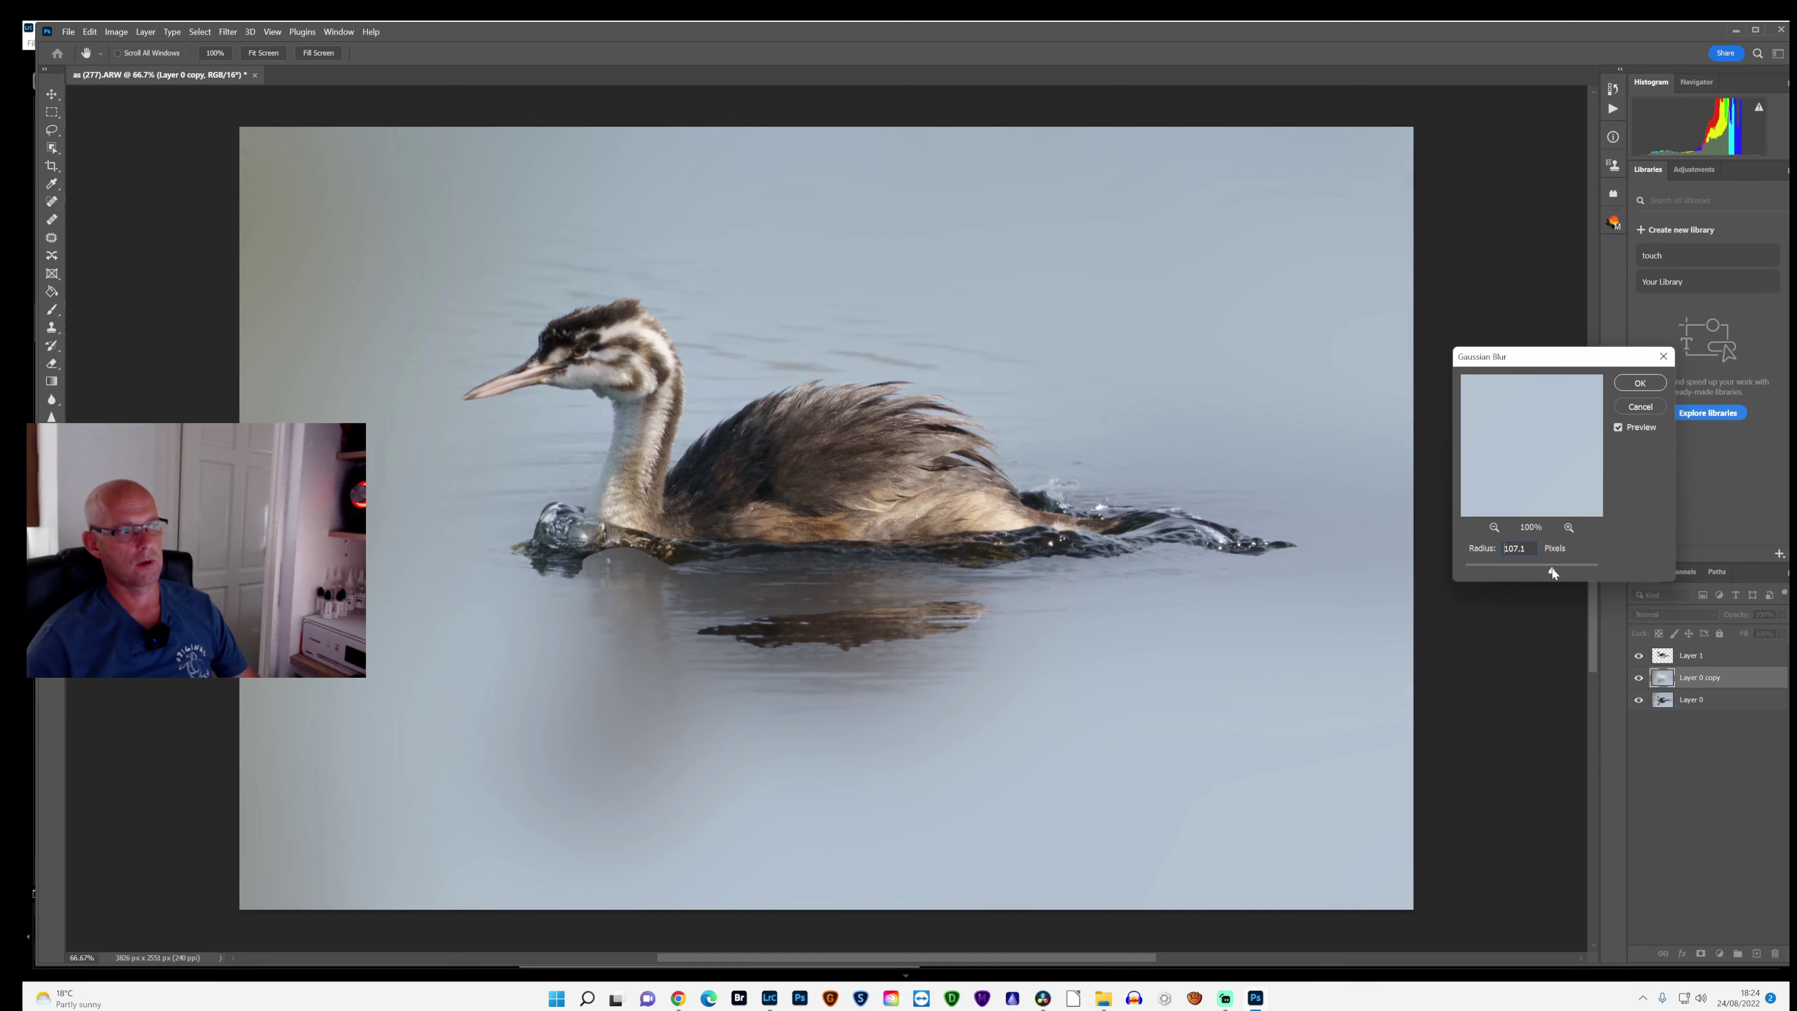
left_click_drag(1551, 569, 1542, 570)
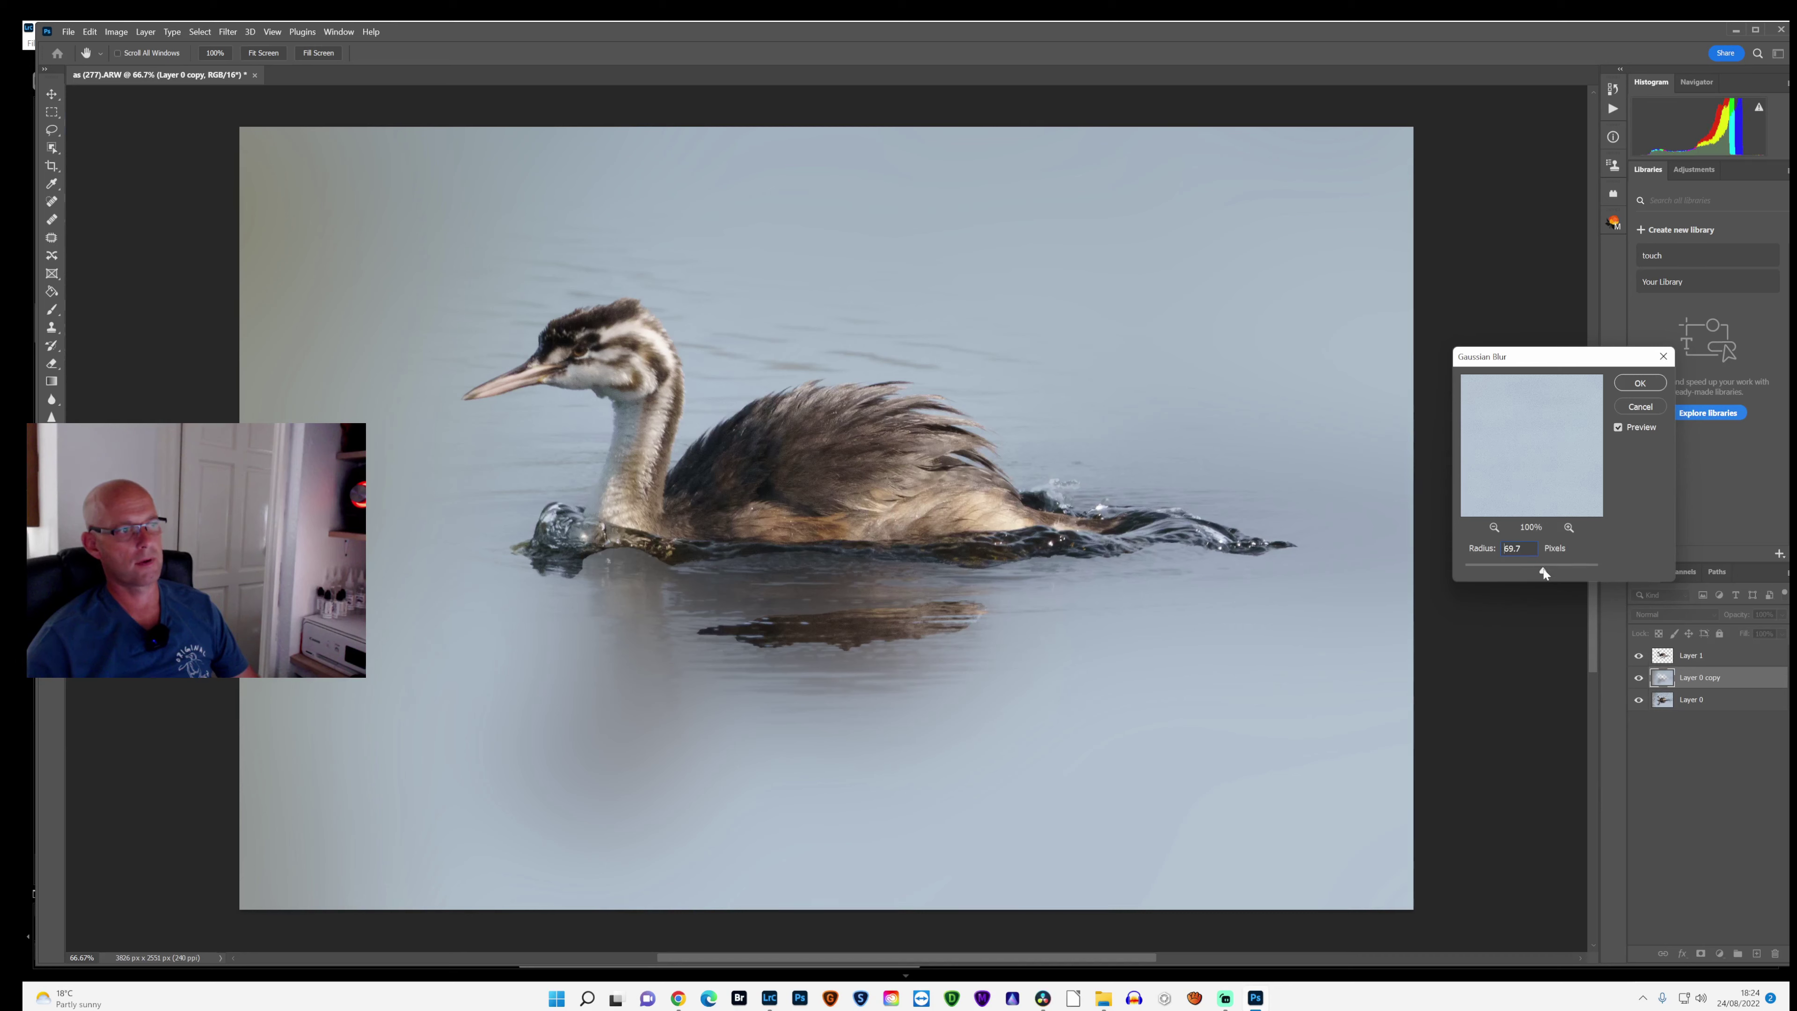
left_click(1641, 382)
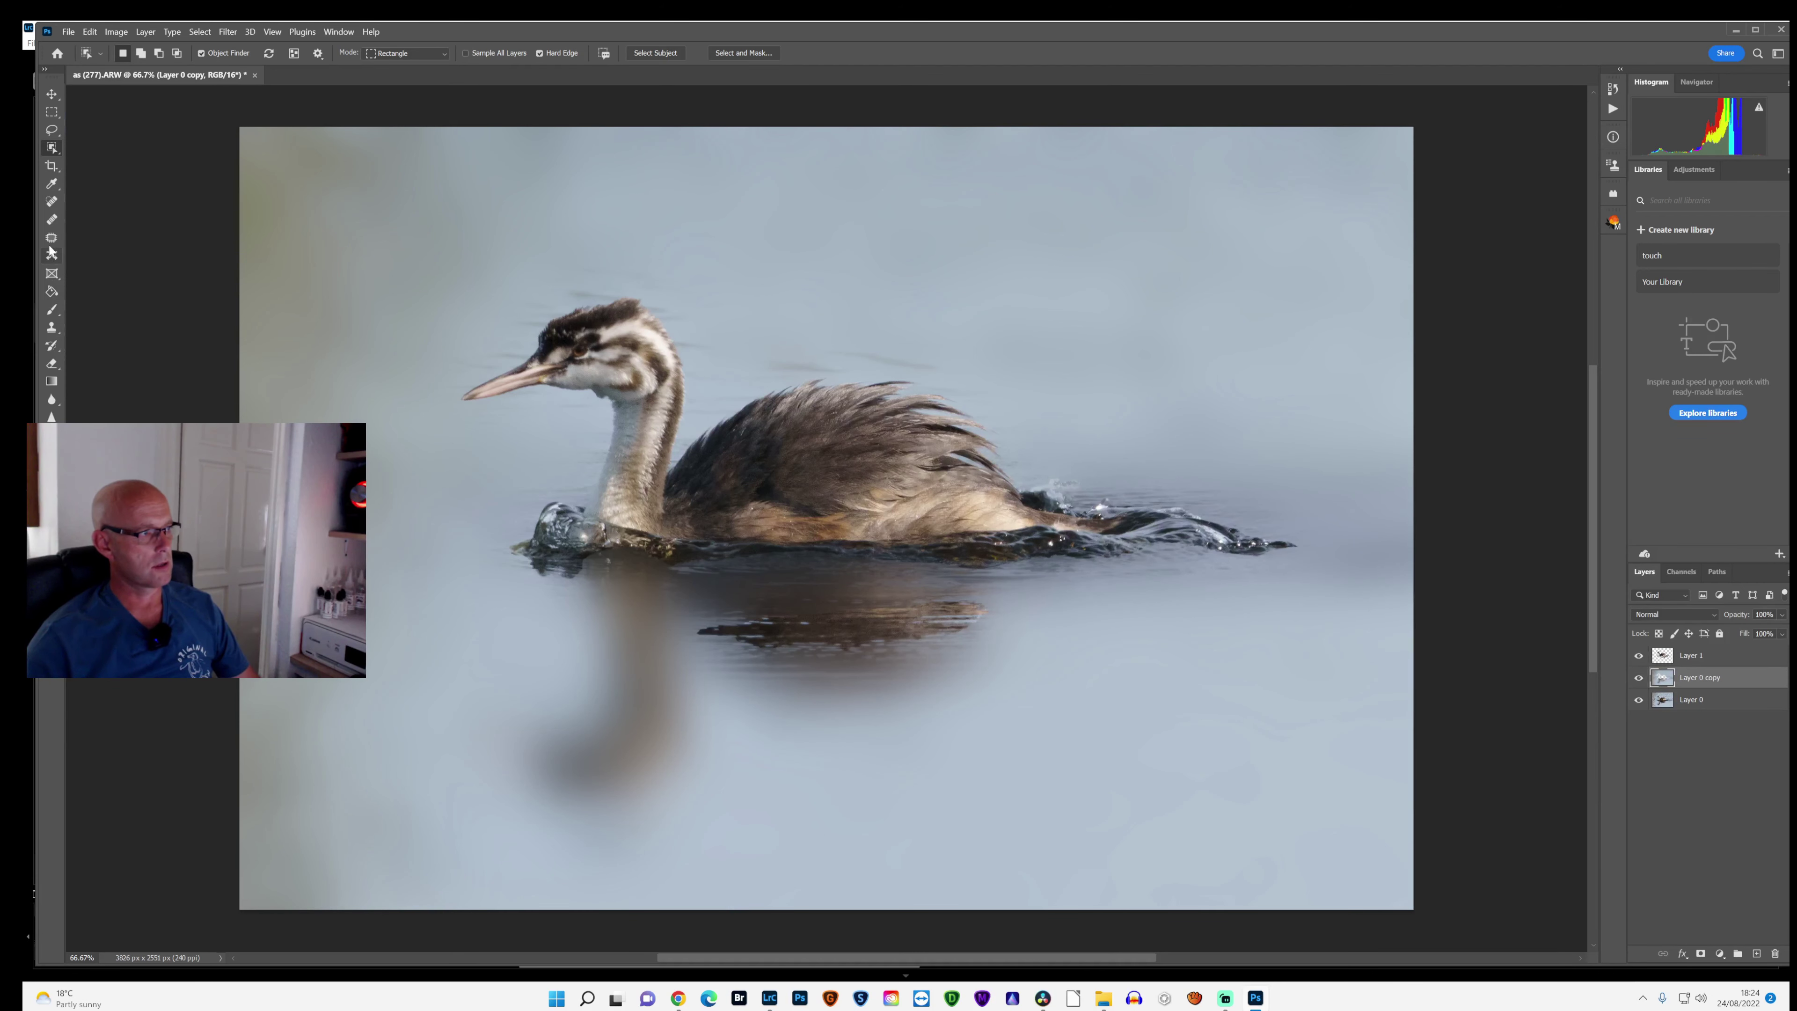
Step: Clone clean blurred water over the greenish patch in the photo's upper-left area of Layer 0 copy, using the Clone Stamp at size 600
left_click(51, 334)
right_click(52, 336)
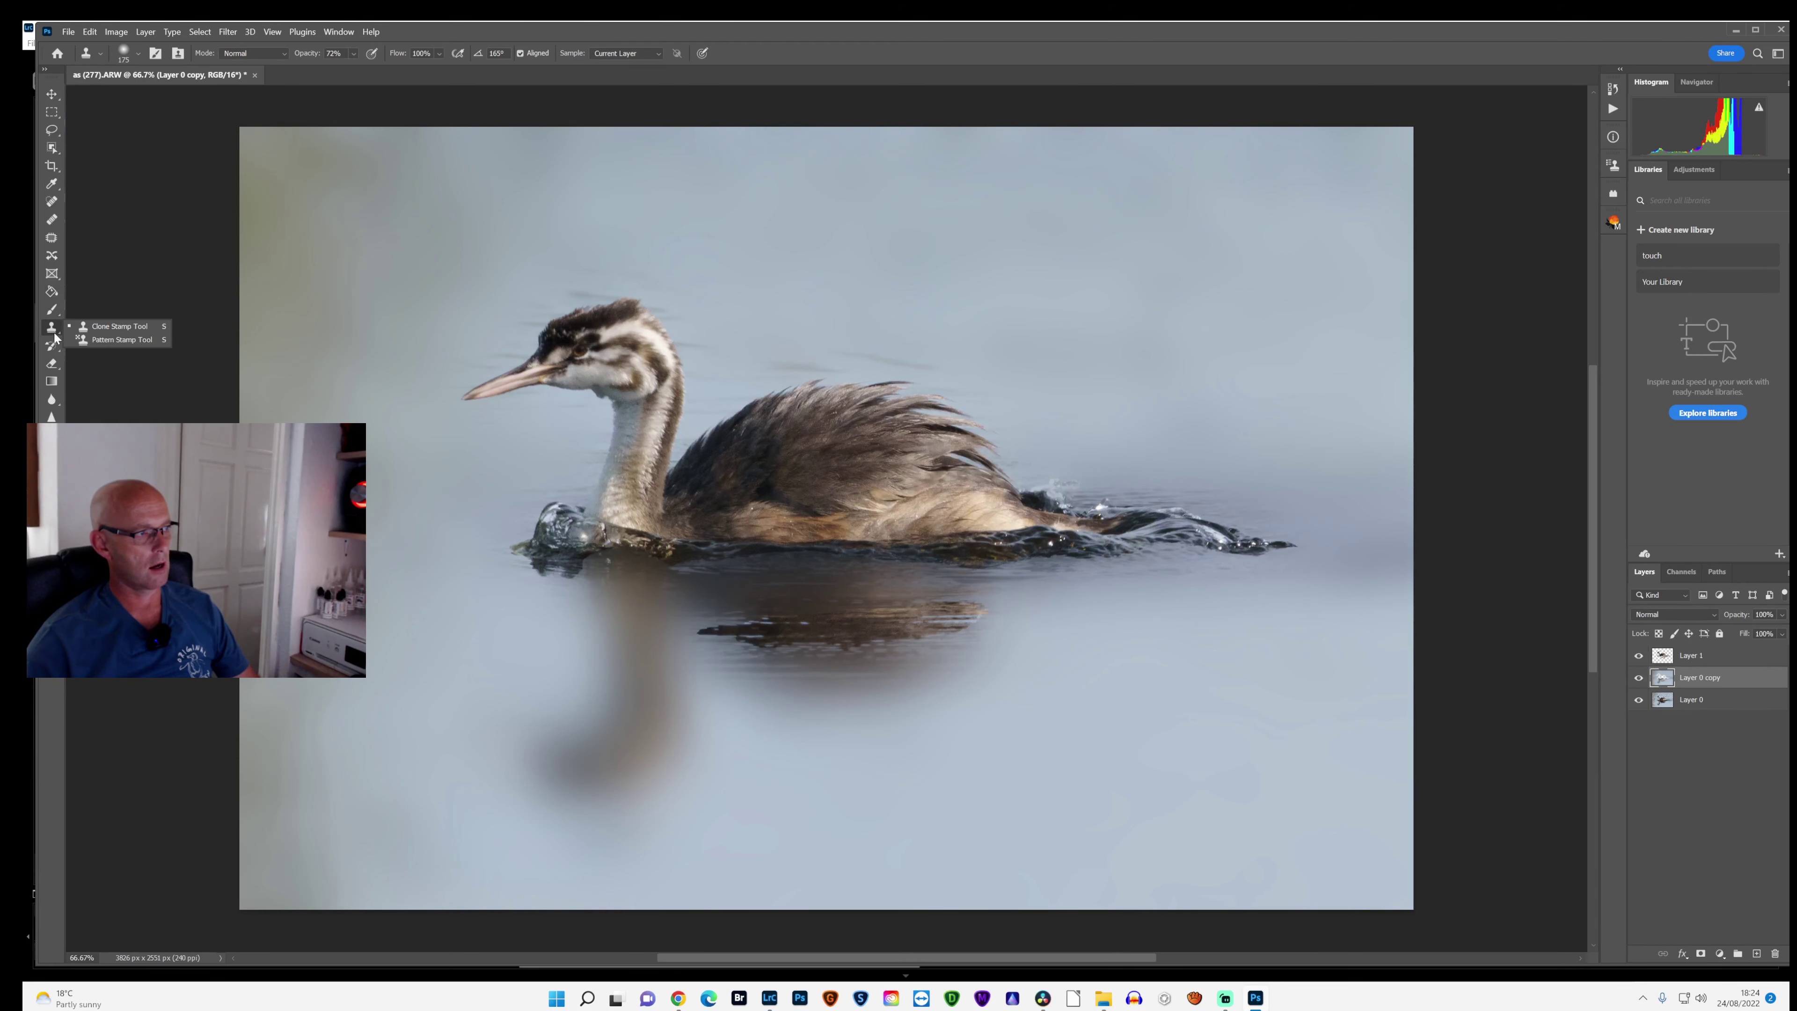
left_click(116, 332)
key("bracketright")
key("bracketright")
key("bracketright")
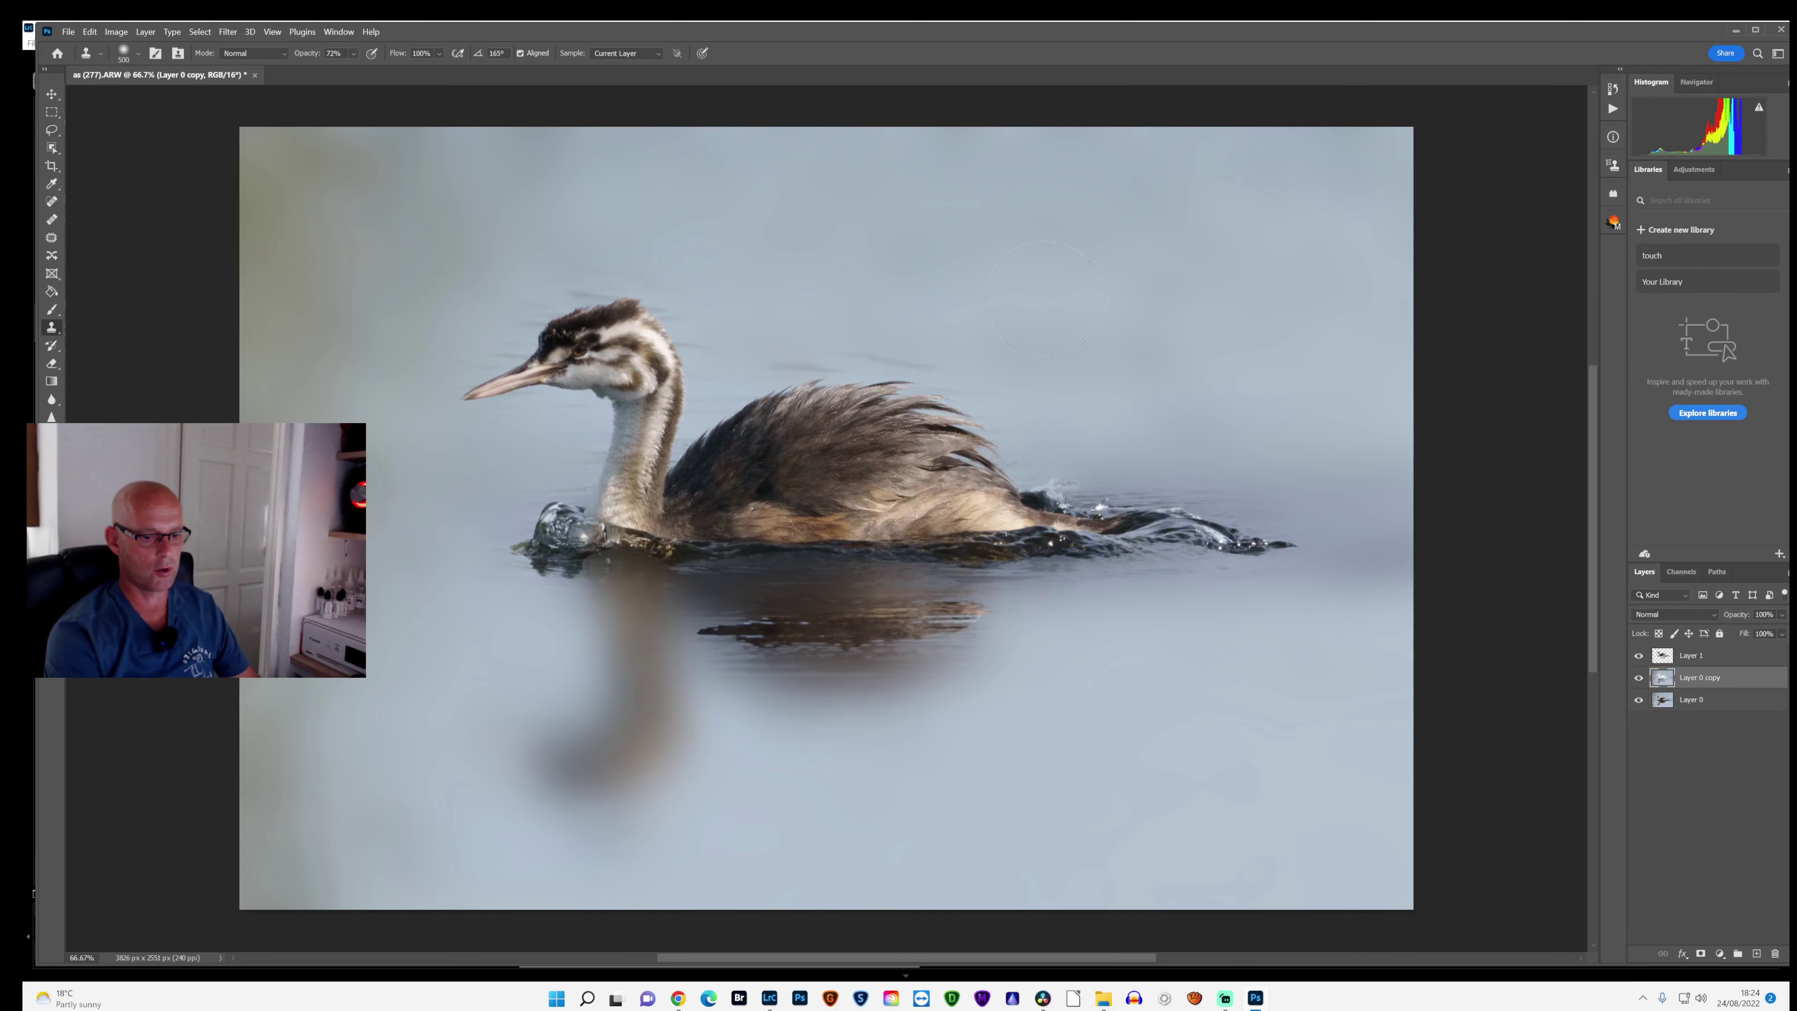
key("bracketright")
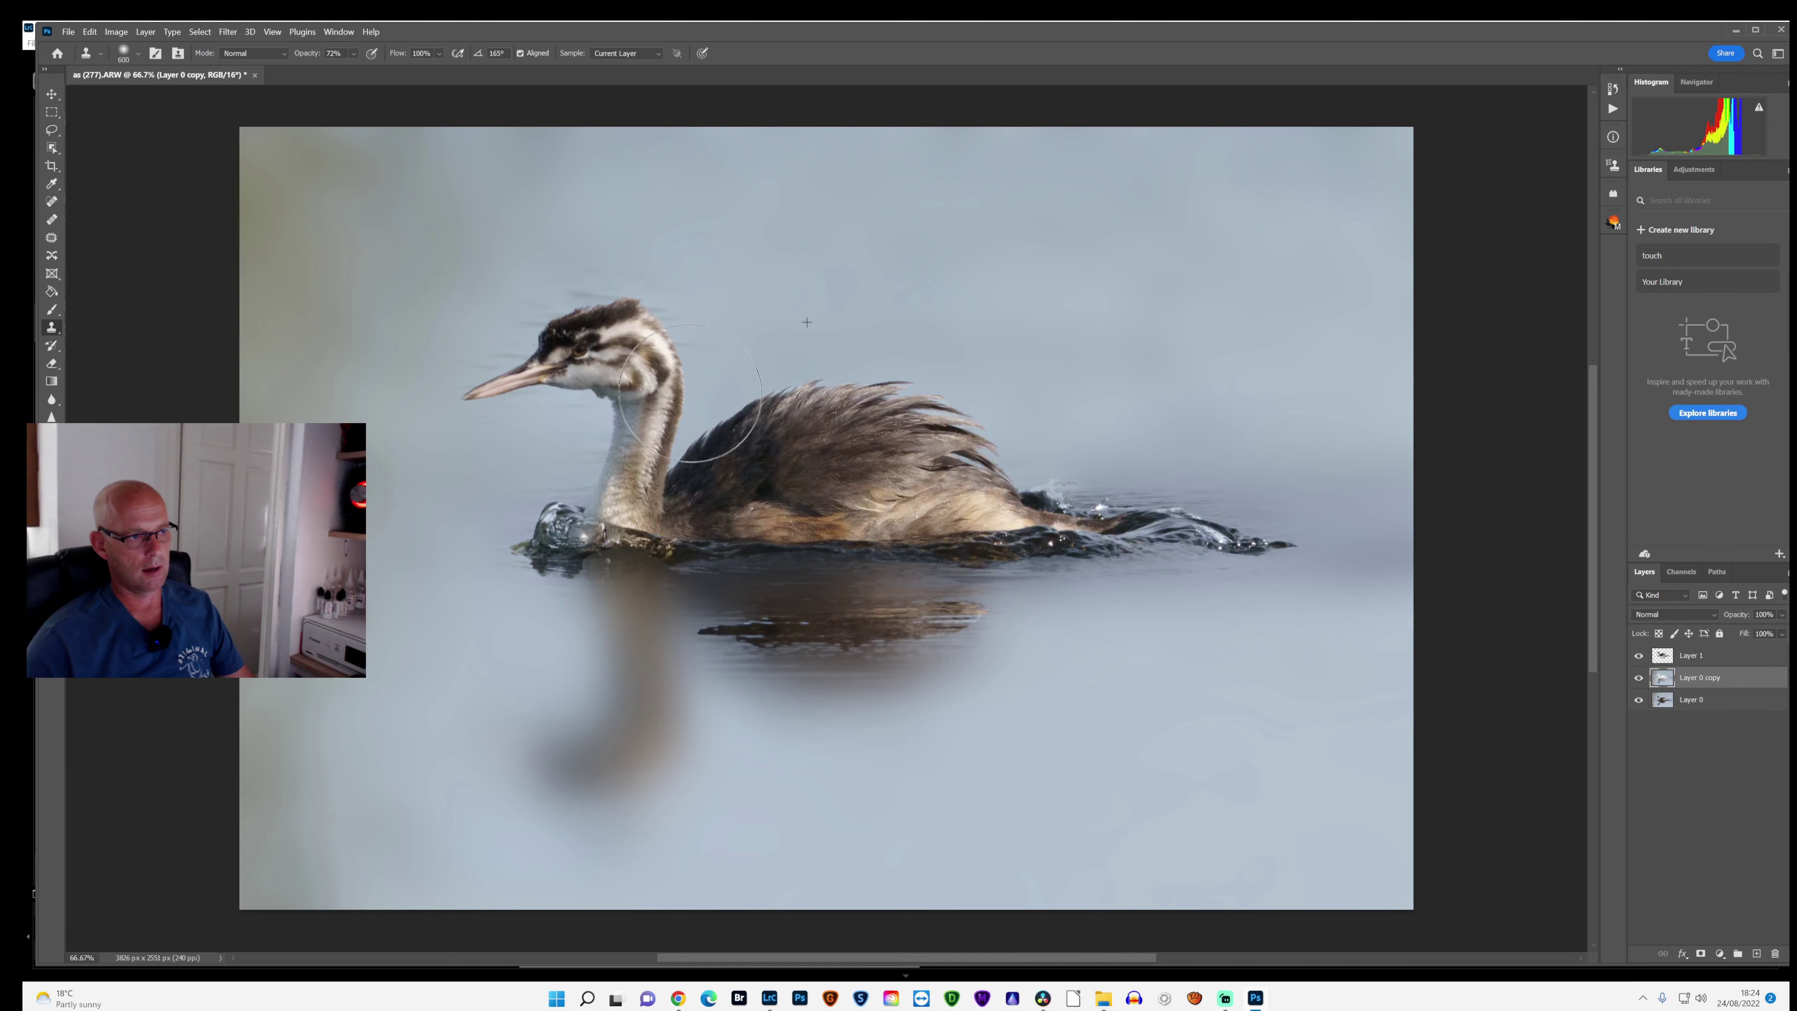
left_click(603, 319)
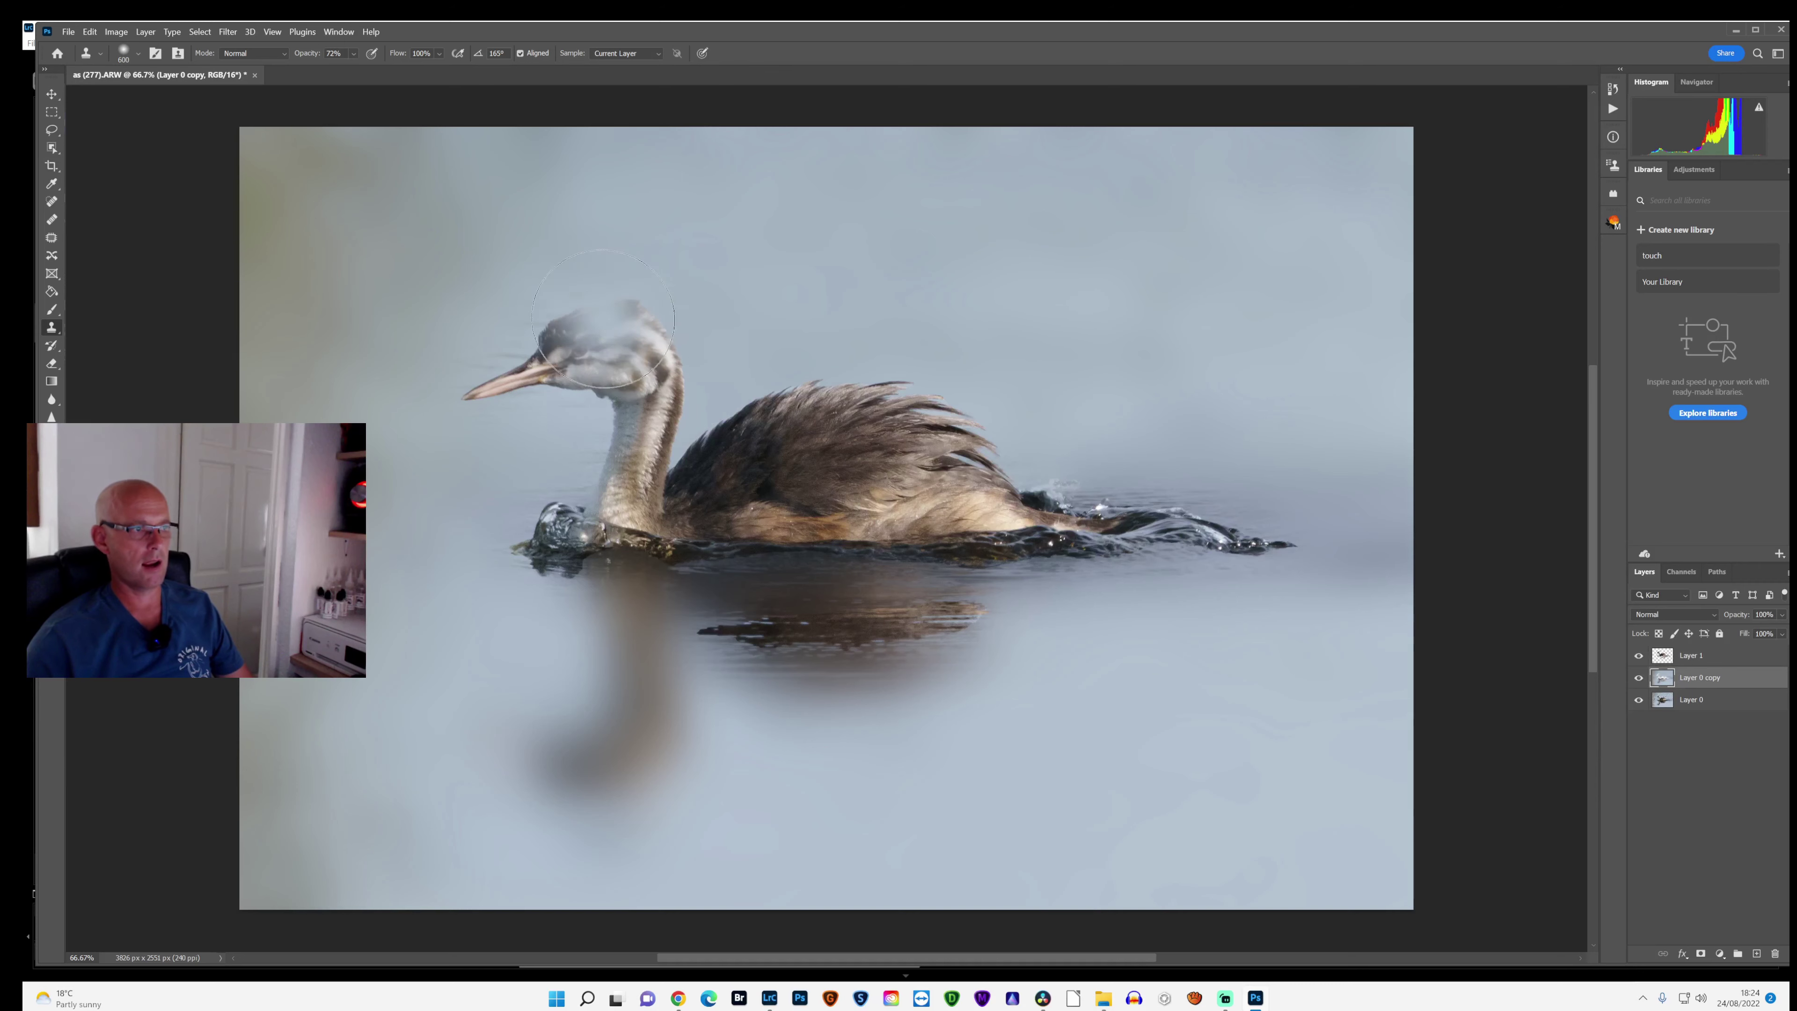
key("ctrl+z")
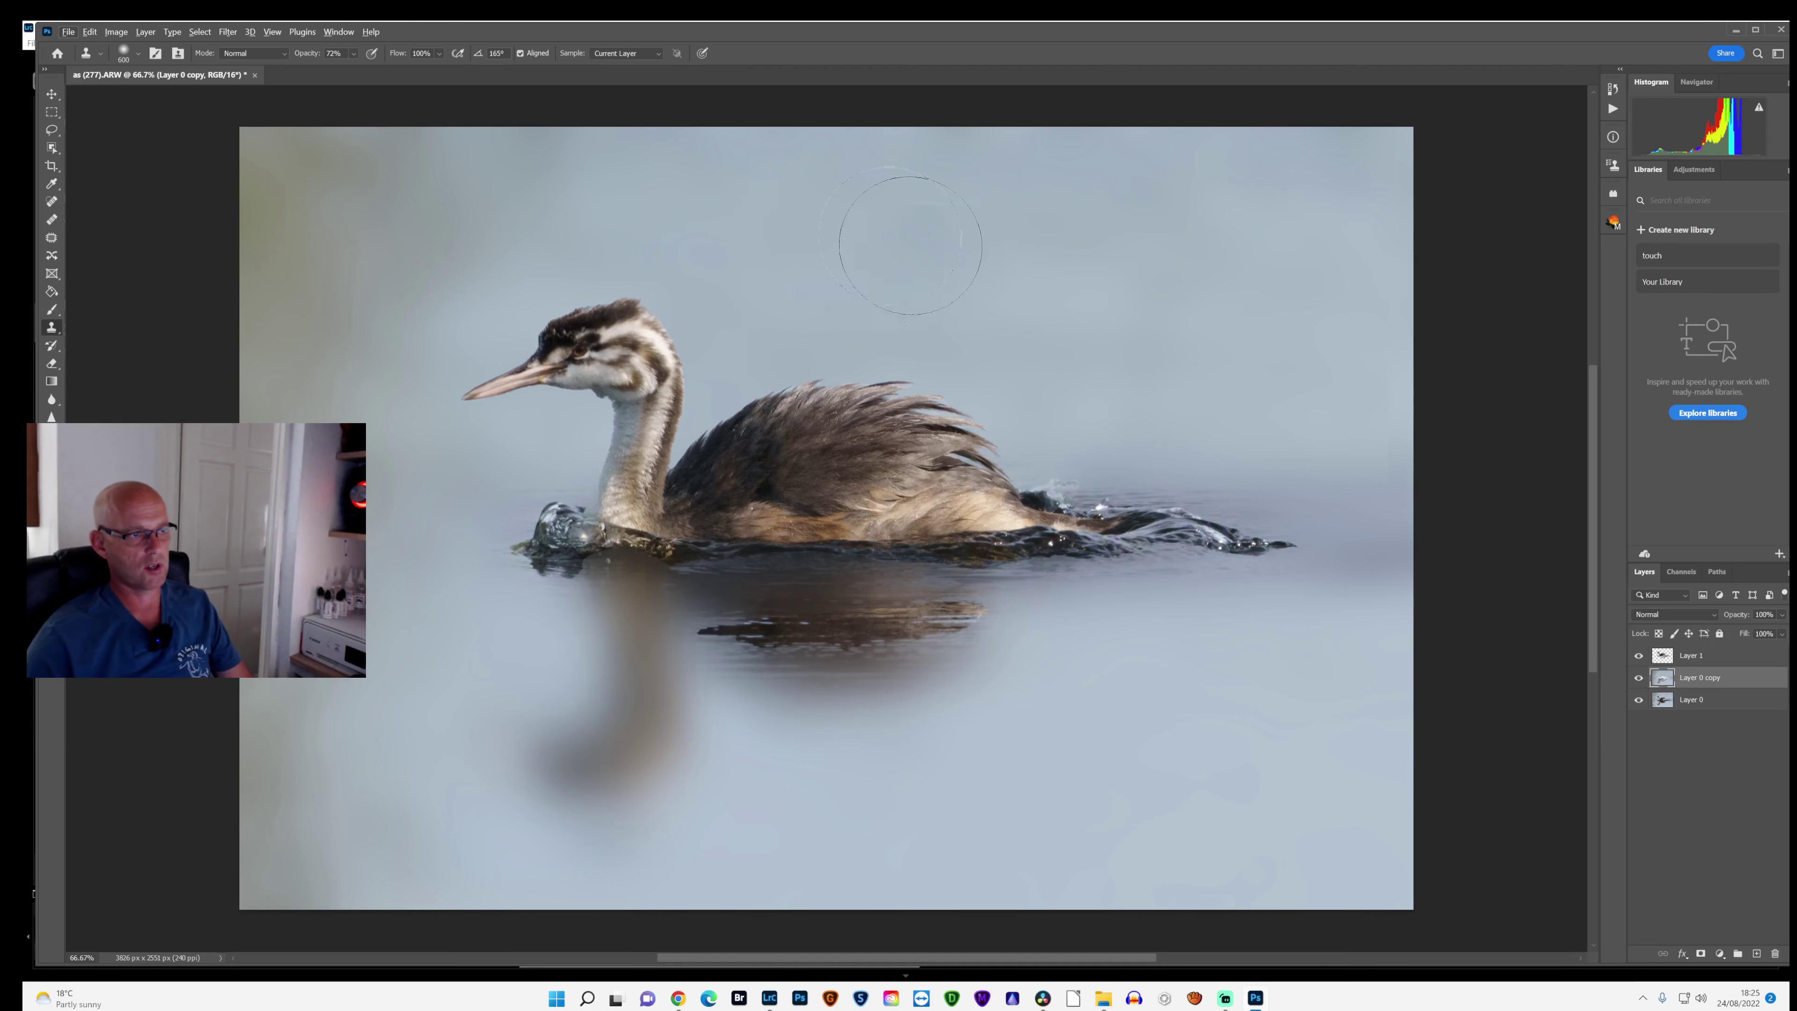
left_click(823, 220, "alt")
mouse_move(438, 212)
left_mouse_down()
mouse_move(475, 196)
mouse_move(426, 179)
mouse_move(300, 191)
left_mouse_up()
left_click(755, 240, "alt")
mouse_move(381, 319)
left_mouse_down()
mouse_move(273, 182)
mouse_move(367, 440)
left_mouse_up()
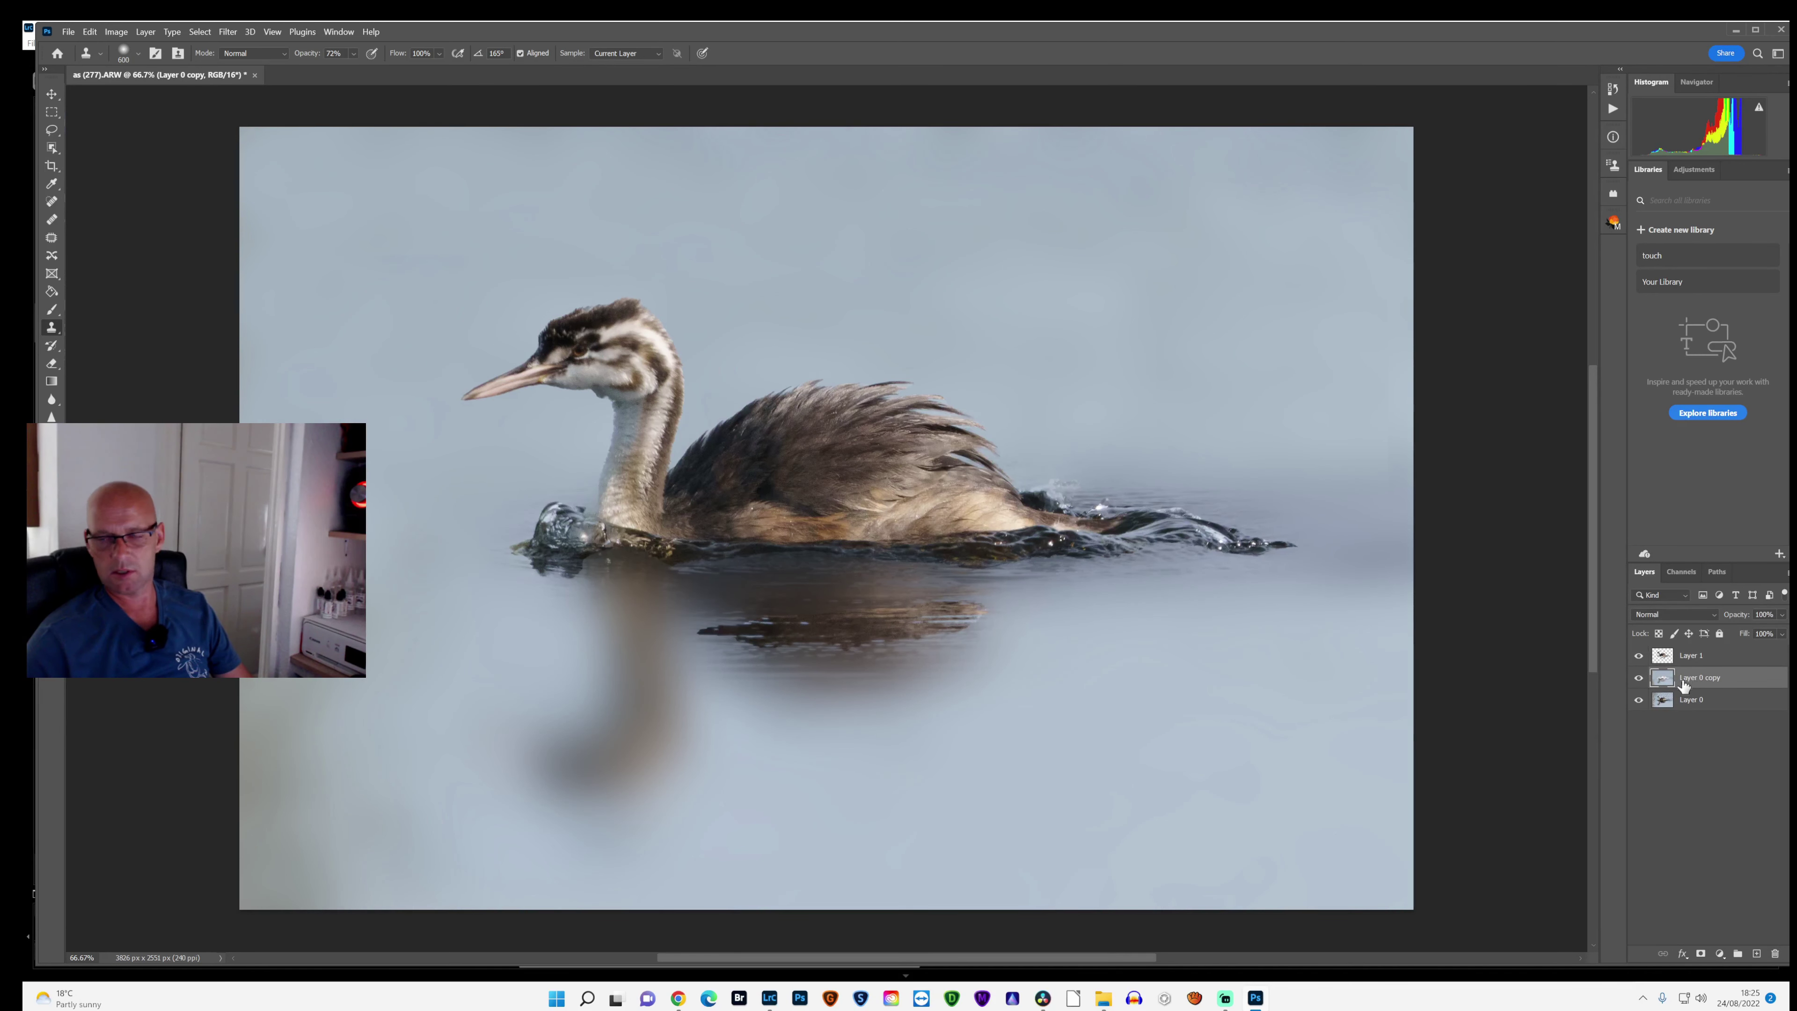
Step: Add a layer mask to Layer 0 copy and set up a black brush at size 200 and 100% opacity
left_click(1701, 955)
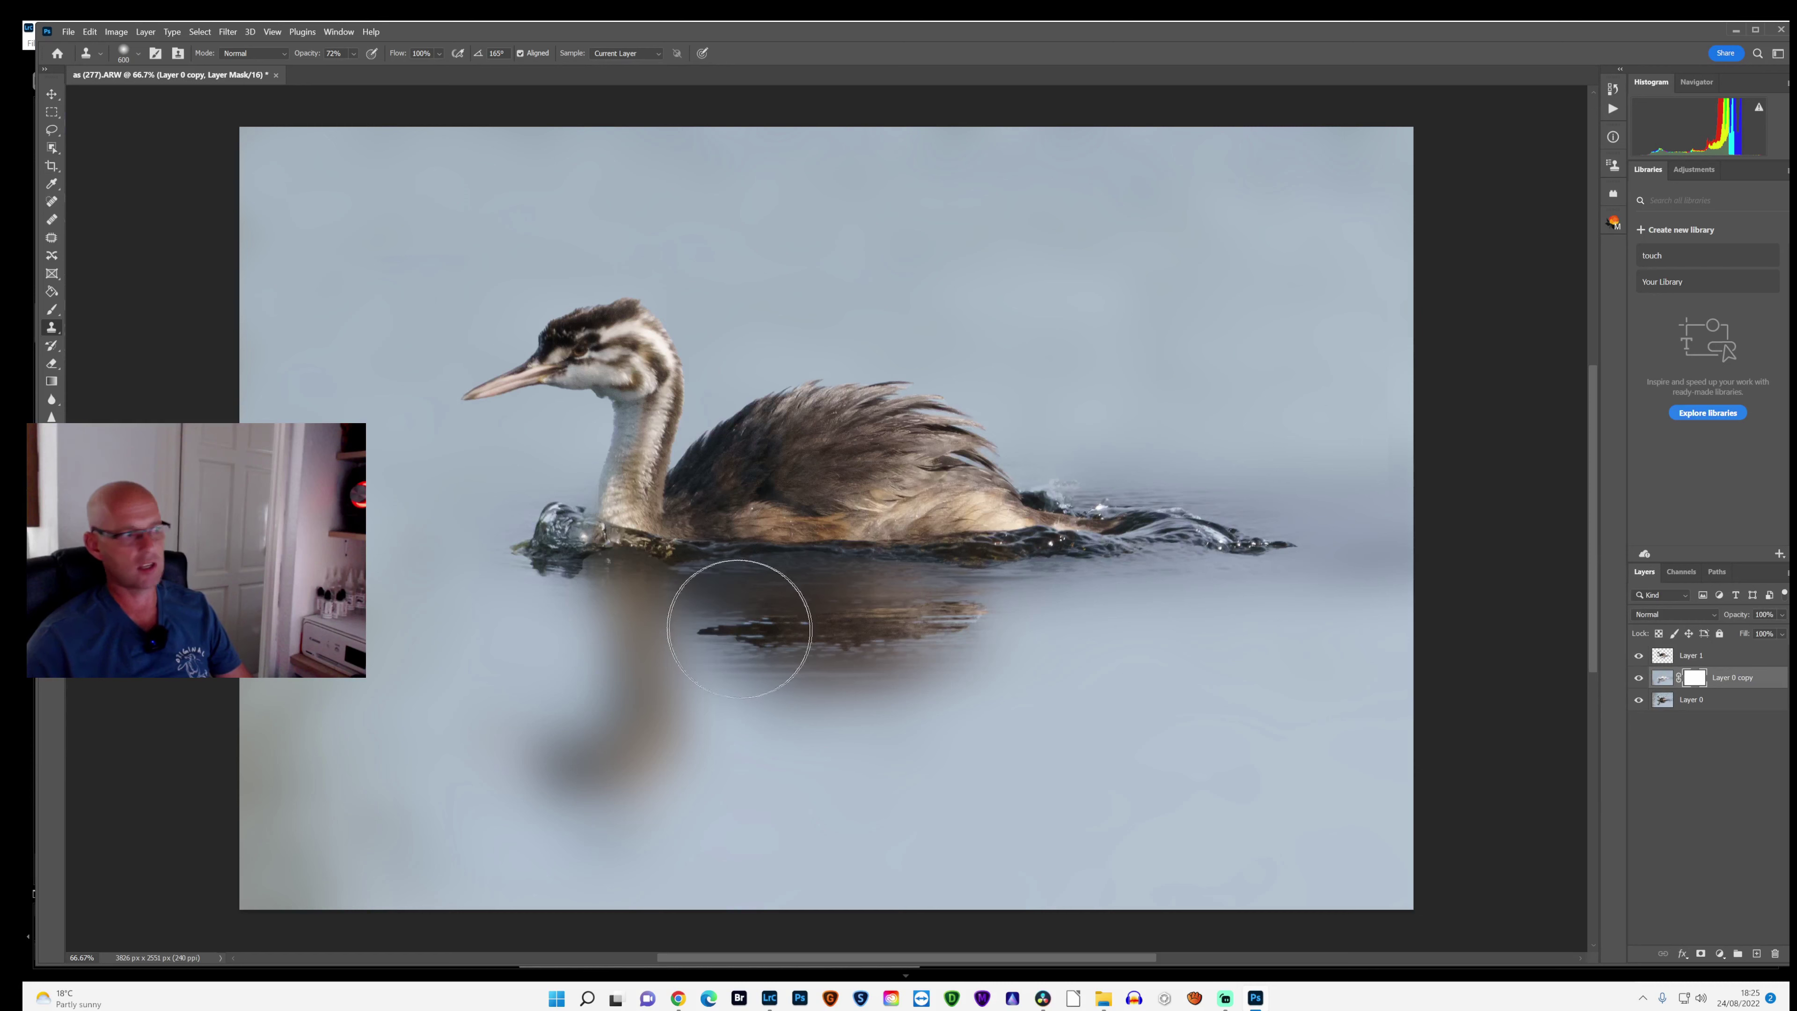
left_click(53, 311)
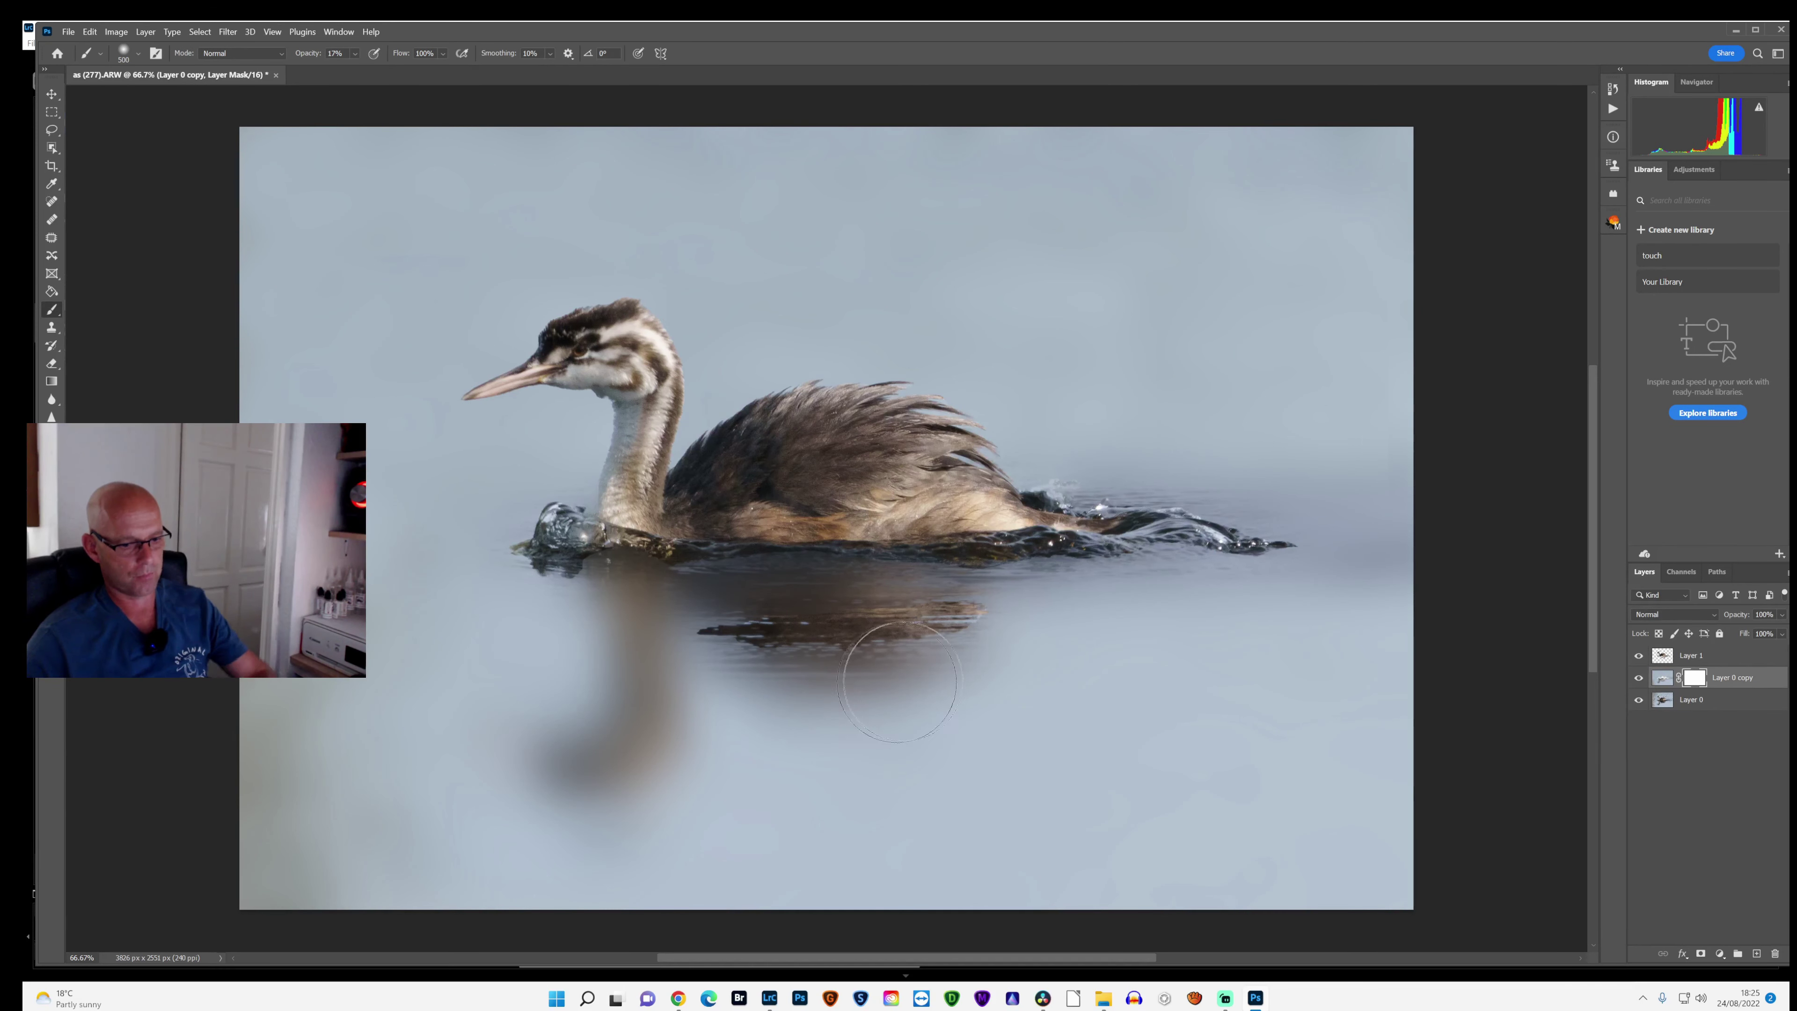
key("bracketleft")
key("bracketleft")
key("bracketleft")
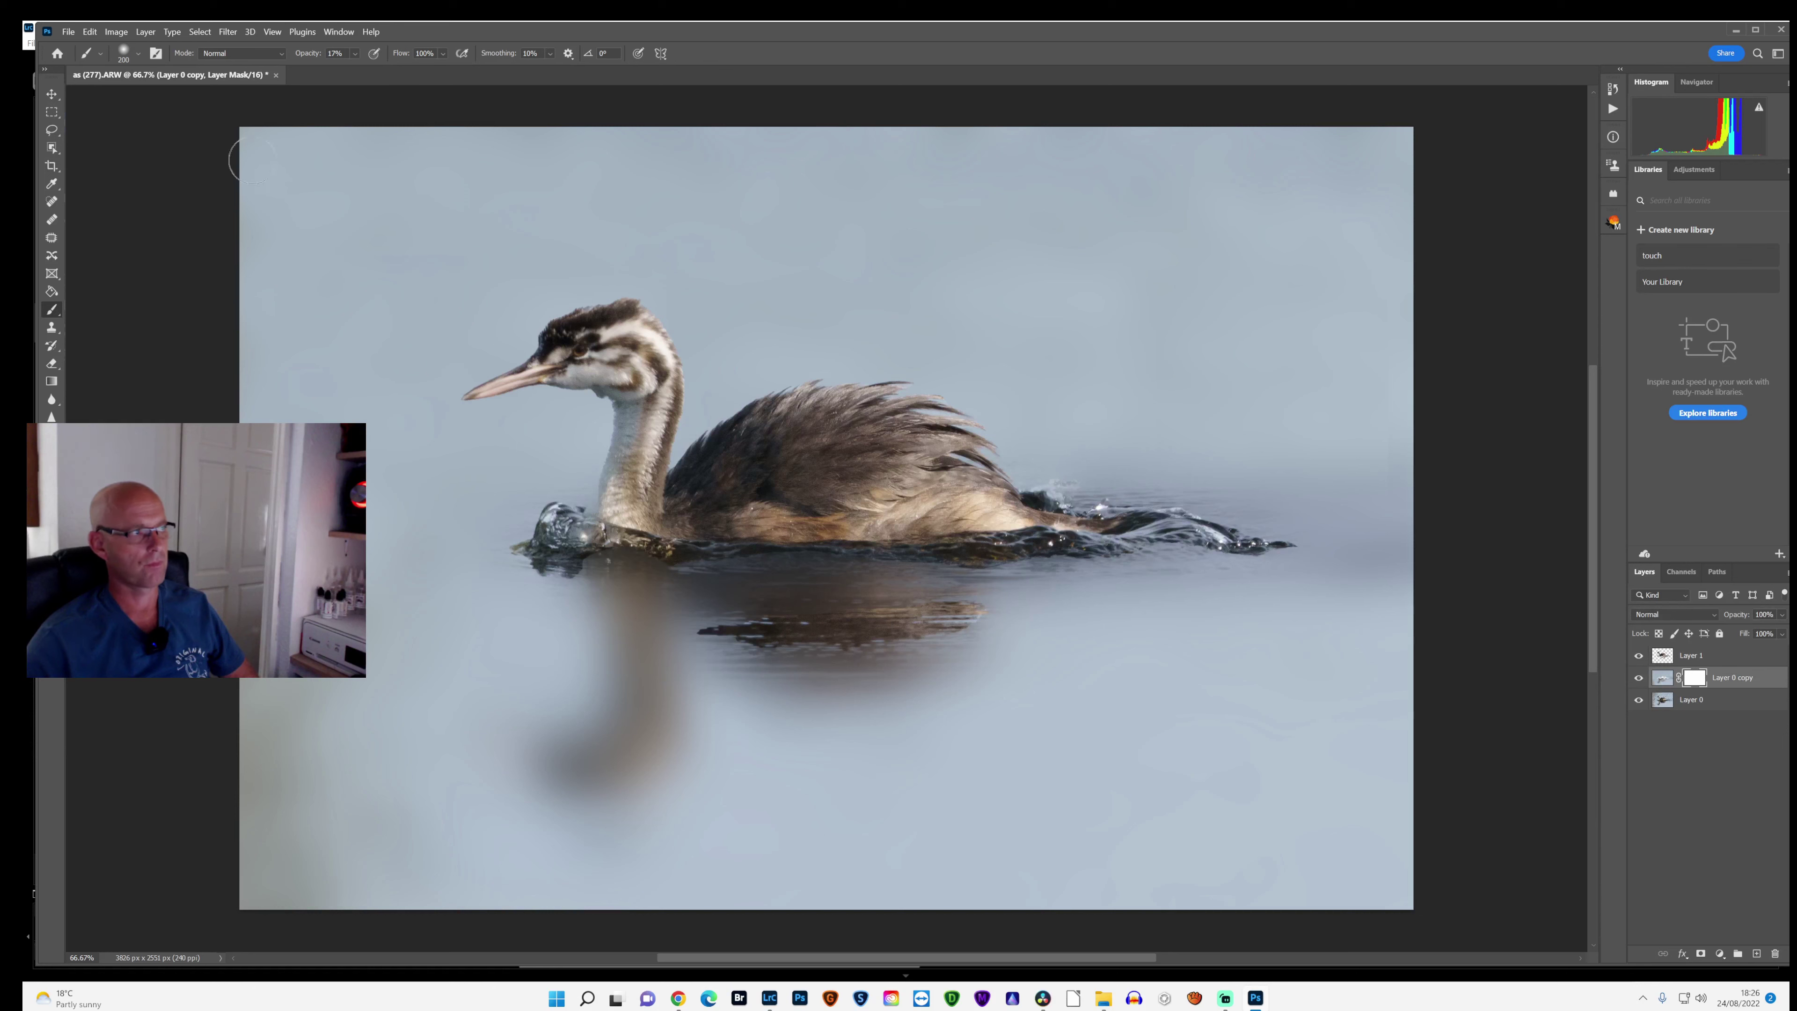
left_click_drag(290, 52, 479, 69)
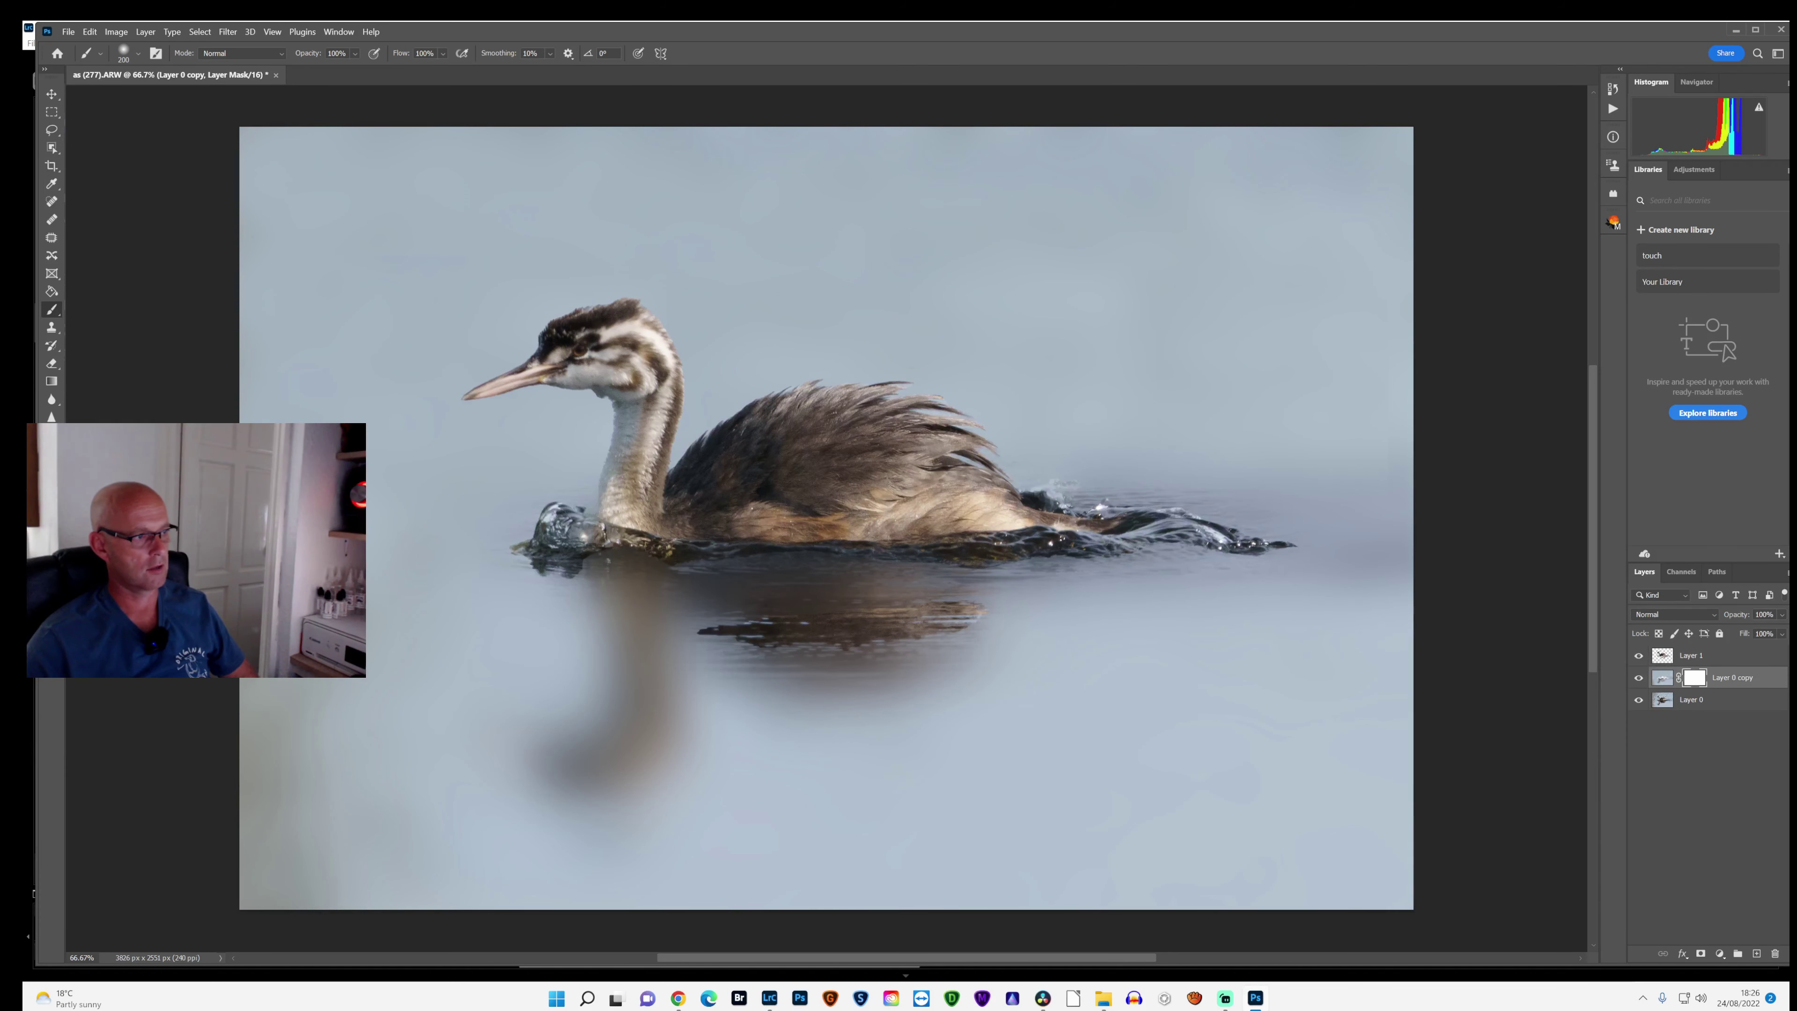
left_click(49, 597)
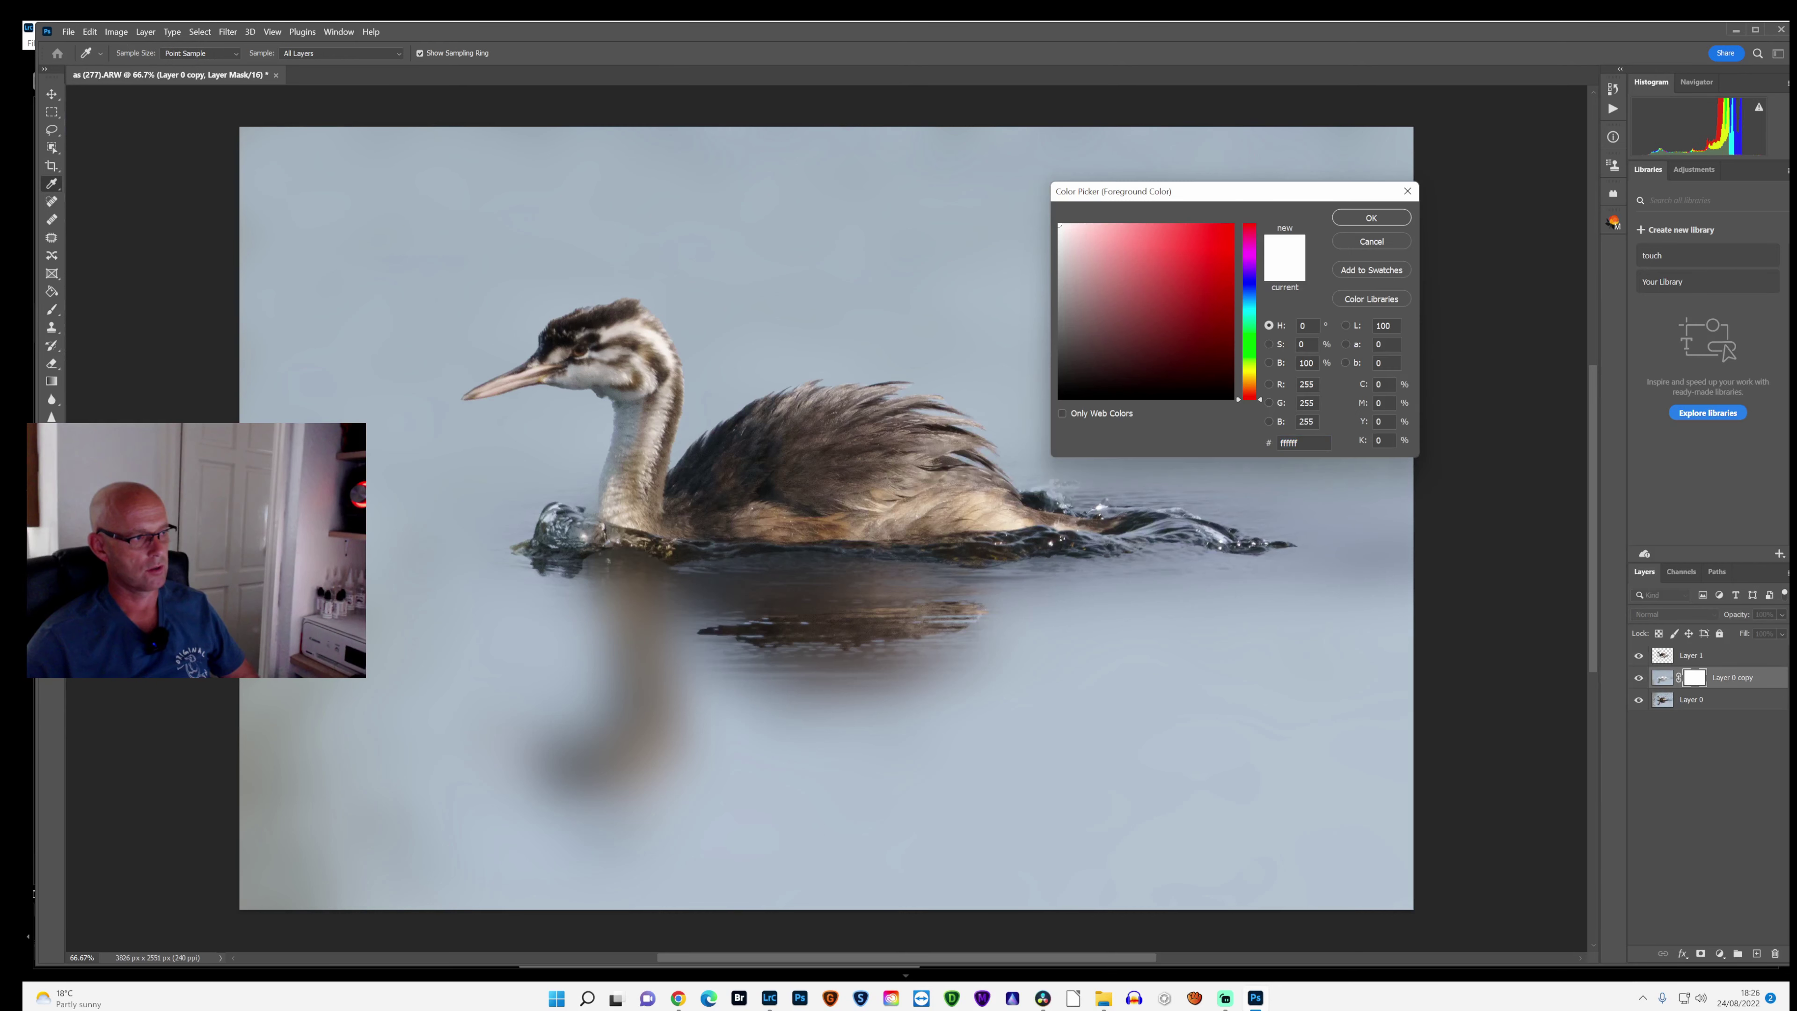
left_click(1372, 244)
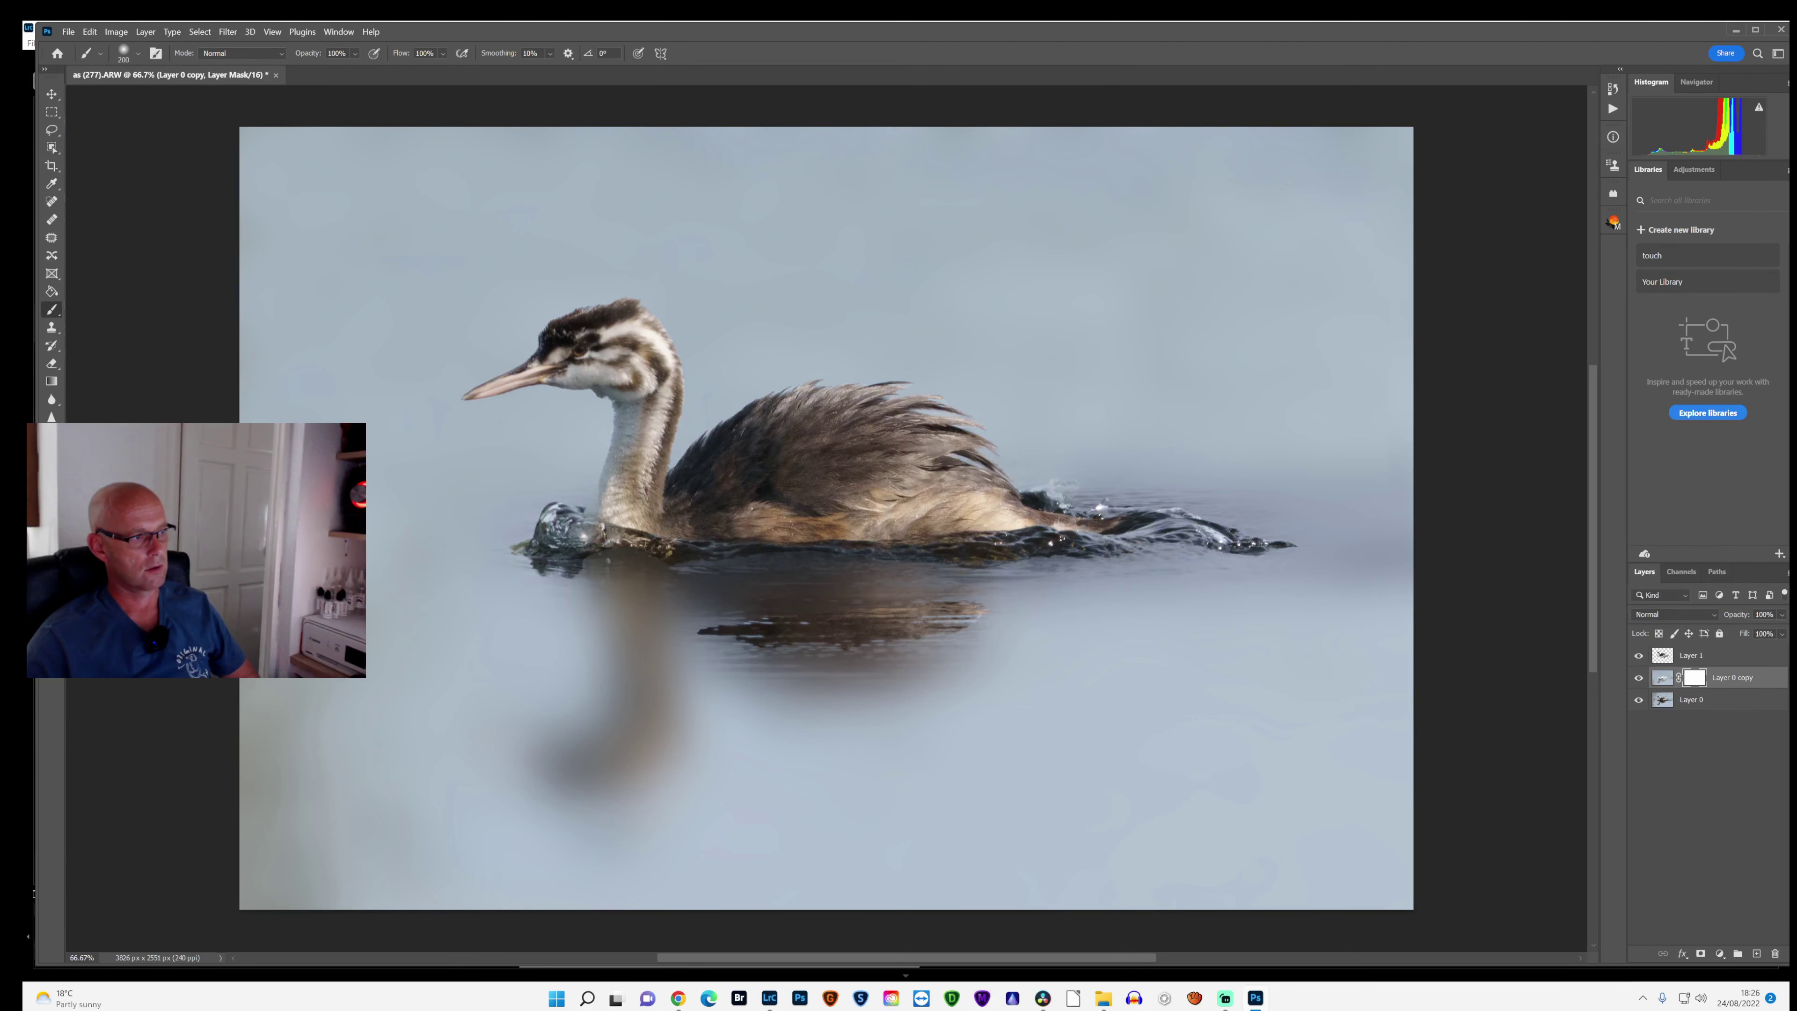
left_click(48, 597)
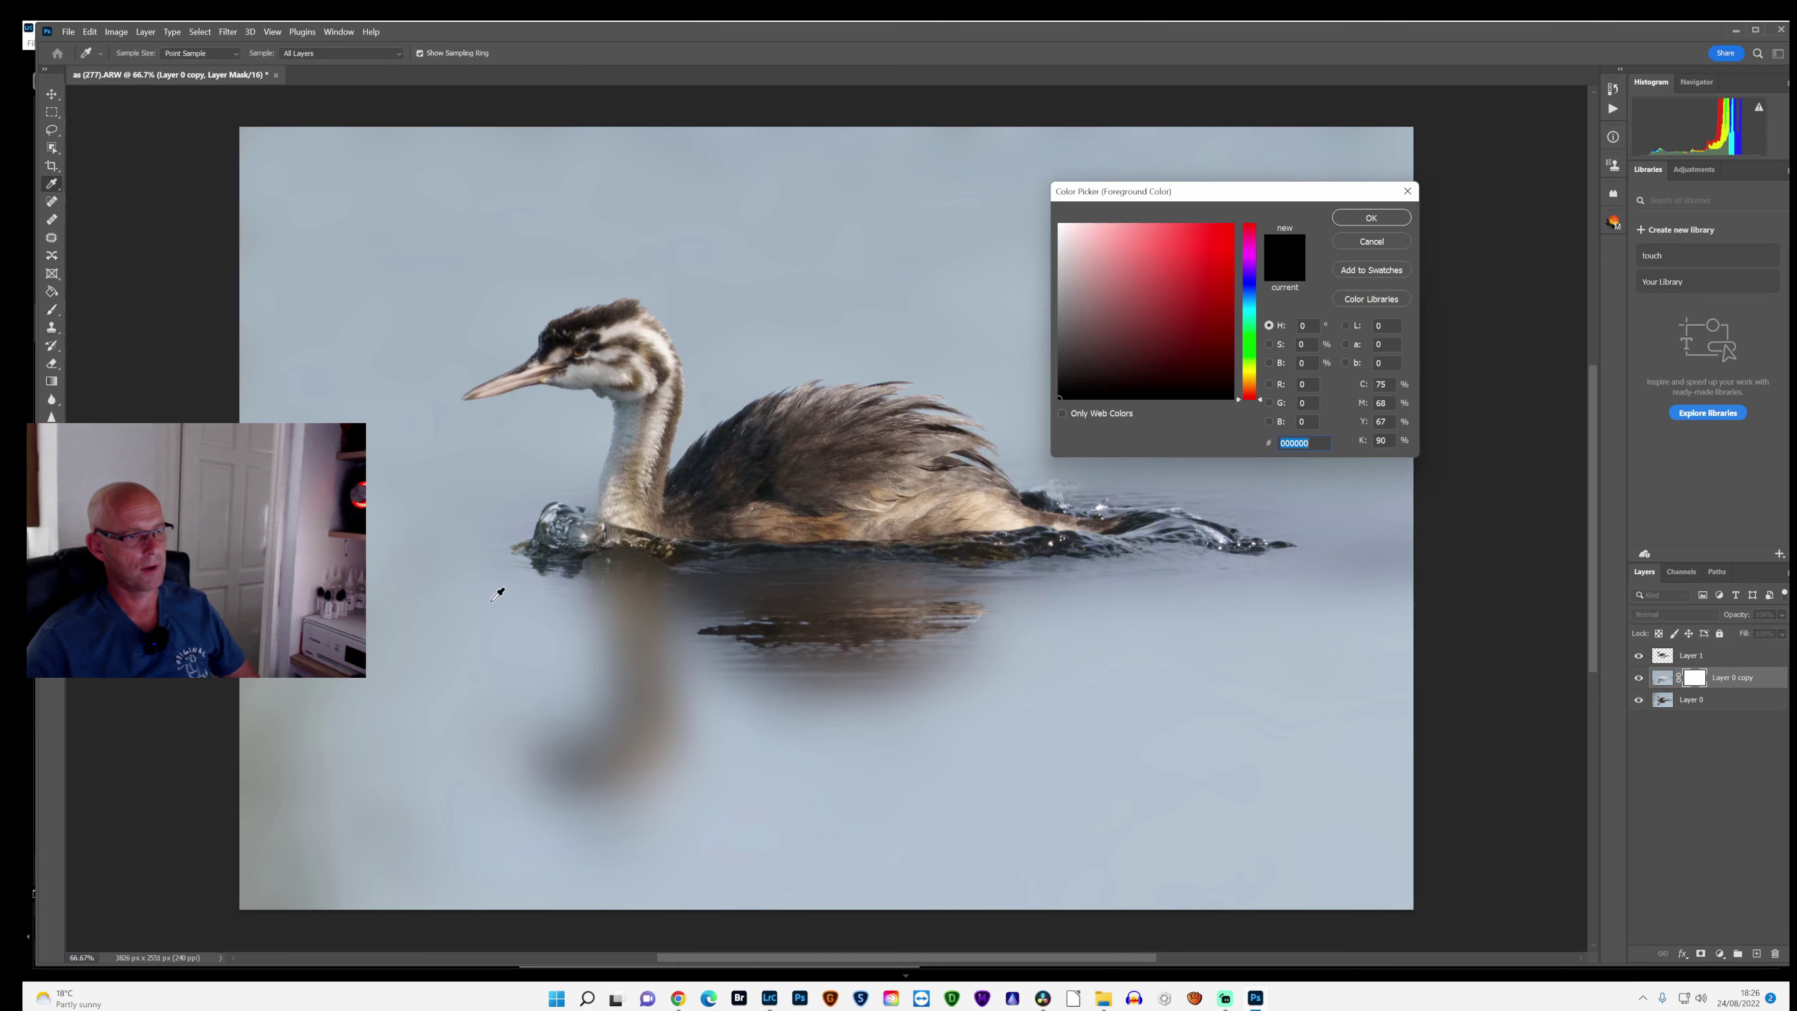
left_click(1394, 247)
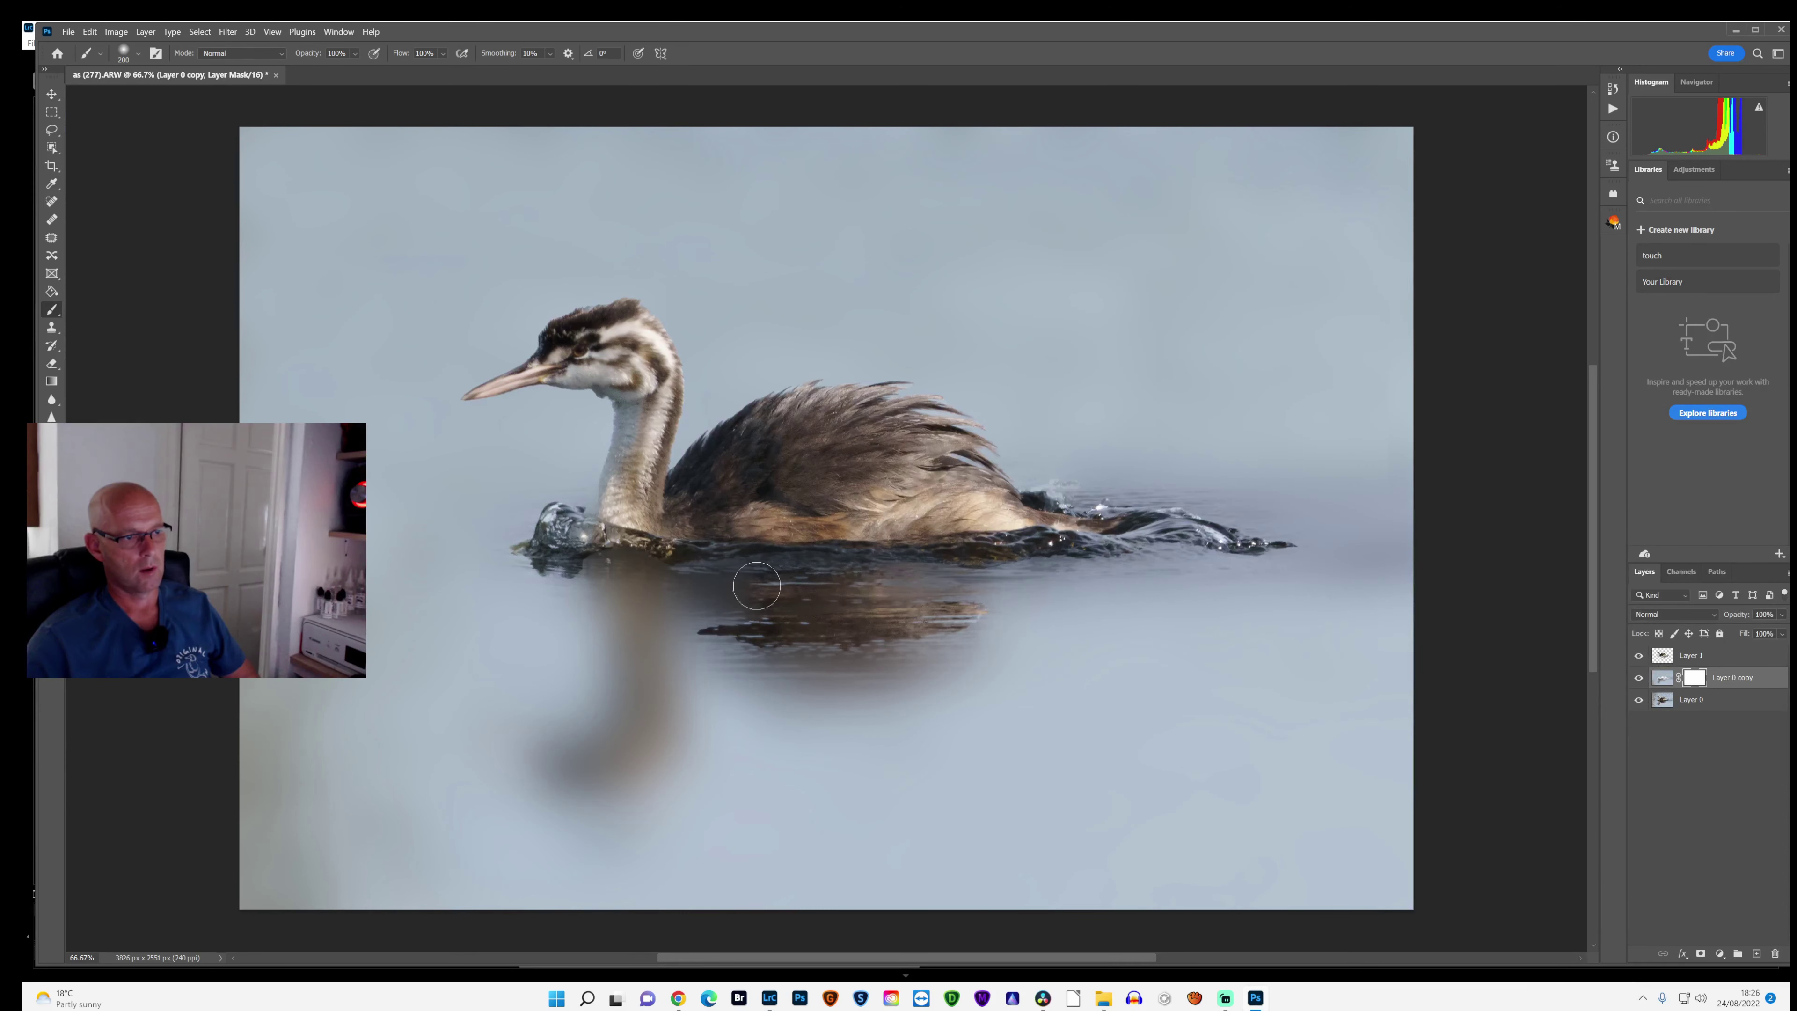
Step: Paint black on the Layer 0 copy mask over the ripples, wake and reflections around the bird to restore the sharp water beneath
mouse_move(888, 589)
left_mouse_down()
mouse_move(1188, 571)
mouse_move(1154, 582)
left_mouse_up()
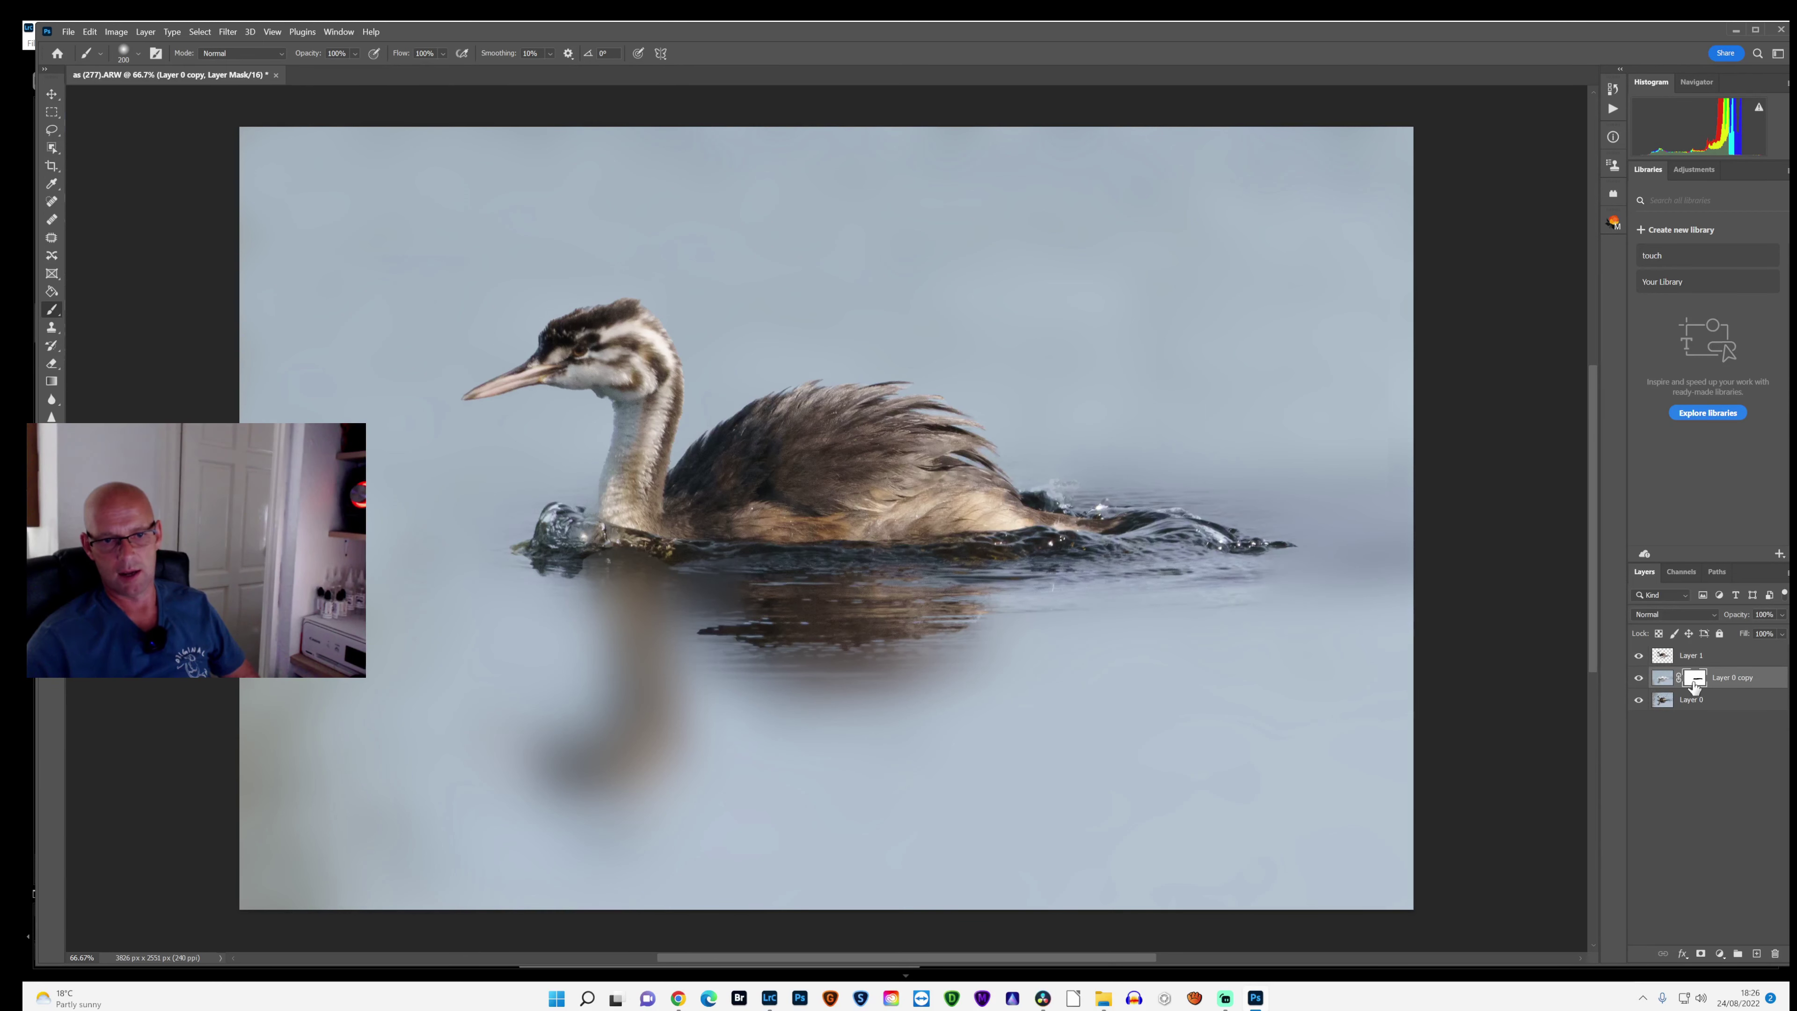
mouse_move(967, 618)
left_mouse_down()
mouse_move(866, 634)
mouse_move(971, 690)
left_mouse_up()
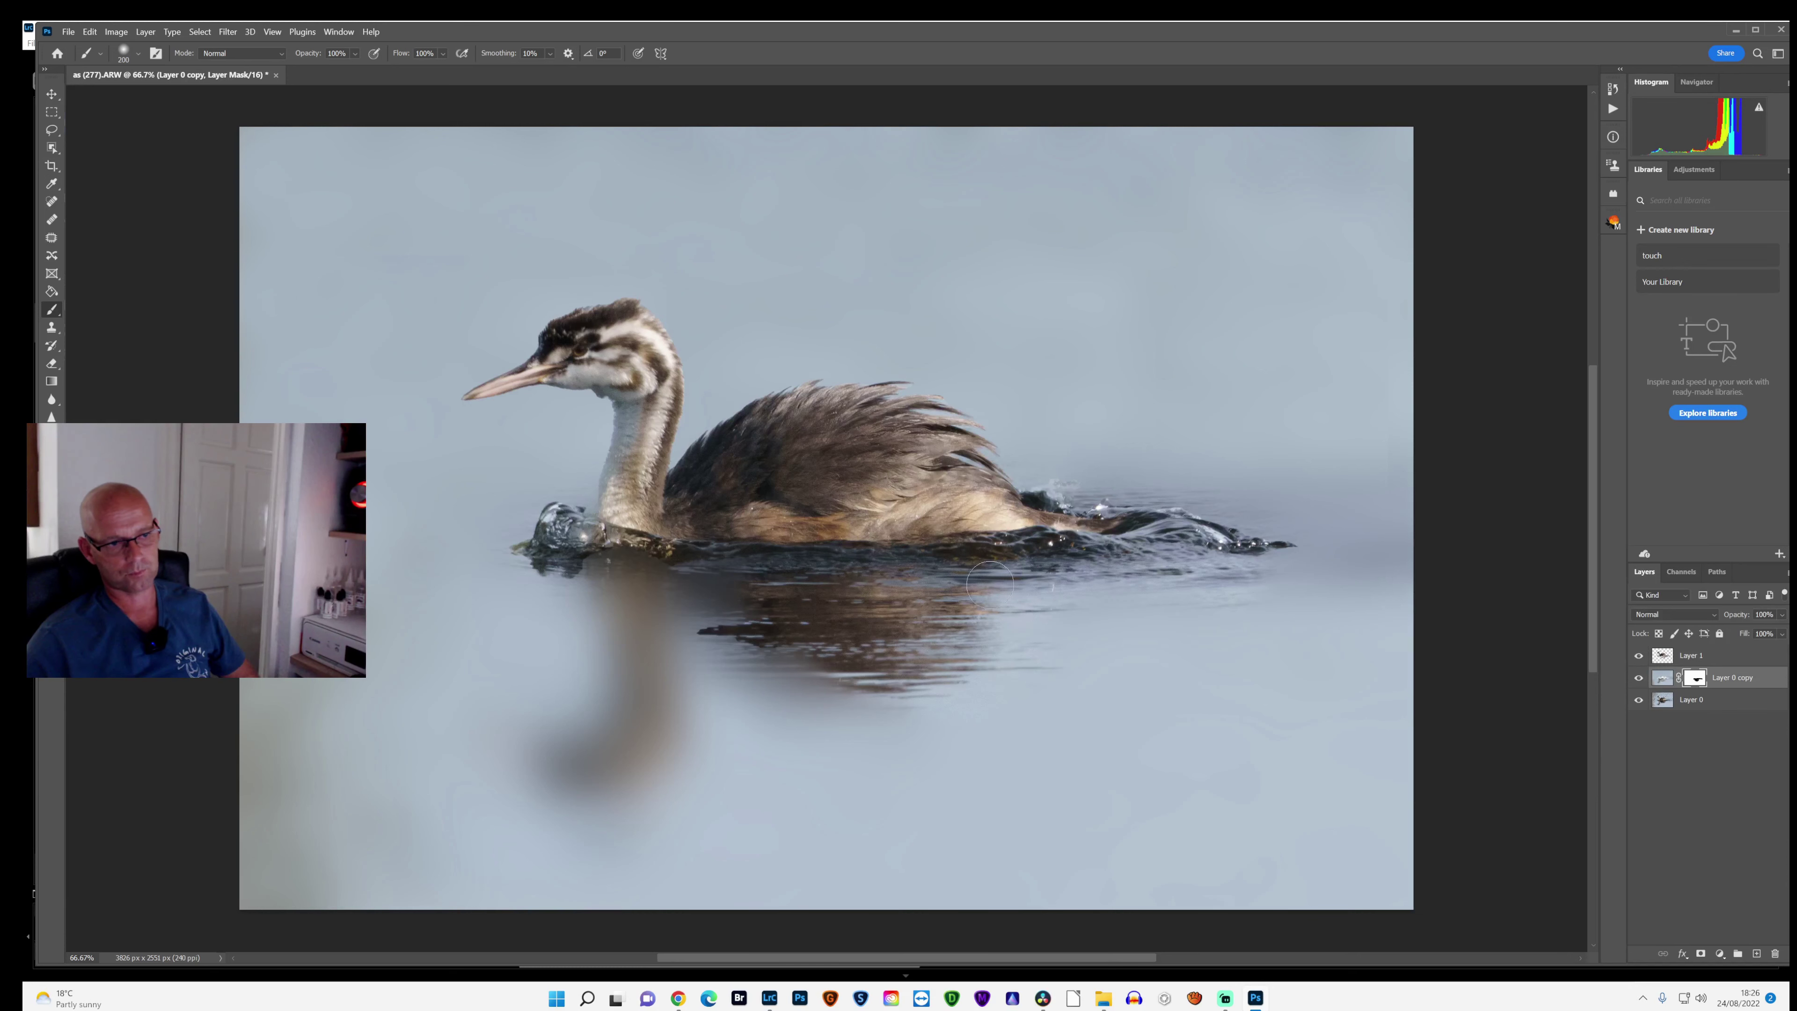
left_click_drag(1337, 563, 1099, 559)
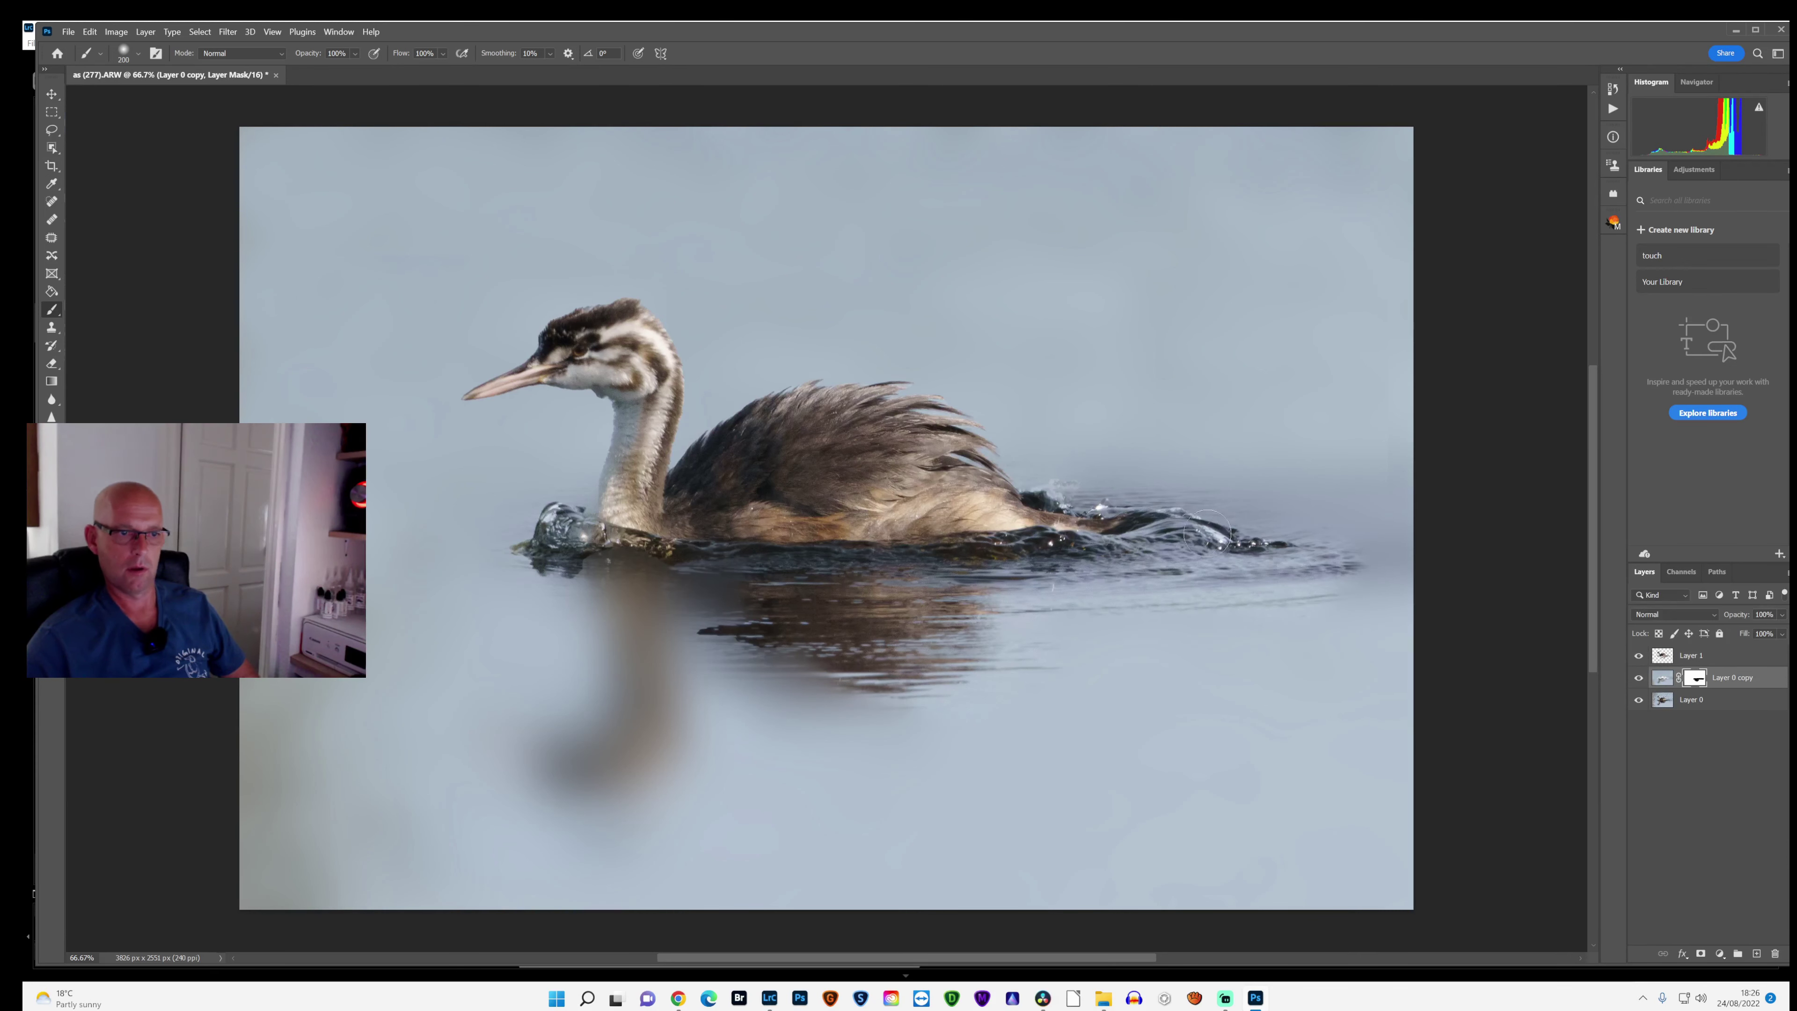
mouse_move(654, 562)
left_mouse_down()
mouse_move(480, 556)
mouse_move(588, 526)
mouse_move(386, 549)
left_mouse_up()
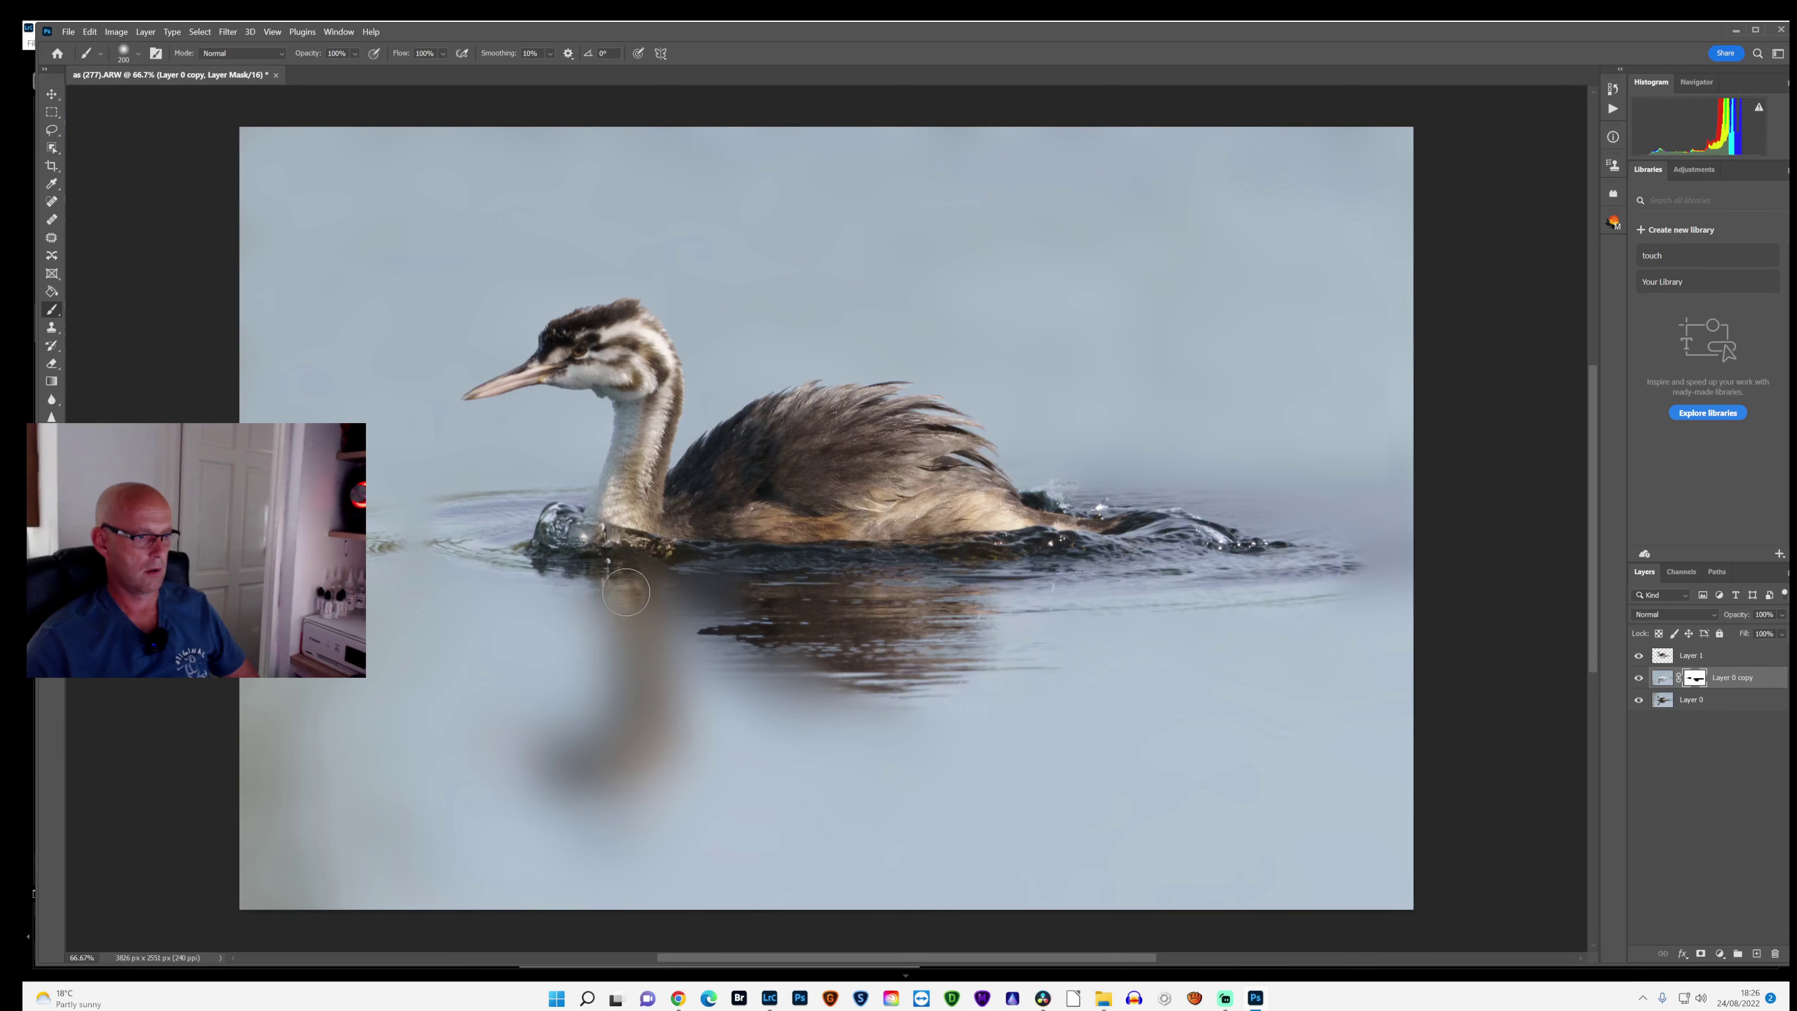
mouse_move(626, 592)
left_mouse_down()
mouse_move(733, 681)
mouse_move(644, 747)
mouse_move(554, 748)
mouse_move(581, 687)
mouse_move(516, 779)
mouse_move(707, 785)
left_mouse_up()
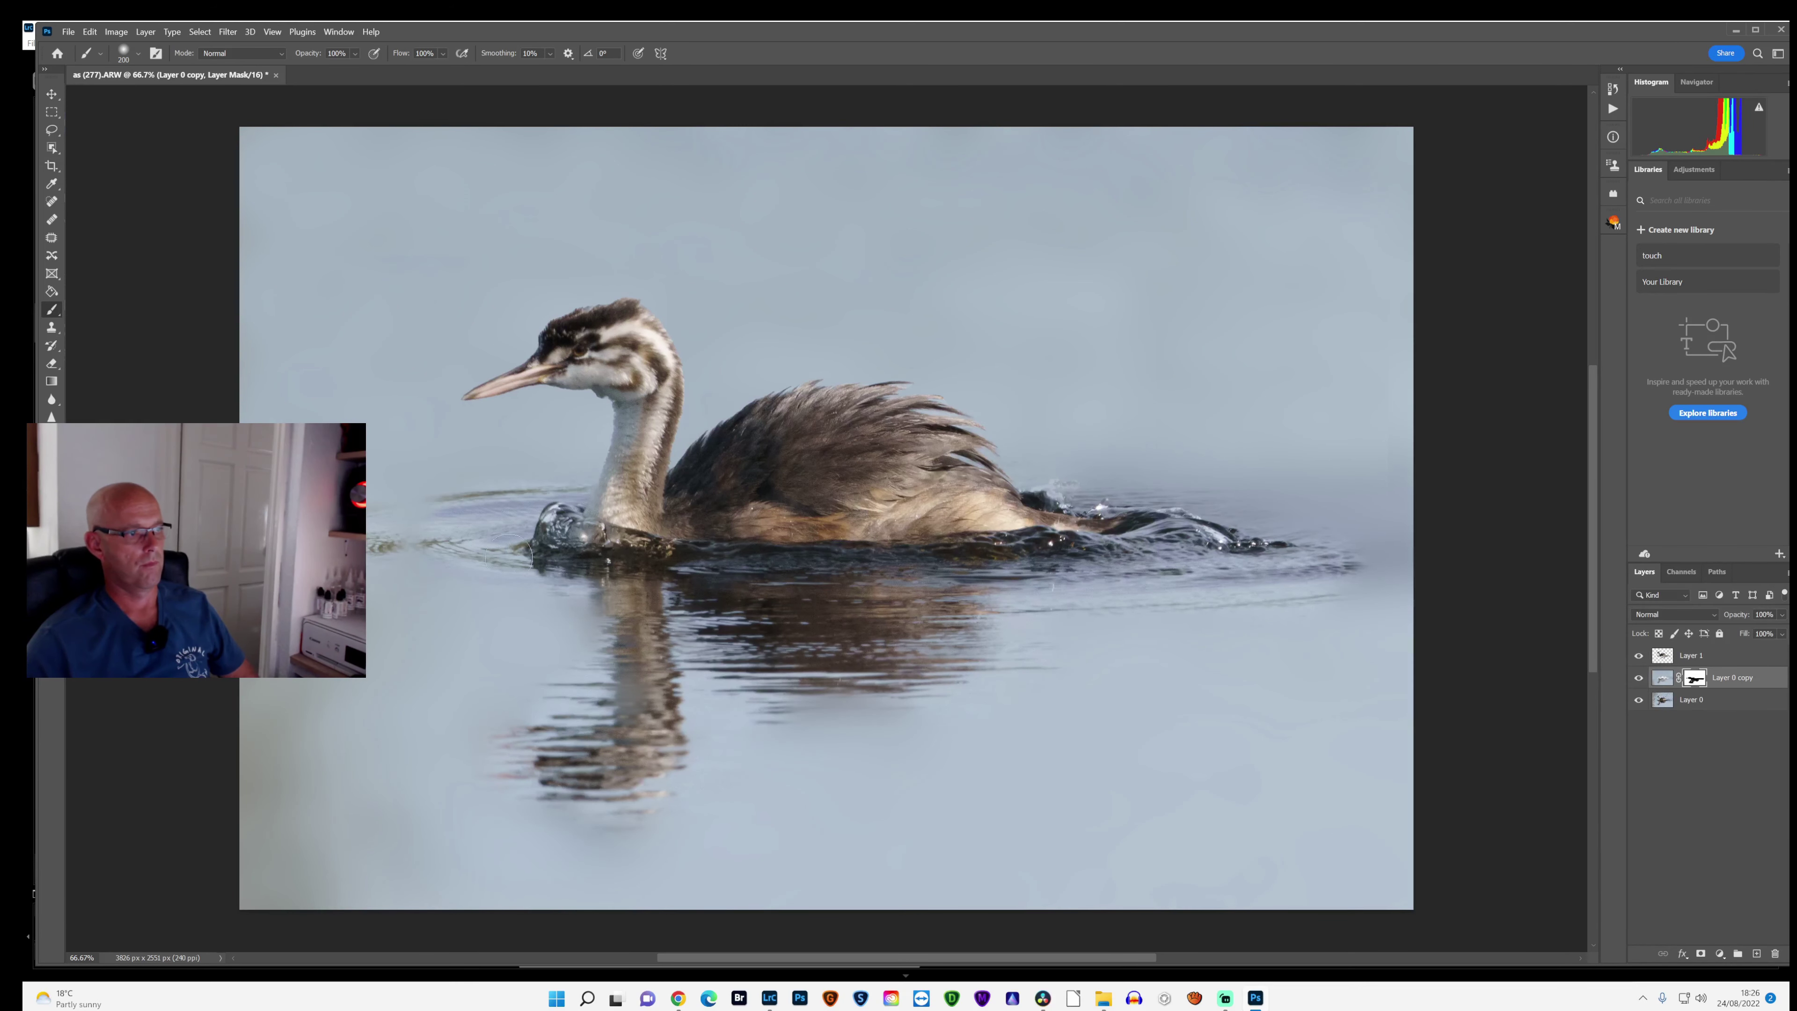
left_click_drag(508, 555, 389, 521)
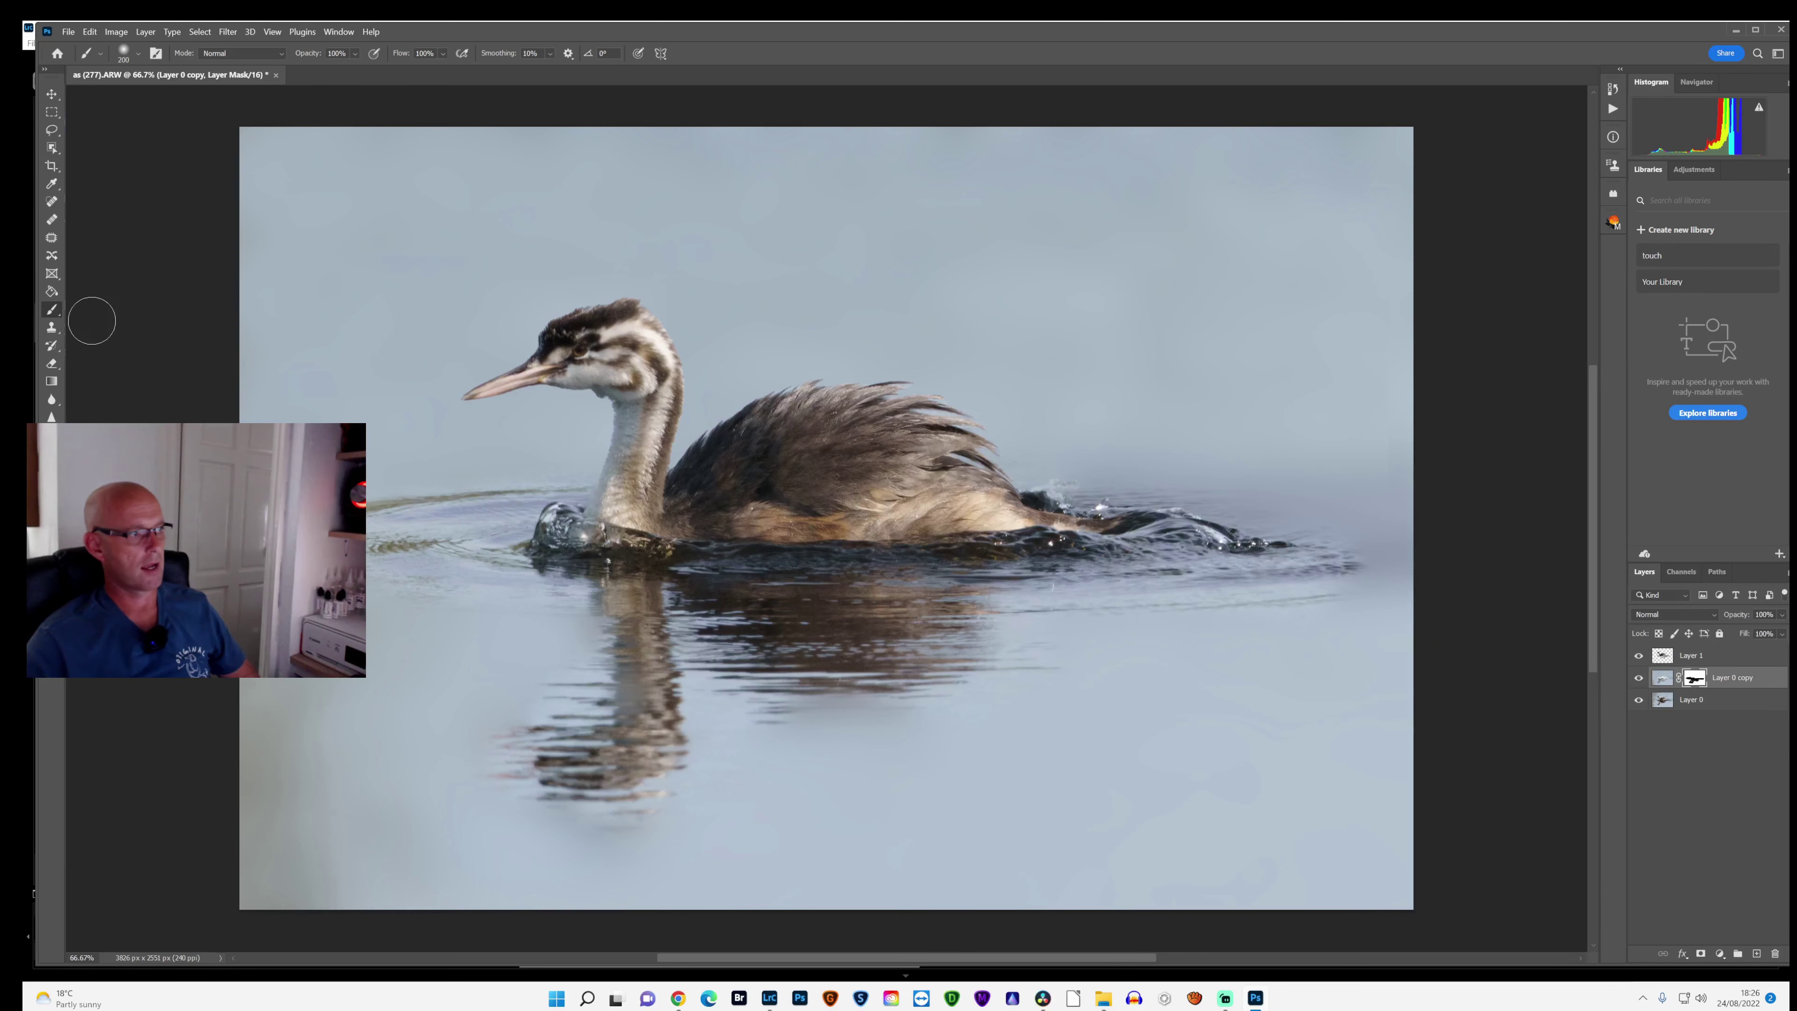
Step: Clone clean water over the greenish patch and uneven tones in the photo's lower-left area, working on Layer 0 copy's image instead of its mask
left_click(51, 327)
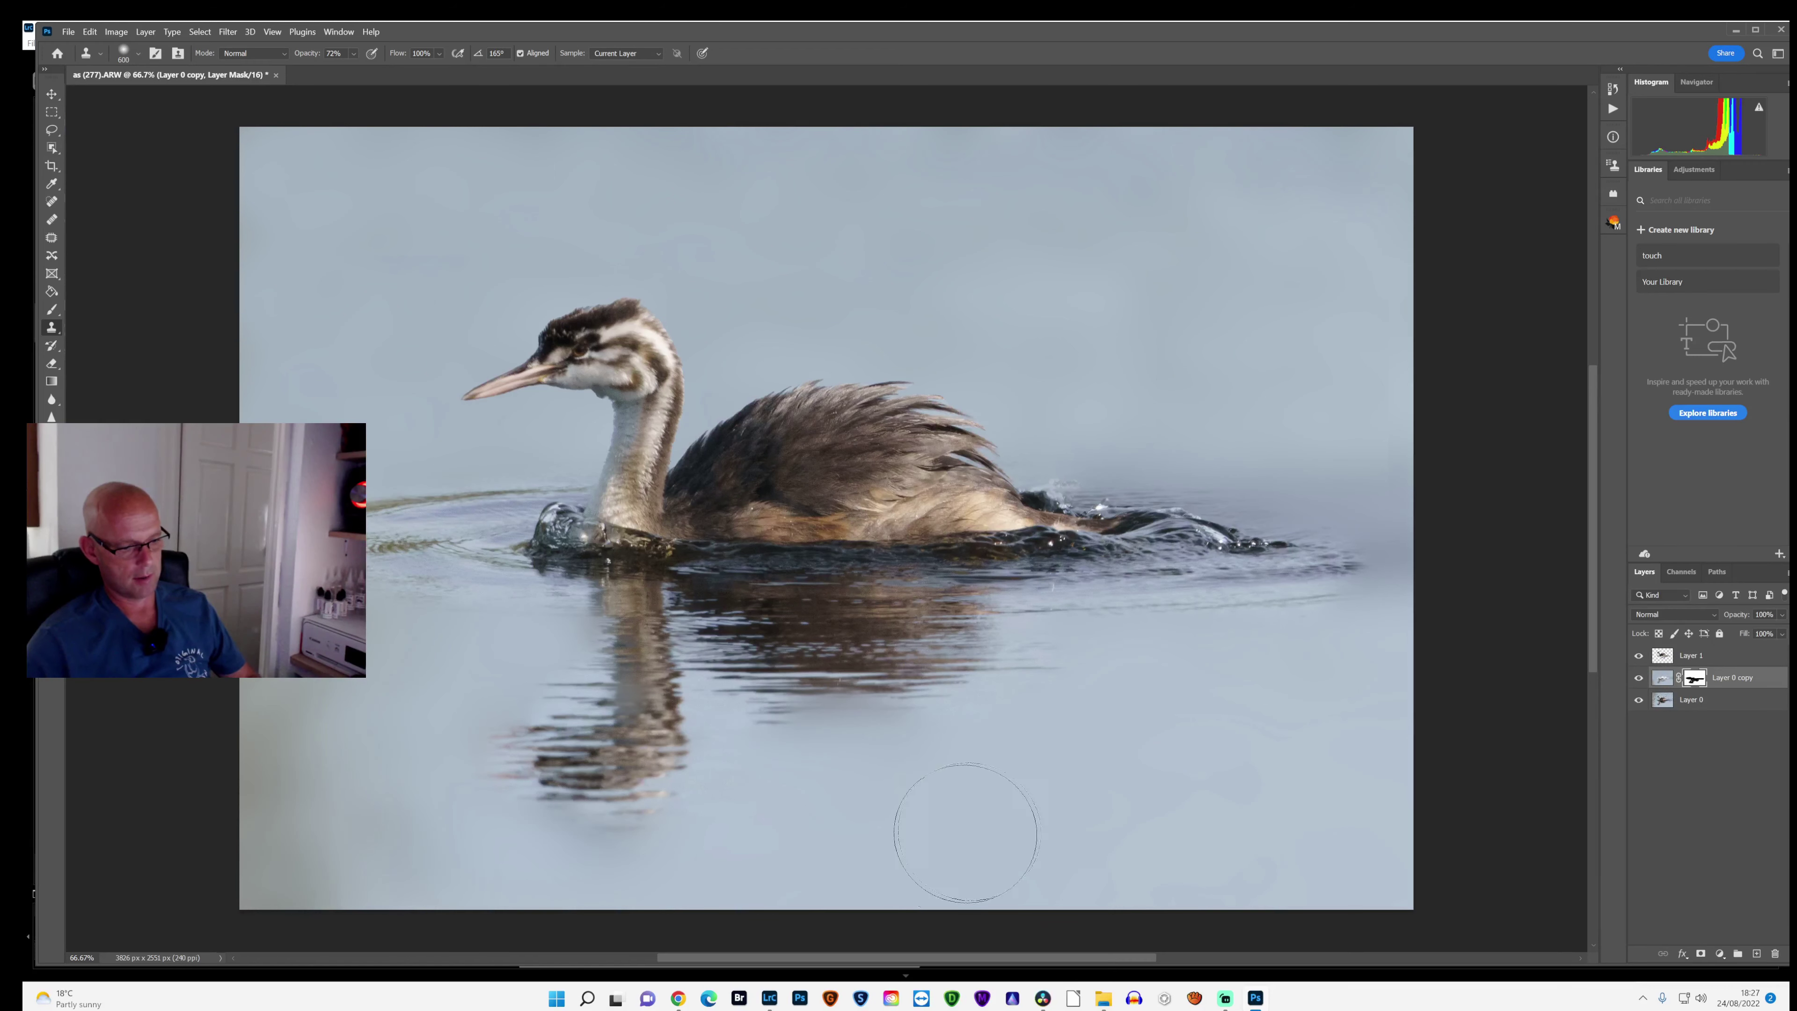
left_click(1663, 679)
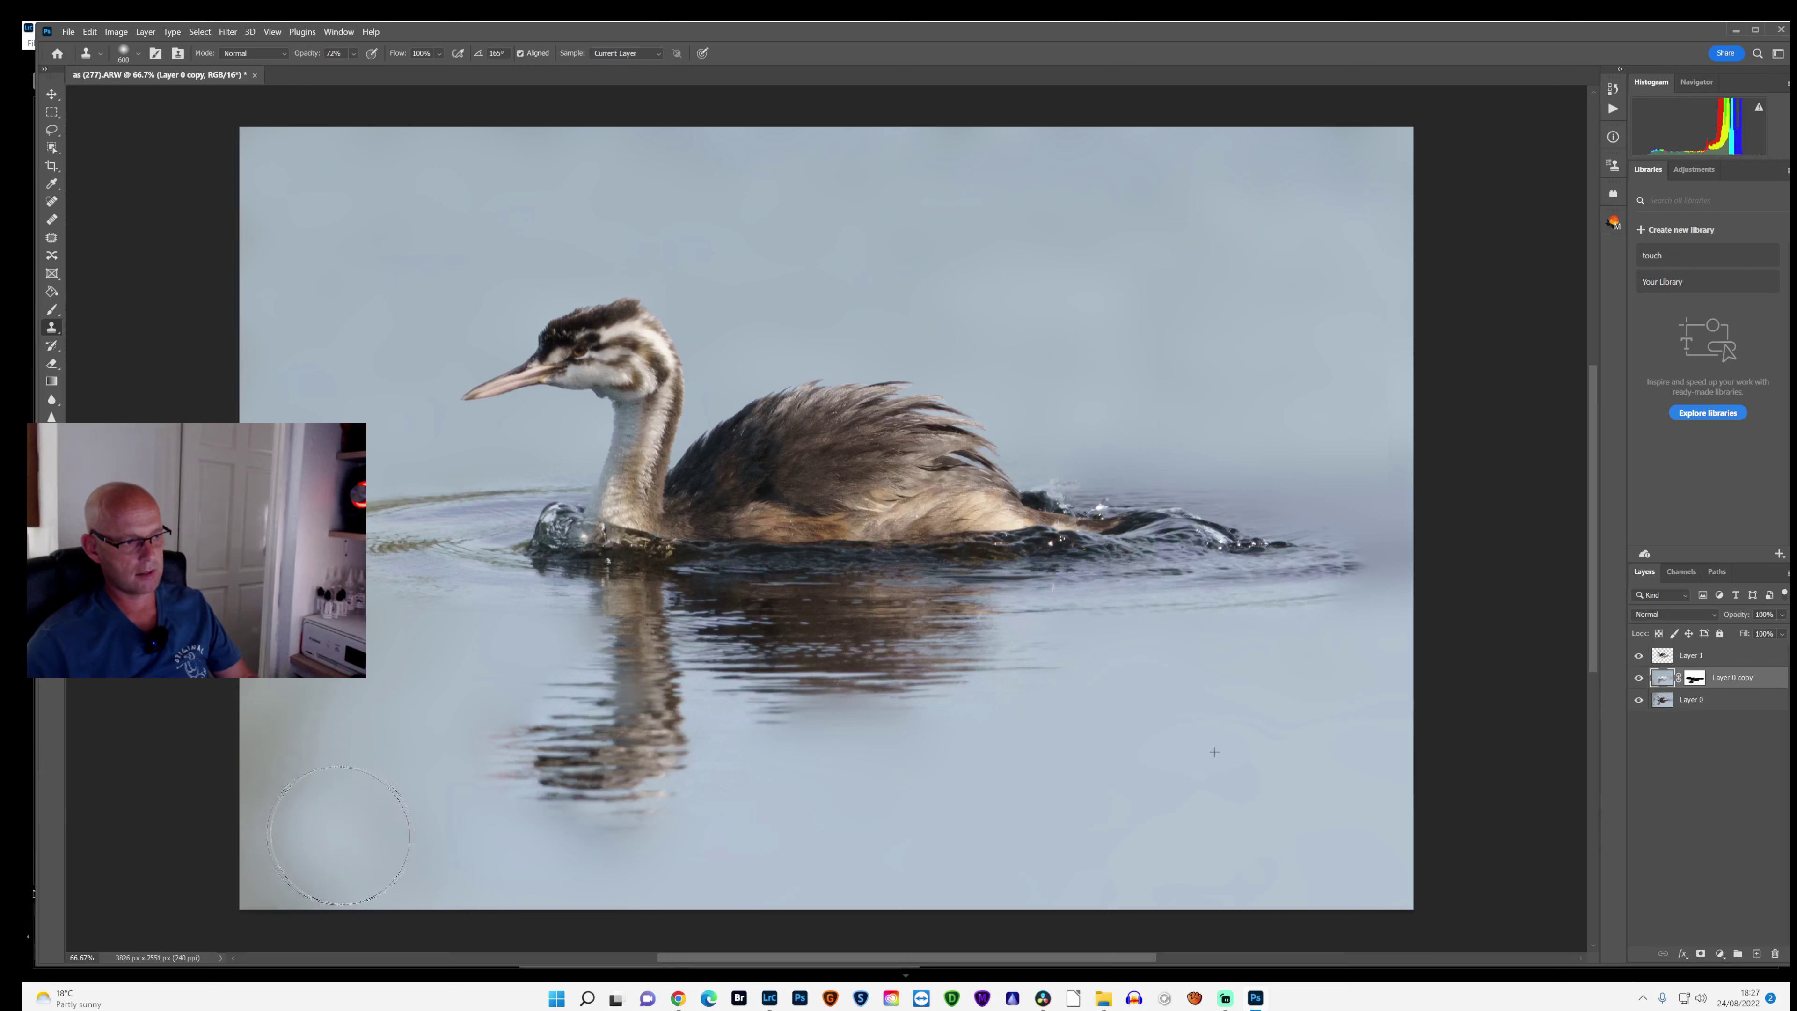
mouse_move(301, 822)
left_mouse_down()
mouse_move(301, 777)
mouse_move(541, 876)
mouse_move(263, 863)
mouse_move(1002, 921)
mouse_move(298, 663)
left_mouse_up()
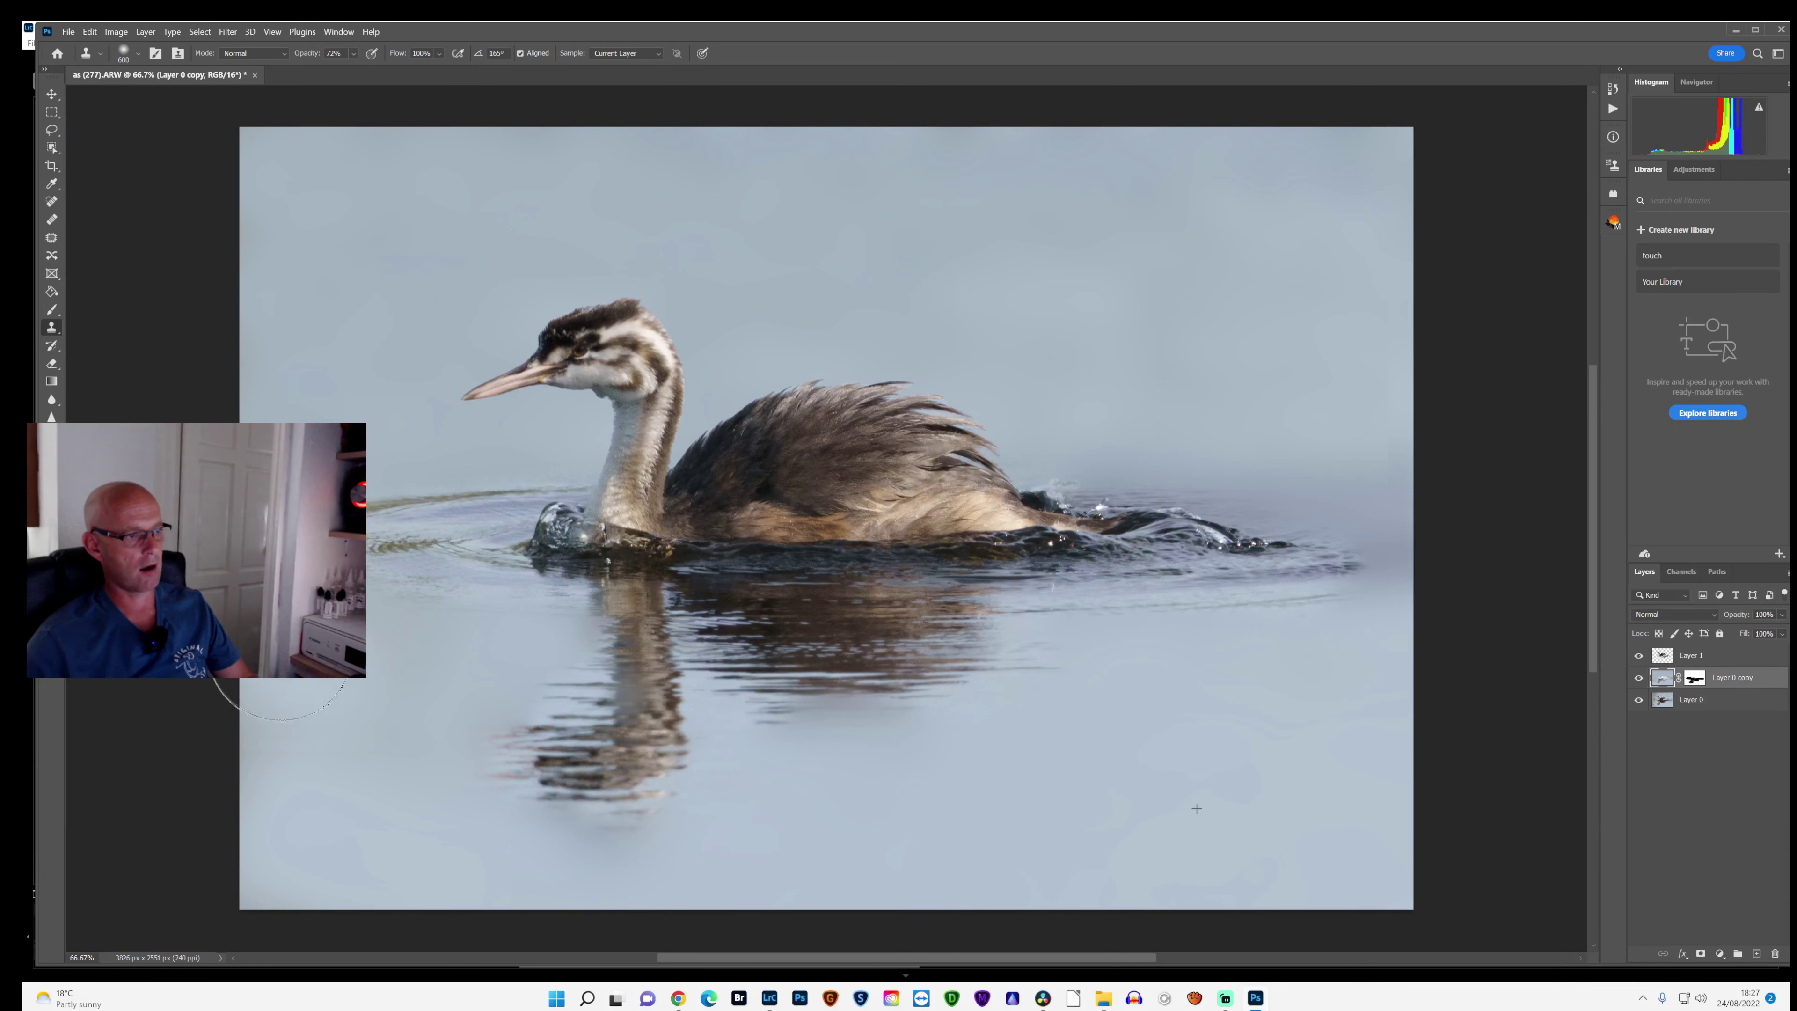
left_click(1151, 767, "alt")
mouse_move(331, 770)
left_mouse_down()
mouse_move(285, 777)
mouse_move(331, 764)
mouse_move(289, 719)
mouse_move(251, 785)
mouse_move(234, 658)
left_mouse_up()
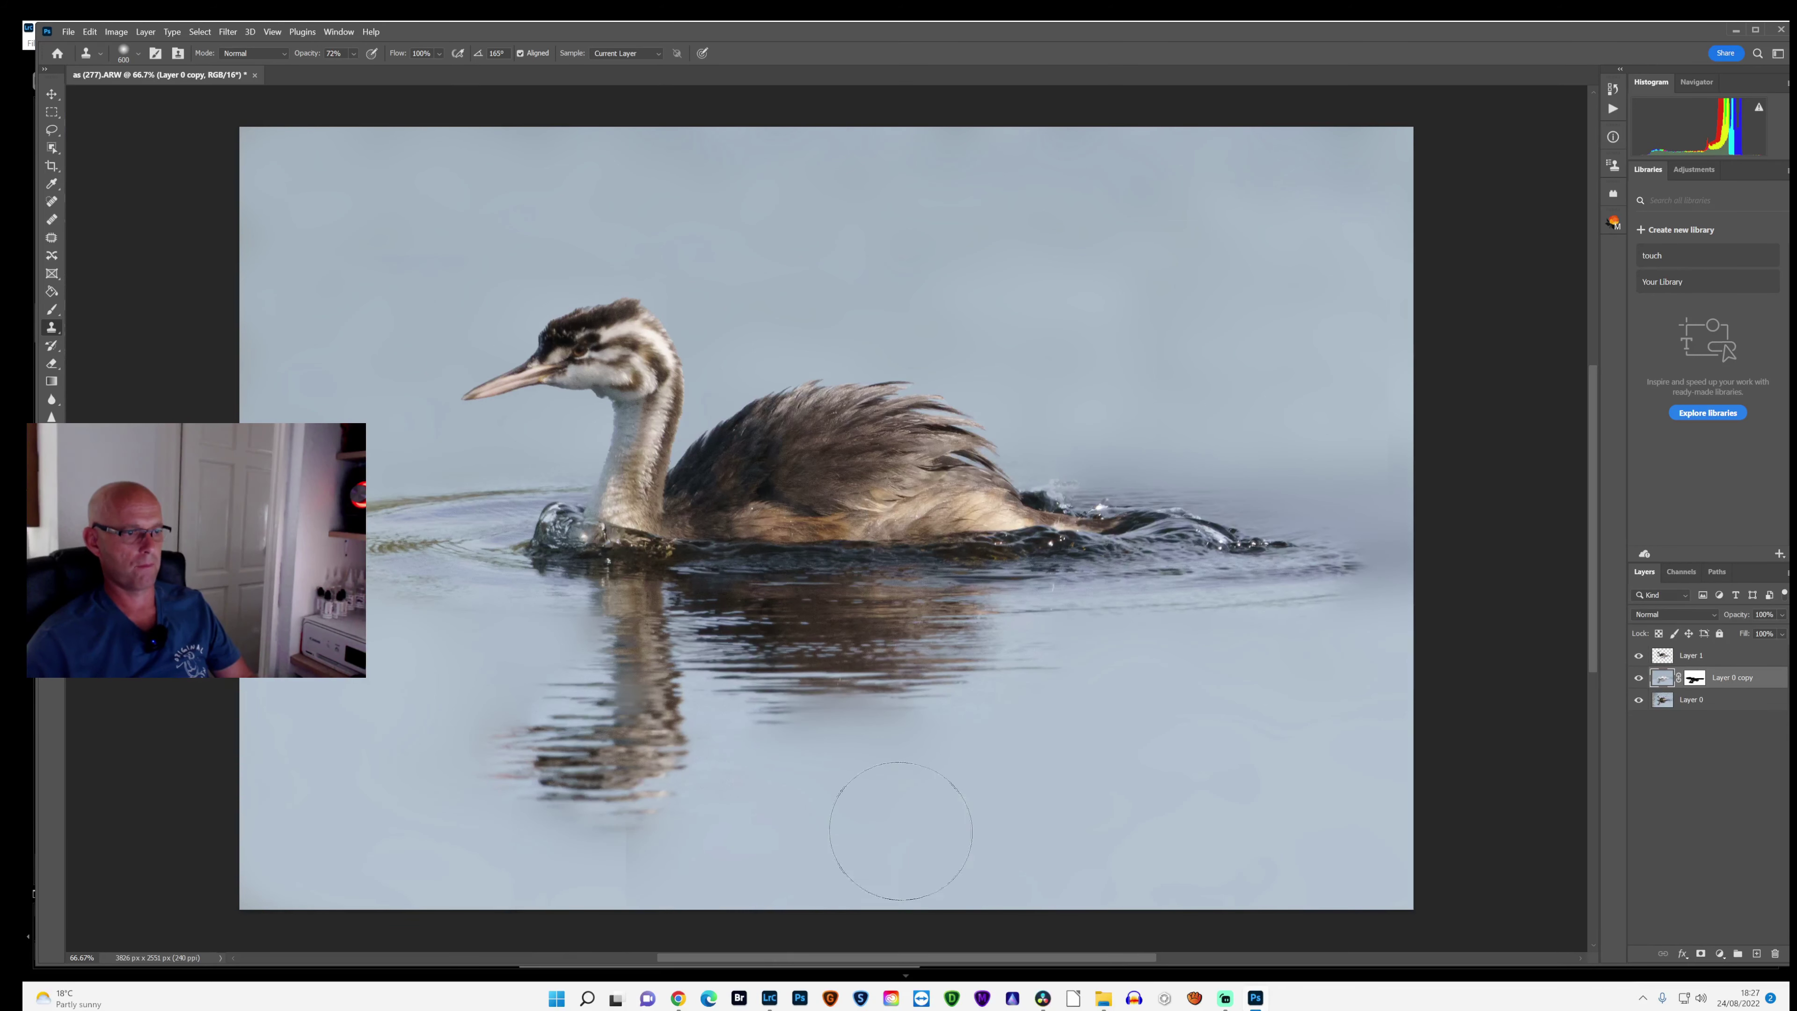
left_click(1019, 793, "alt")
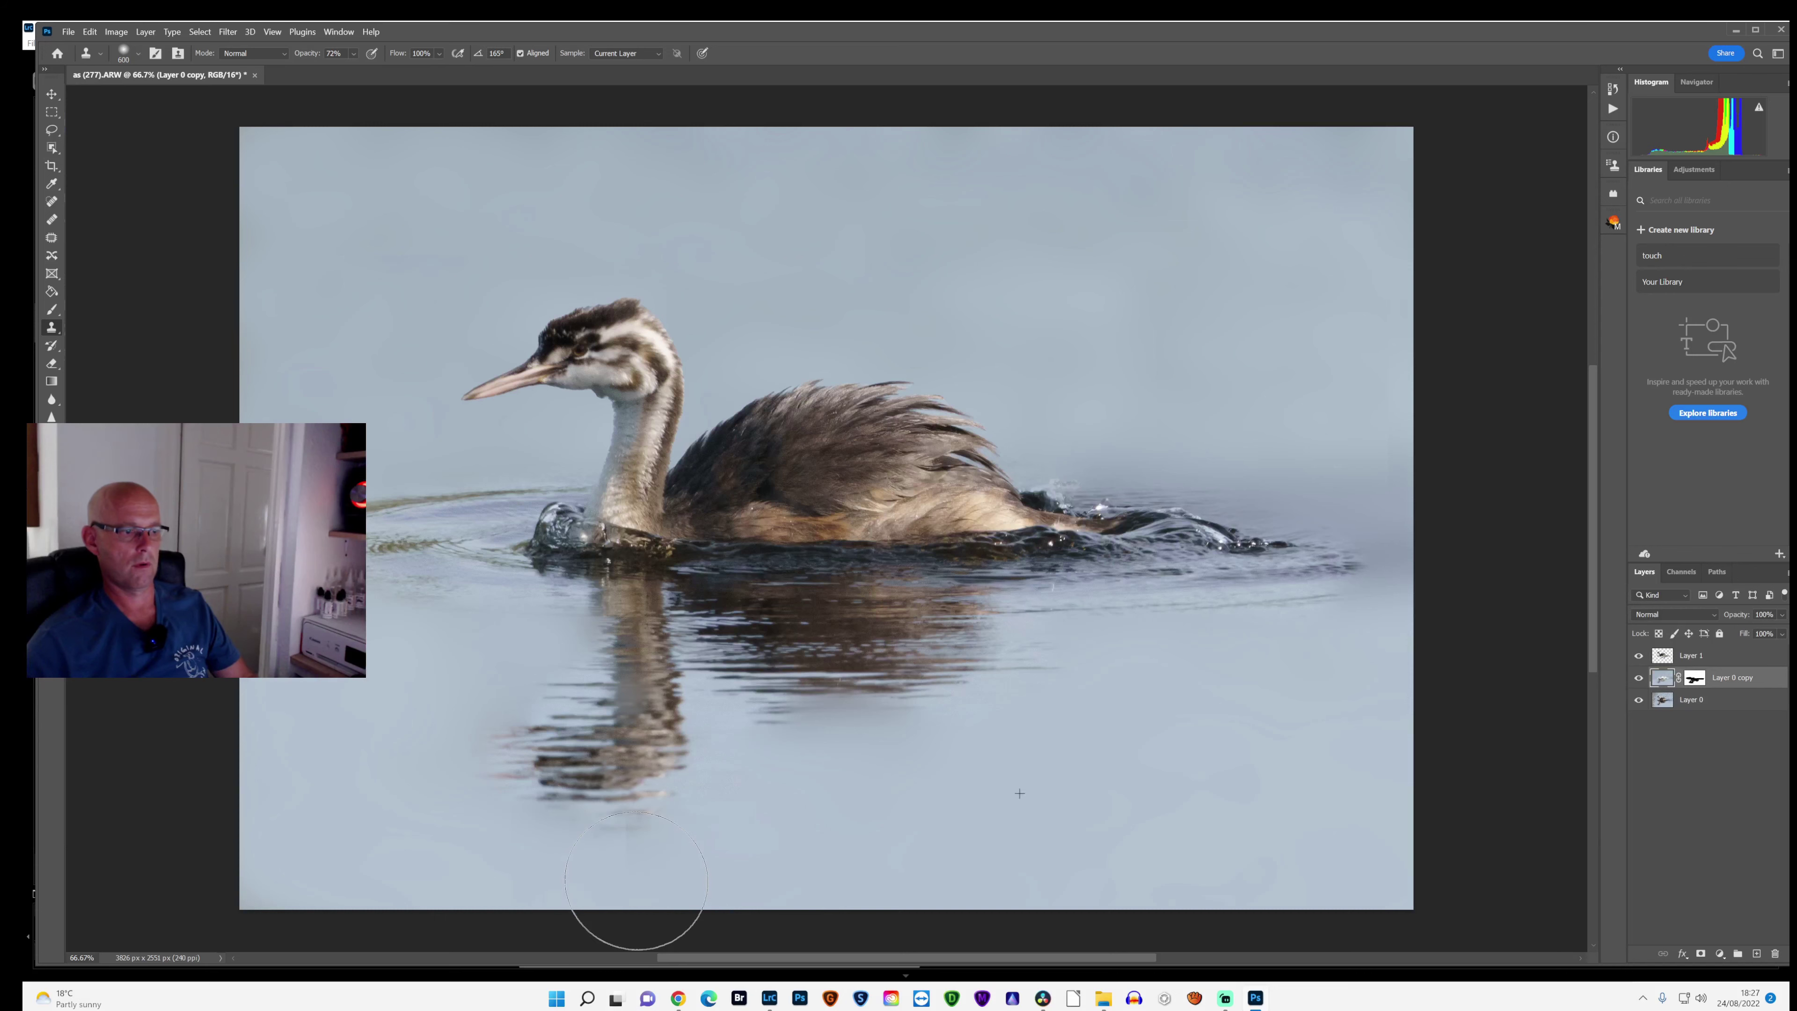
left_click_drag(653, 879, 652, 880)
left_click(952, 818, "alt")
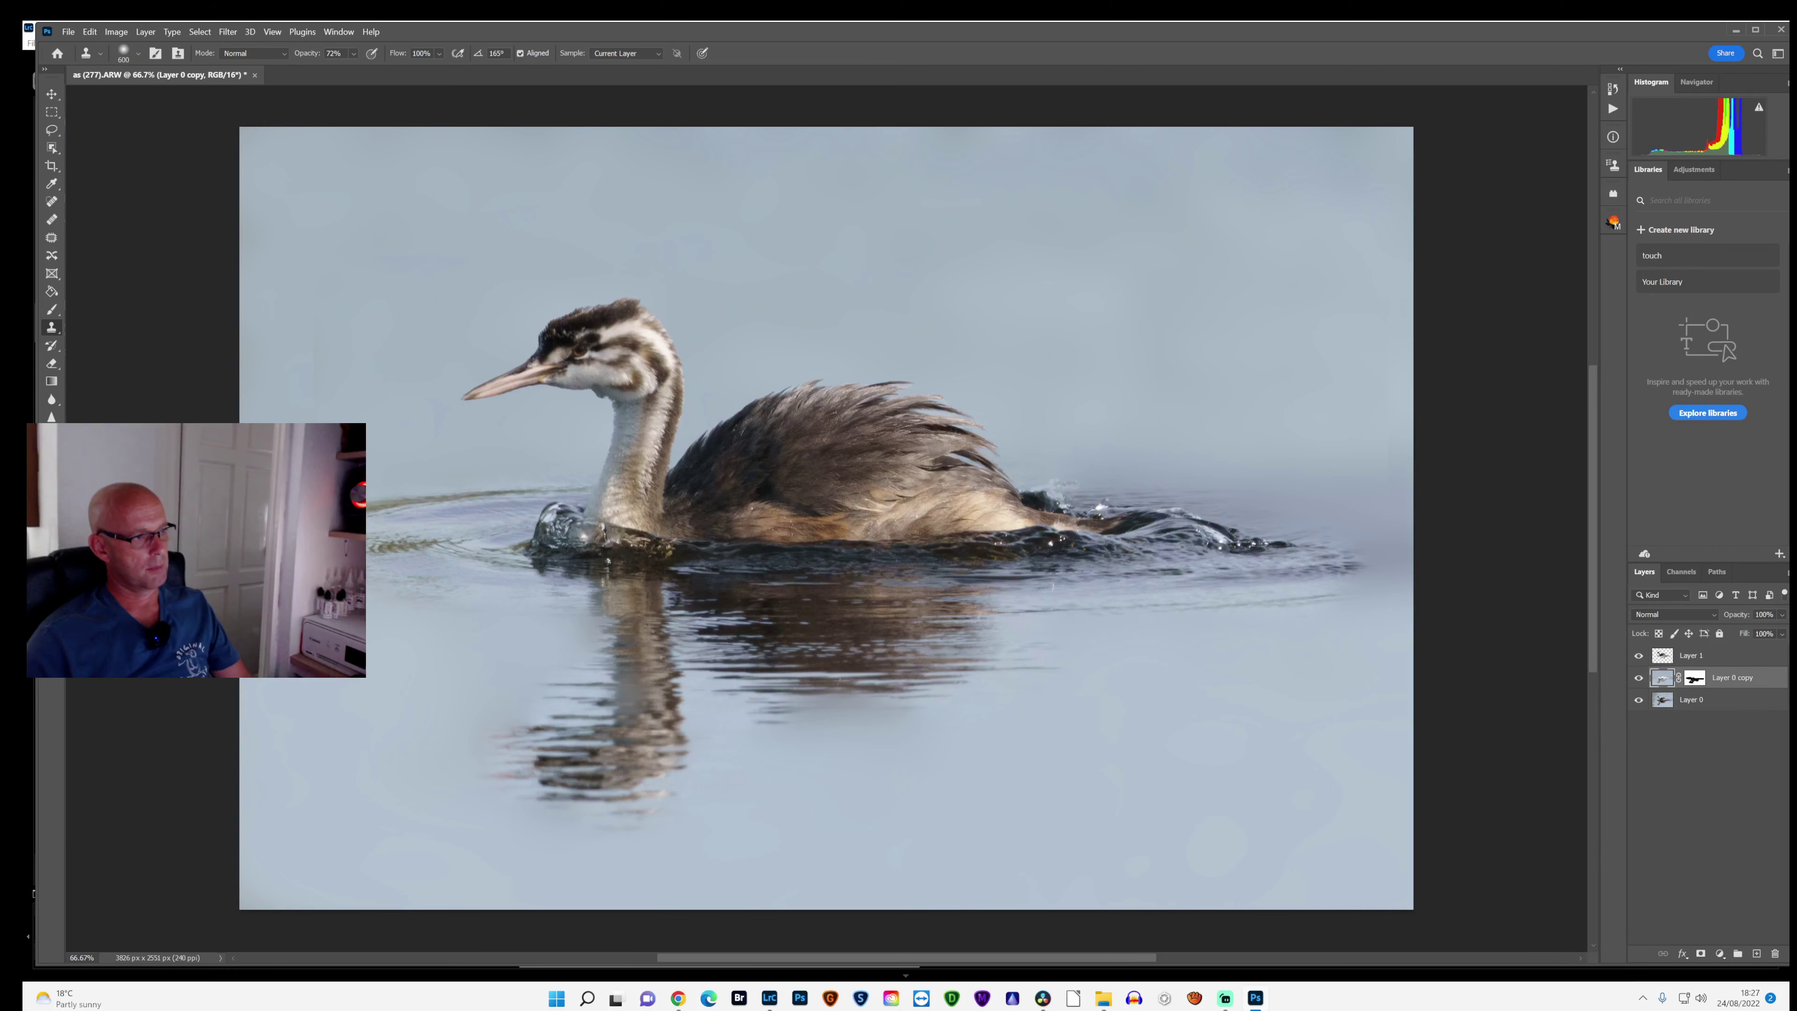
Step: Shrink the Clone Stamp brush from its large size to a small one suited to fine cleanup of the water
key("bracketleft")
key("bracketleft")
key("bracketleft")
key("bracketleft")
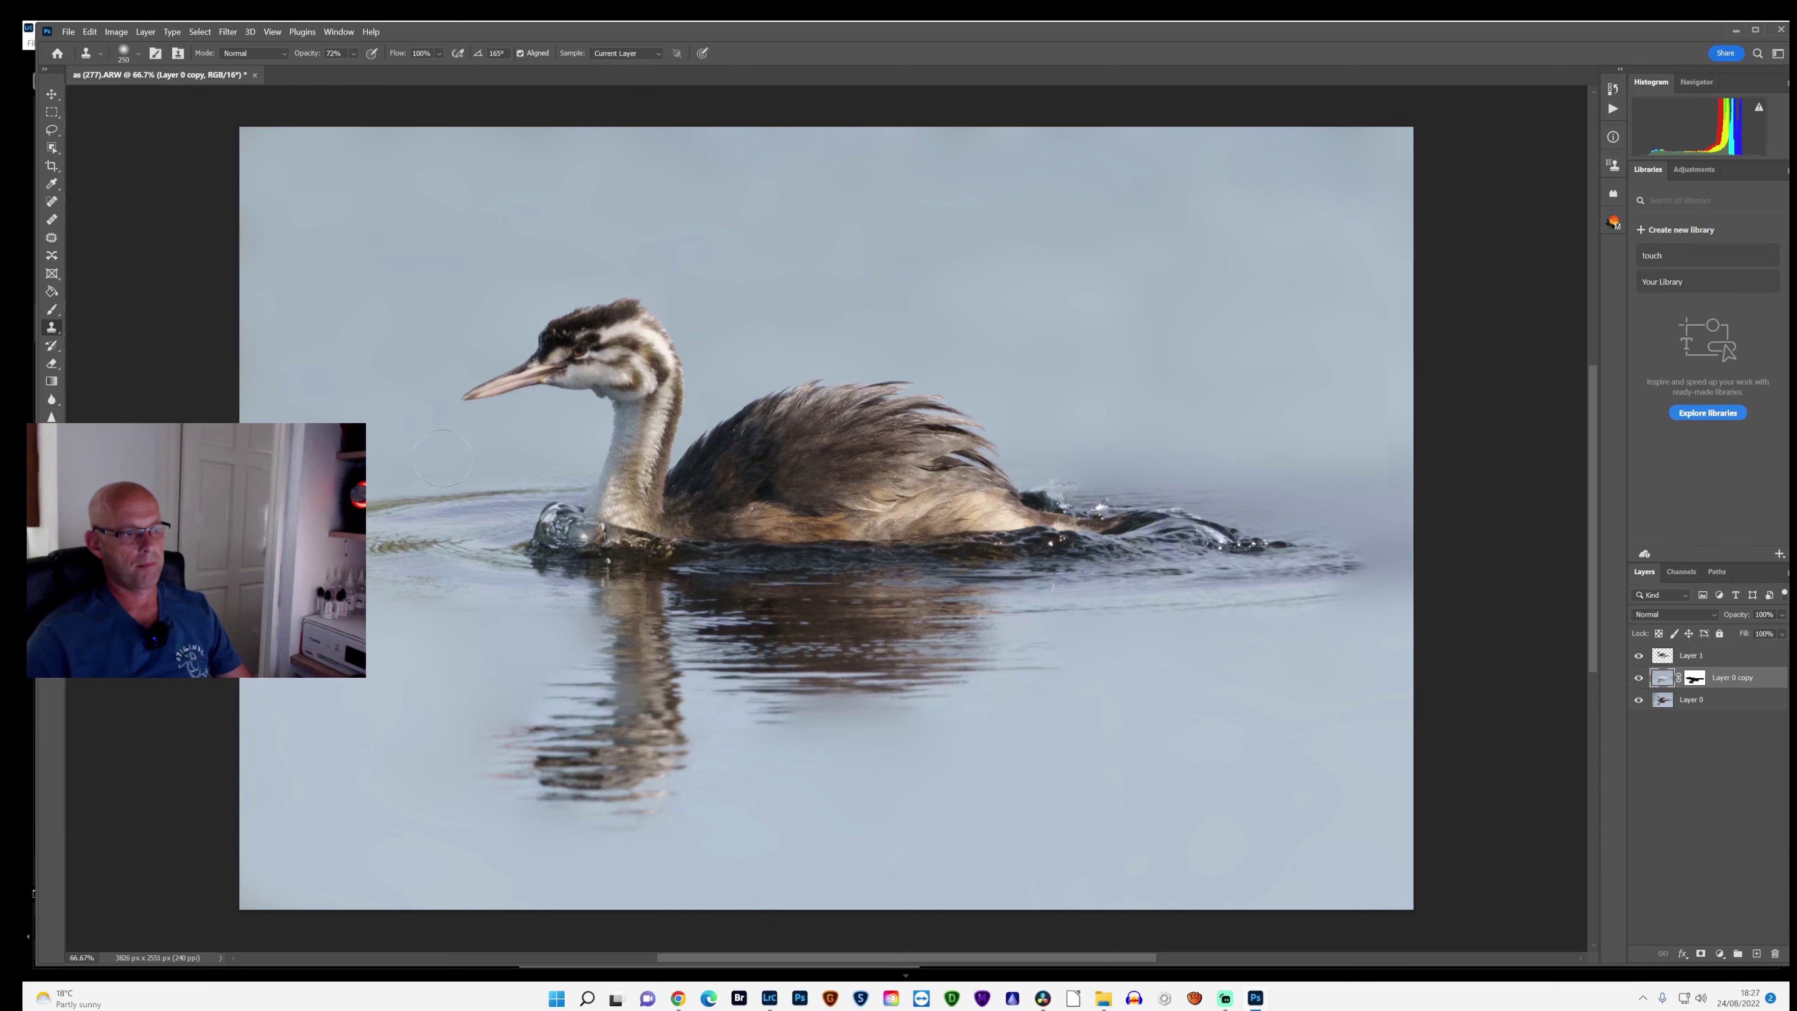
key("bracketleft")
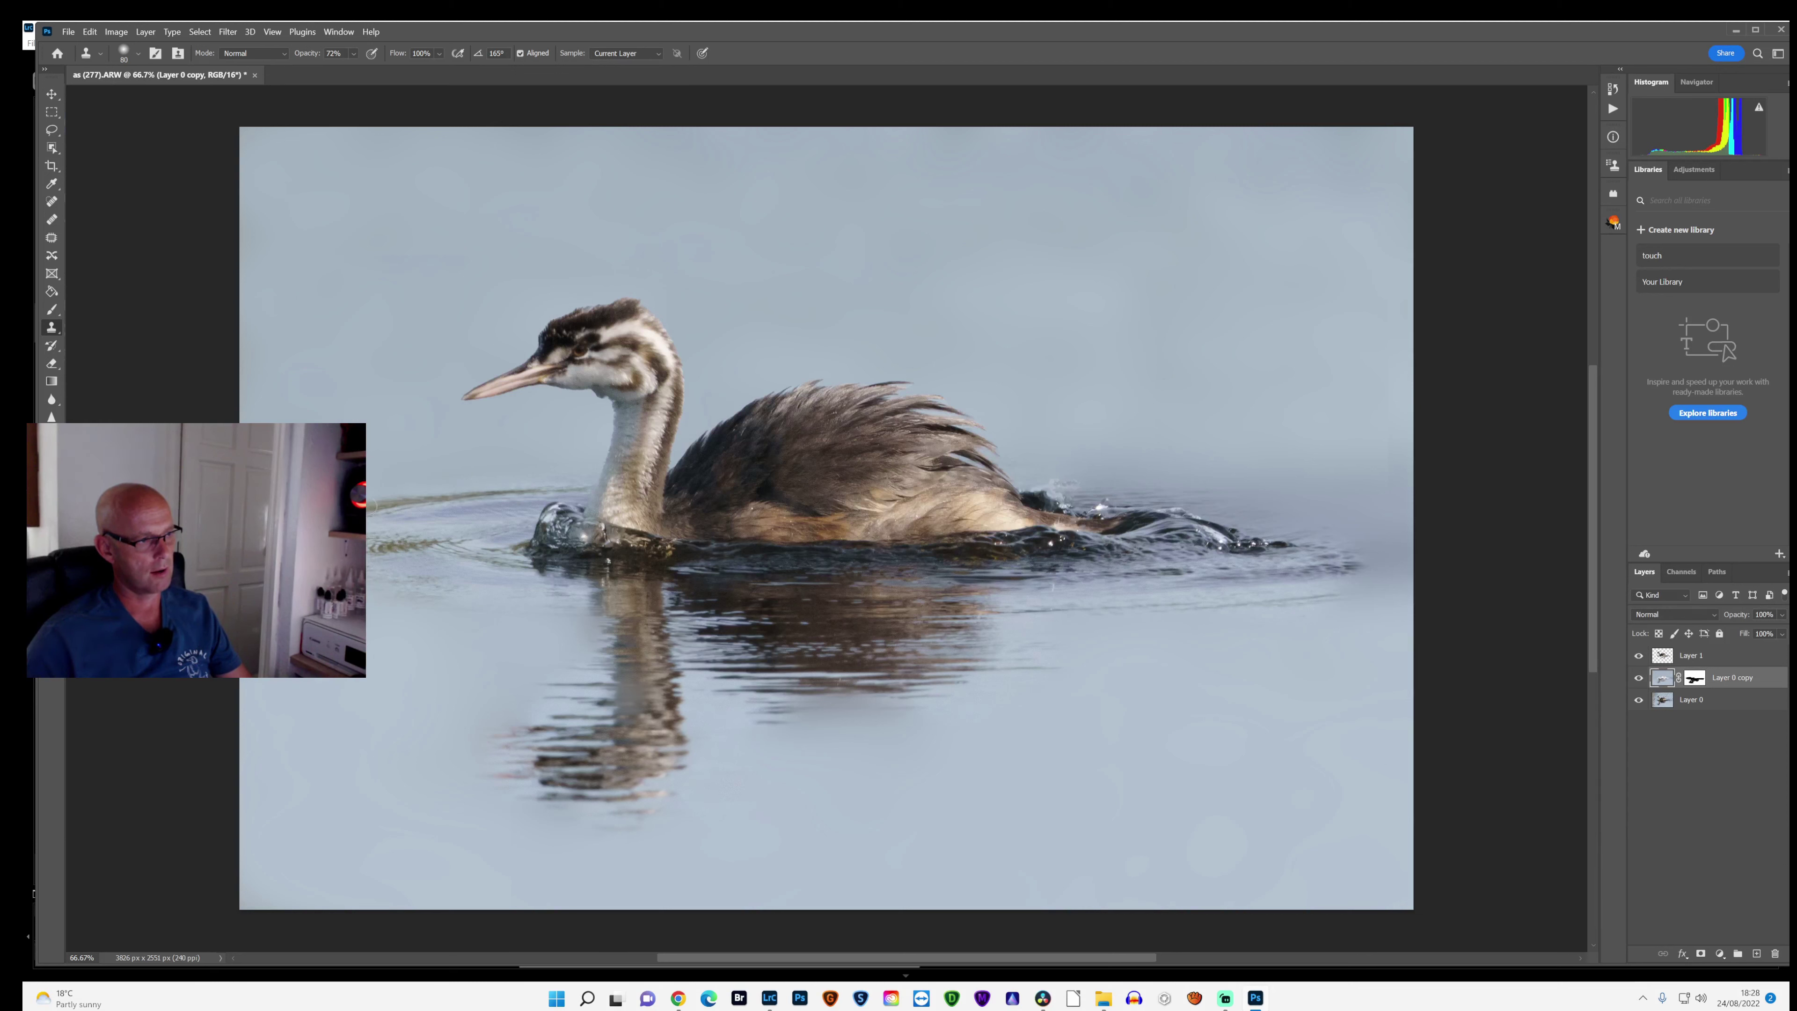
Step: Flatten the image into a single Background layer and duplicate it as Background copy
right_click(1684, 700)
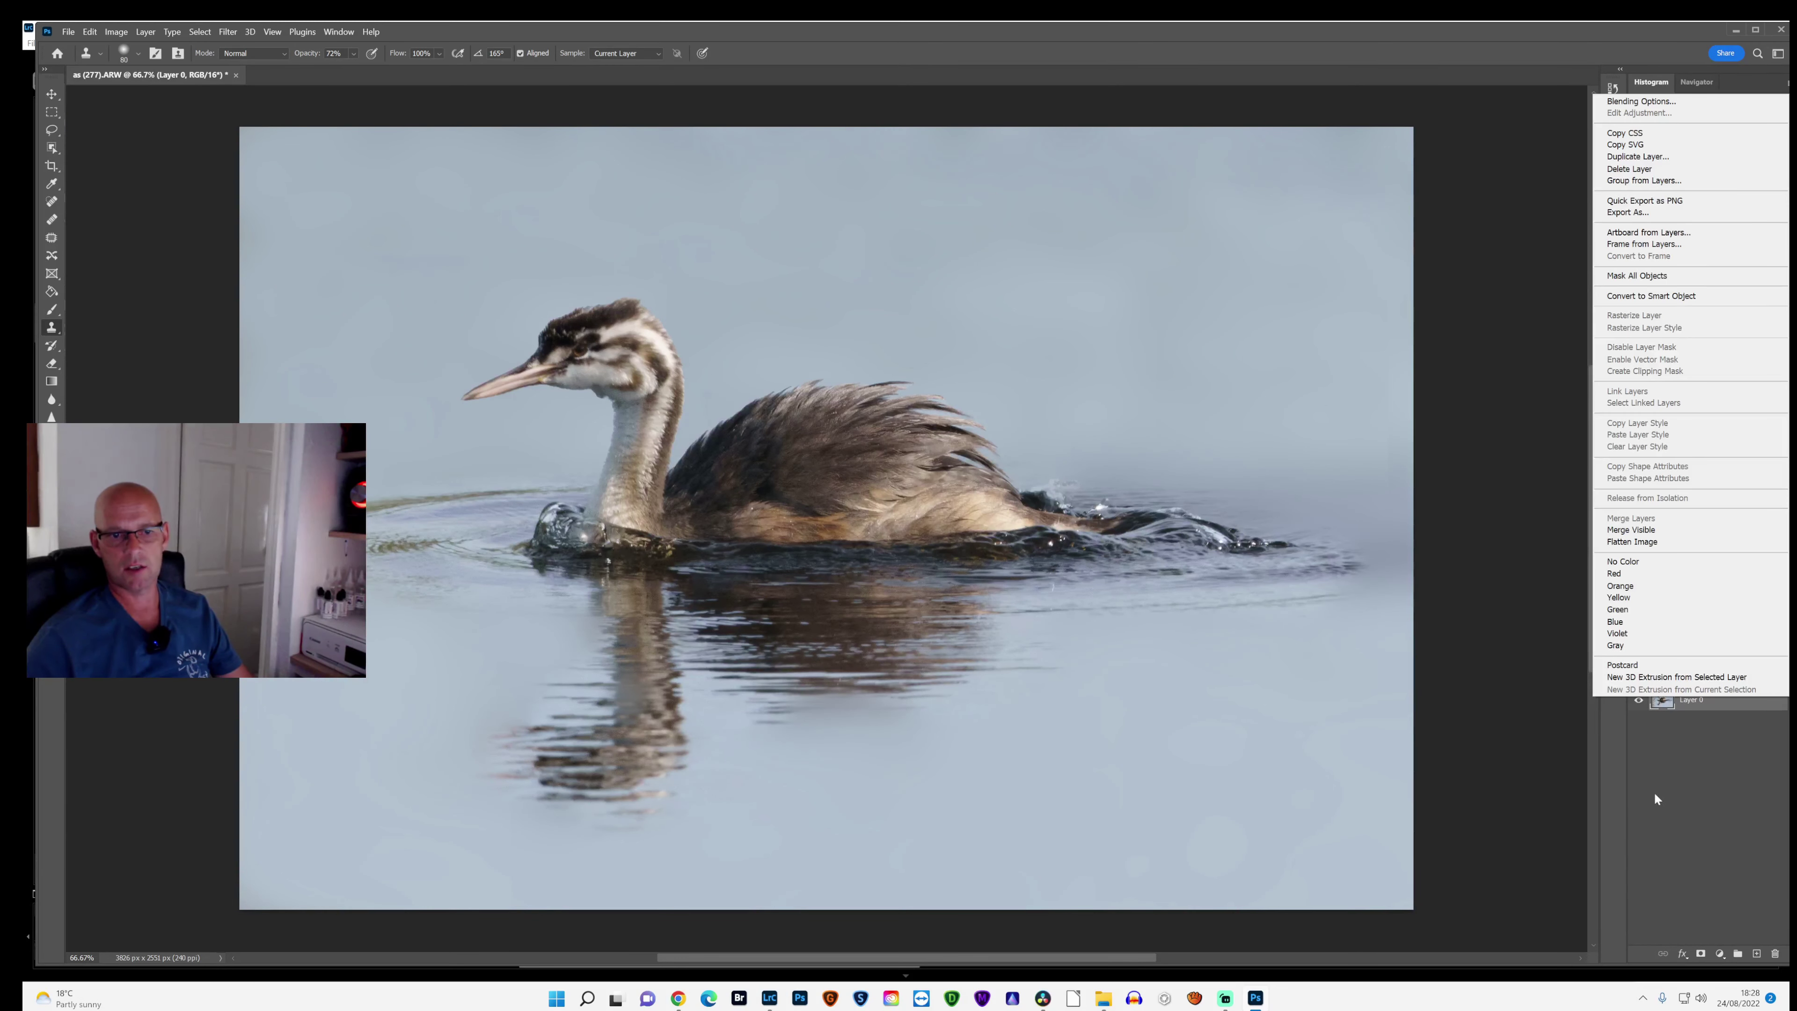
right_click(1654, 788)
right_click(1687, 700)
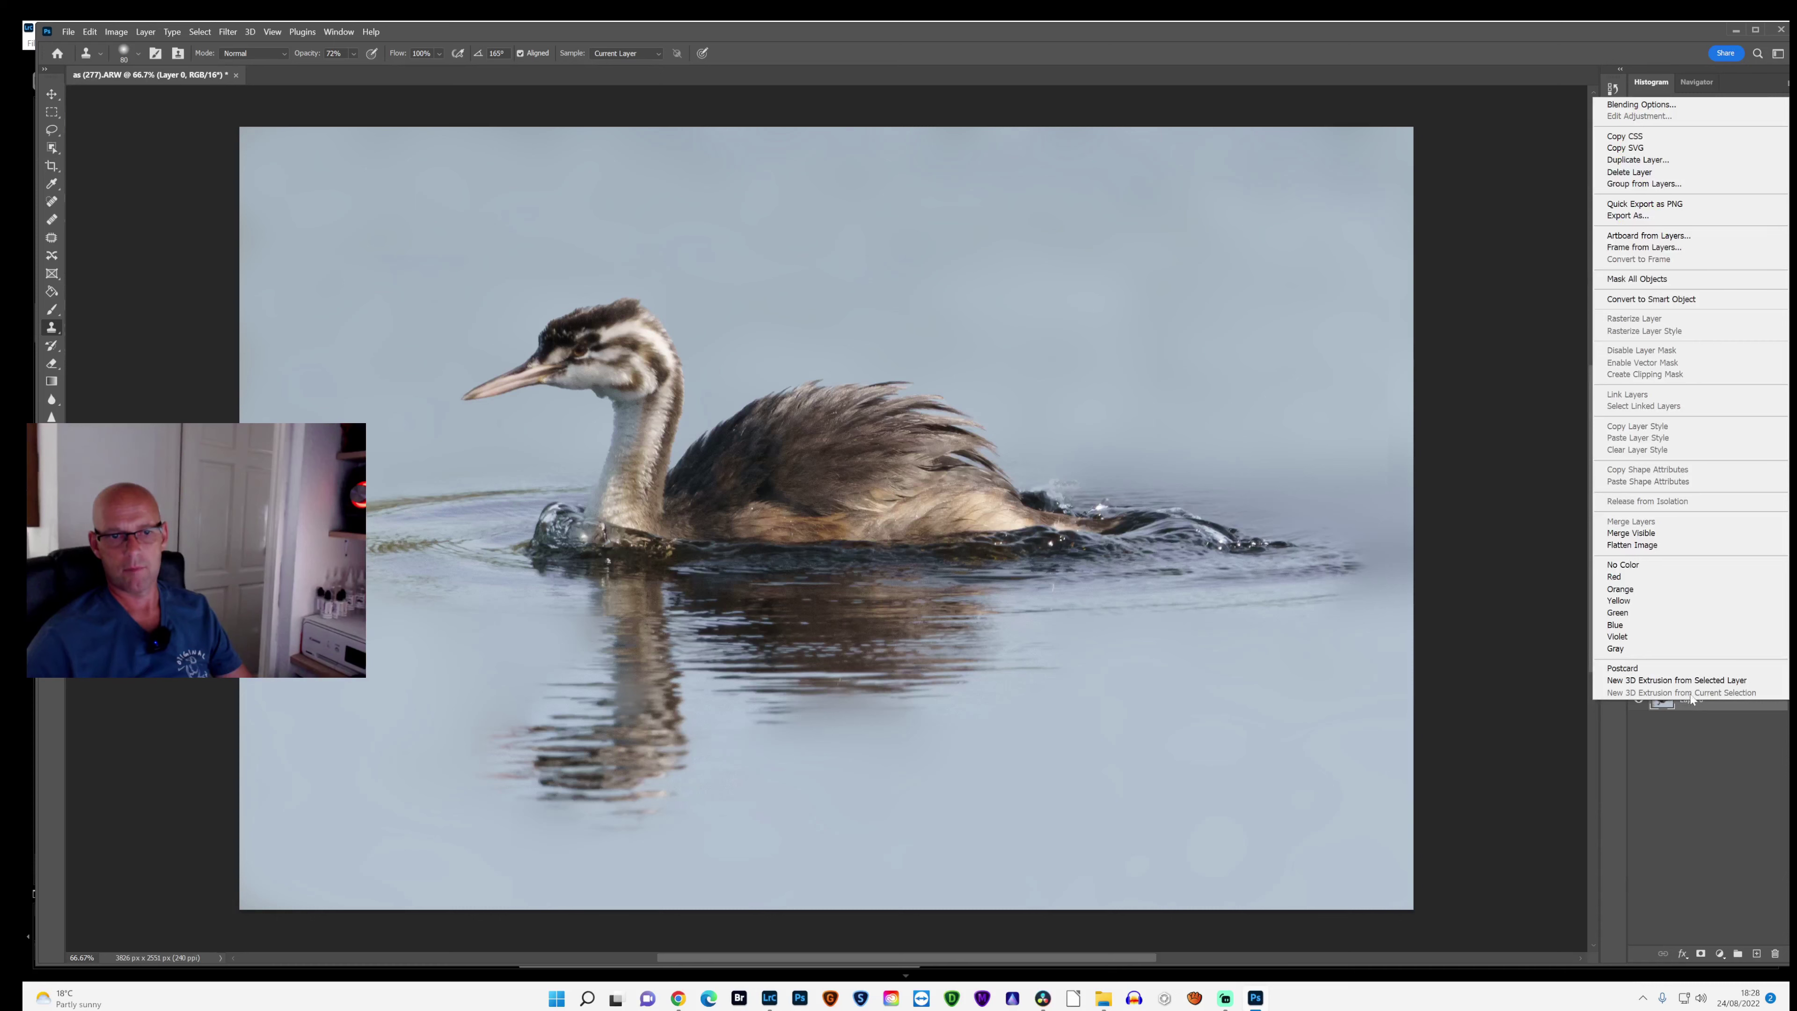
left_click(1667, 544)
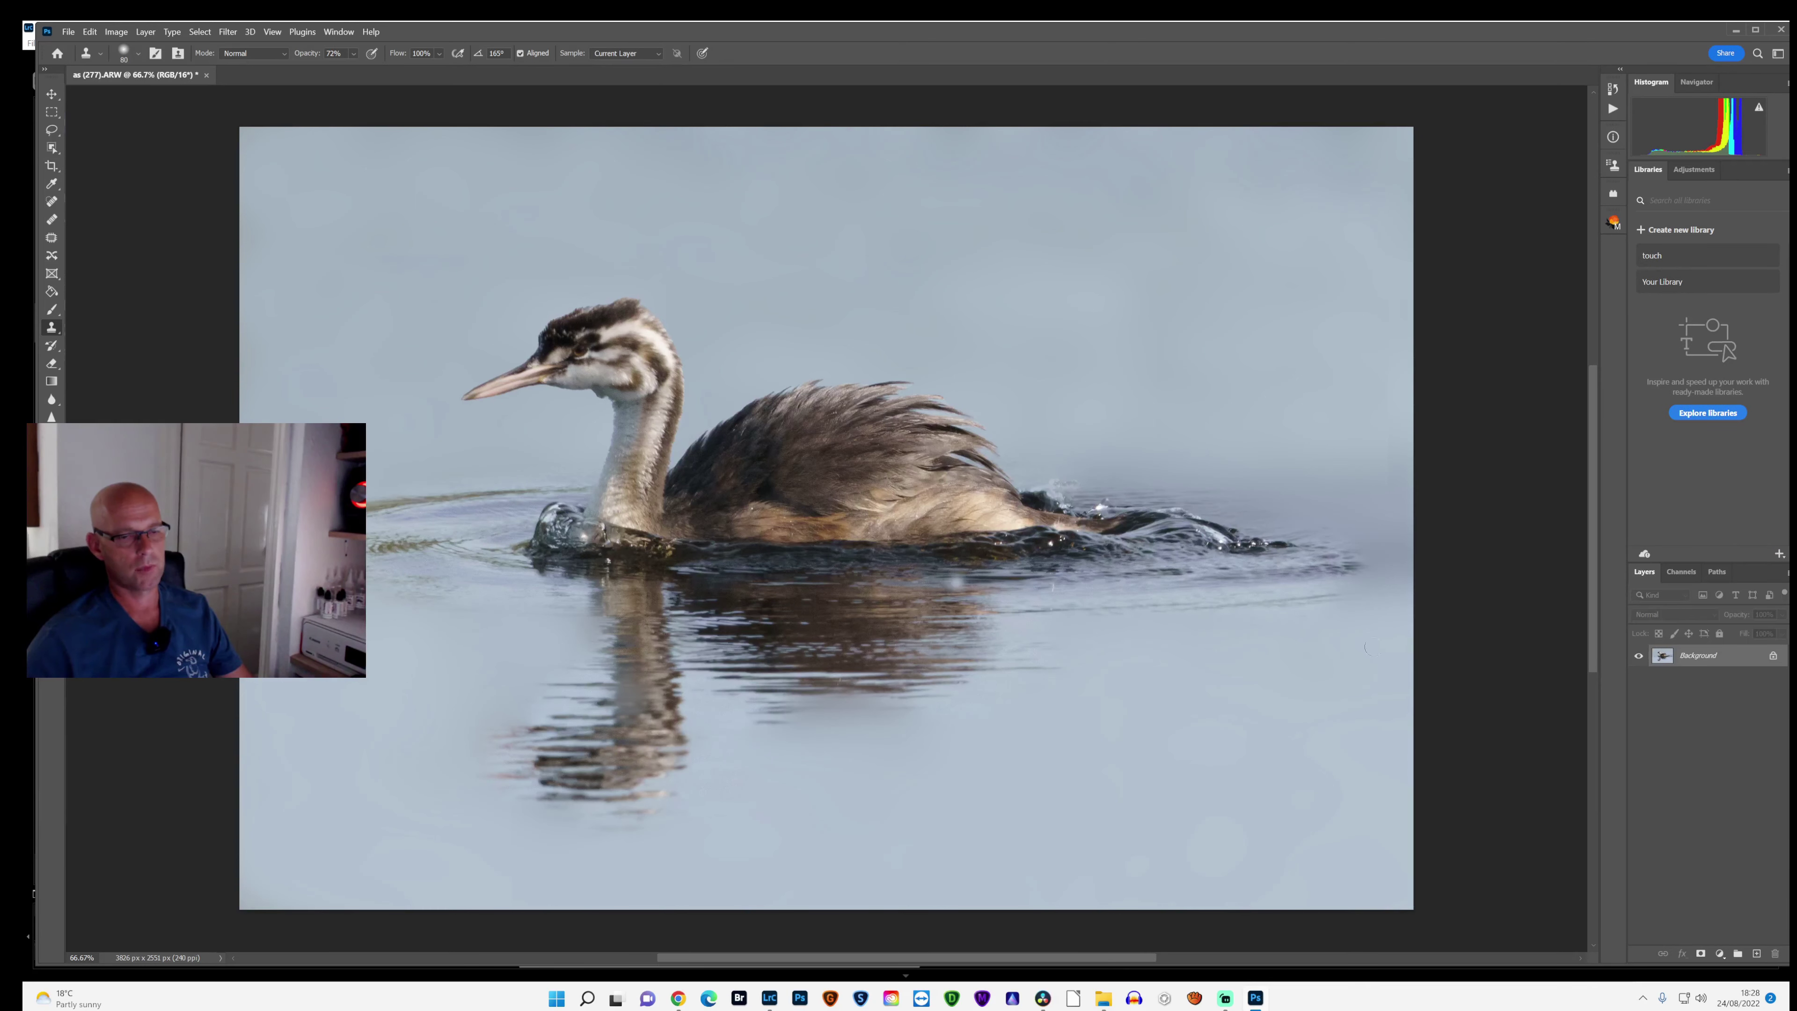
right_click(1707, 660)
left_click(1708, 685)
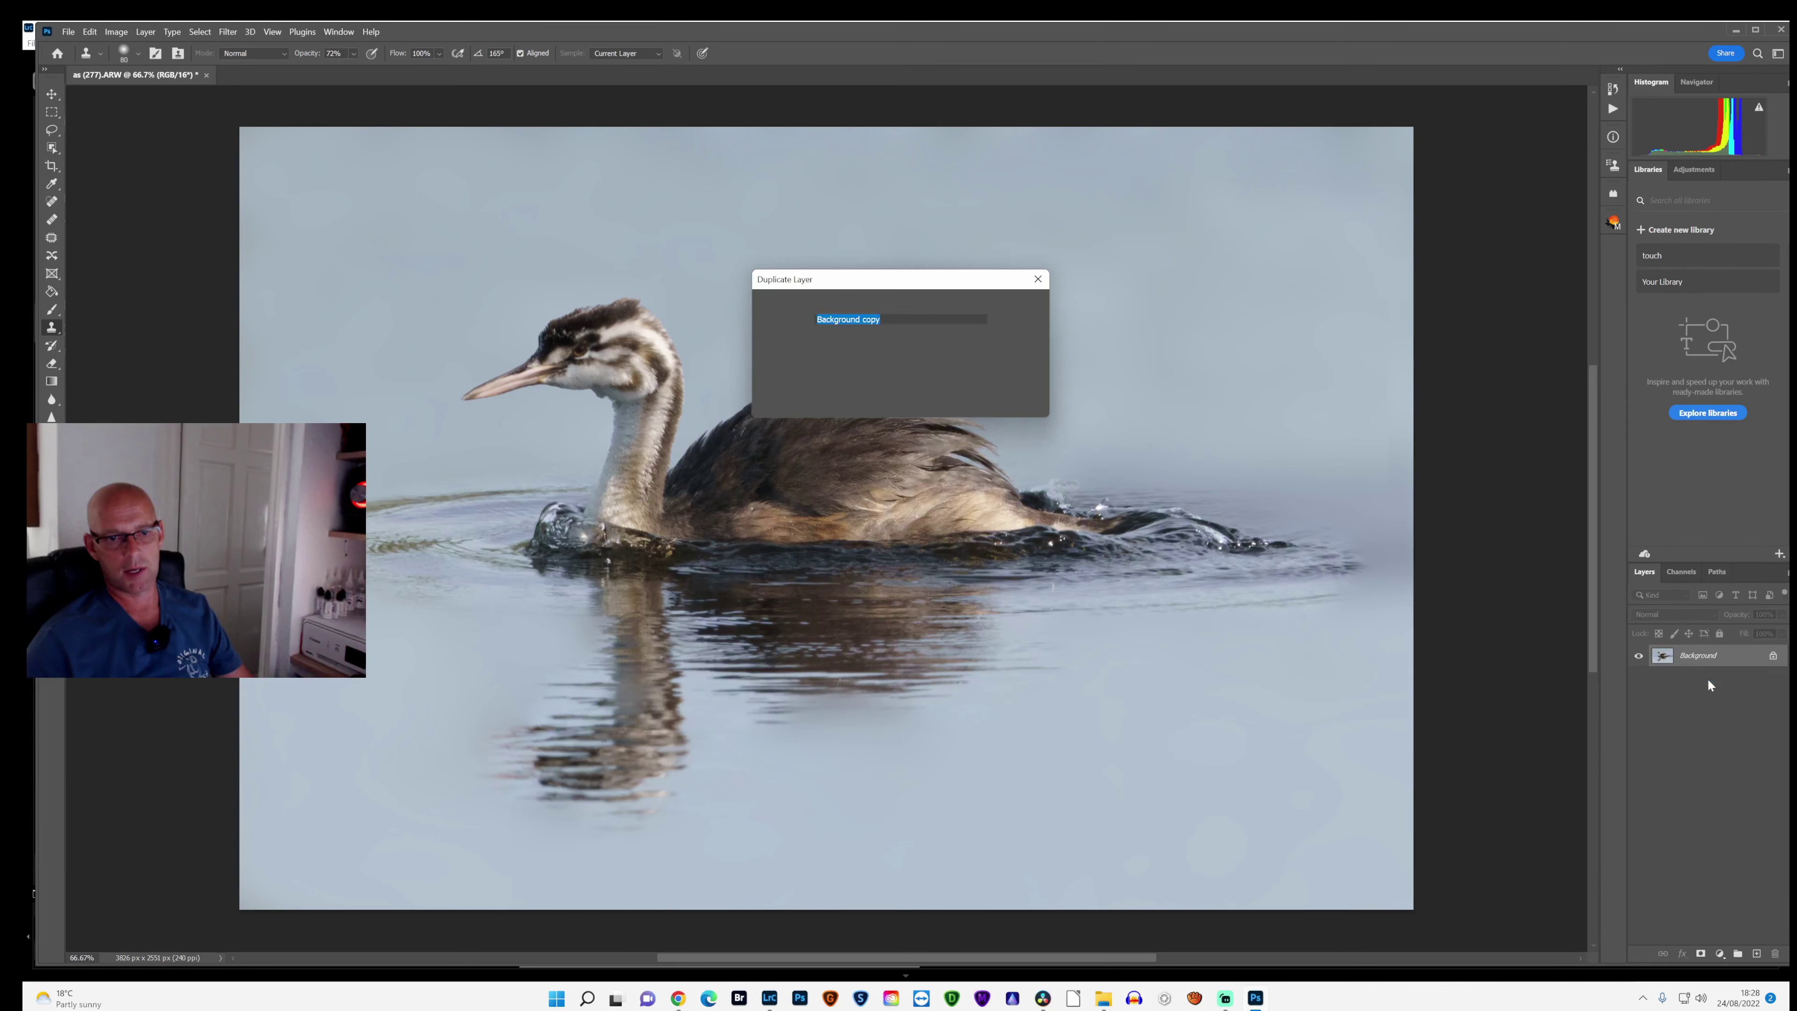
key("Return")
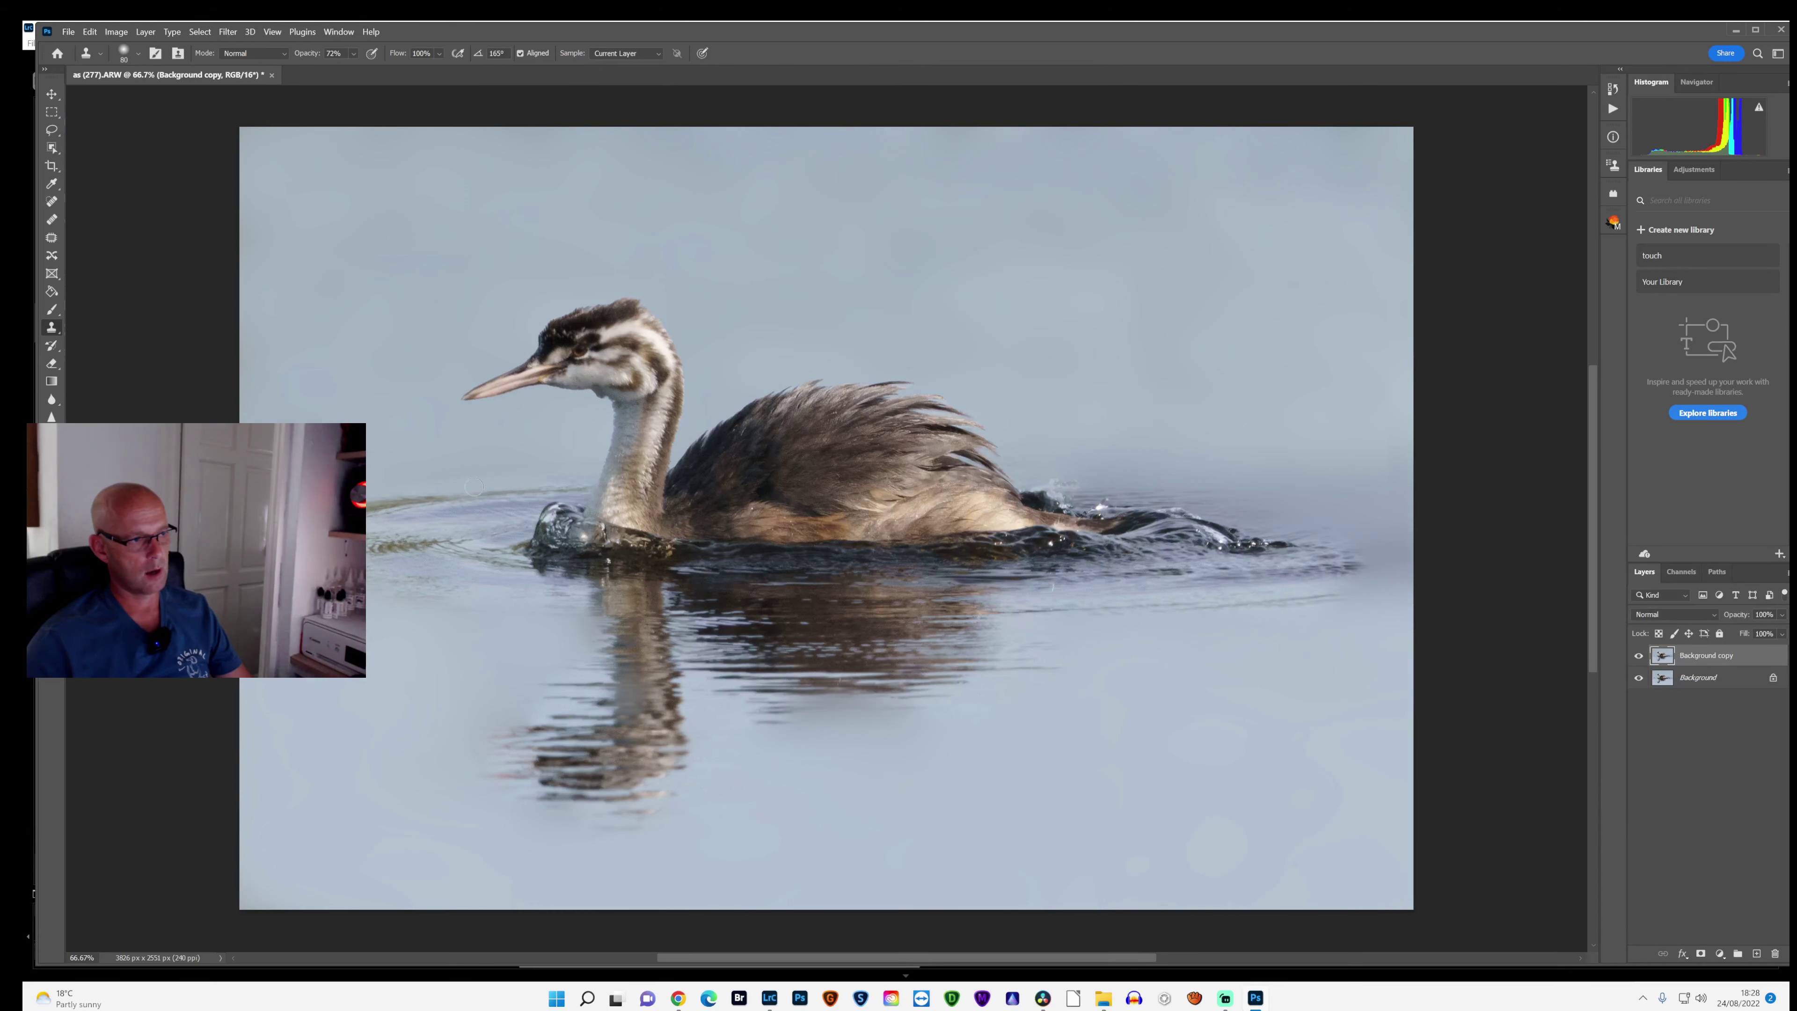
Step: Clone clean water over the stray ripples in front of the bird's breast on Background copy, using 72% opacity
left_click_drag(427, 496, 375, 503)
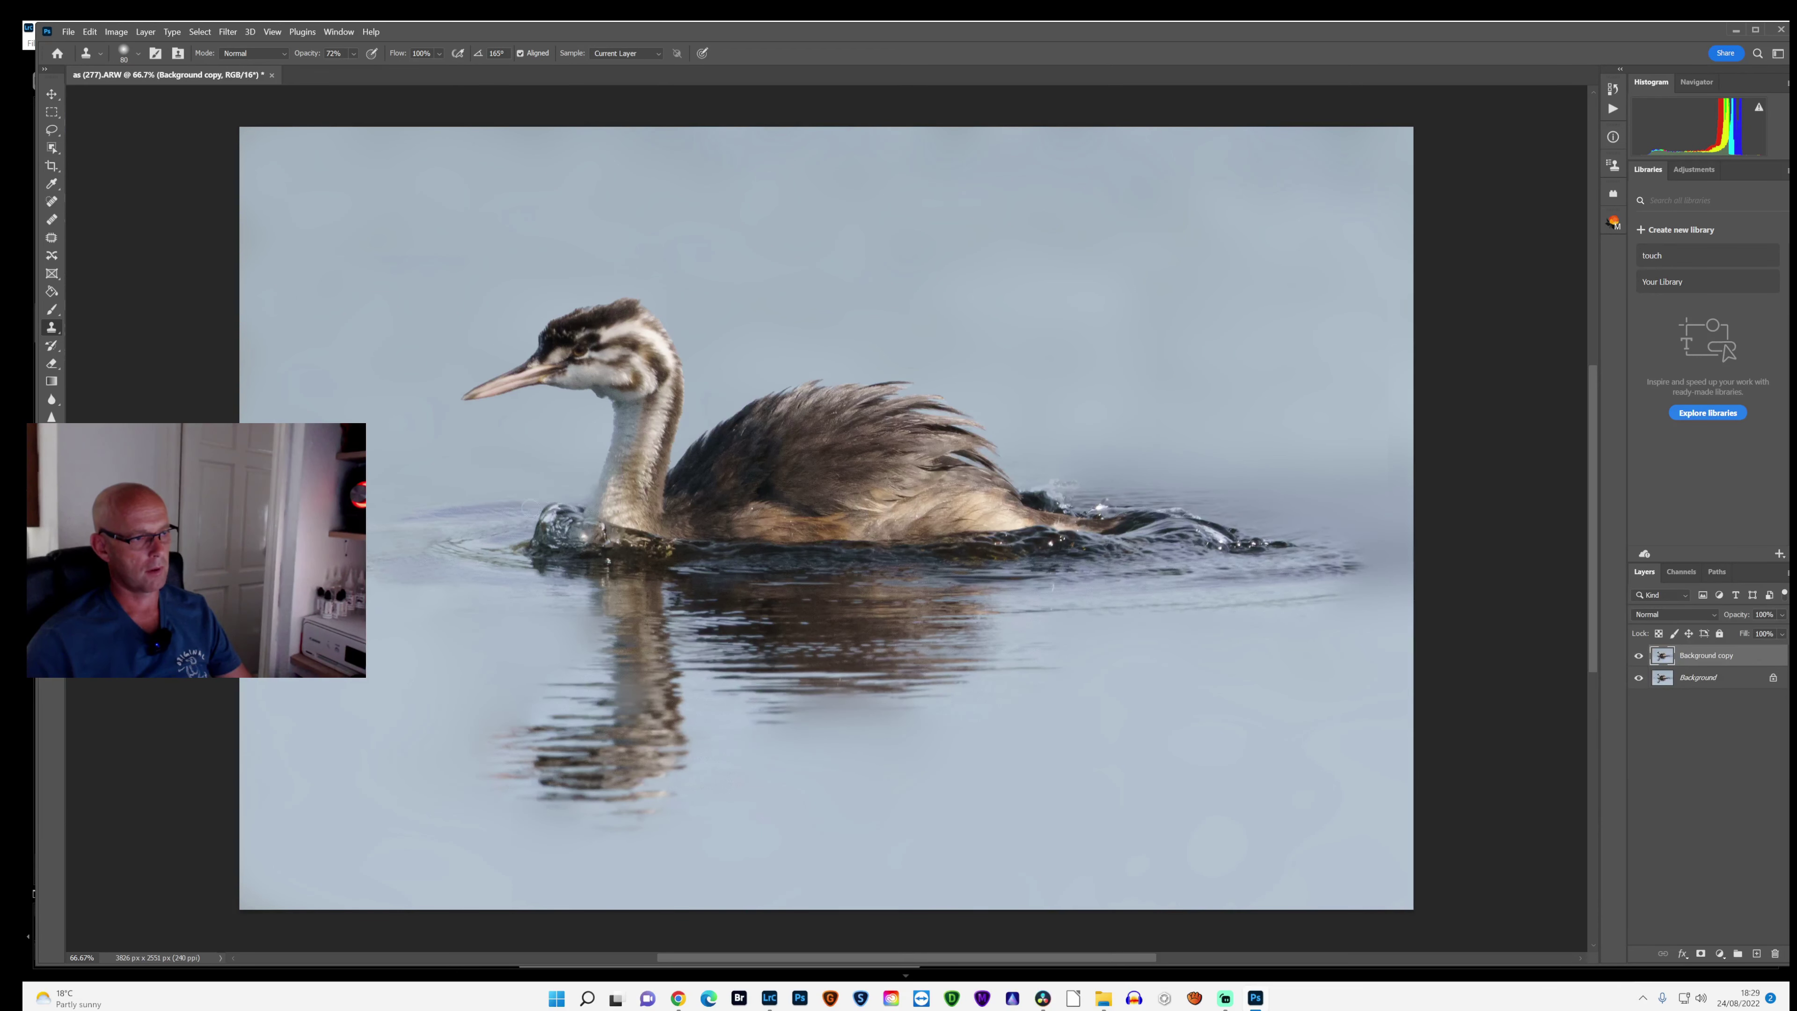
left_click_drag(502, 514, 466, 515)
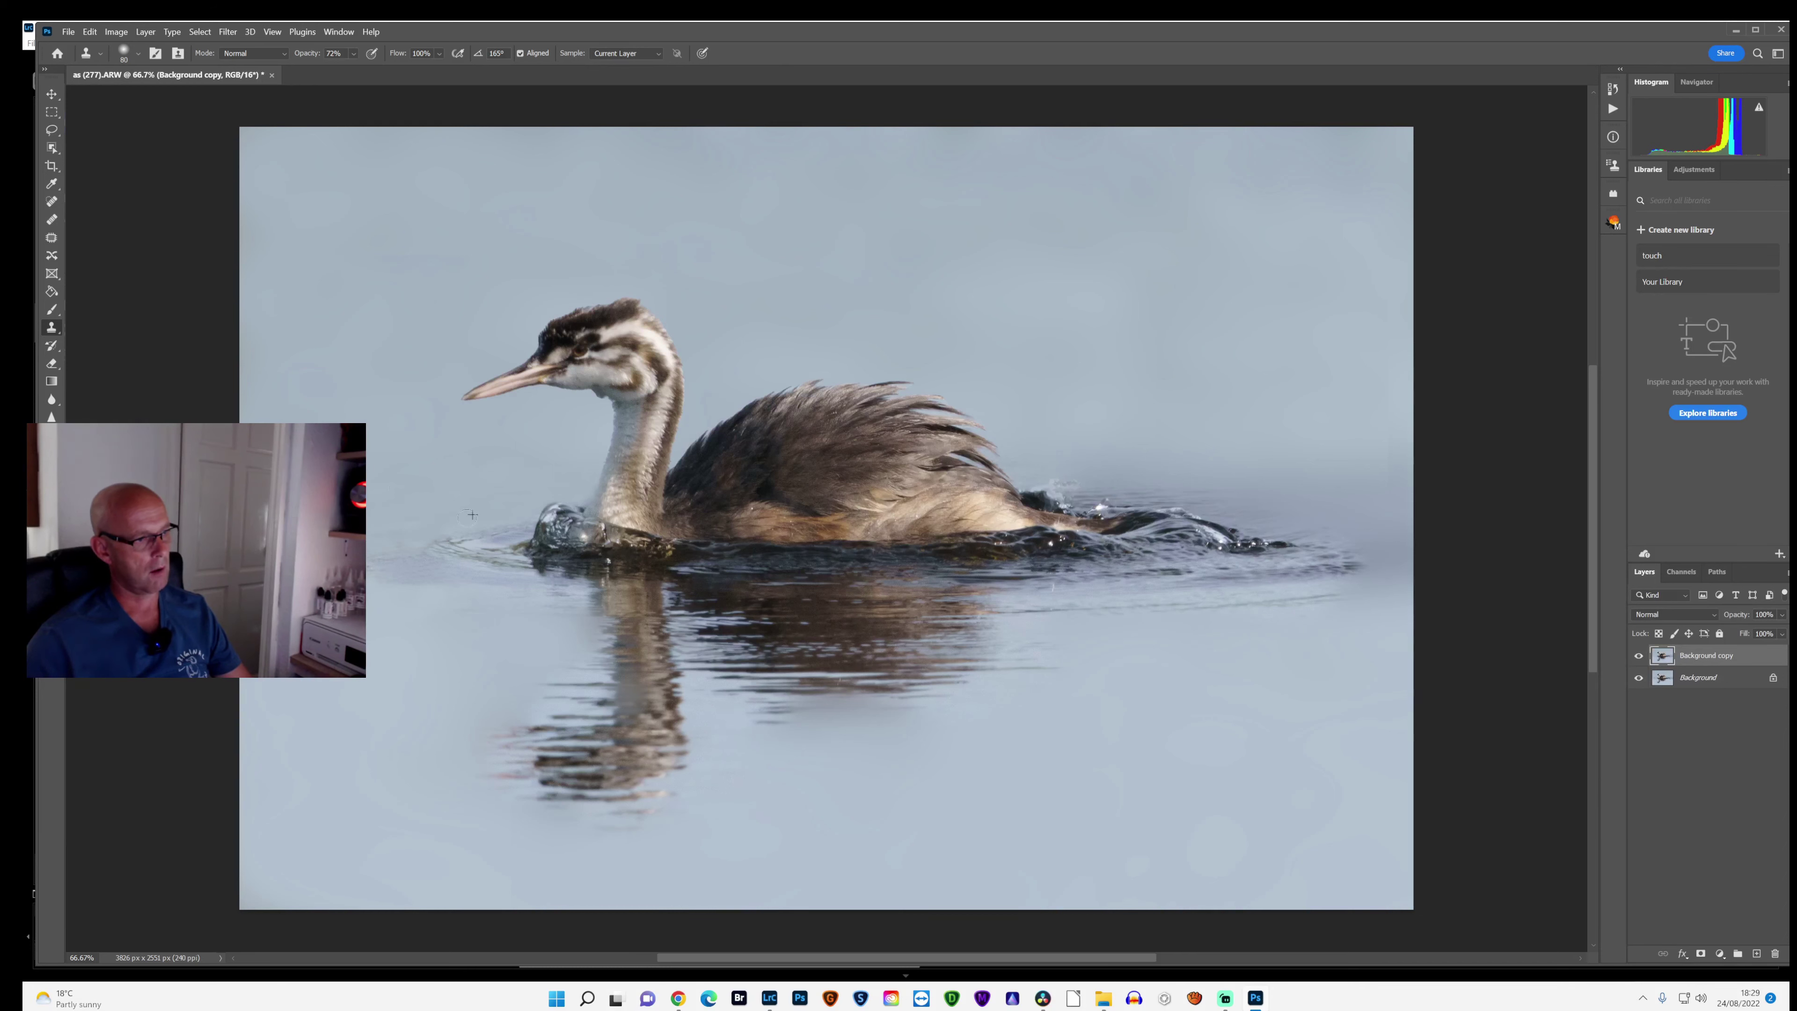
left_click_drag(449, 576, 429, 572)
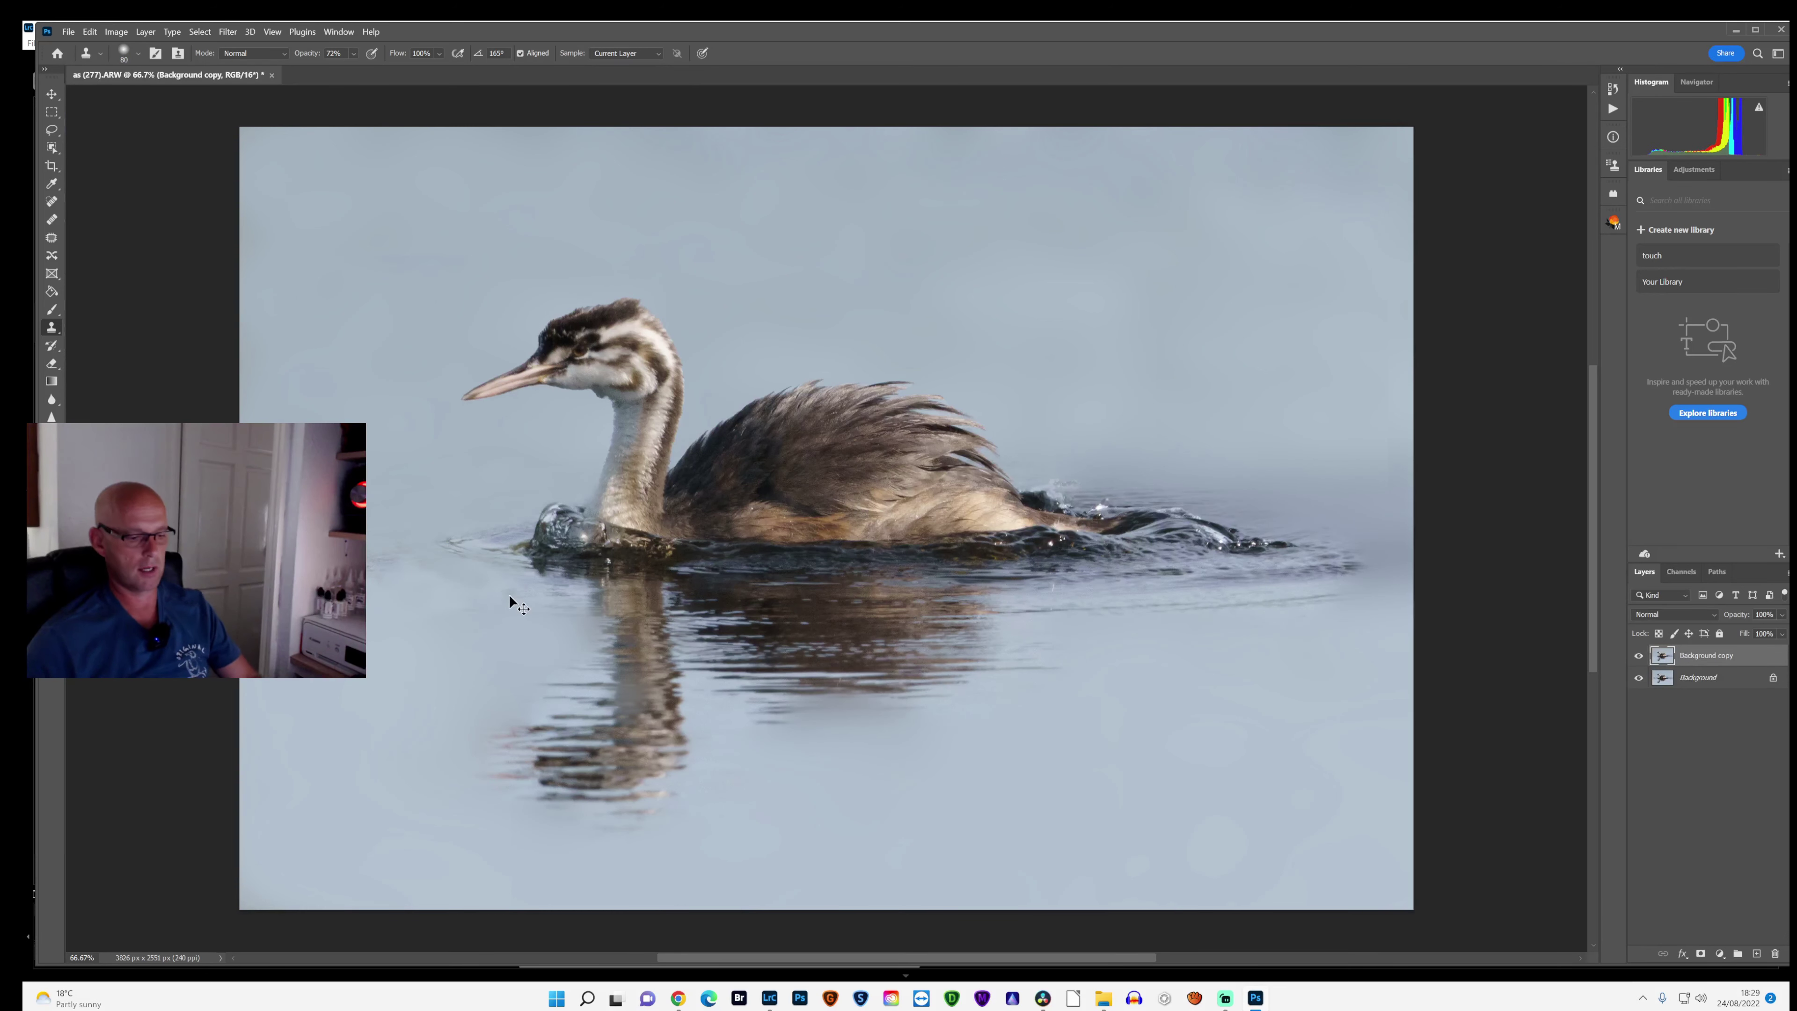
Step: Clone clean water over the darker patch at the photo's right edge behind the wake, with a larger Clone Stamp brush at 55% opacity
key("bracketright")
key("bracketright")
key("bracketright")
key("bracketright")
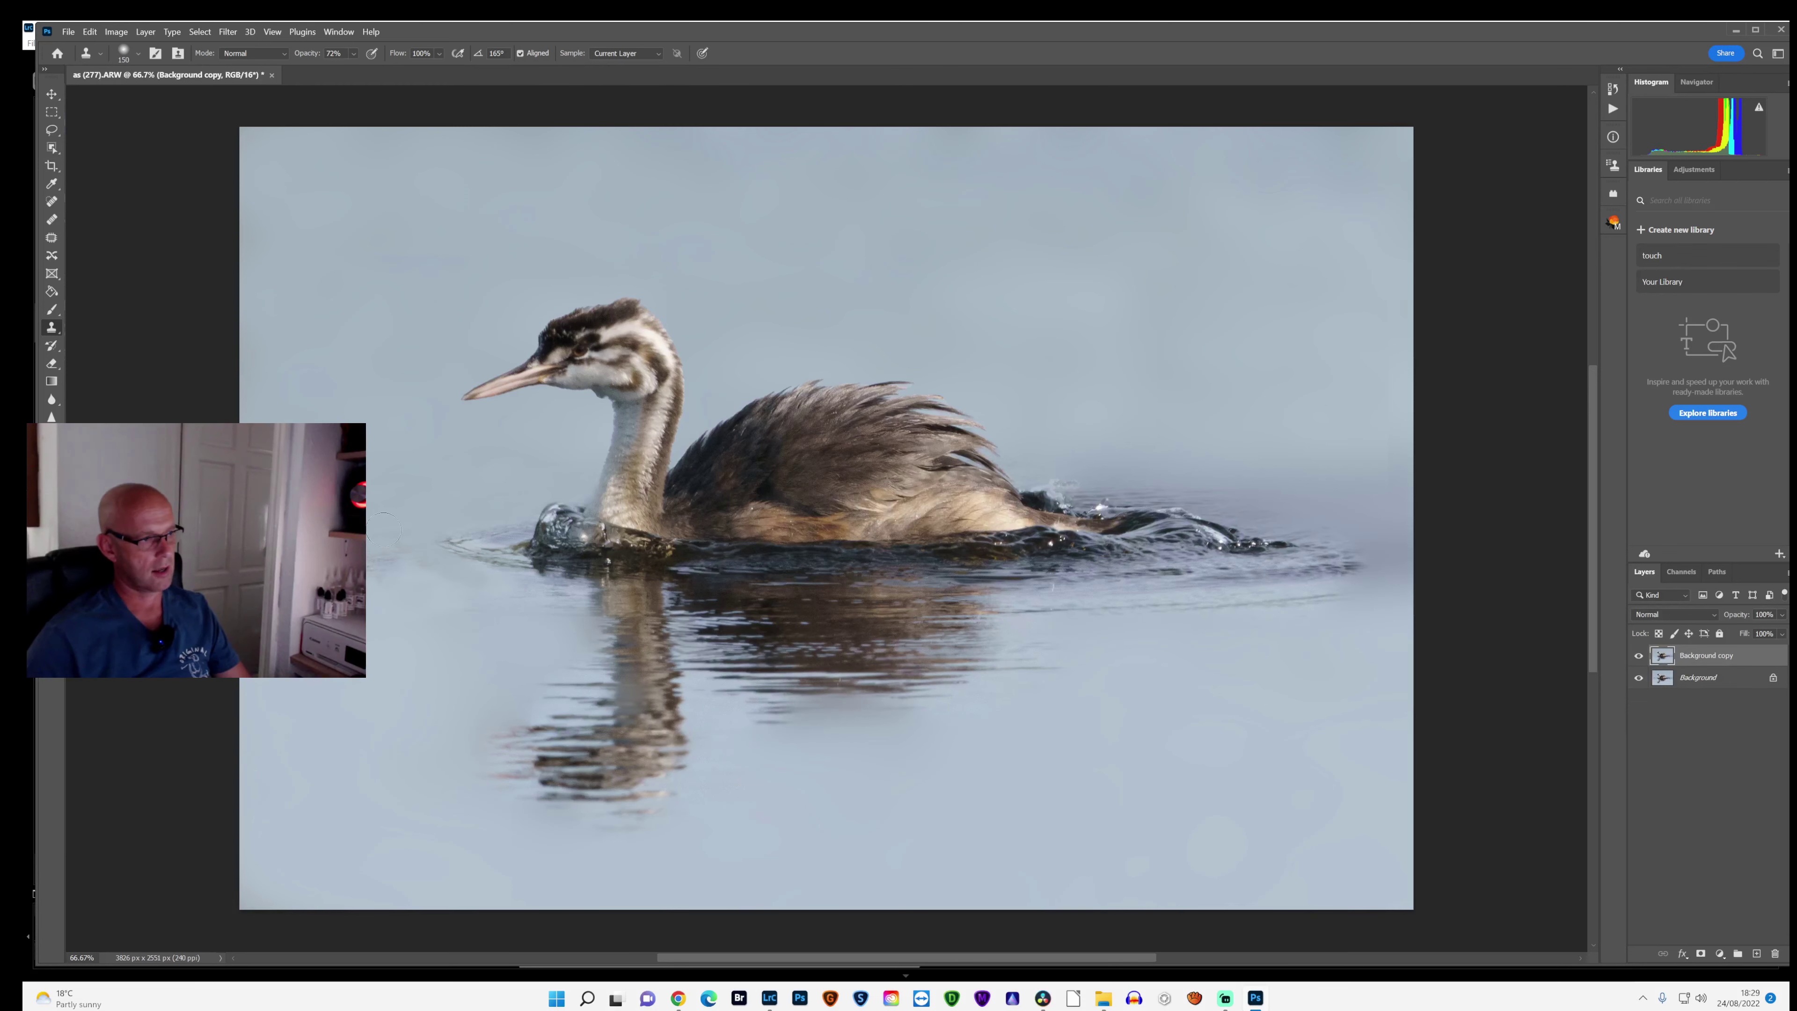
left_click_drag(310, 55, 287, 55)
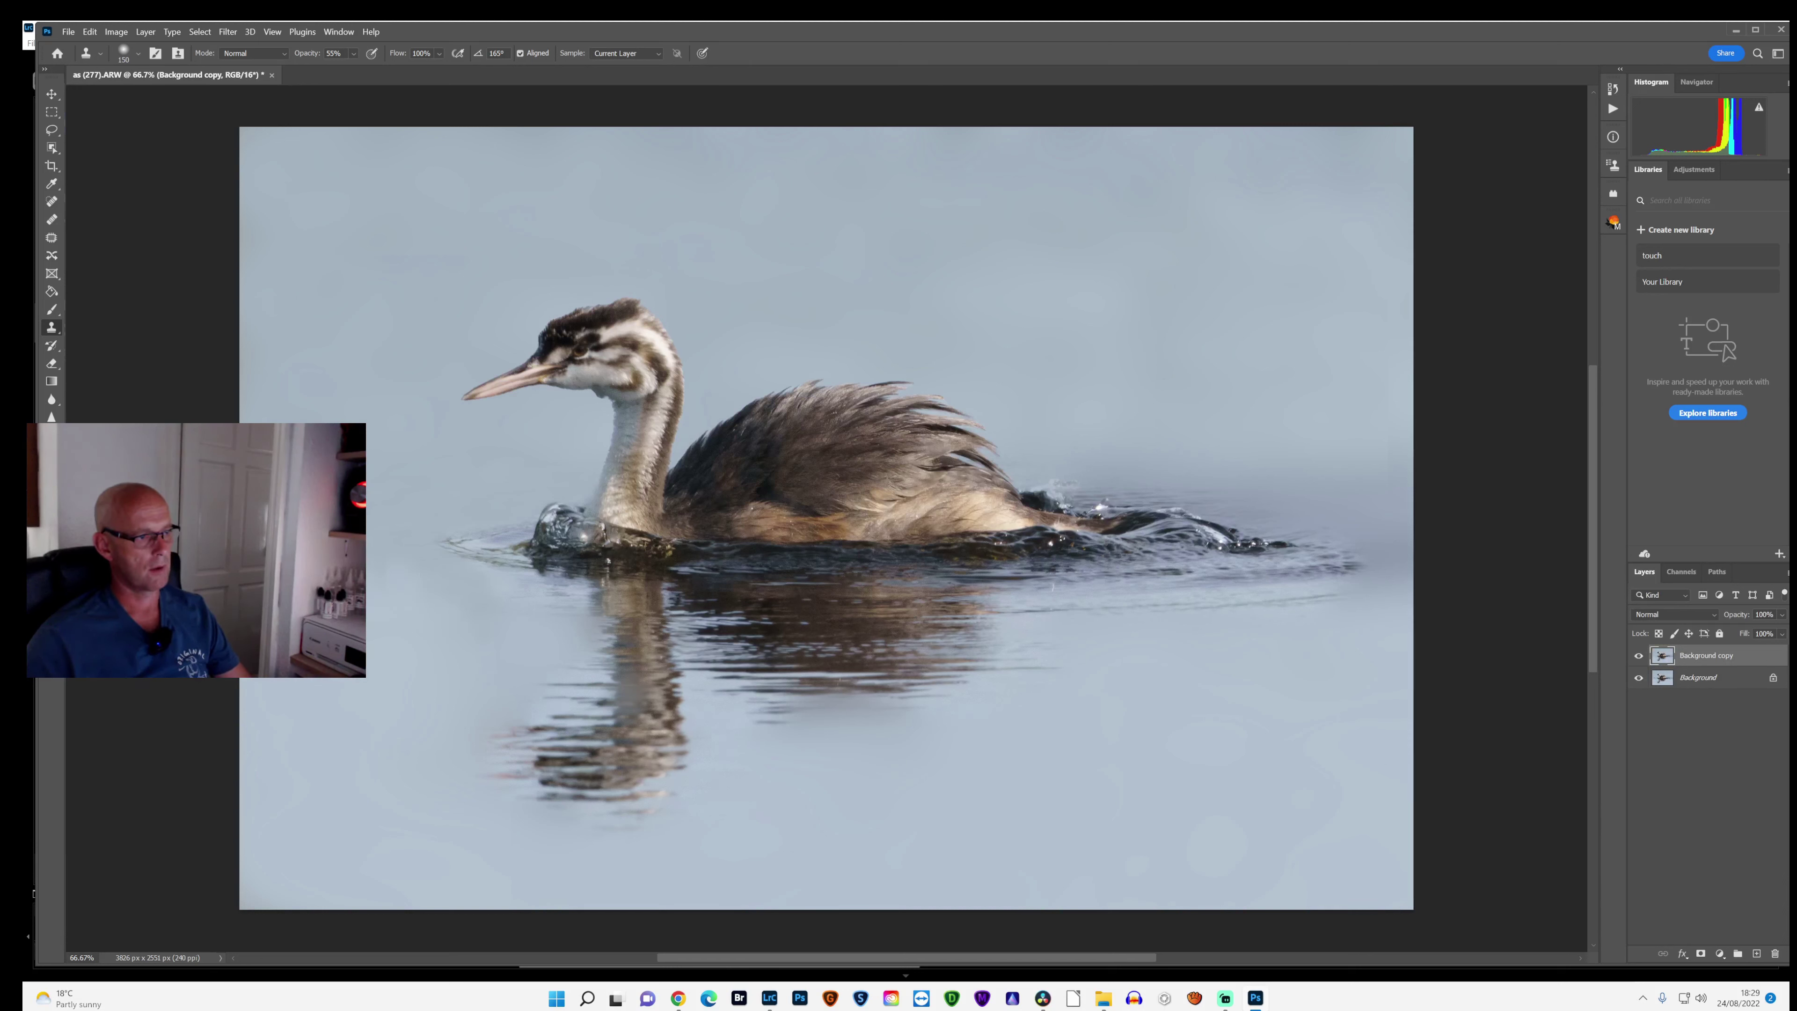
key("bracketright")
key("bracketright")
key("bracketright")
key("bracketright")
key("bracketright")
key("bracketright")
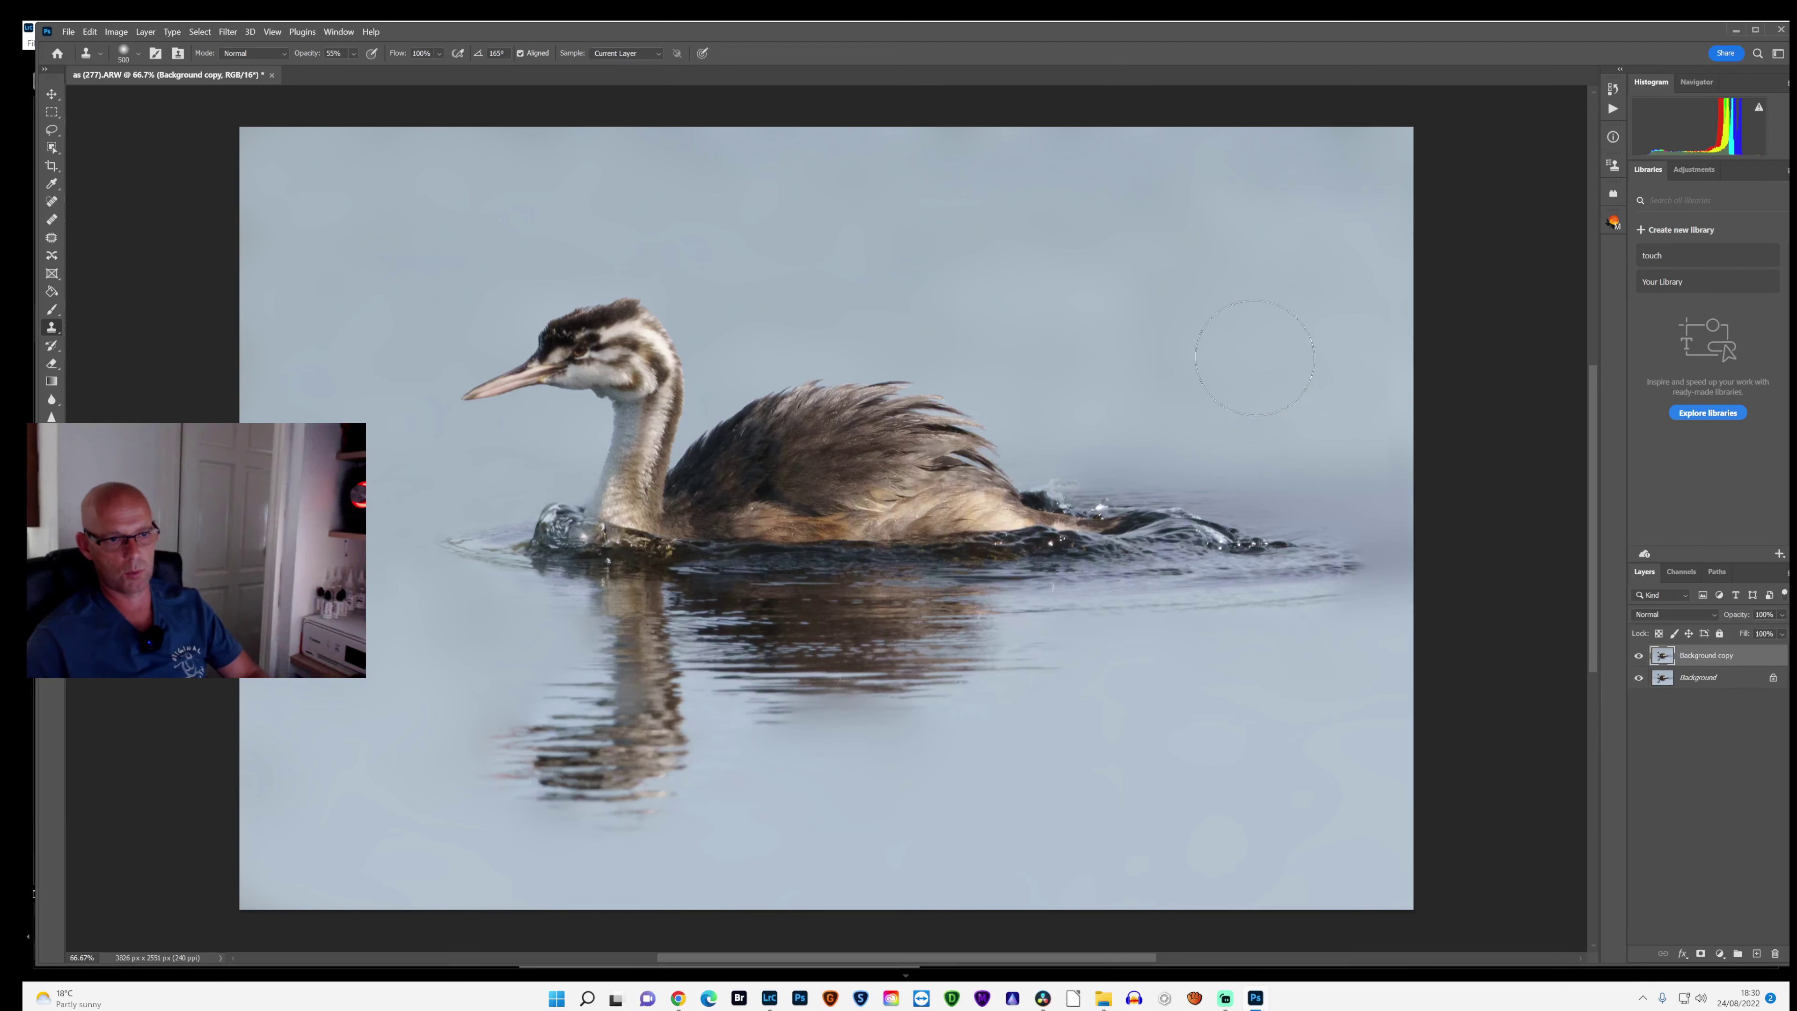
left_click(1256, 405, "alt")
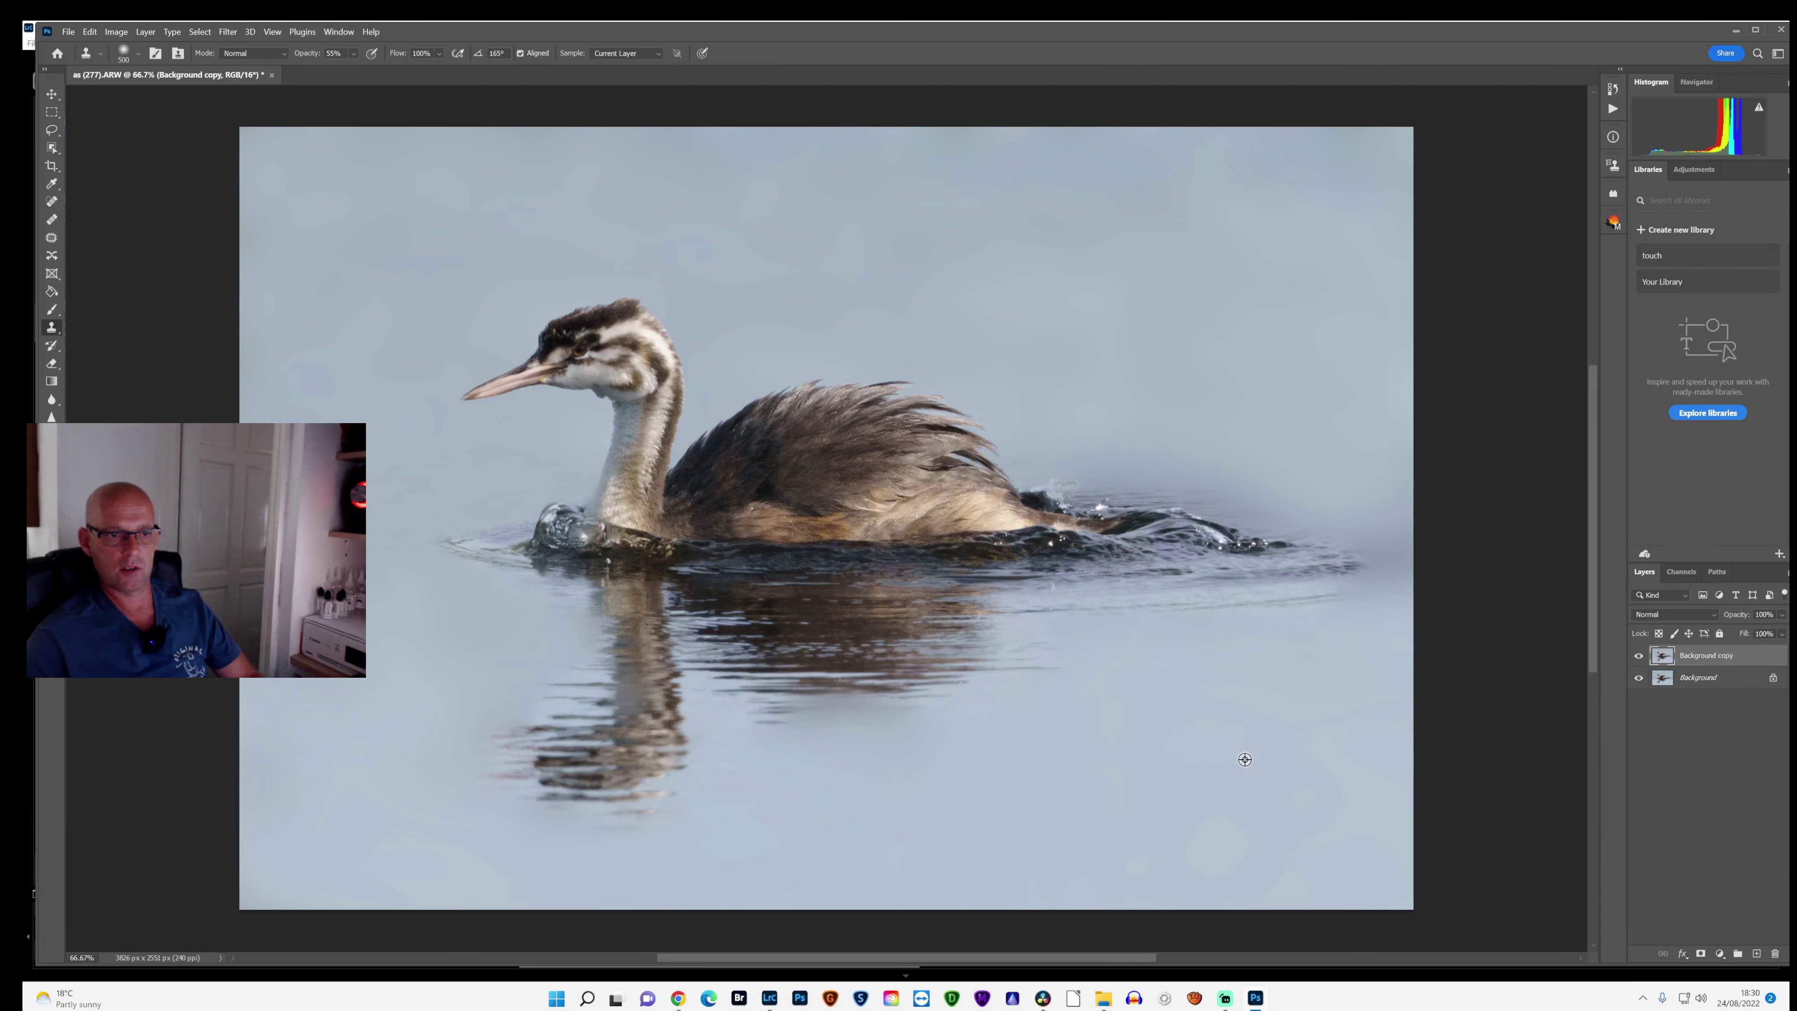
mouse_move(1430, 597)
left_mouse_down()
mouse_move(1406, 542)
mouse_move(1424, 511)
left_mouse_up()
left_click(1383, 696, "alt")
left_click(1297, 407, "alt")
left_click(1391, 500)
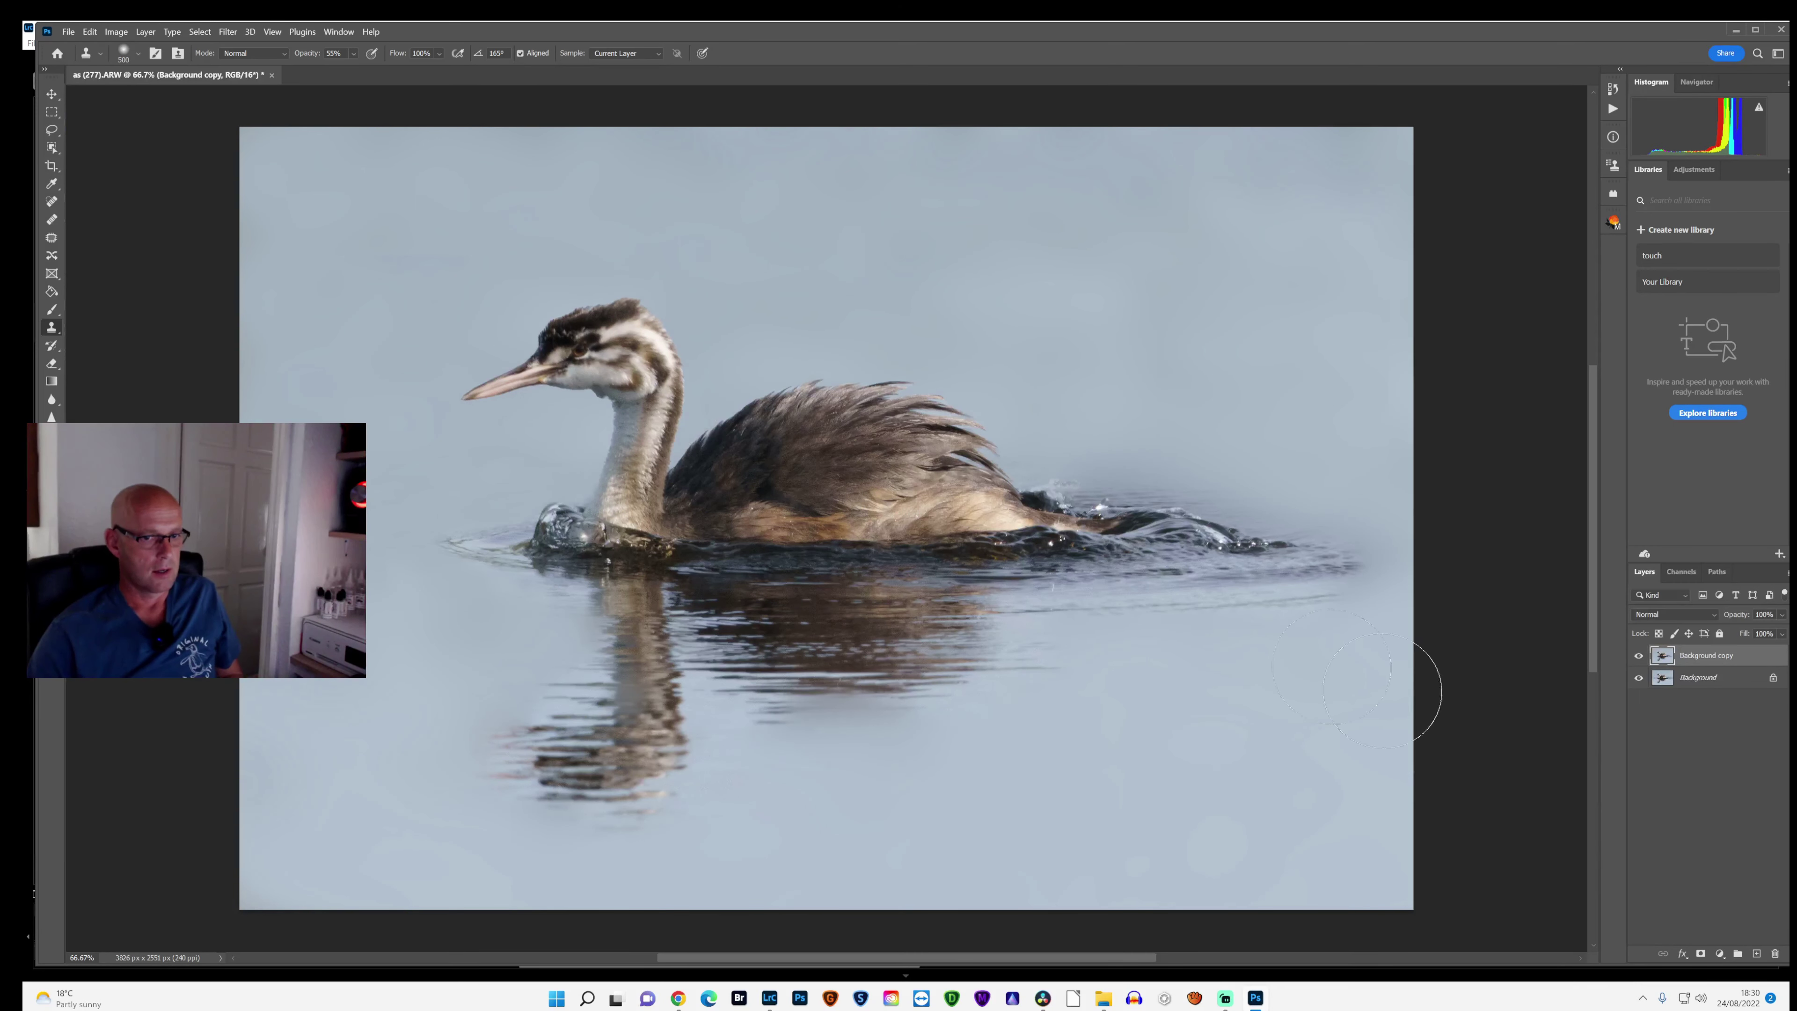
Step: Sharpen details on the bird with the Sharpen tool at 99% strength, and duplicate Background copy as Background copy 2
left_click(52, 416)
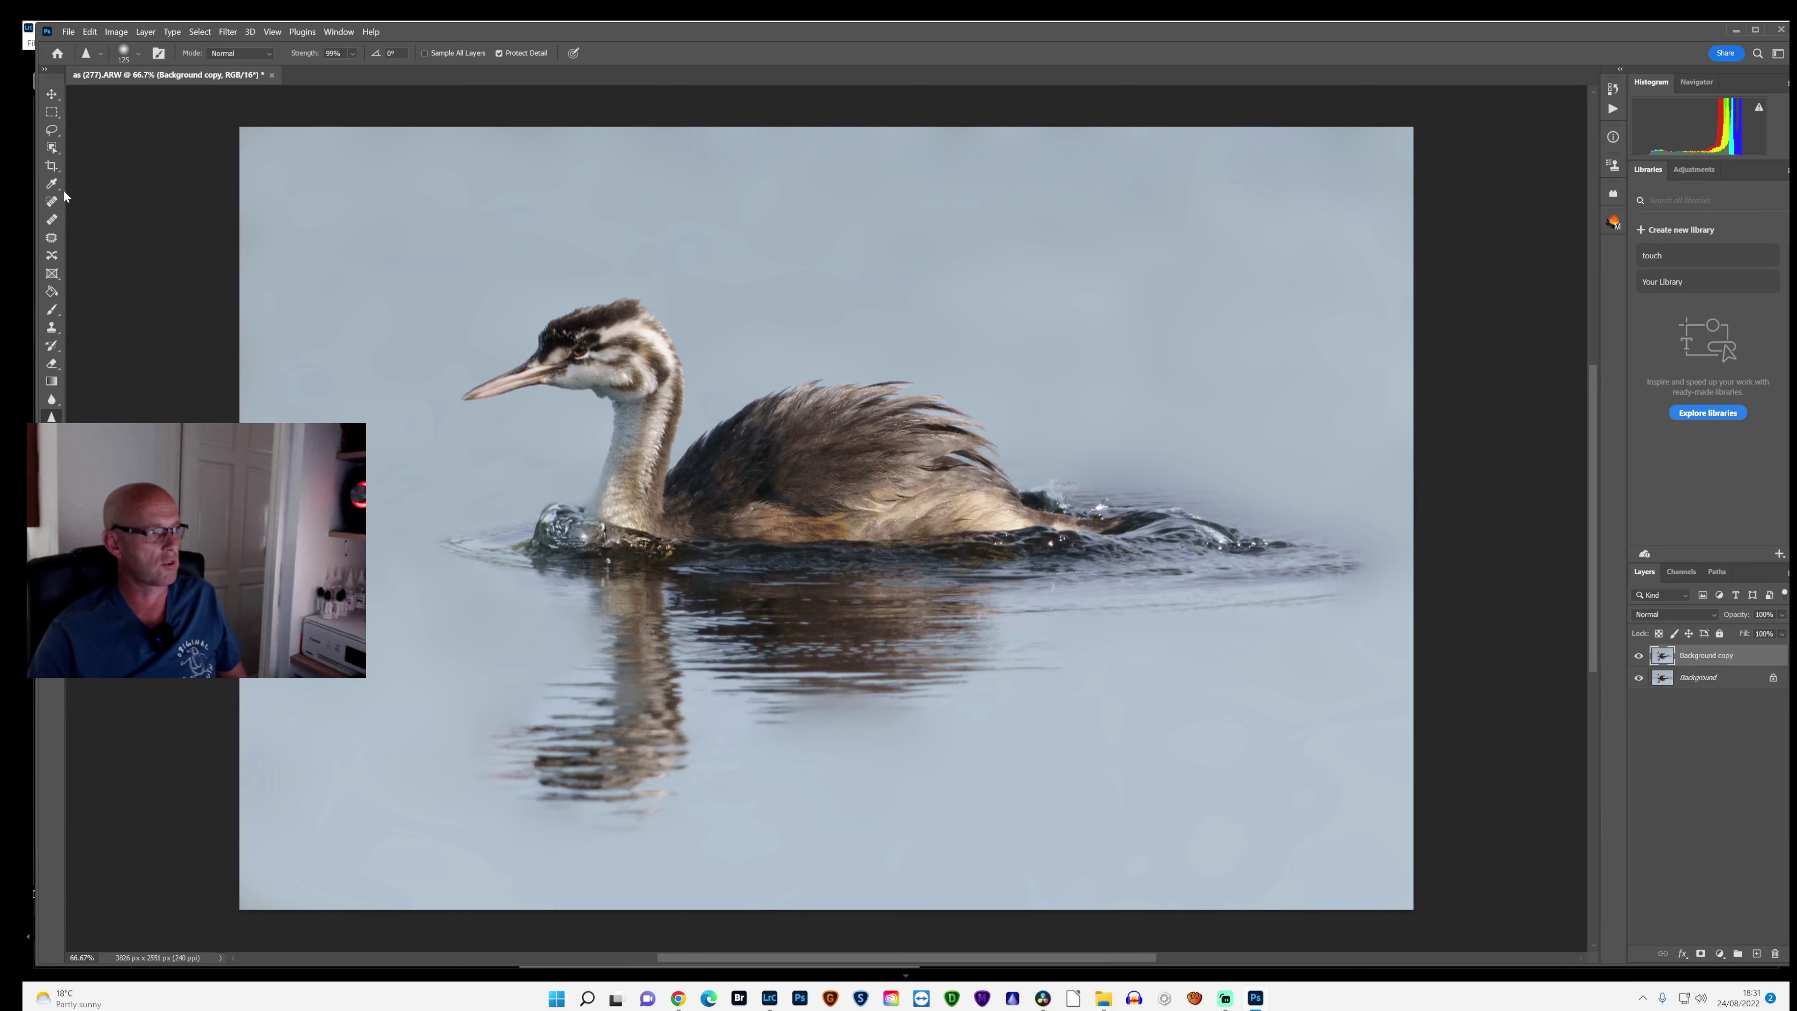
right_click(1730, 668)
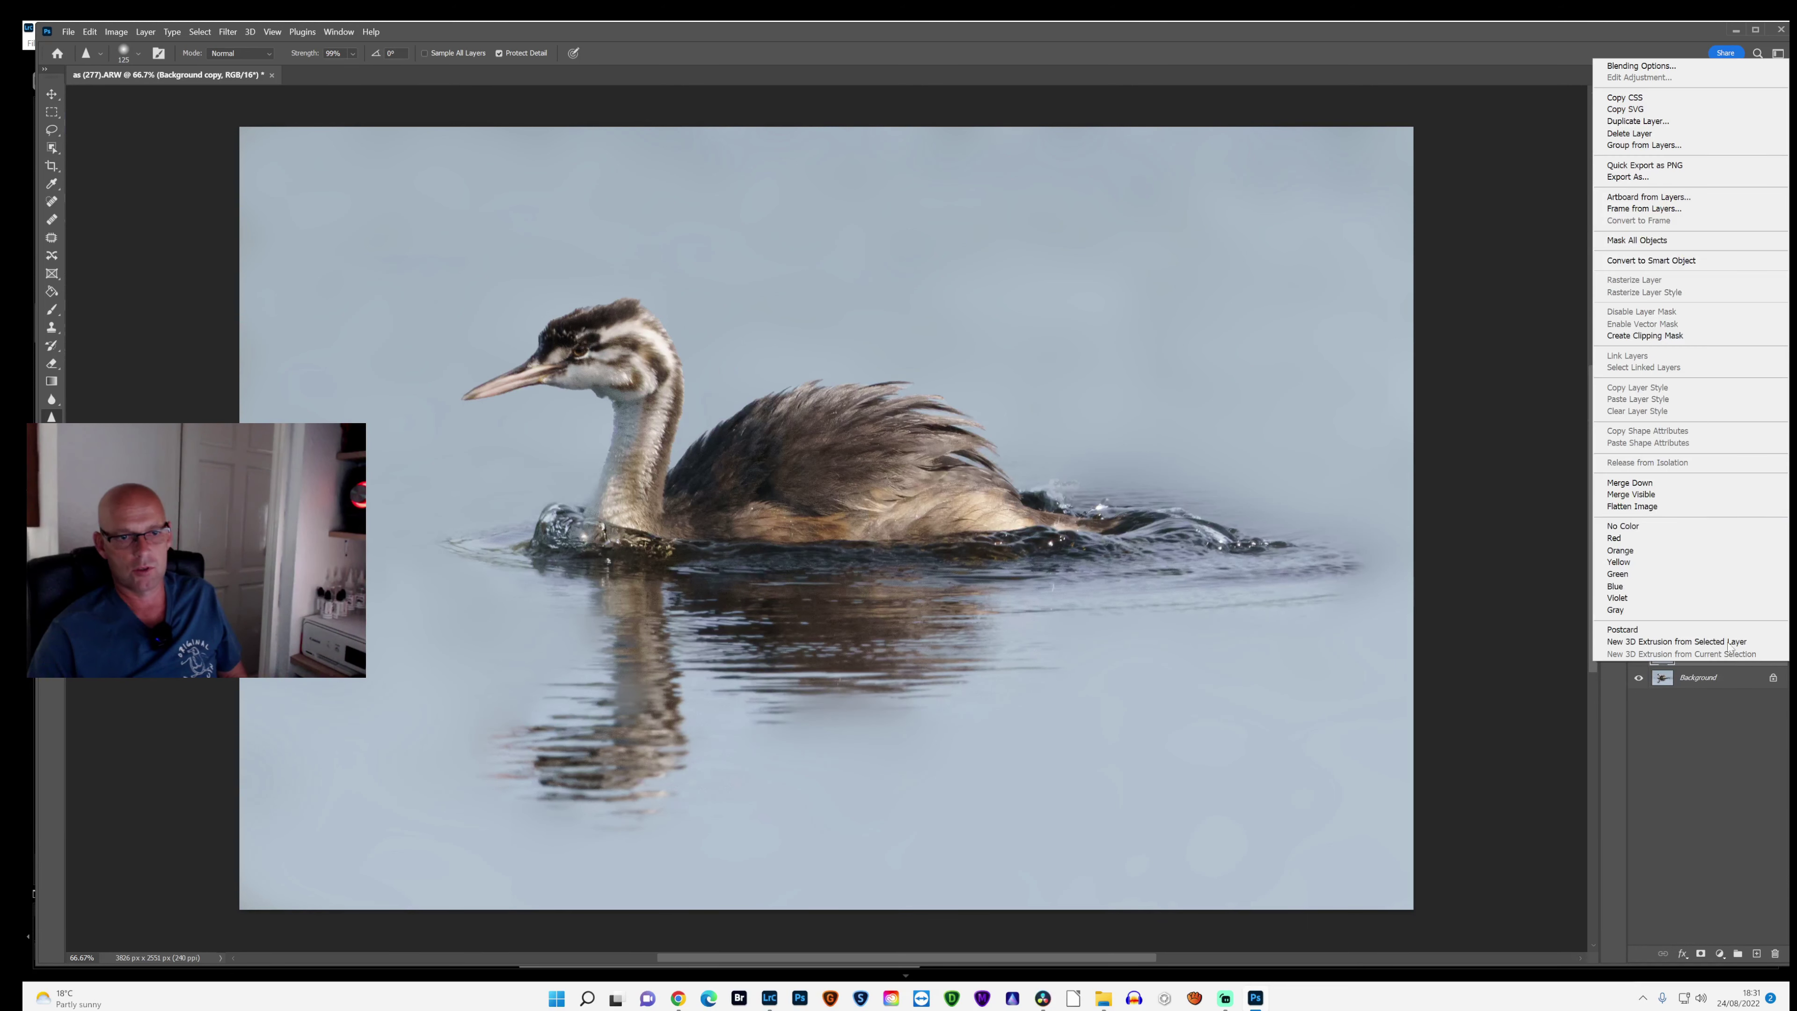
left_click(1636, 131)
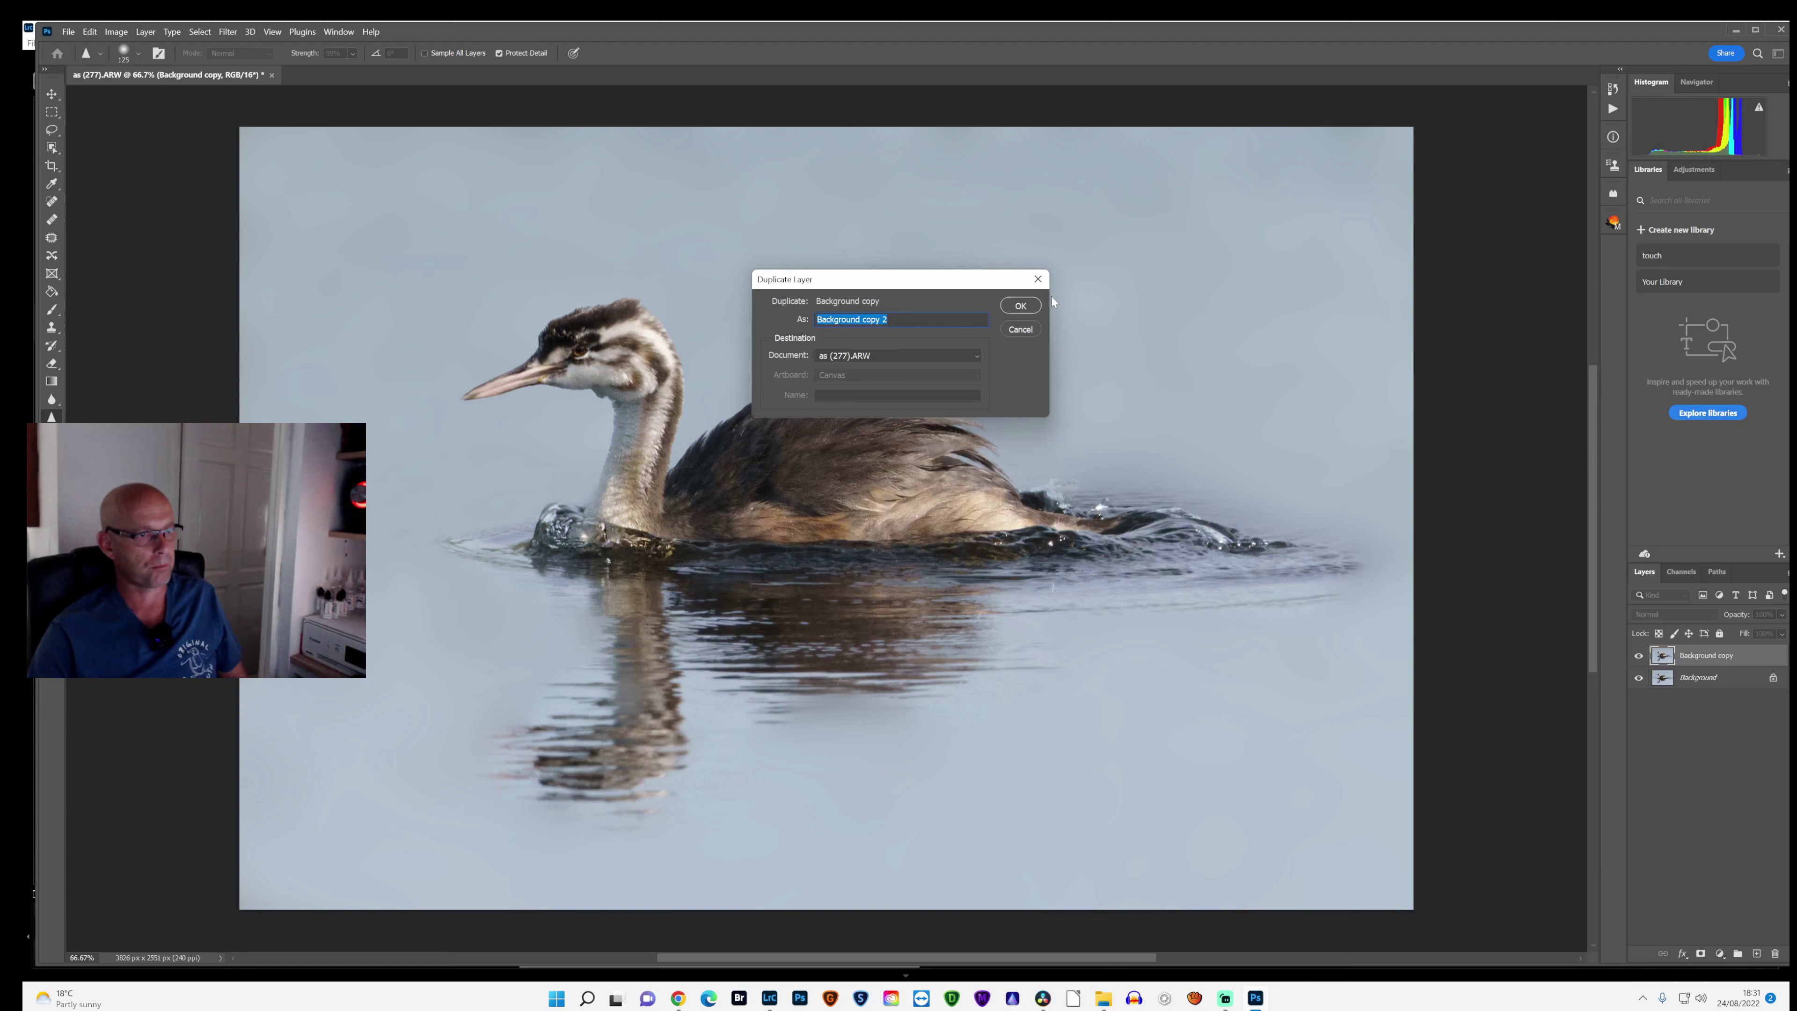
left_click(1020, 305)
Step: Select the bird's head and neck with the Object Selection tool and place them on their own new layer
left_click(52, 167)
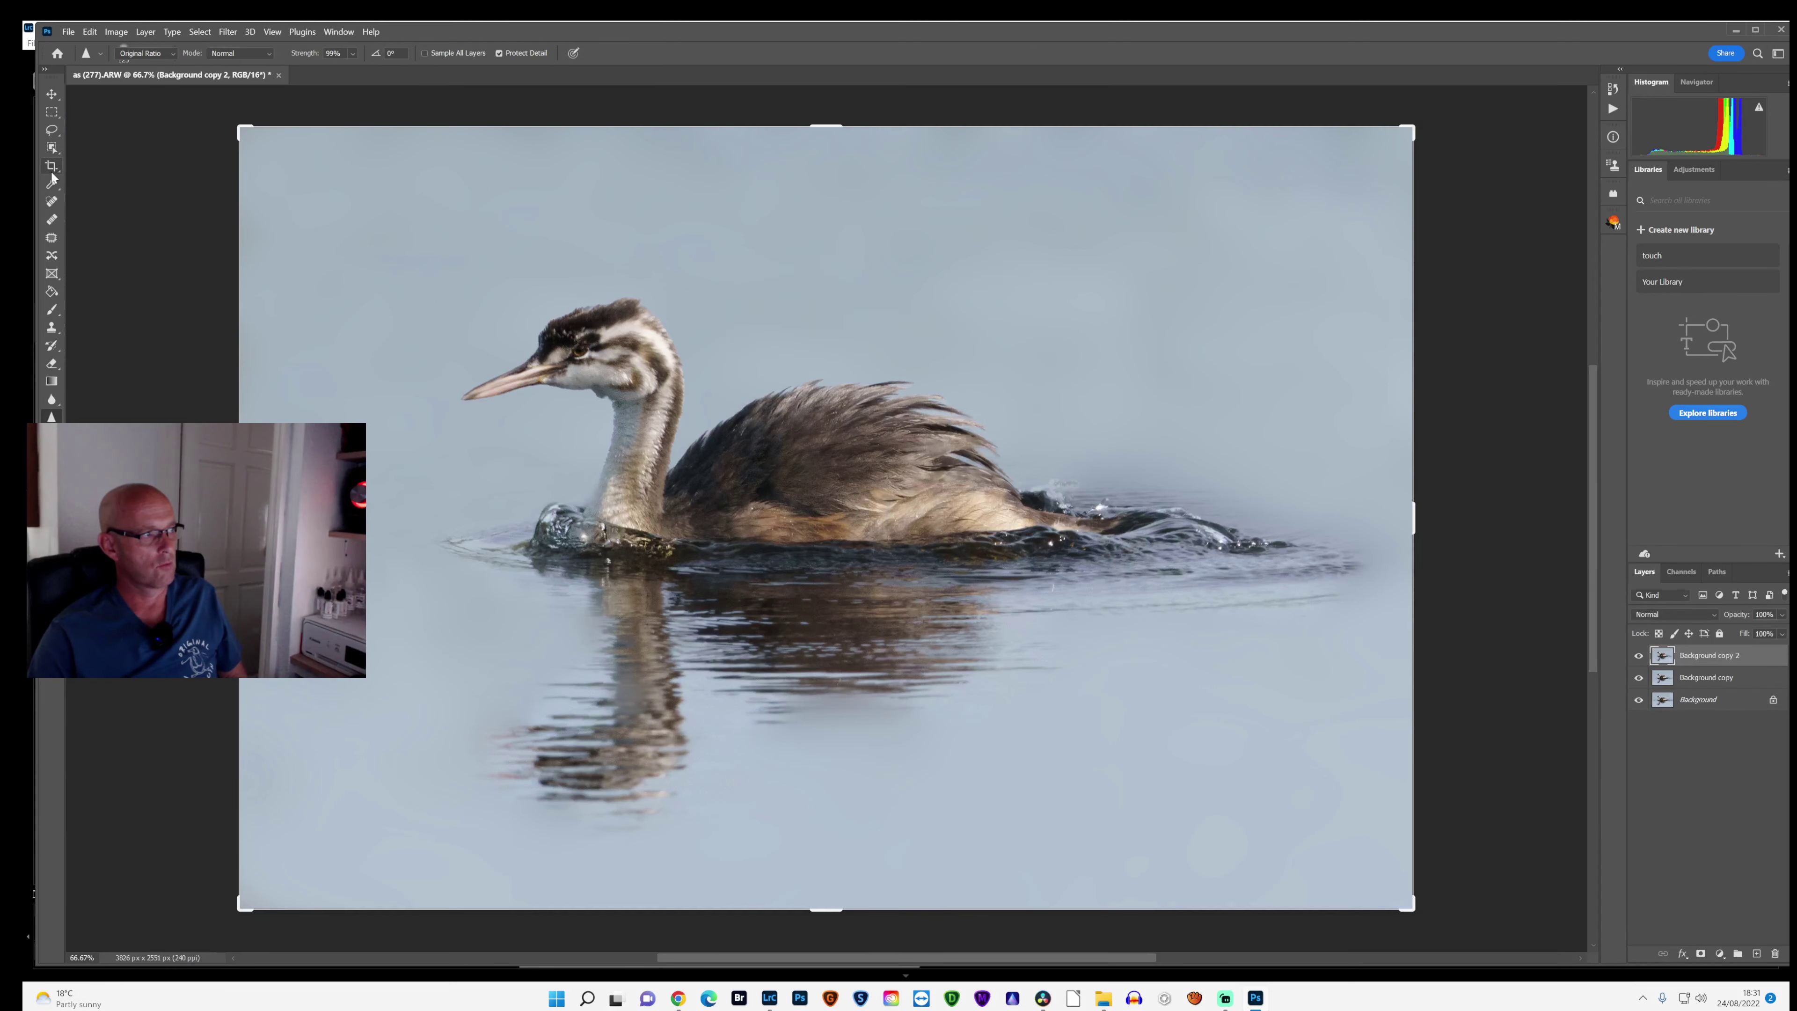
key("w")
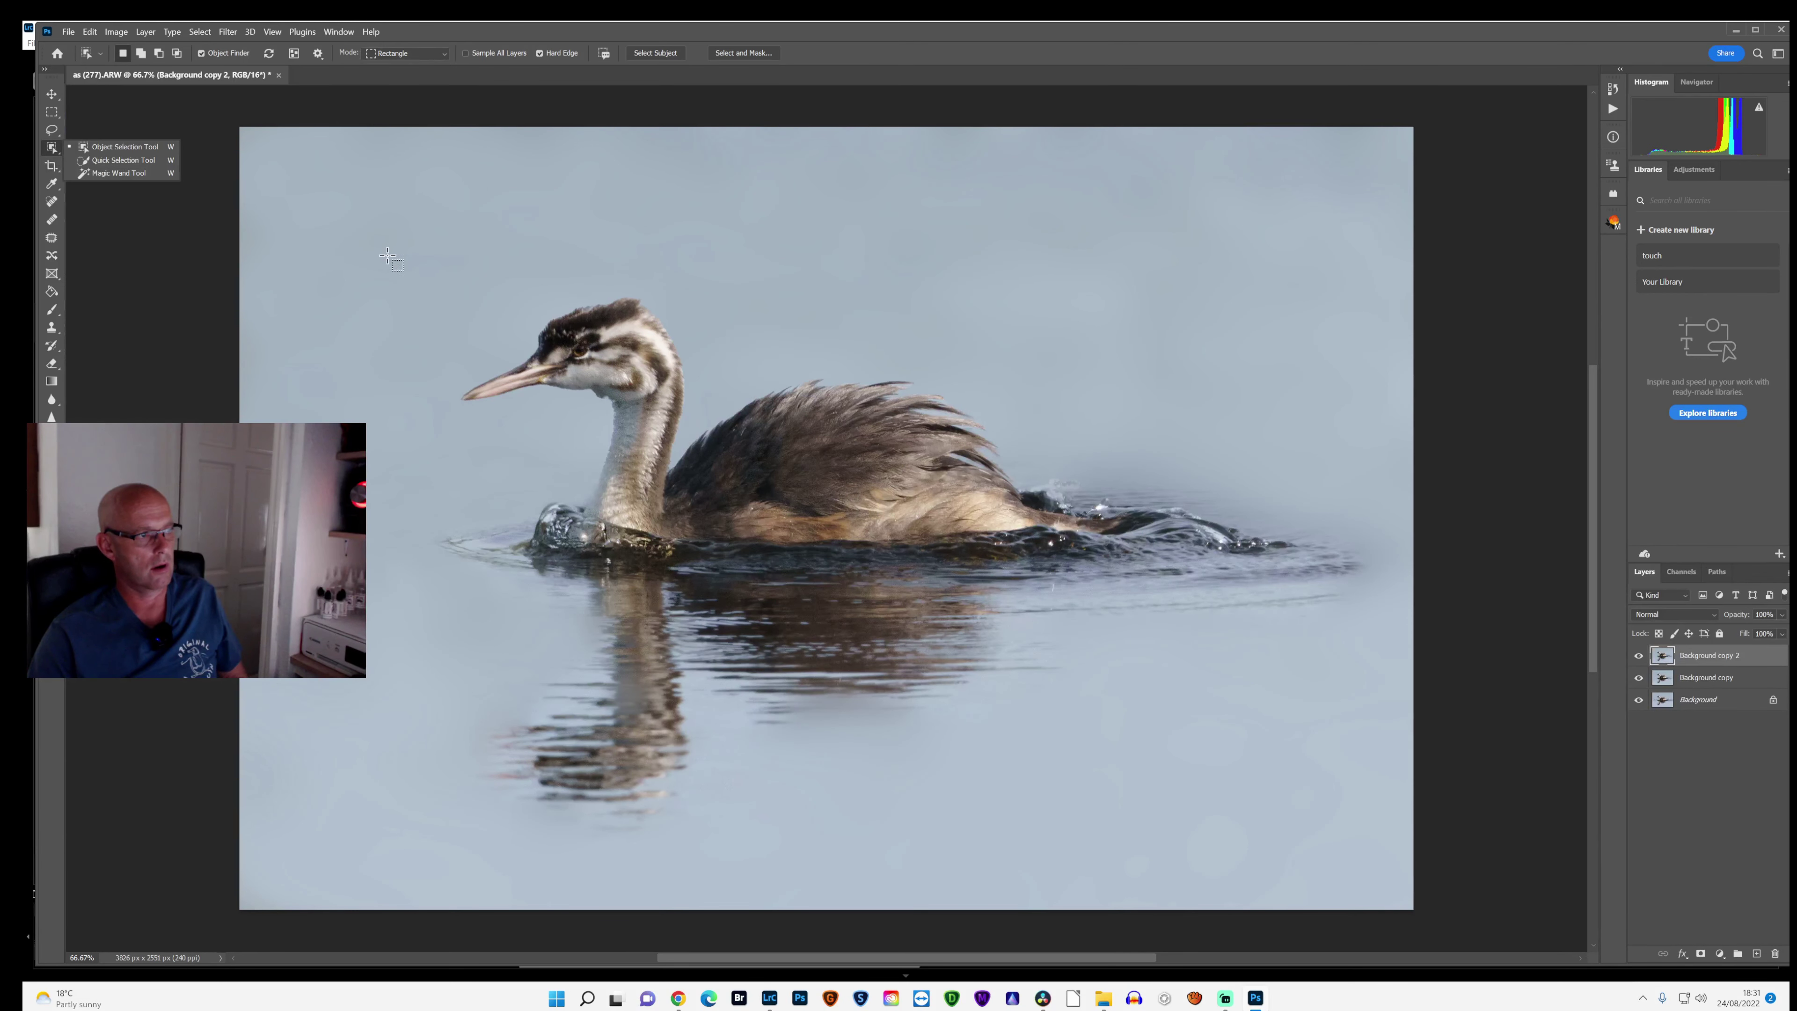
left_click_drag(388, 256, 765, 505)
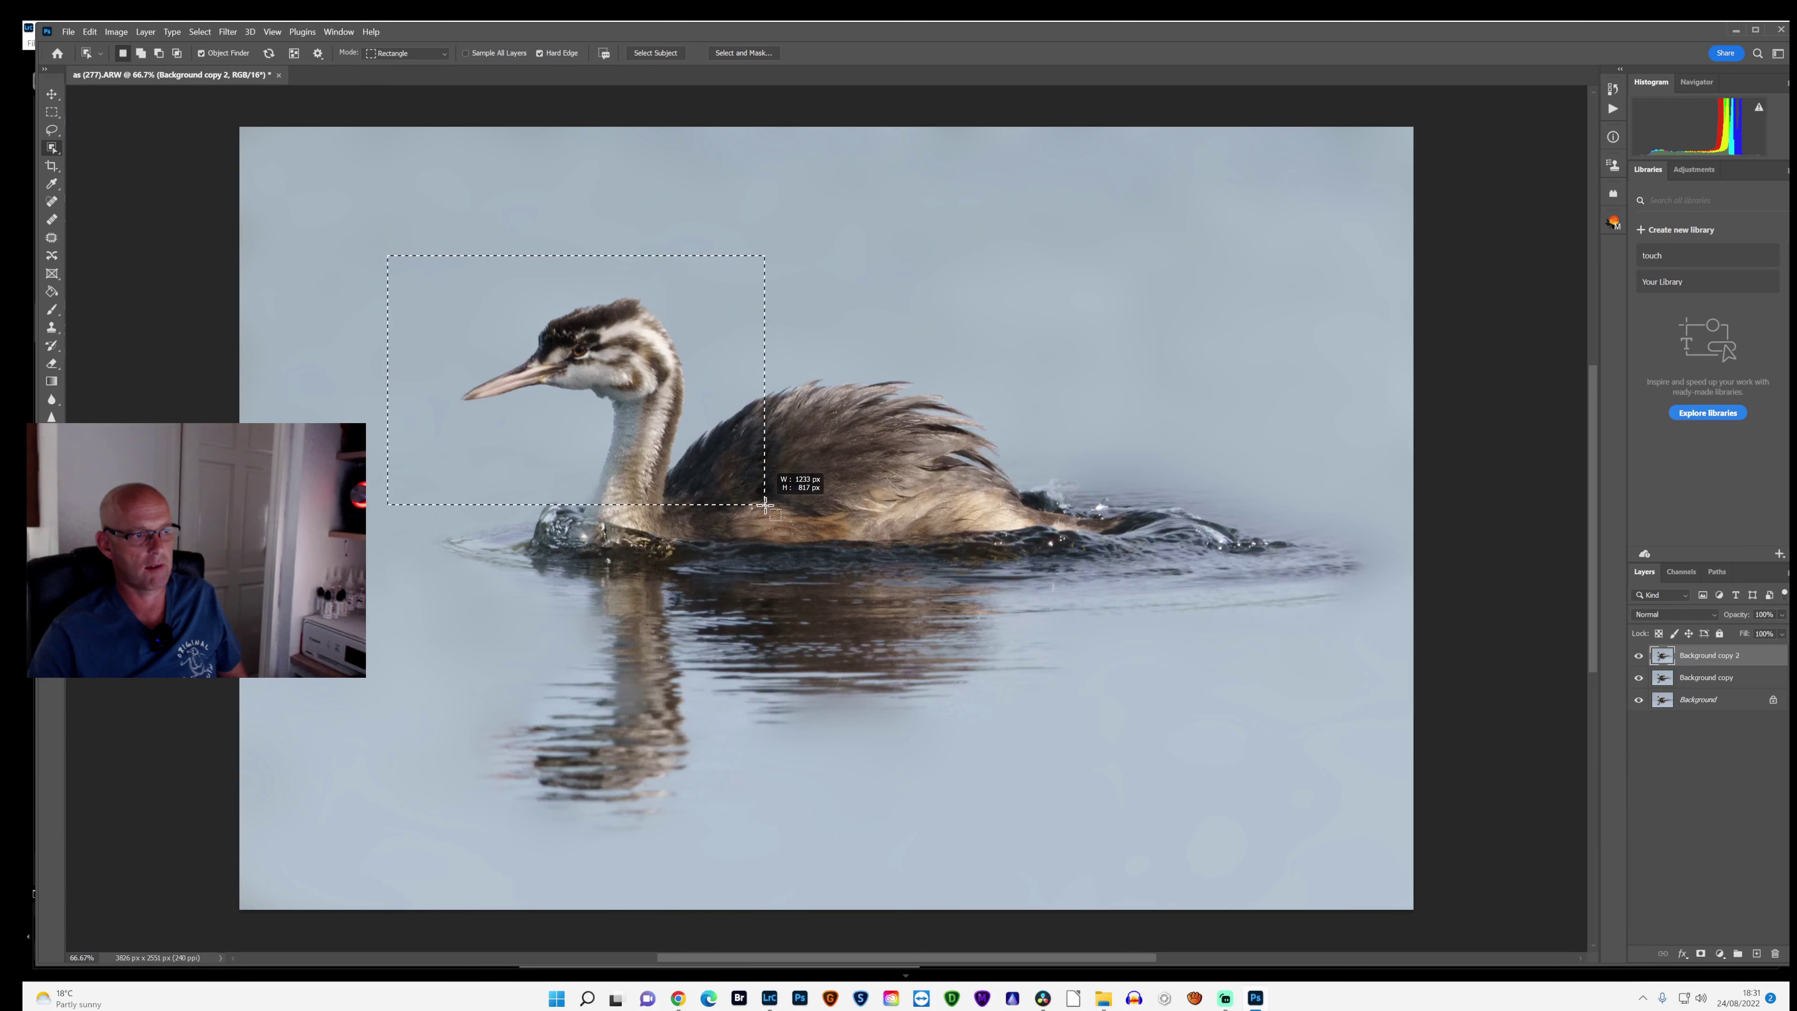
left_click_drag(765, 504, 765, 505)
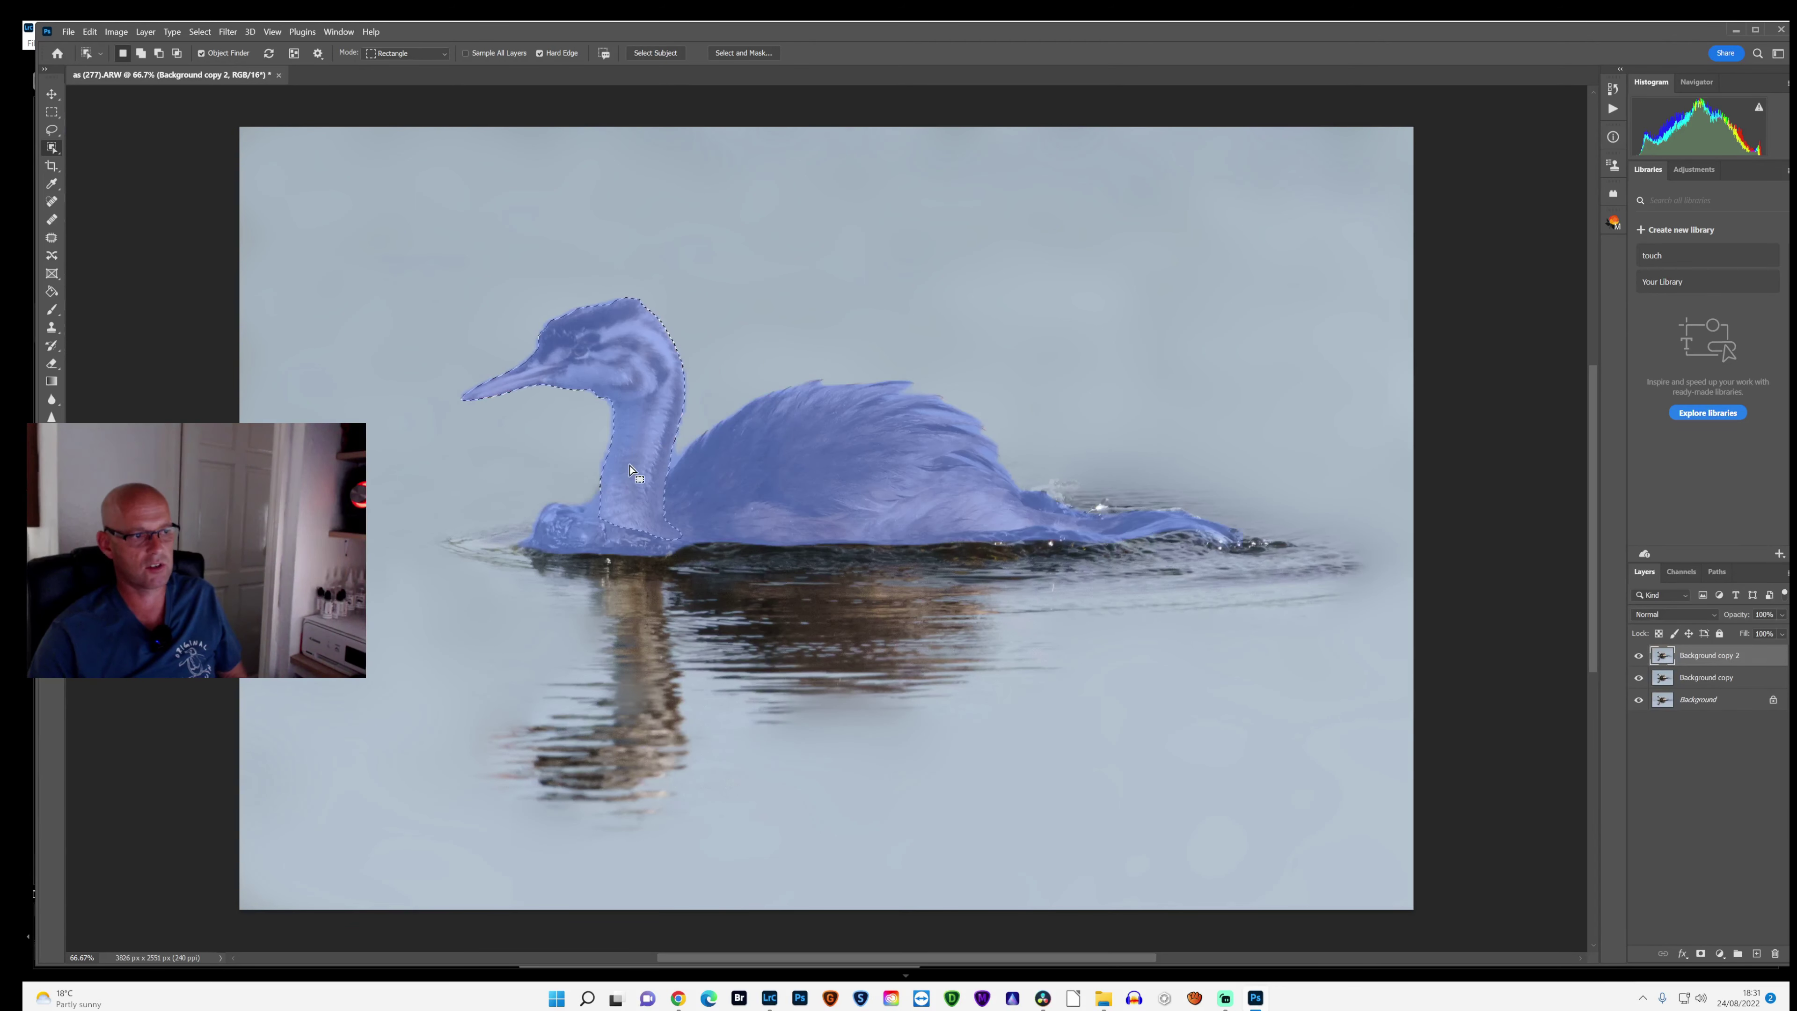
right_click(638, 421)
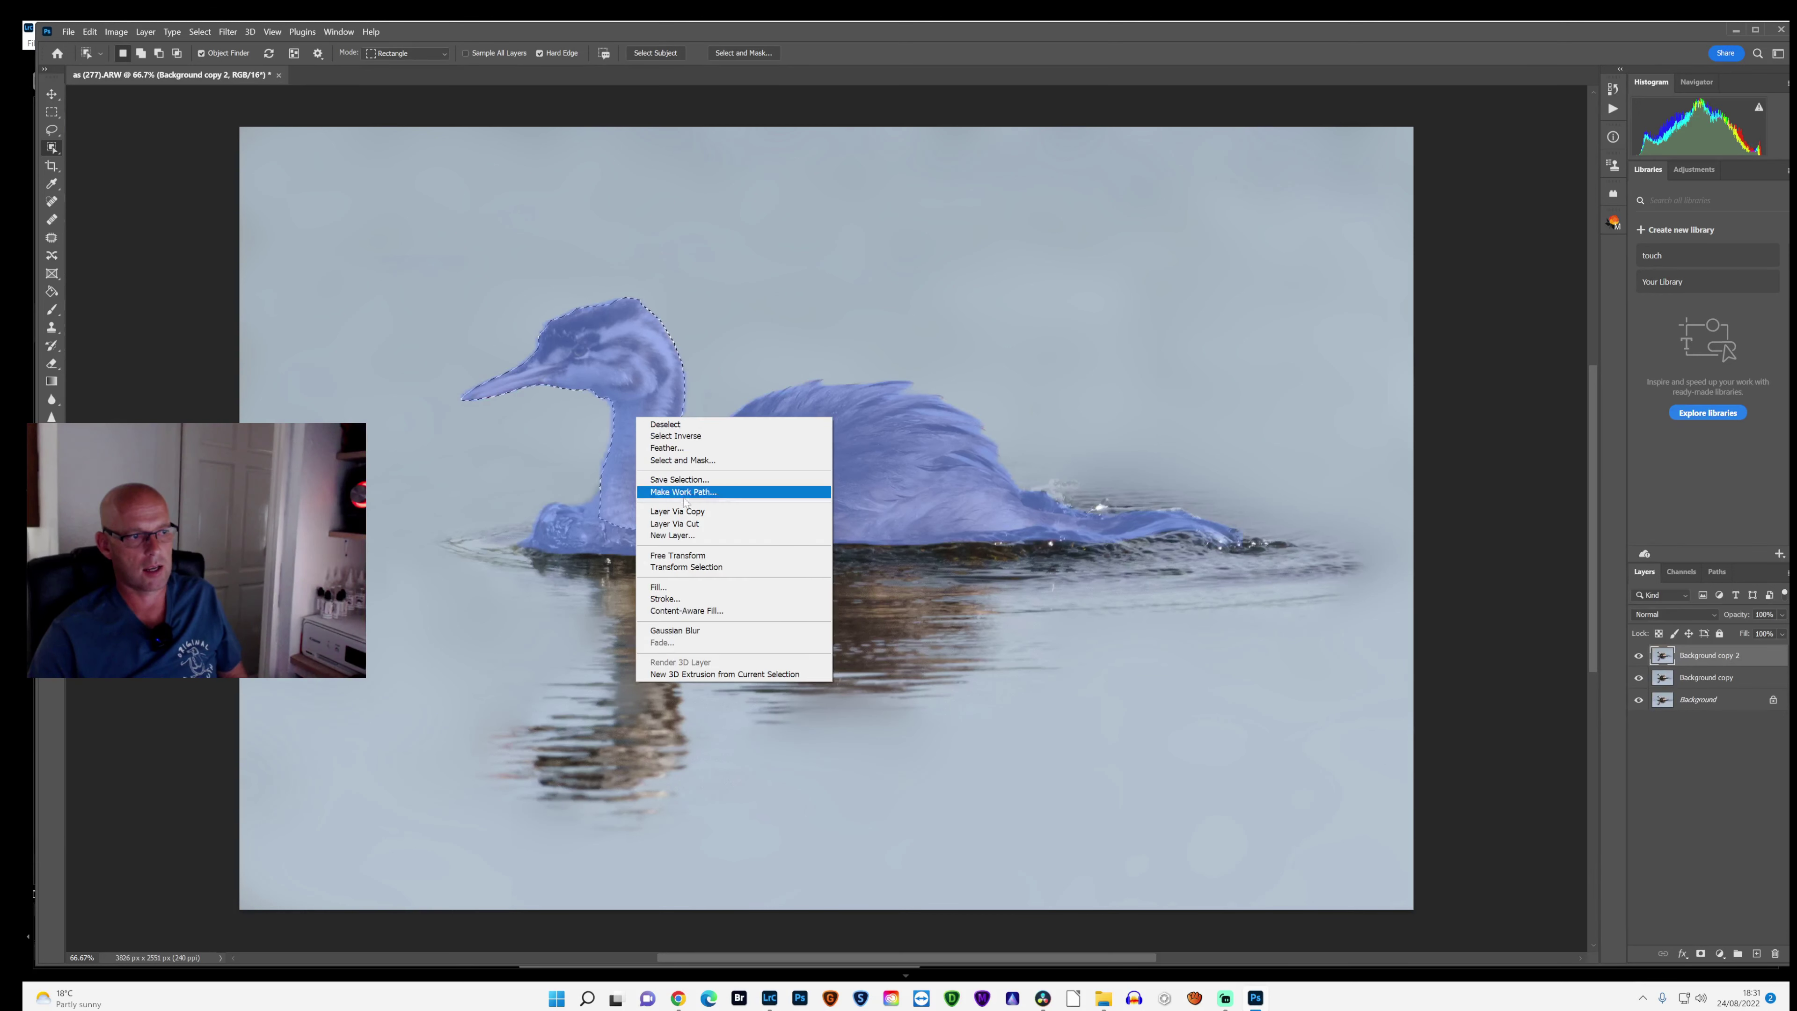
left_click(675, 524)
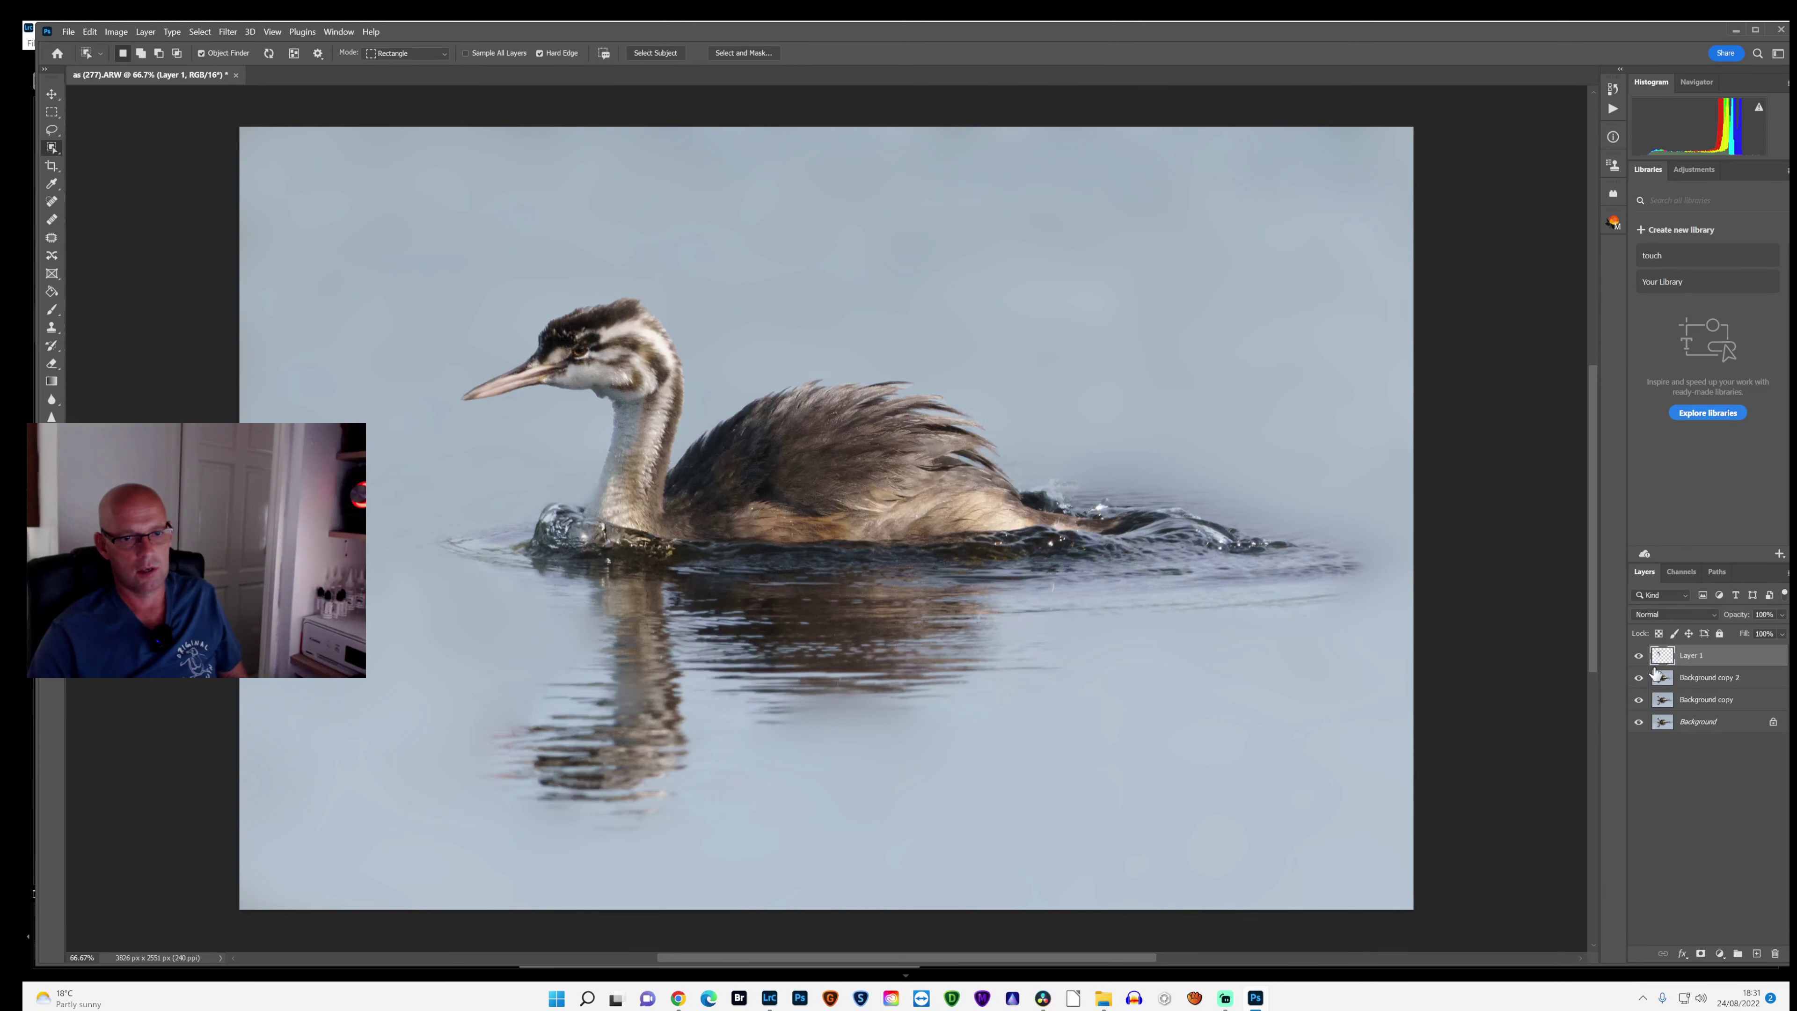
Step: Clear the stray selection on the bird's neck and save the document
left_click_drag(624, 457, 646, 399)
key("ctrl+d")
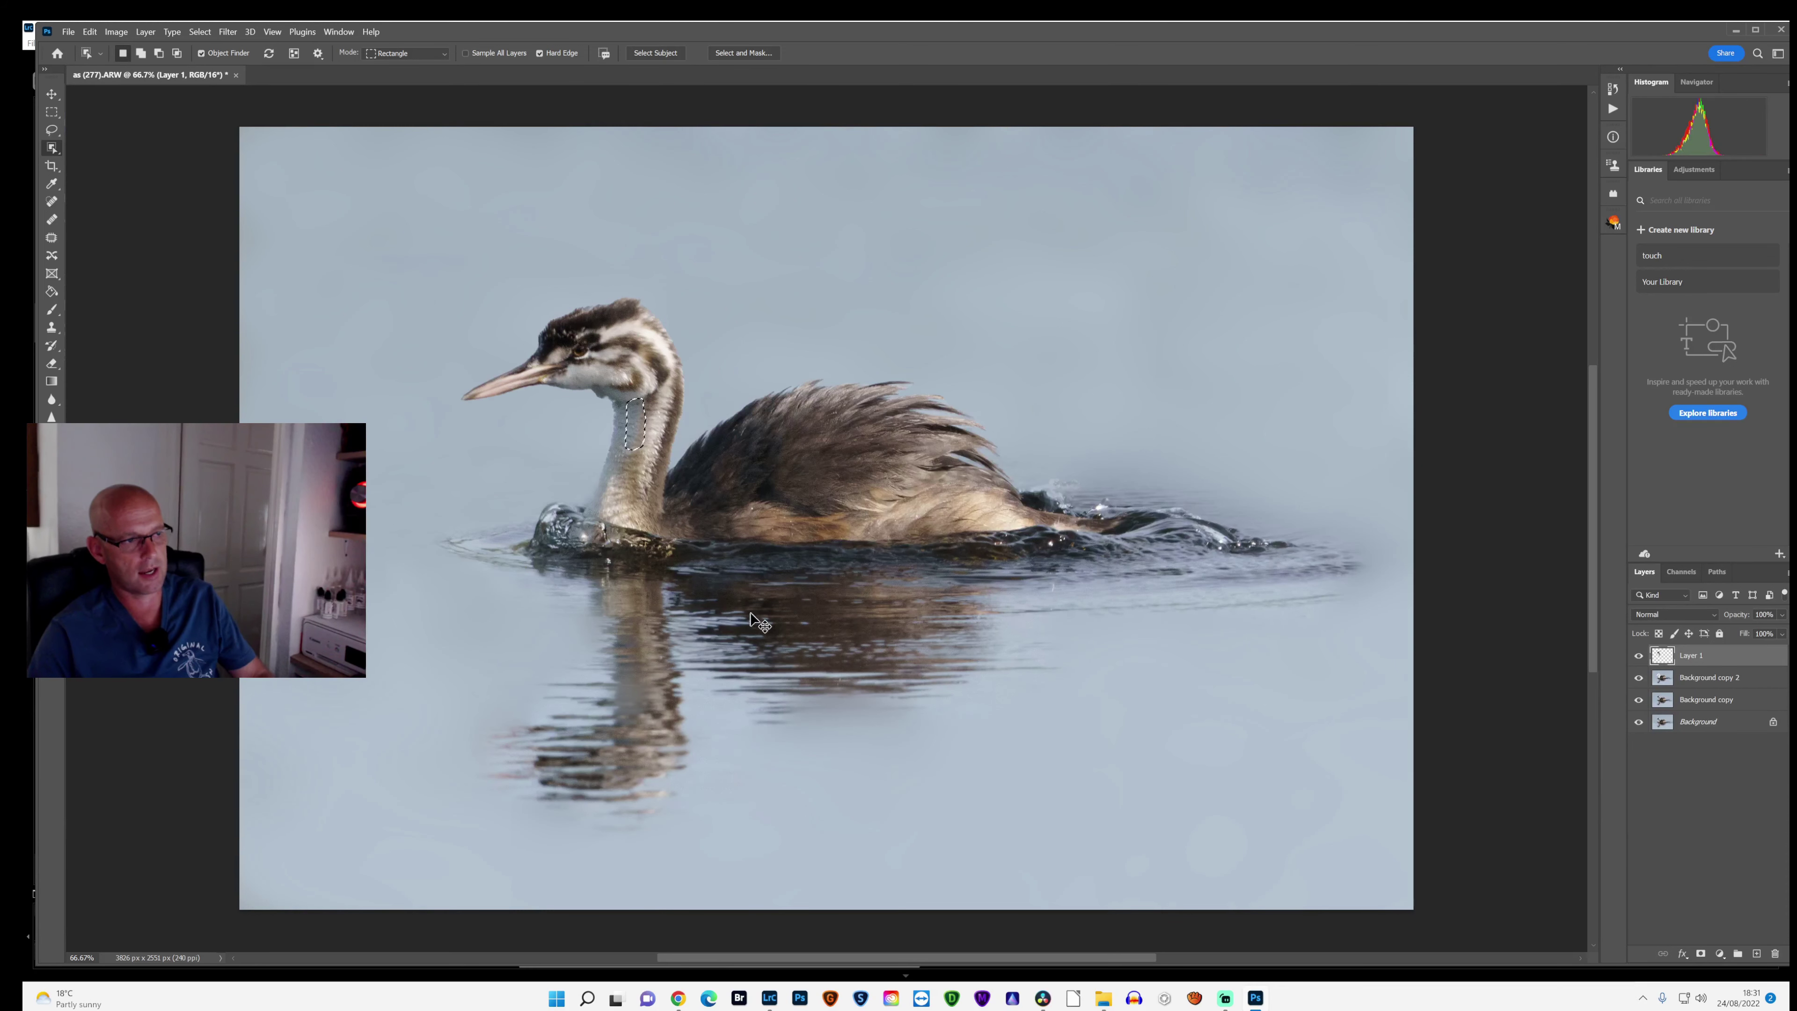
key("ctrl+s")
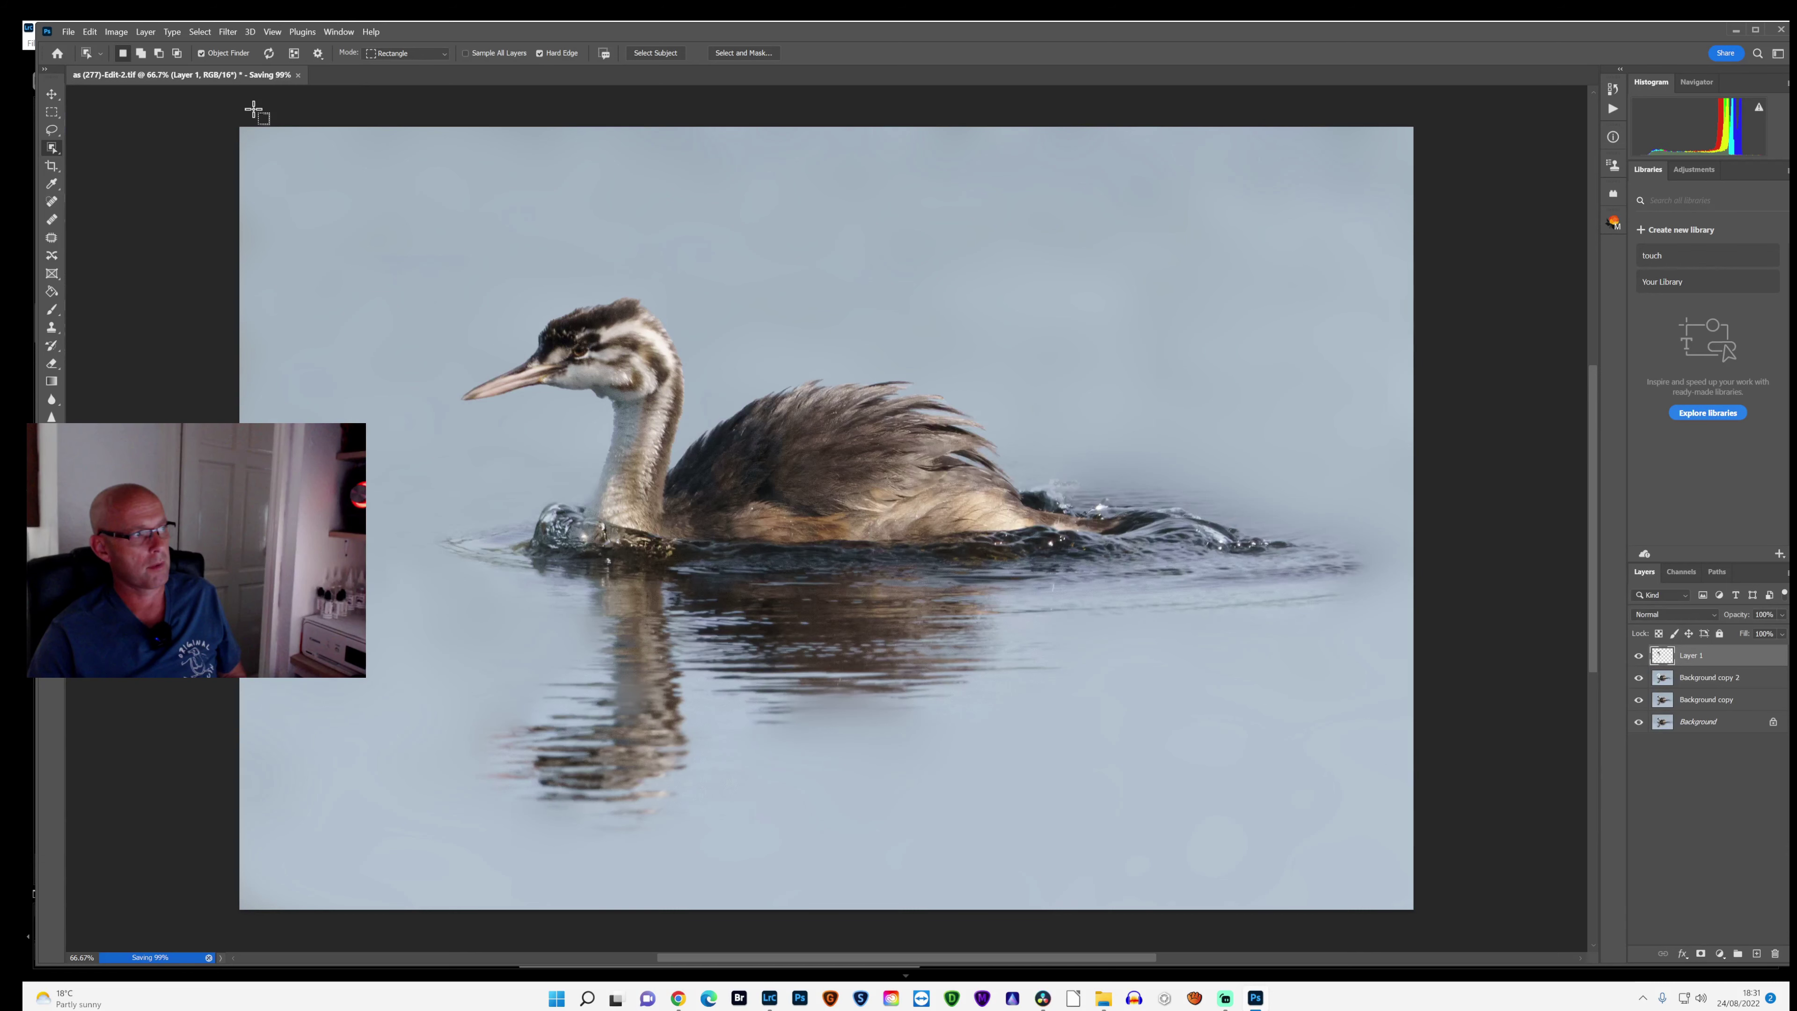
Step: Apply the Camera Raw filter to the head-and-neck layer with Blues saturation -100, Aquas saturation -16 and Temperature +7
left_click(228, 32)
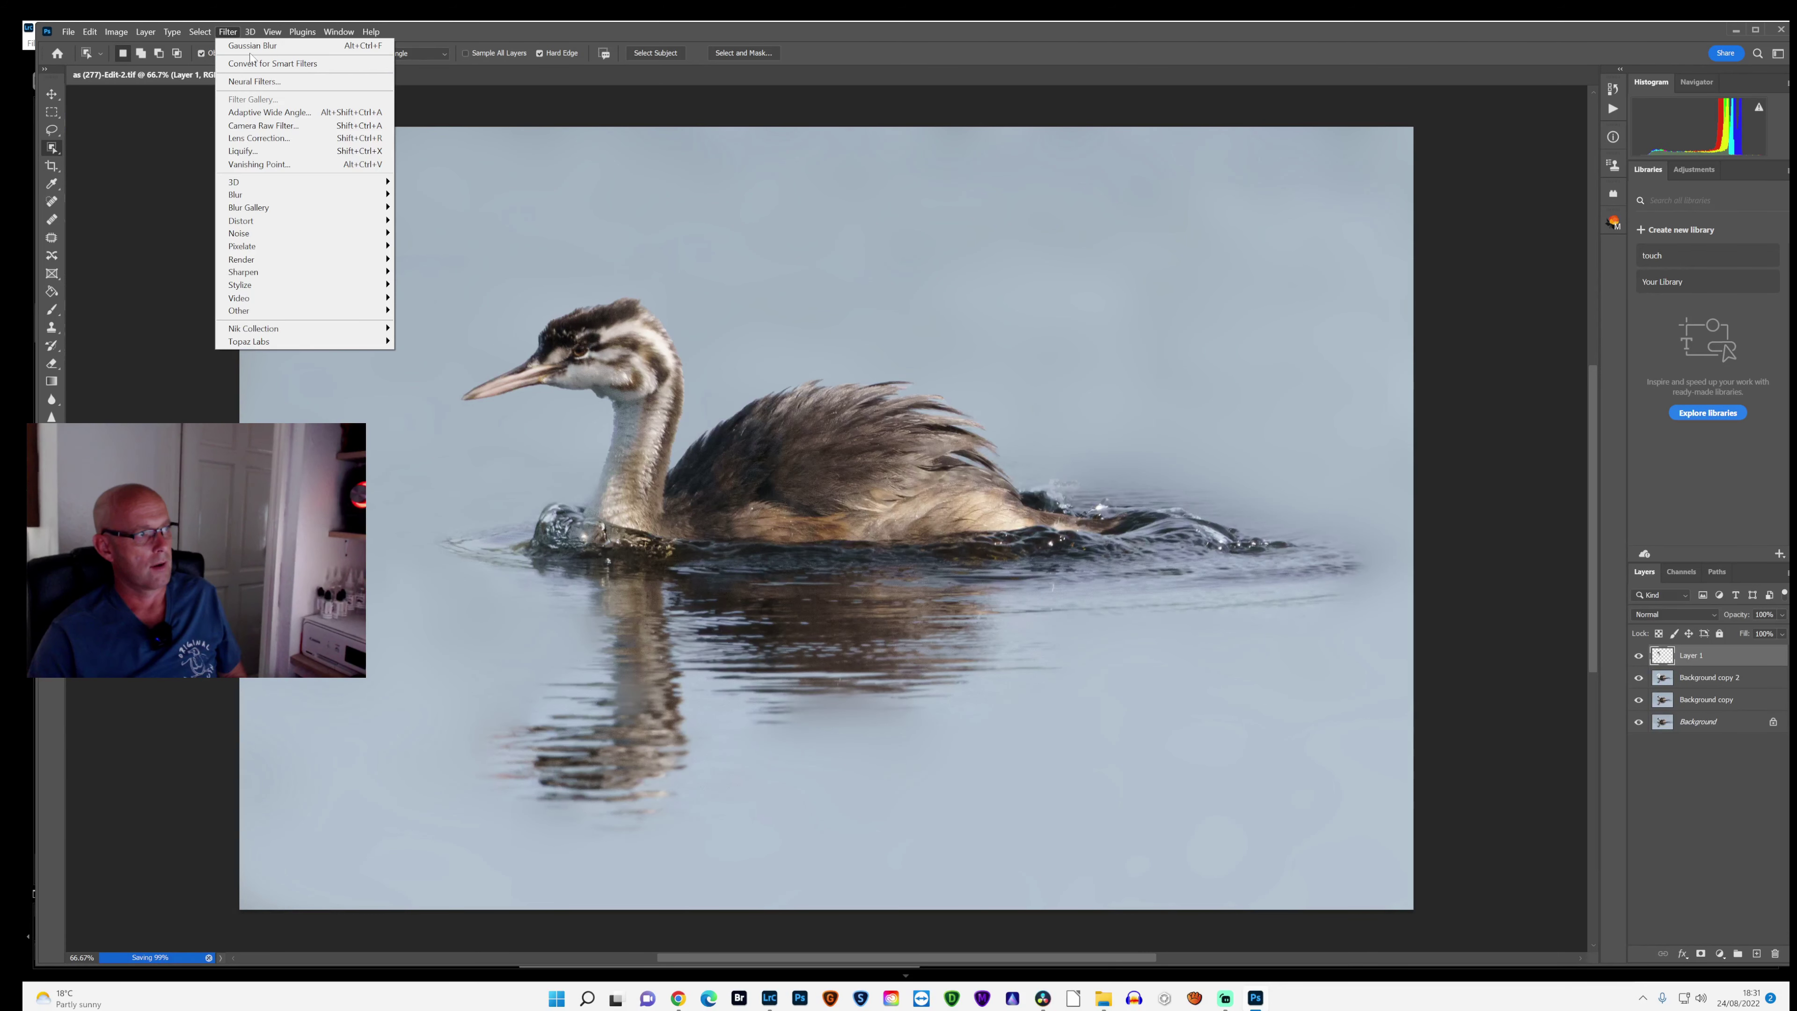
left_click(261, 128)
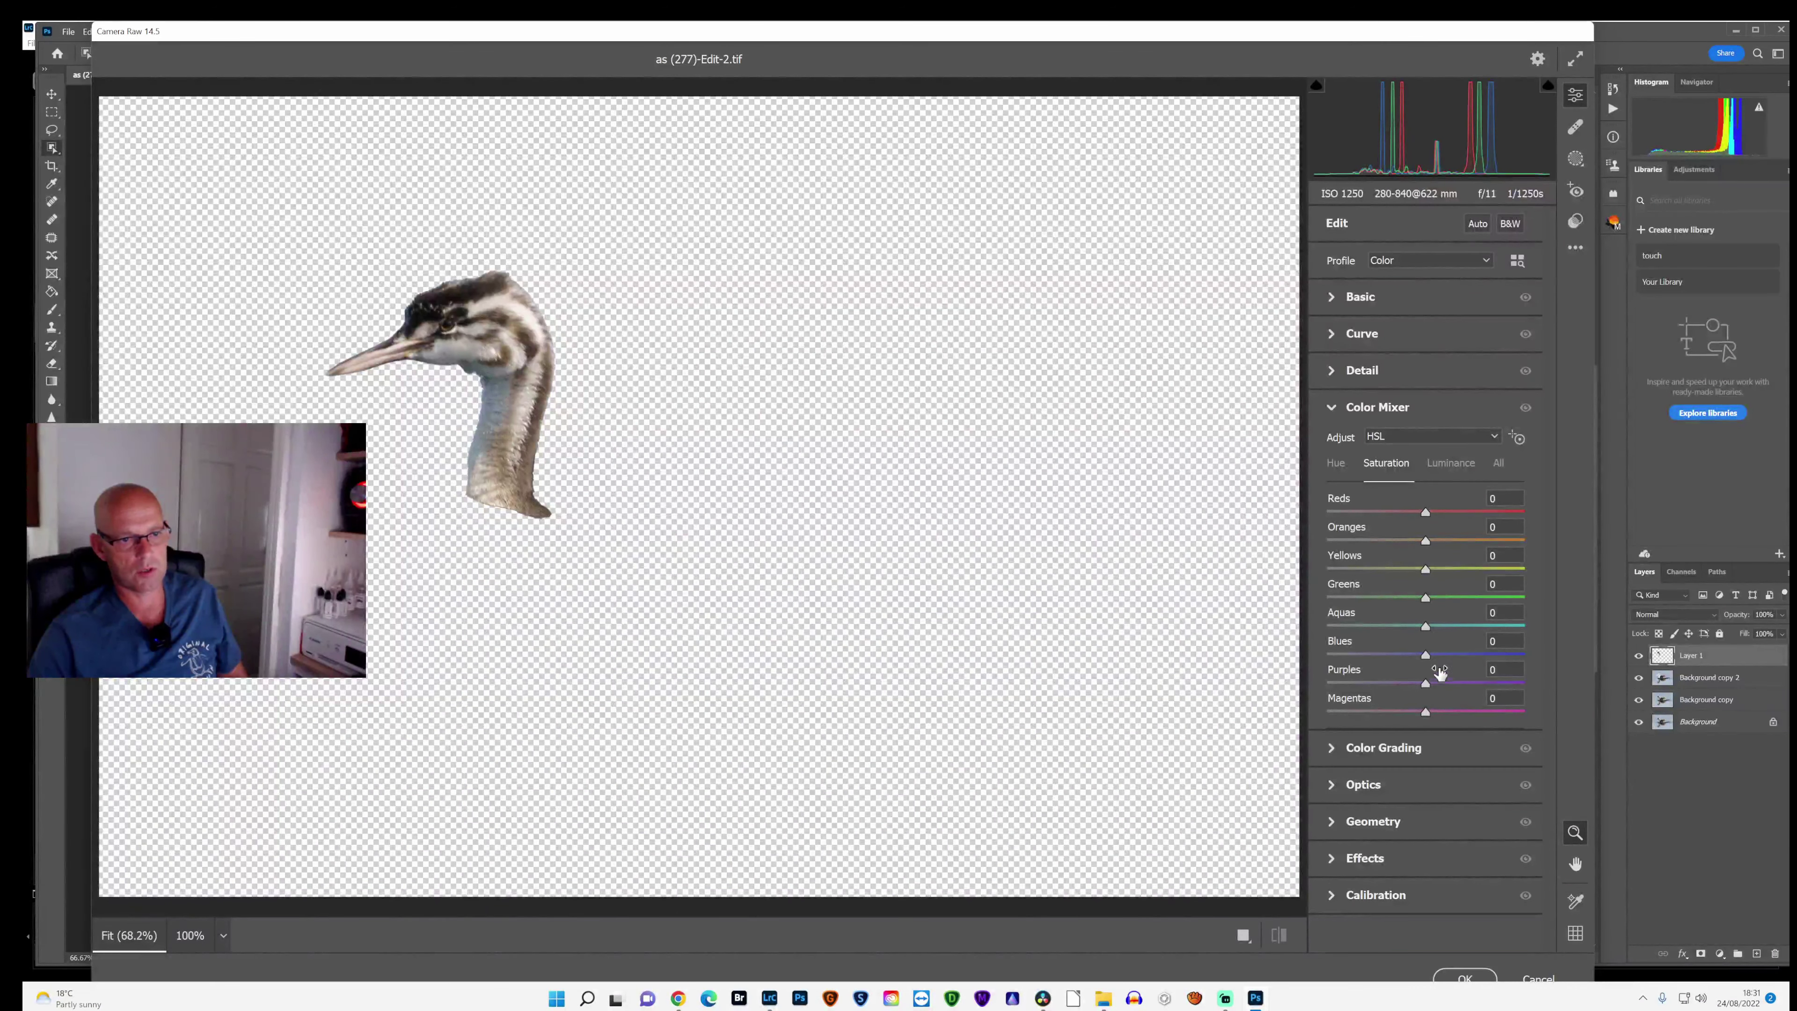
mouse_move(1425, 656)
left_mouse_down()
mouse_move(1327, 657)
mouse_move(1410, 626)
left_mouse_up()
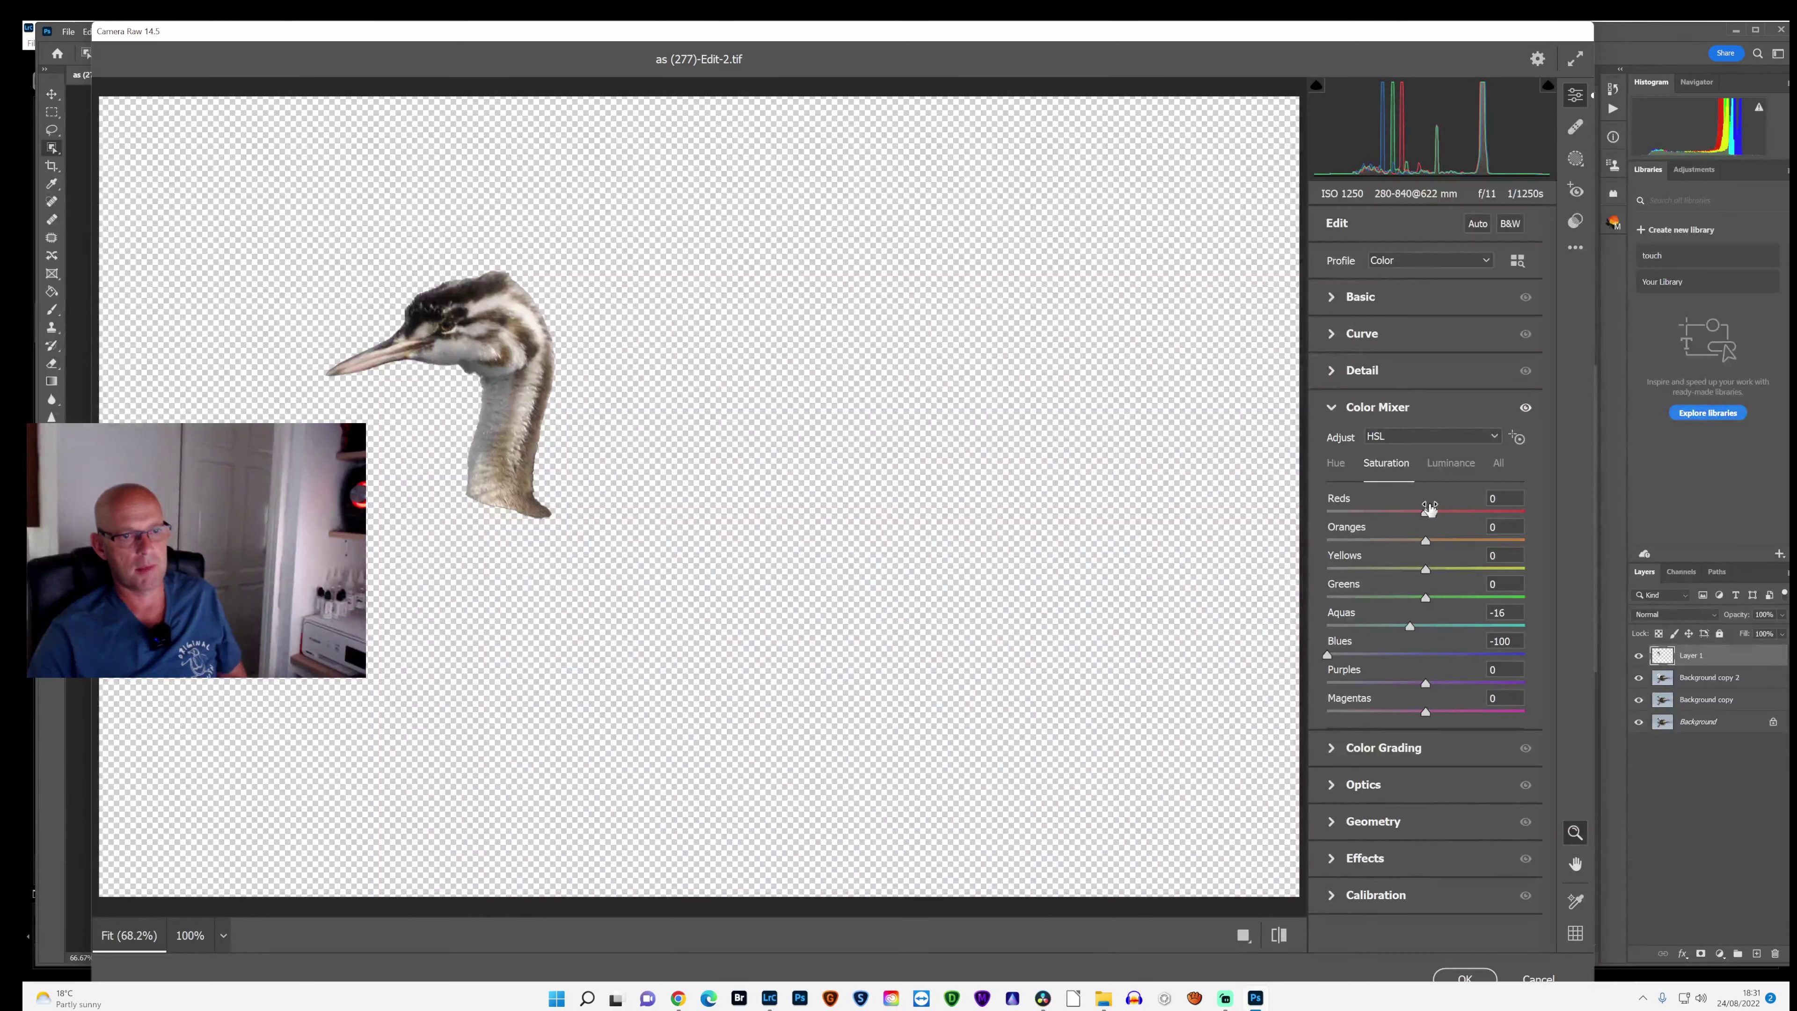
left_click(1357, 304)
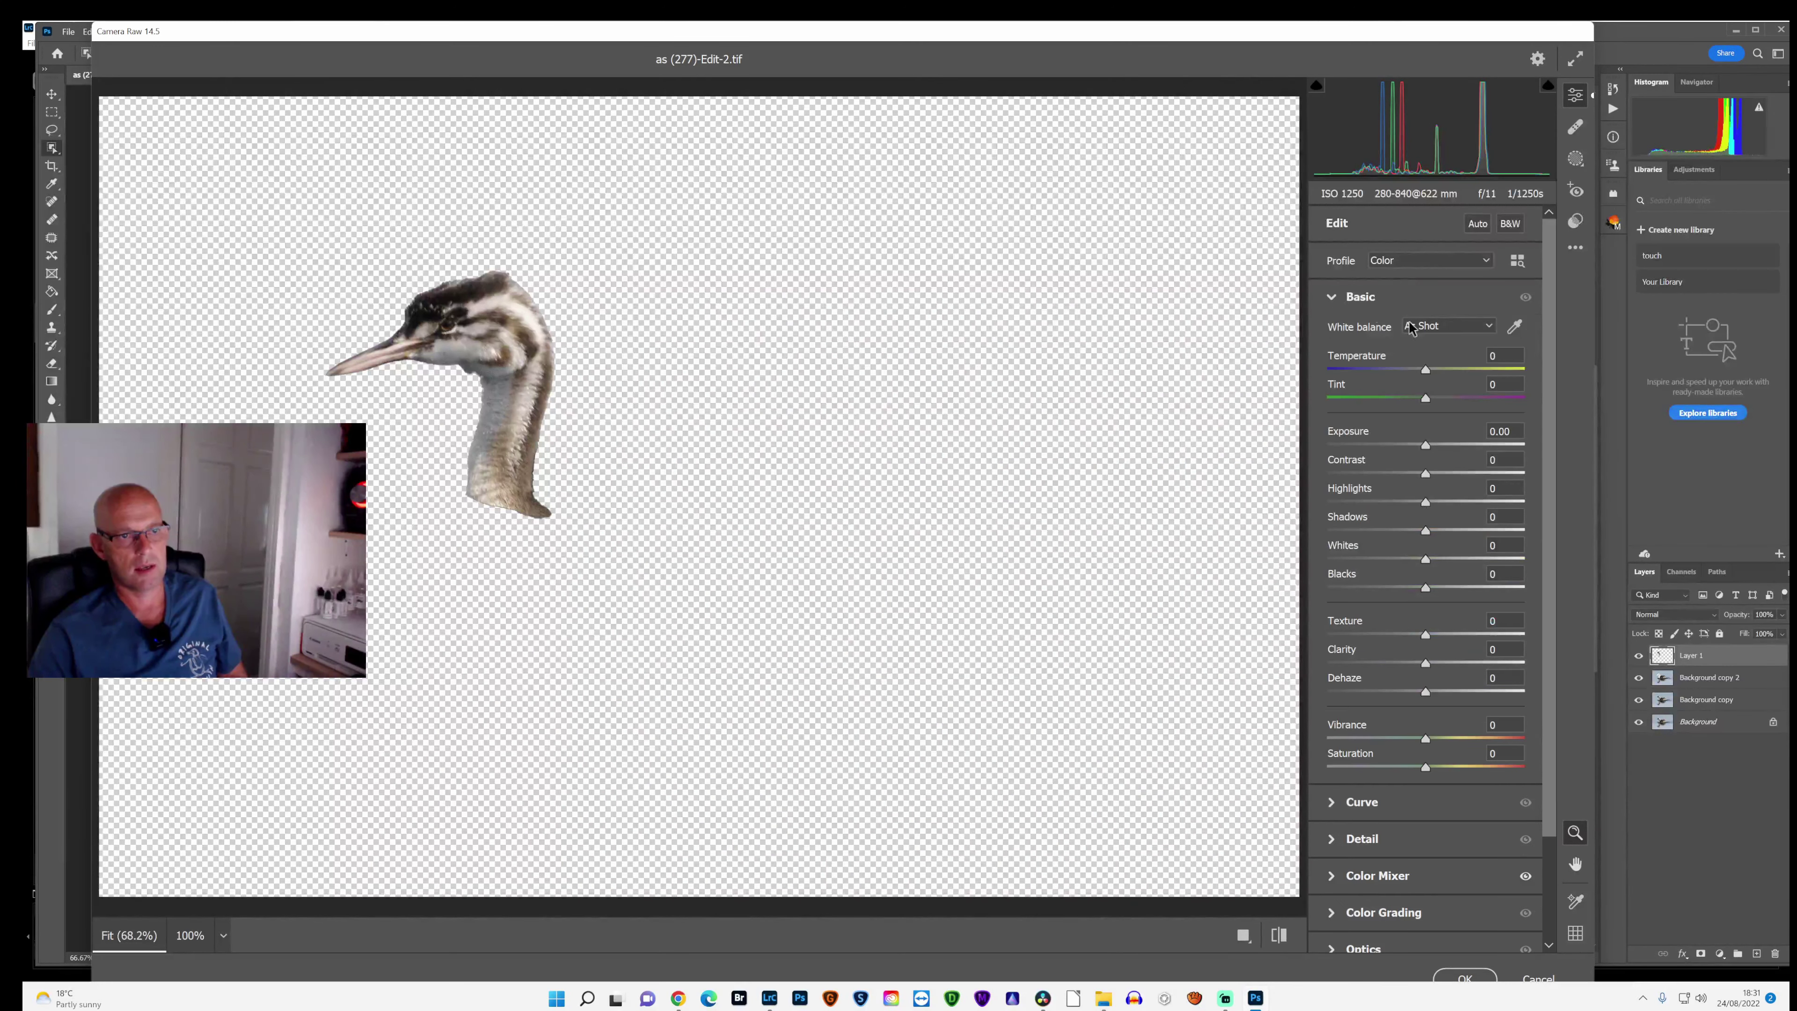
left_click_drag(1427, 375, 1434, 376)
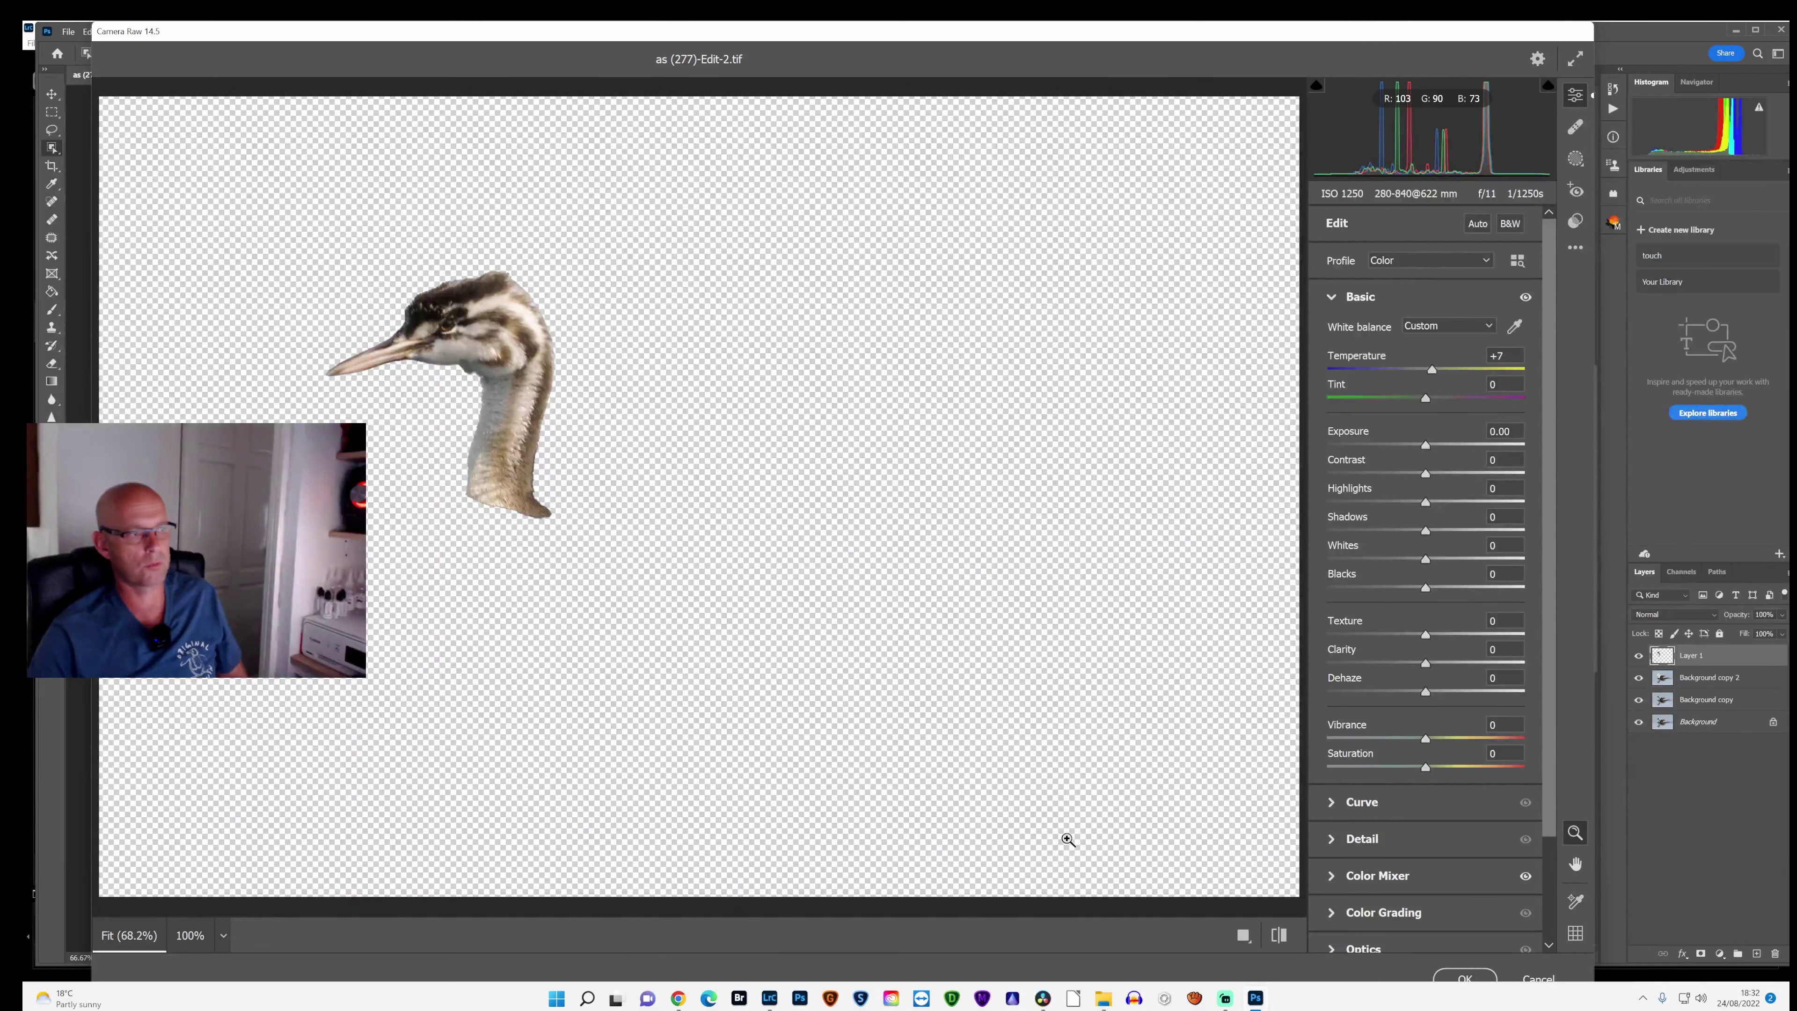
left_click(1465, 979)
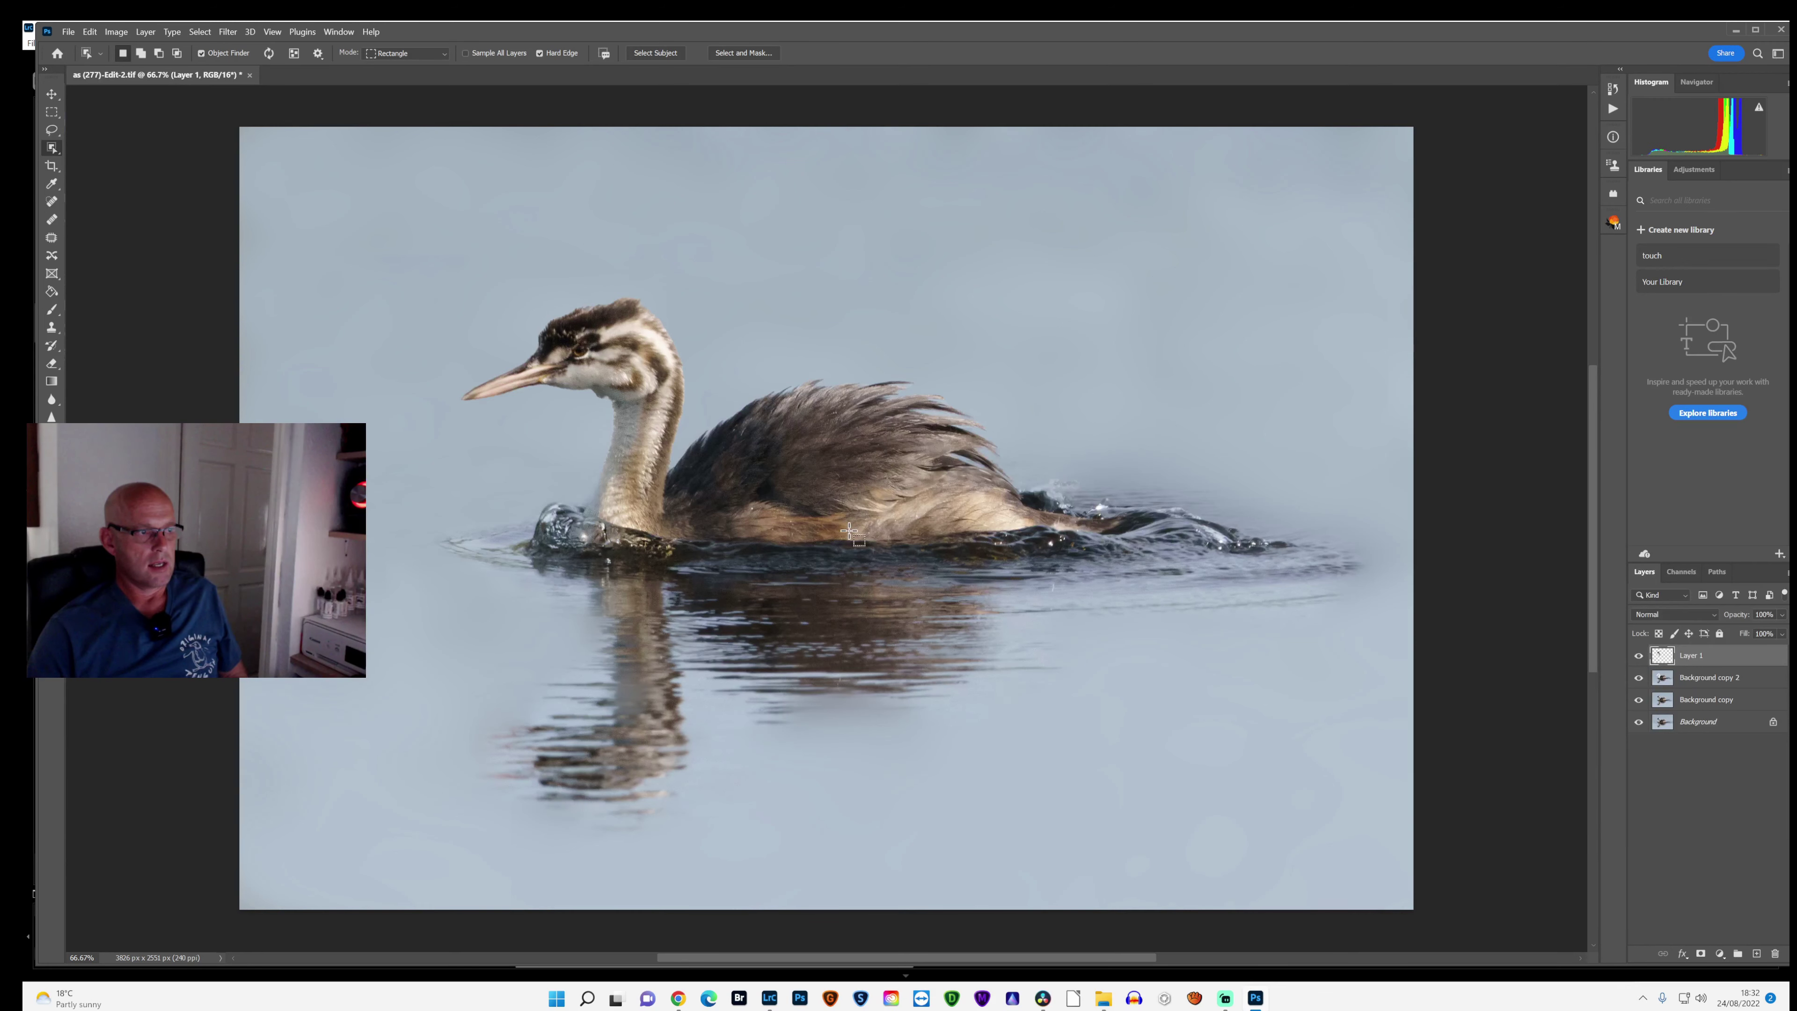
Step: Flatten the image and duplicate the Background layer as Background copy
right_click(1711, 732)
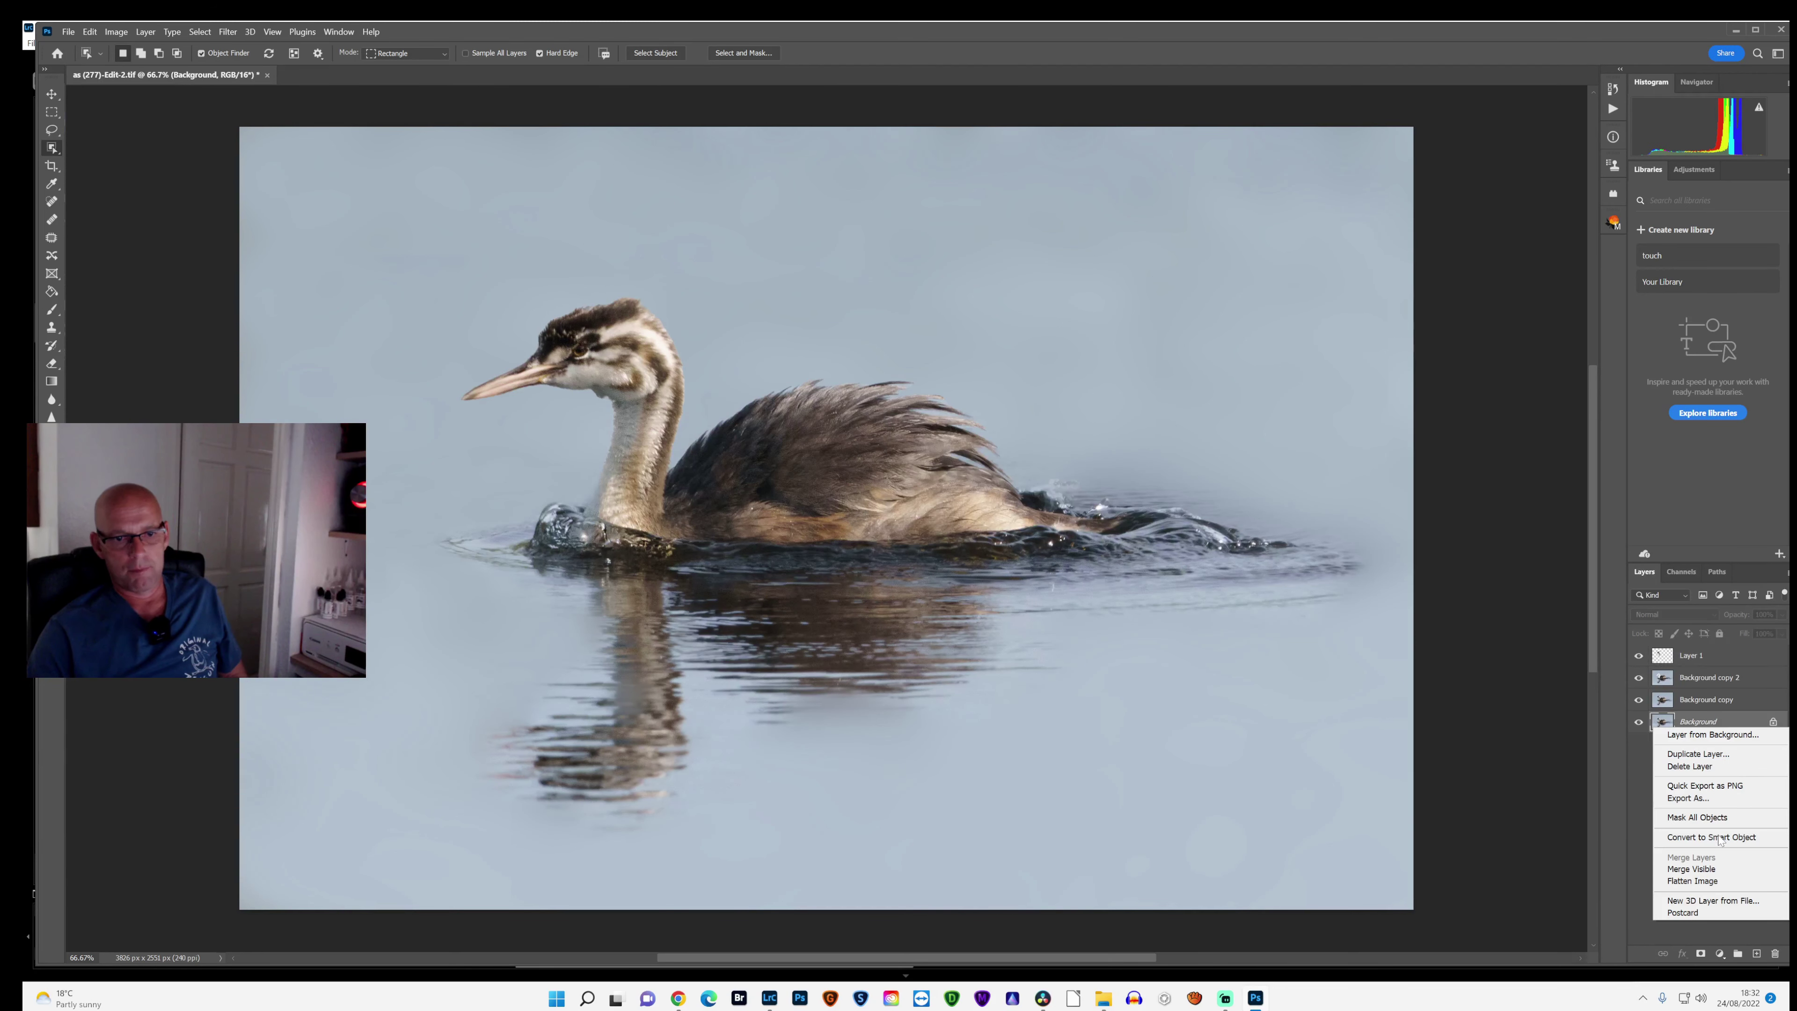
left_click(1728, 887)
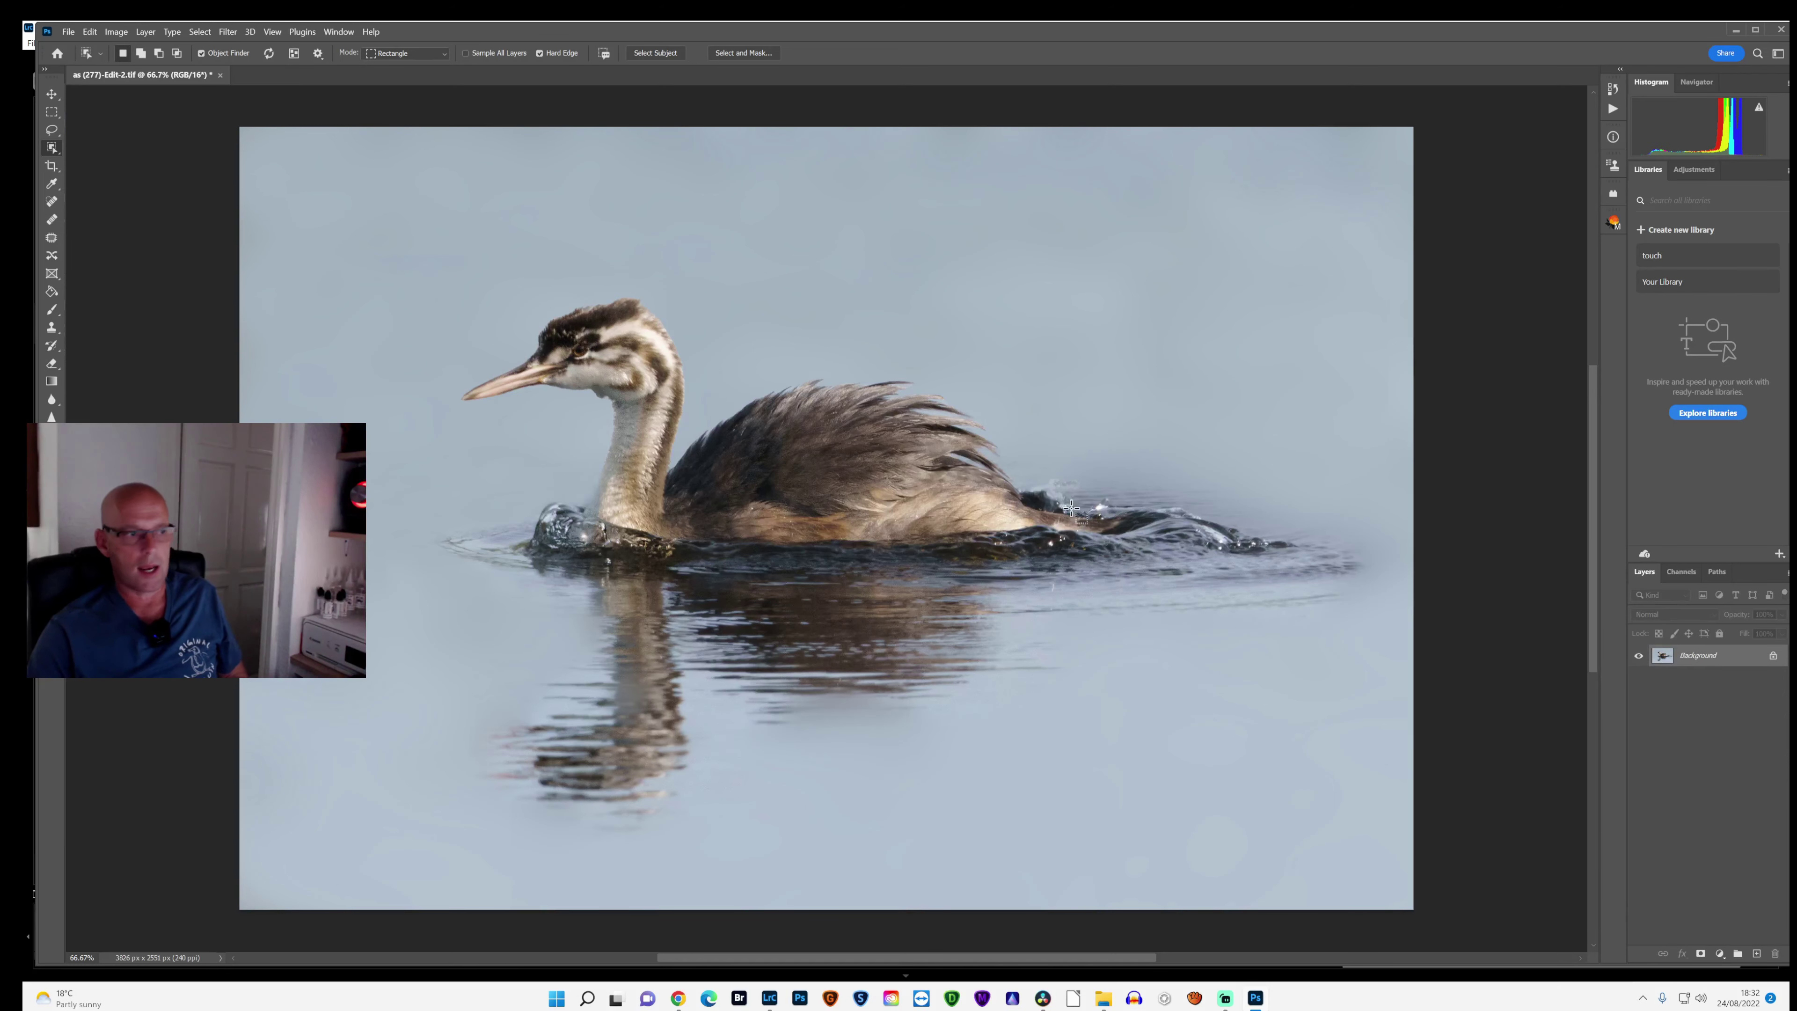
right_click(1716, 659)
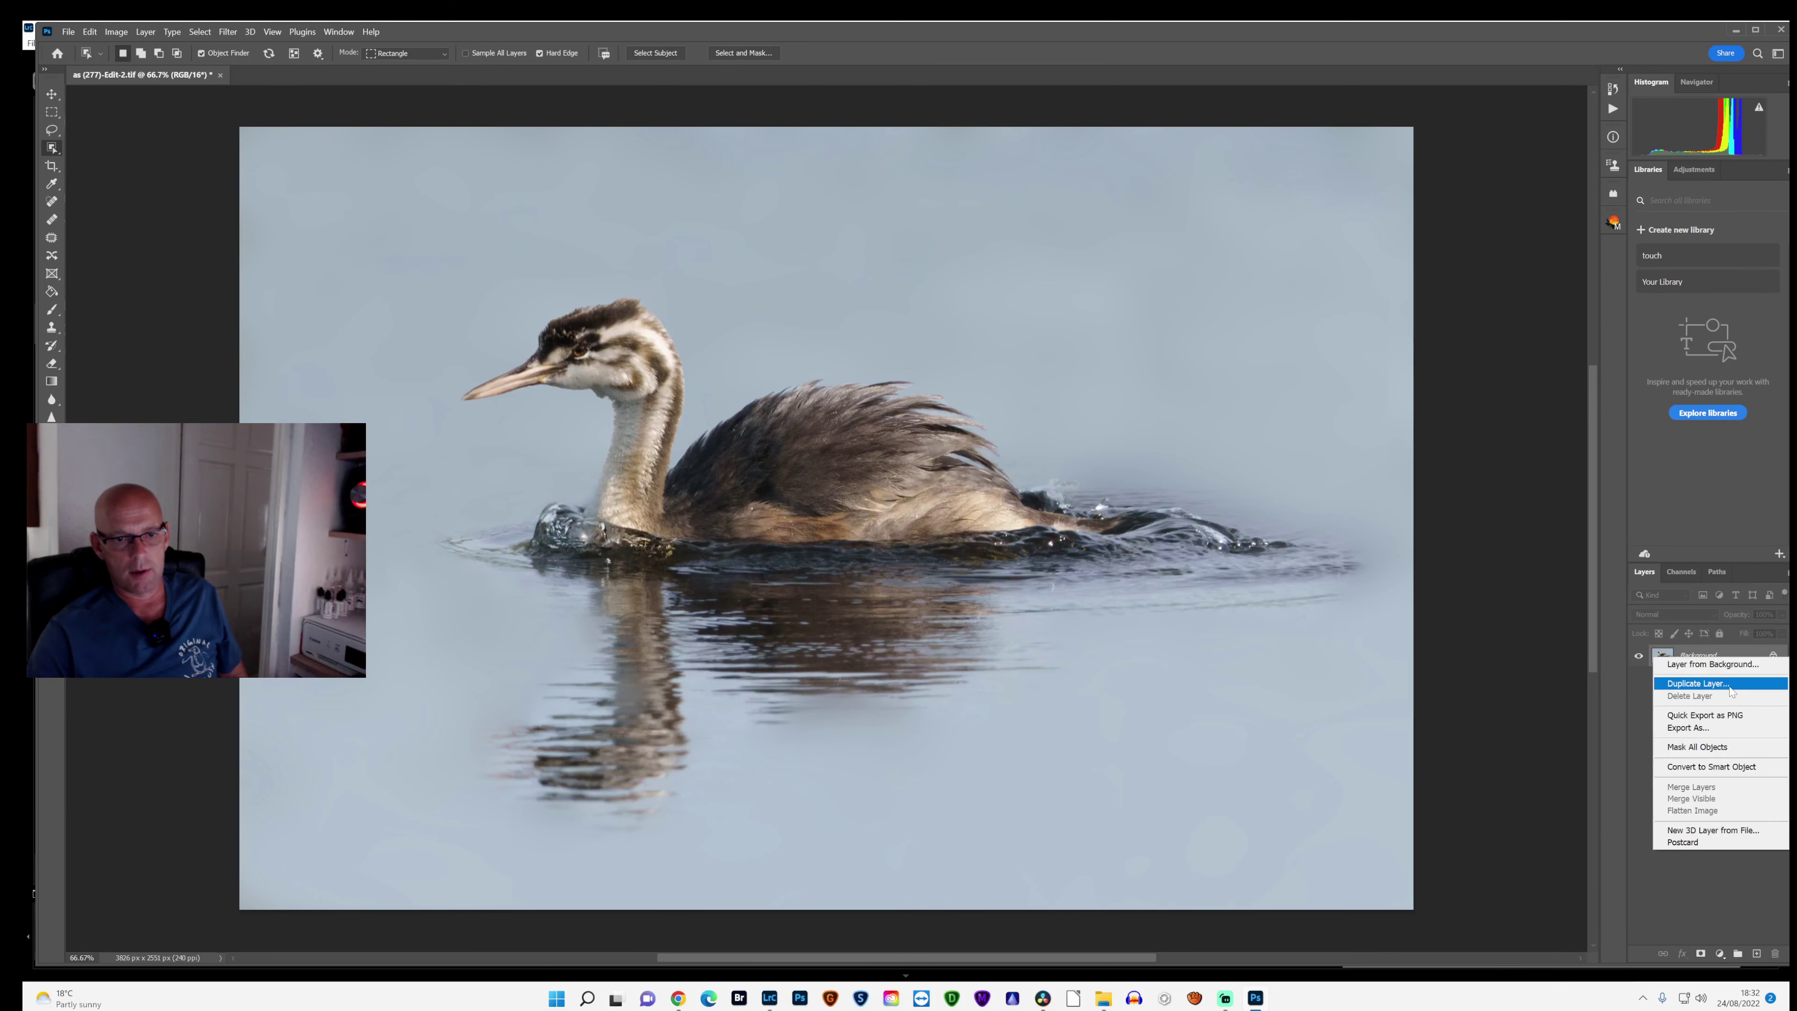
left_click(1698, 684)
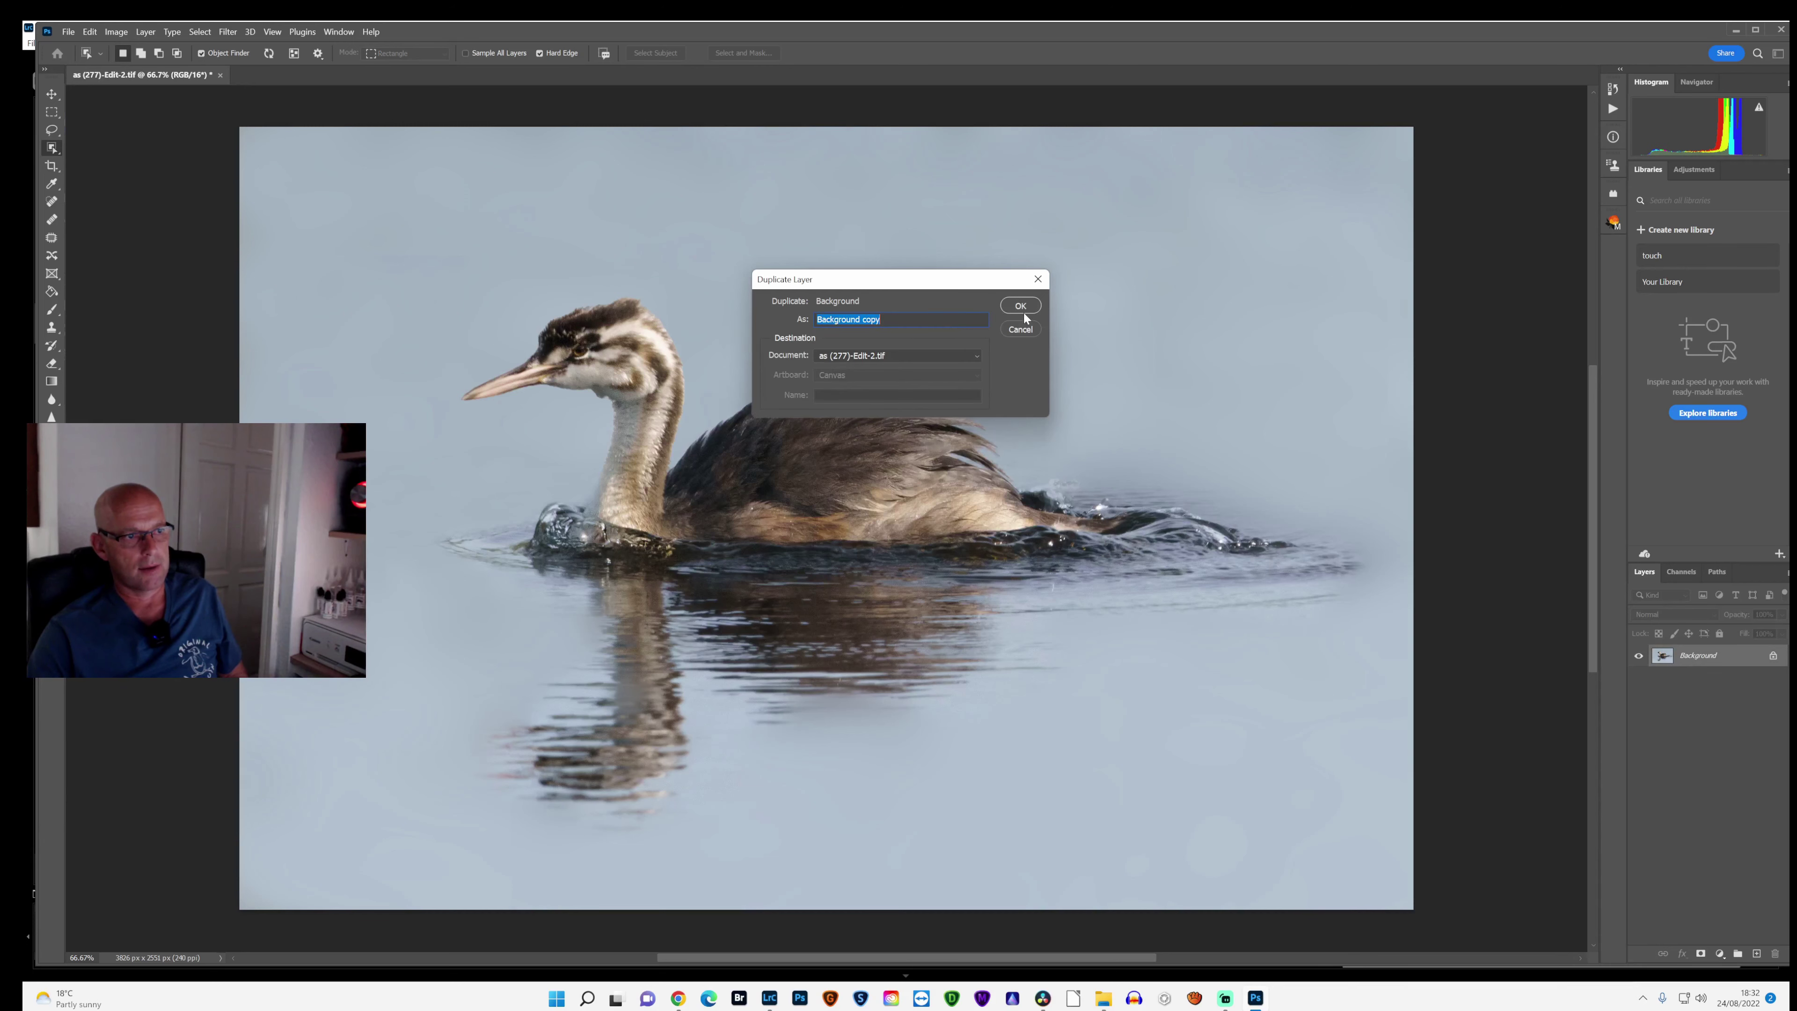
left_click(1023, 307)
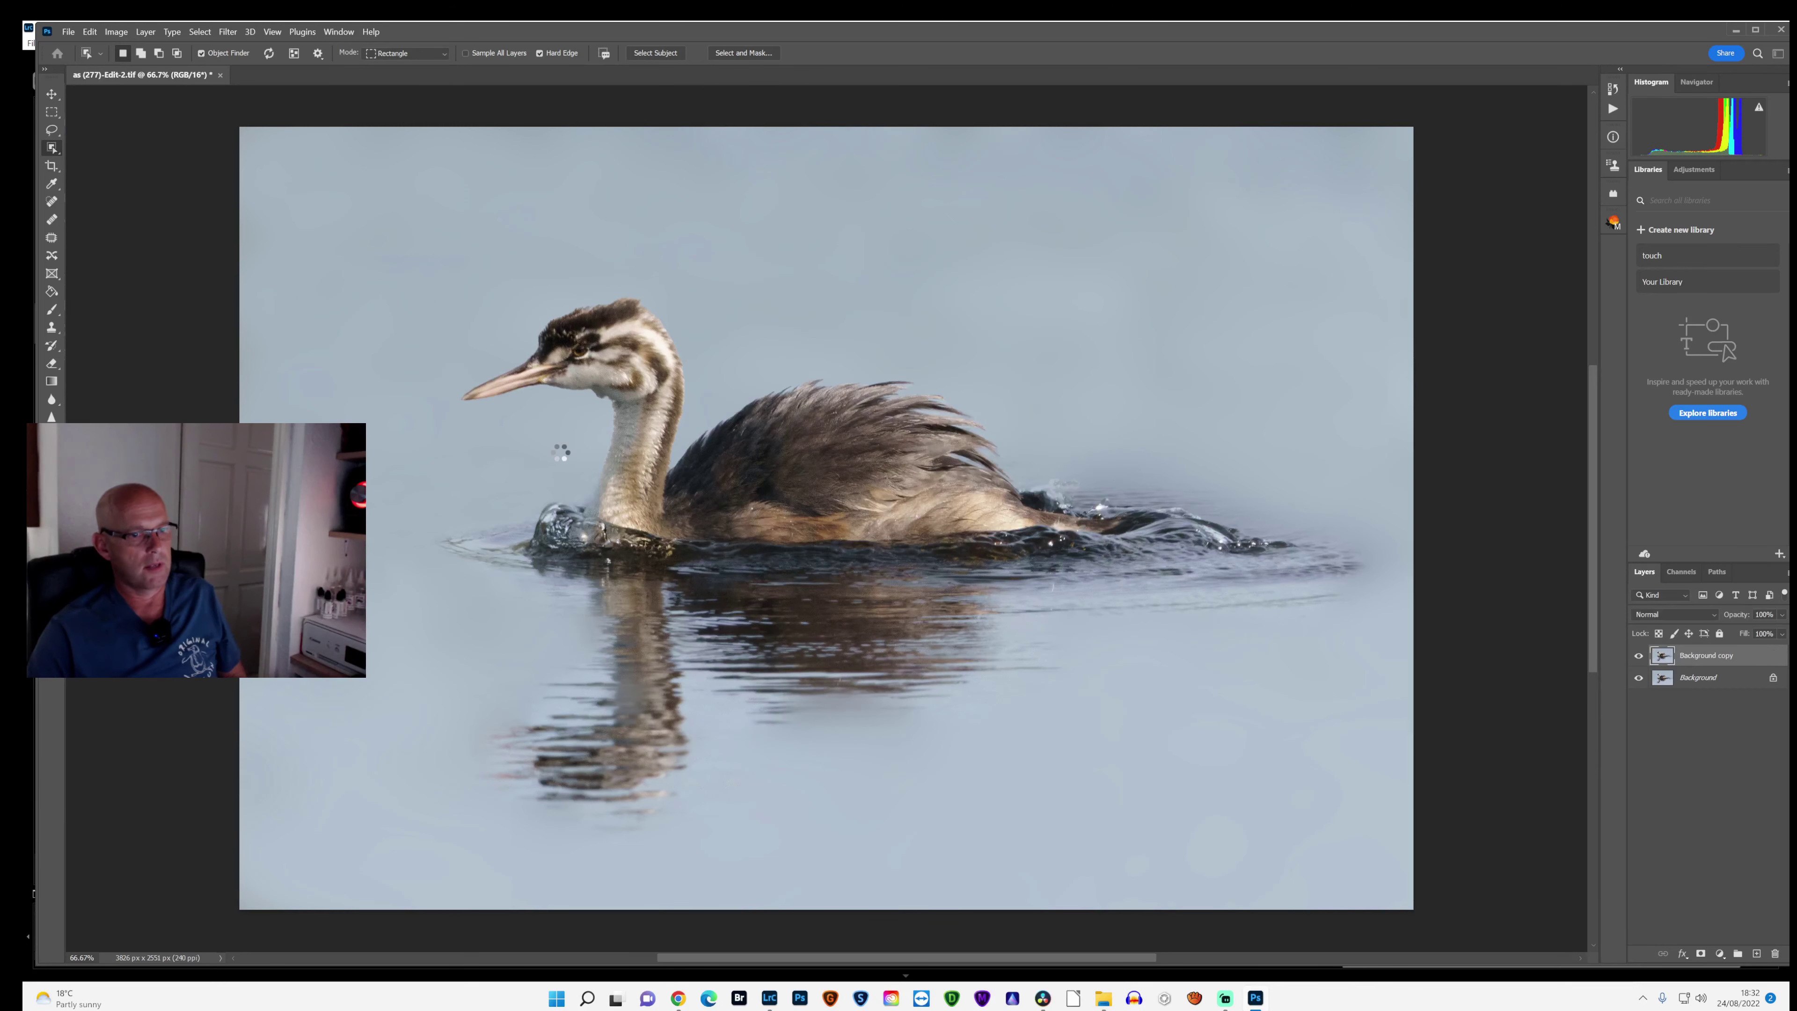
Step: Apply Auto Contrast to the Background copy layer and lower that layer's opacity to 64%
left_click(118, 33)
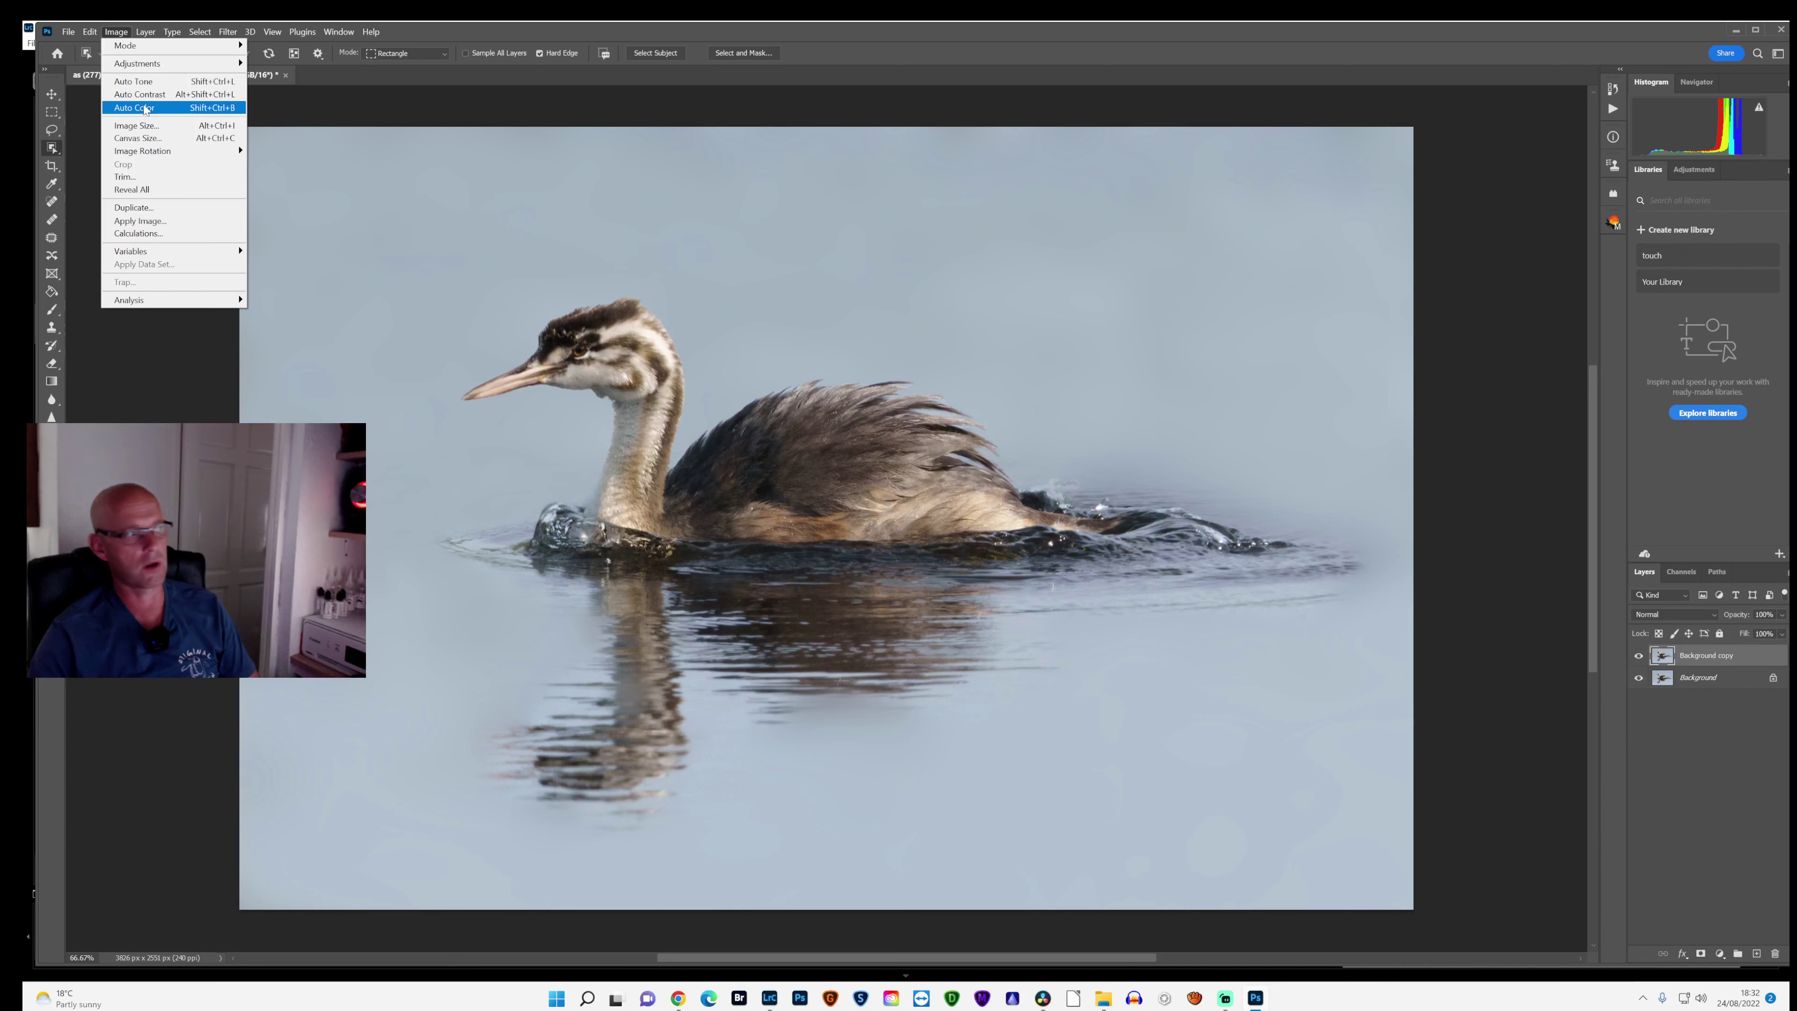
left_click(155, 373)
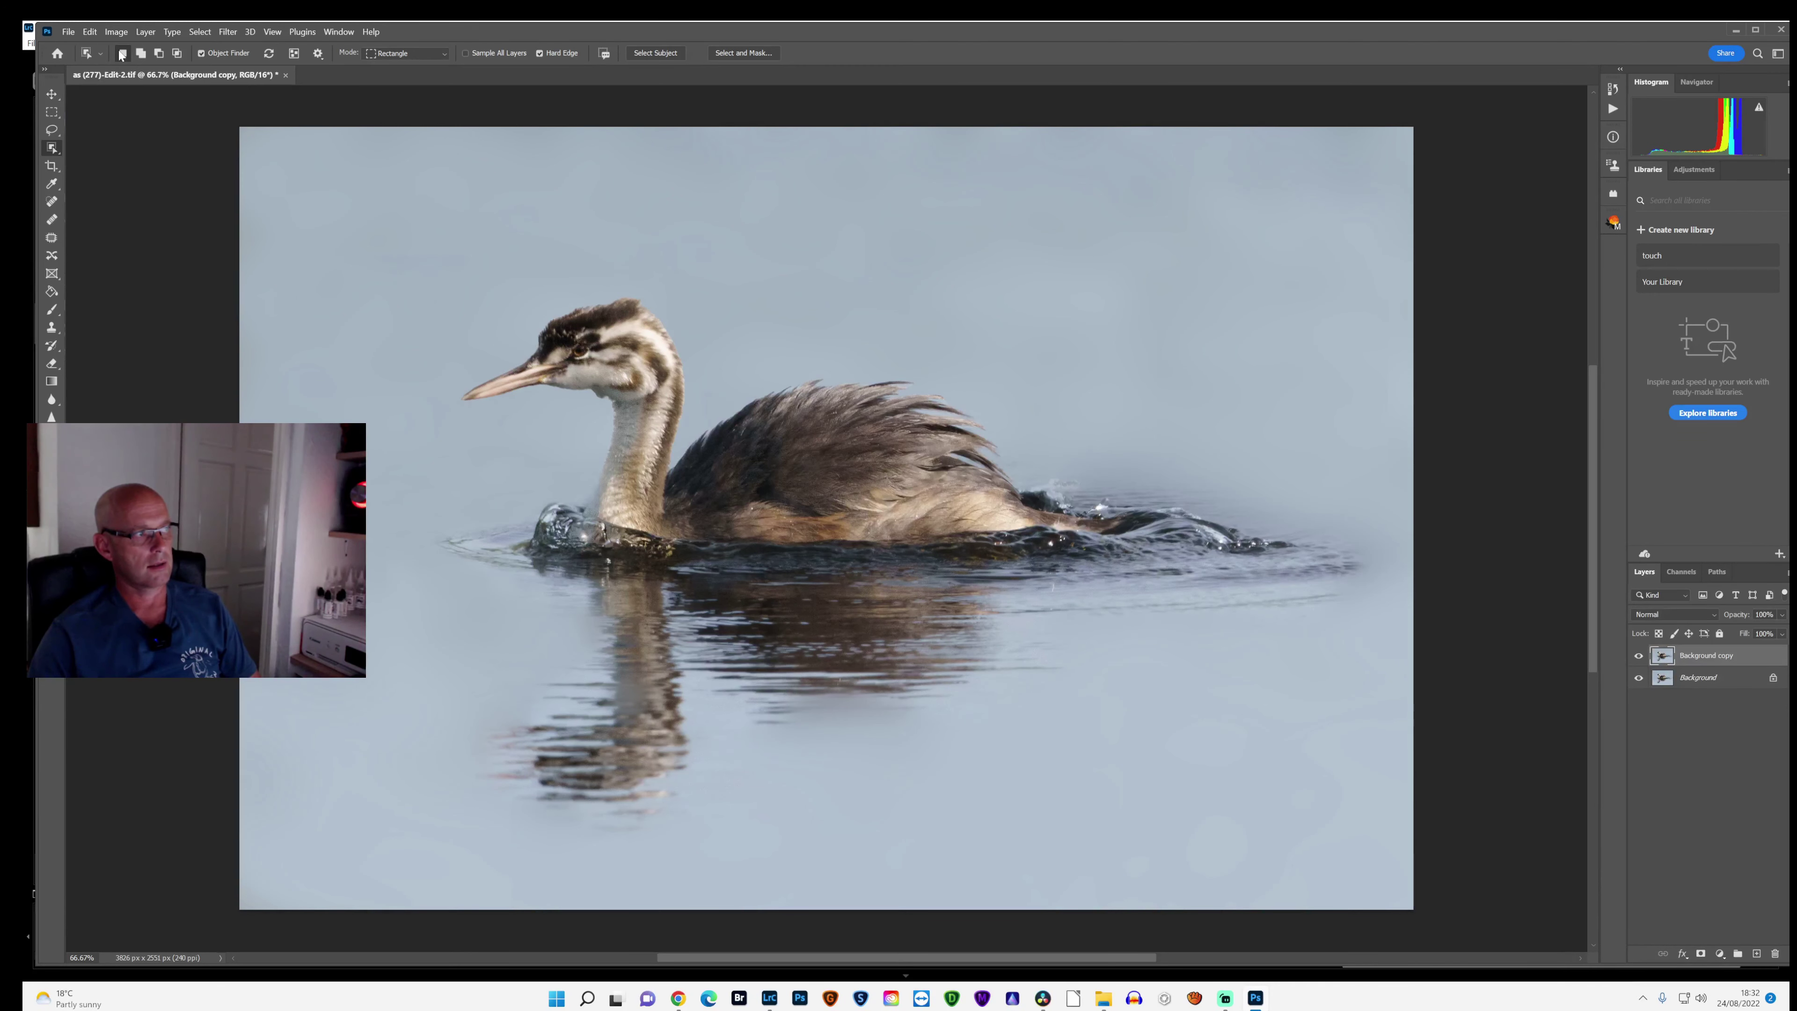
left_click(115, 32)
left_click(140, 96)
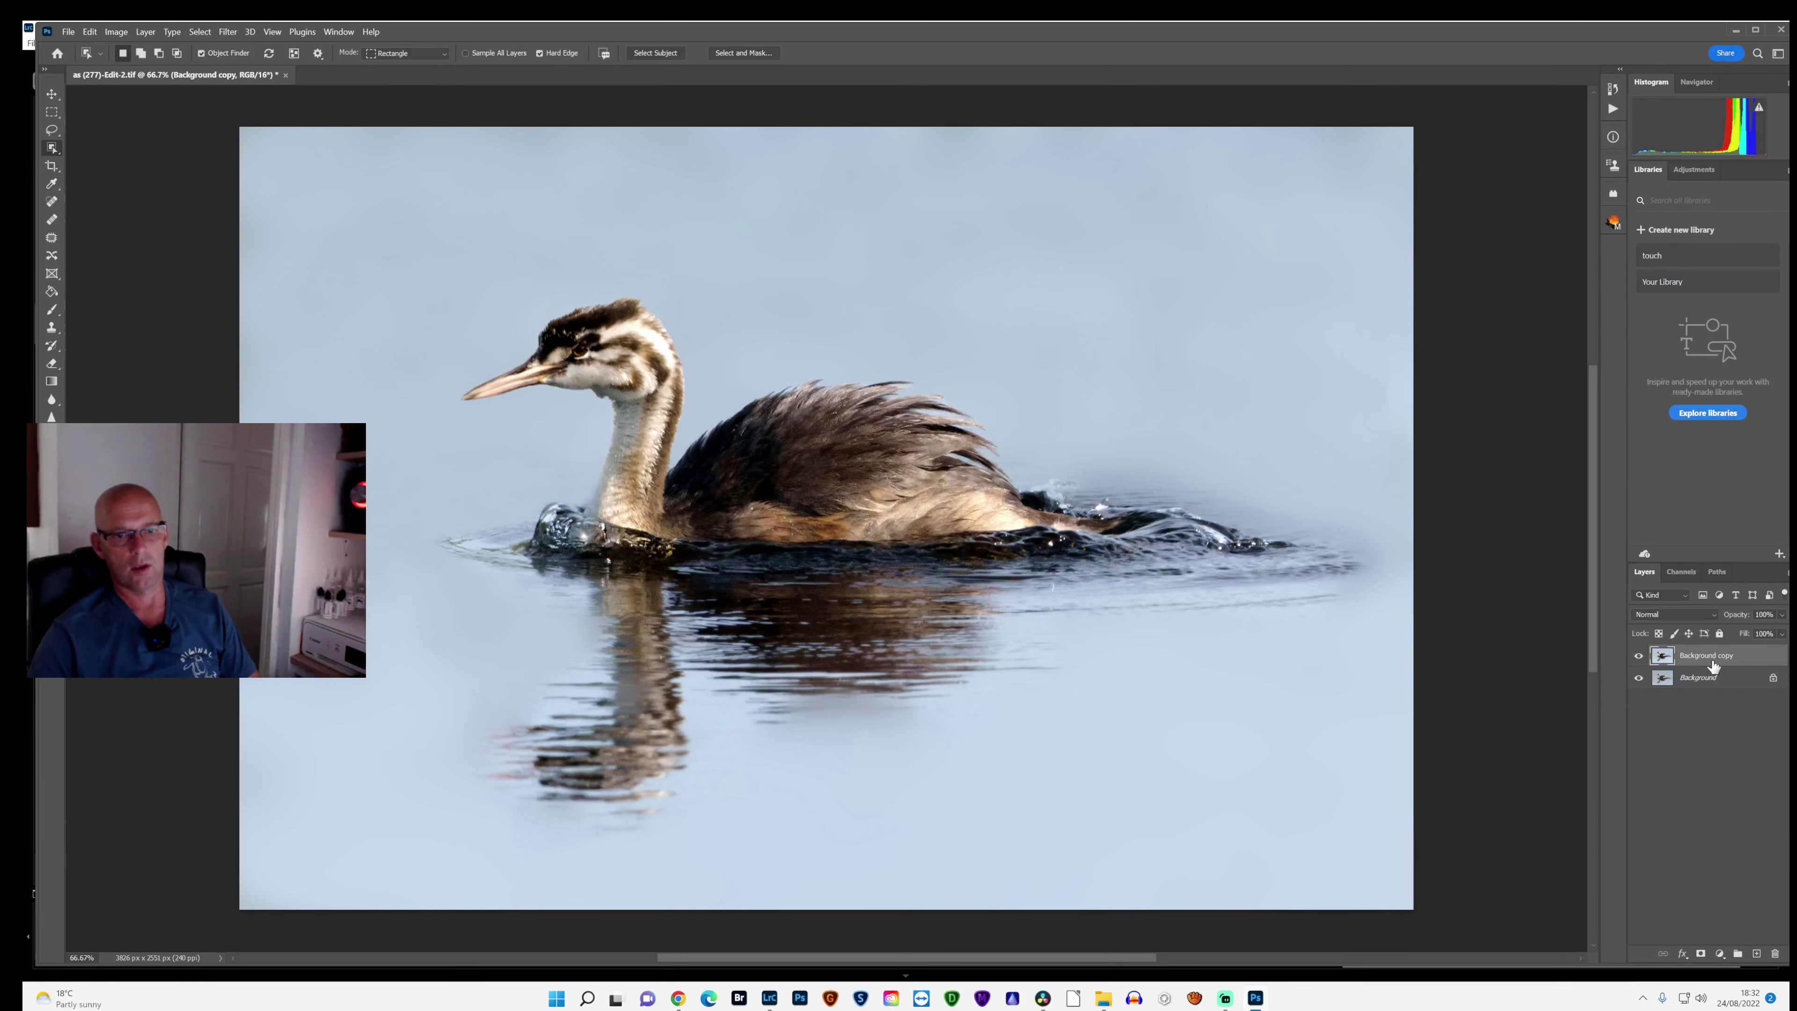
left_click_drag(1744, 616, 1718, 620)
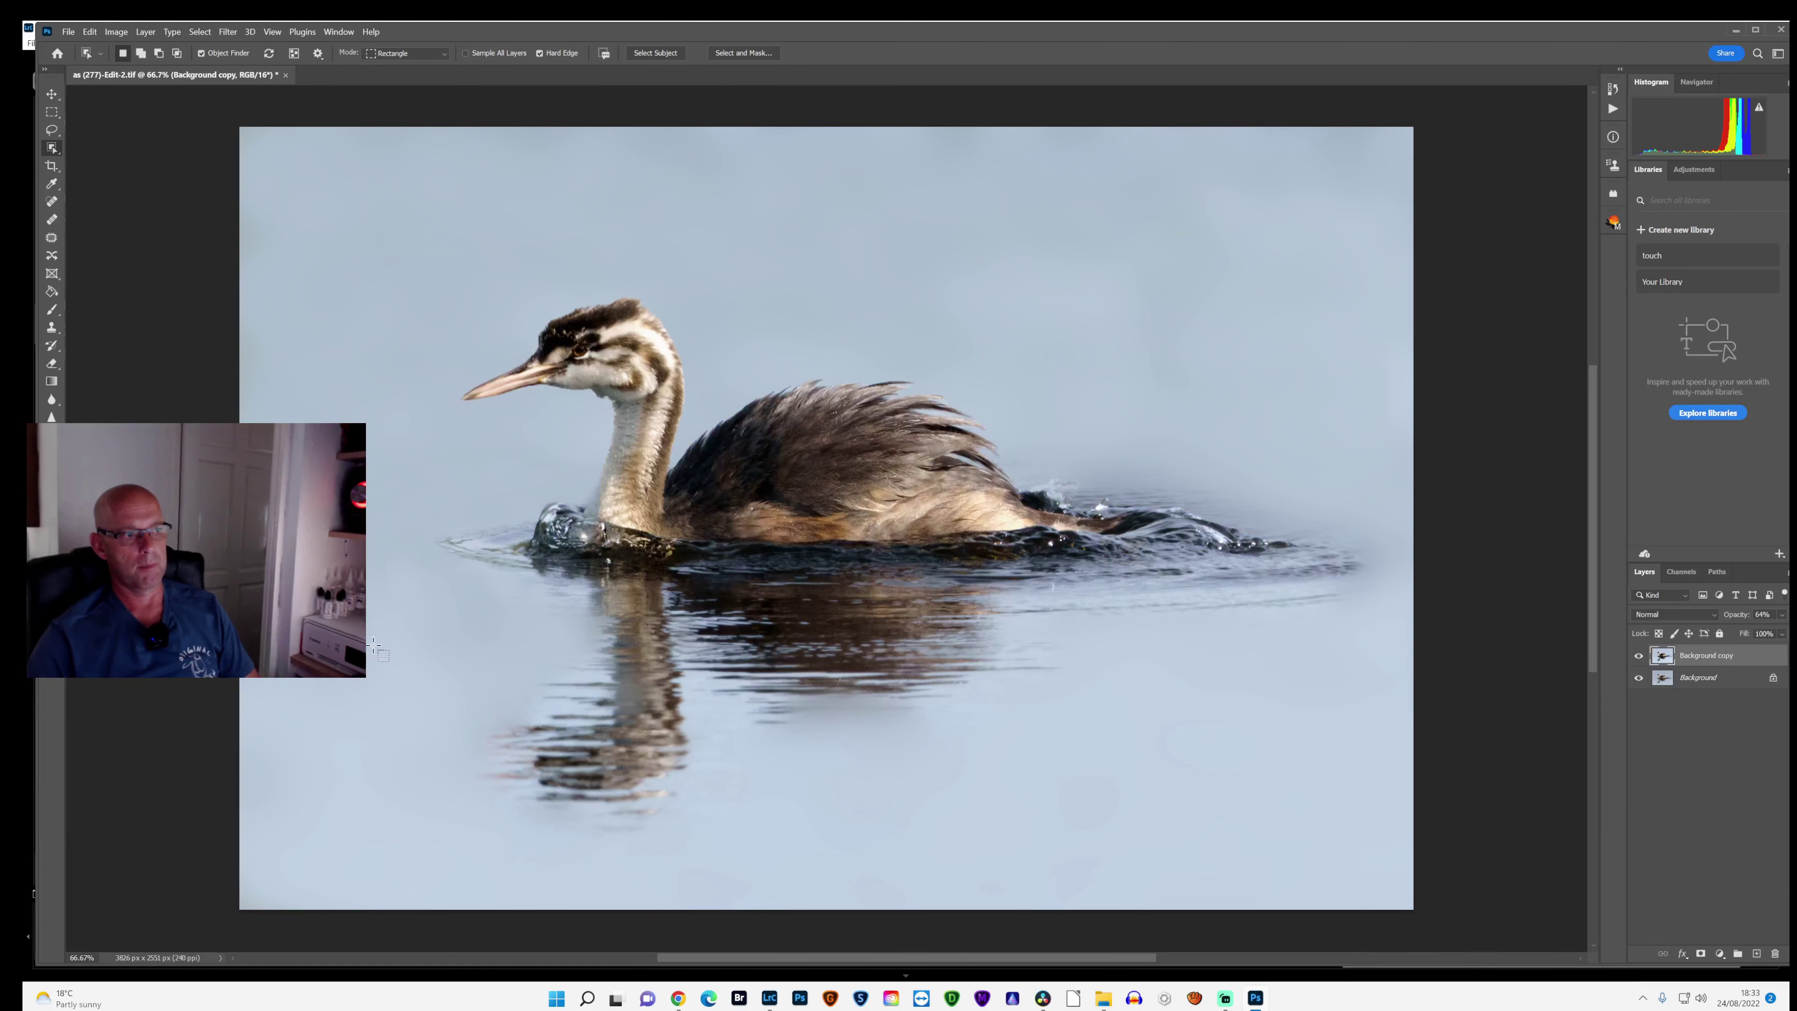
left_click(51, 417)
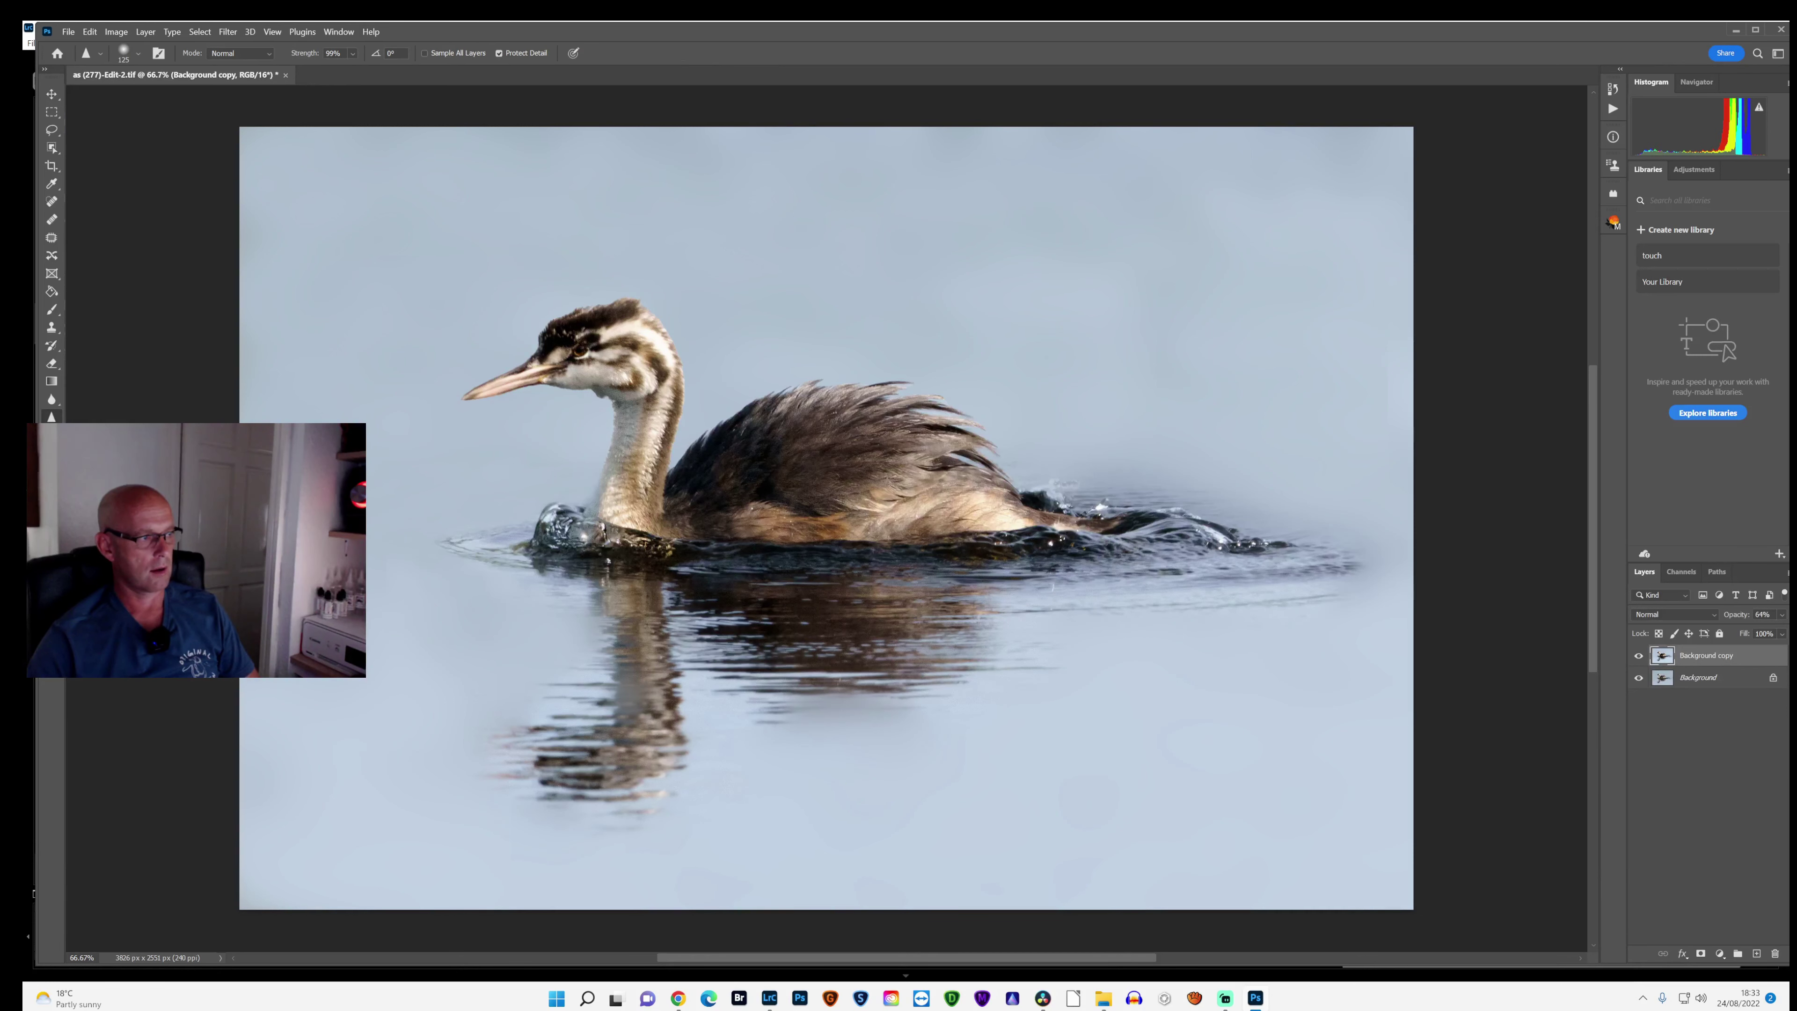
key("t")
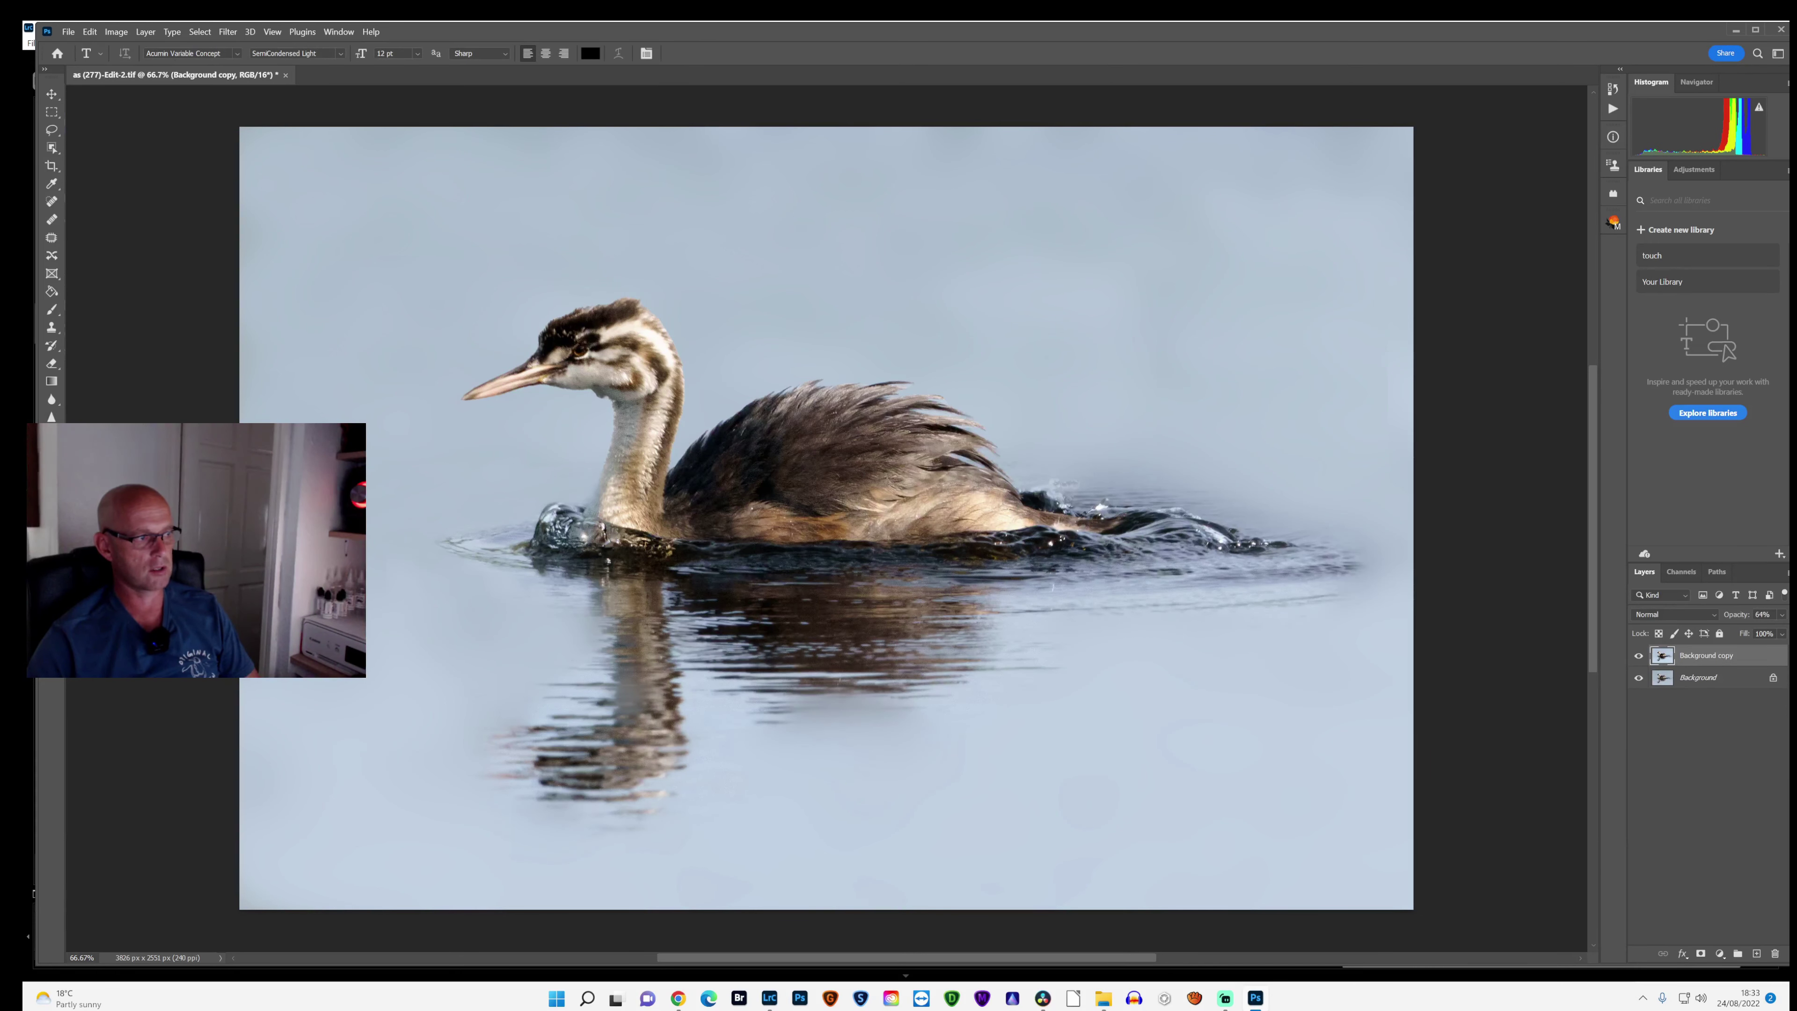
key("o")
key("shift+o")
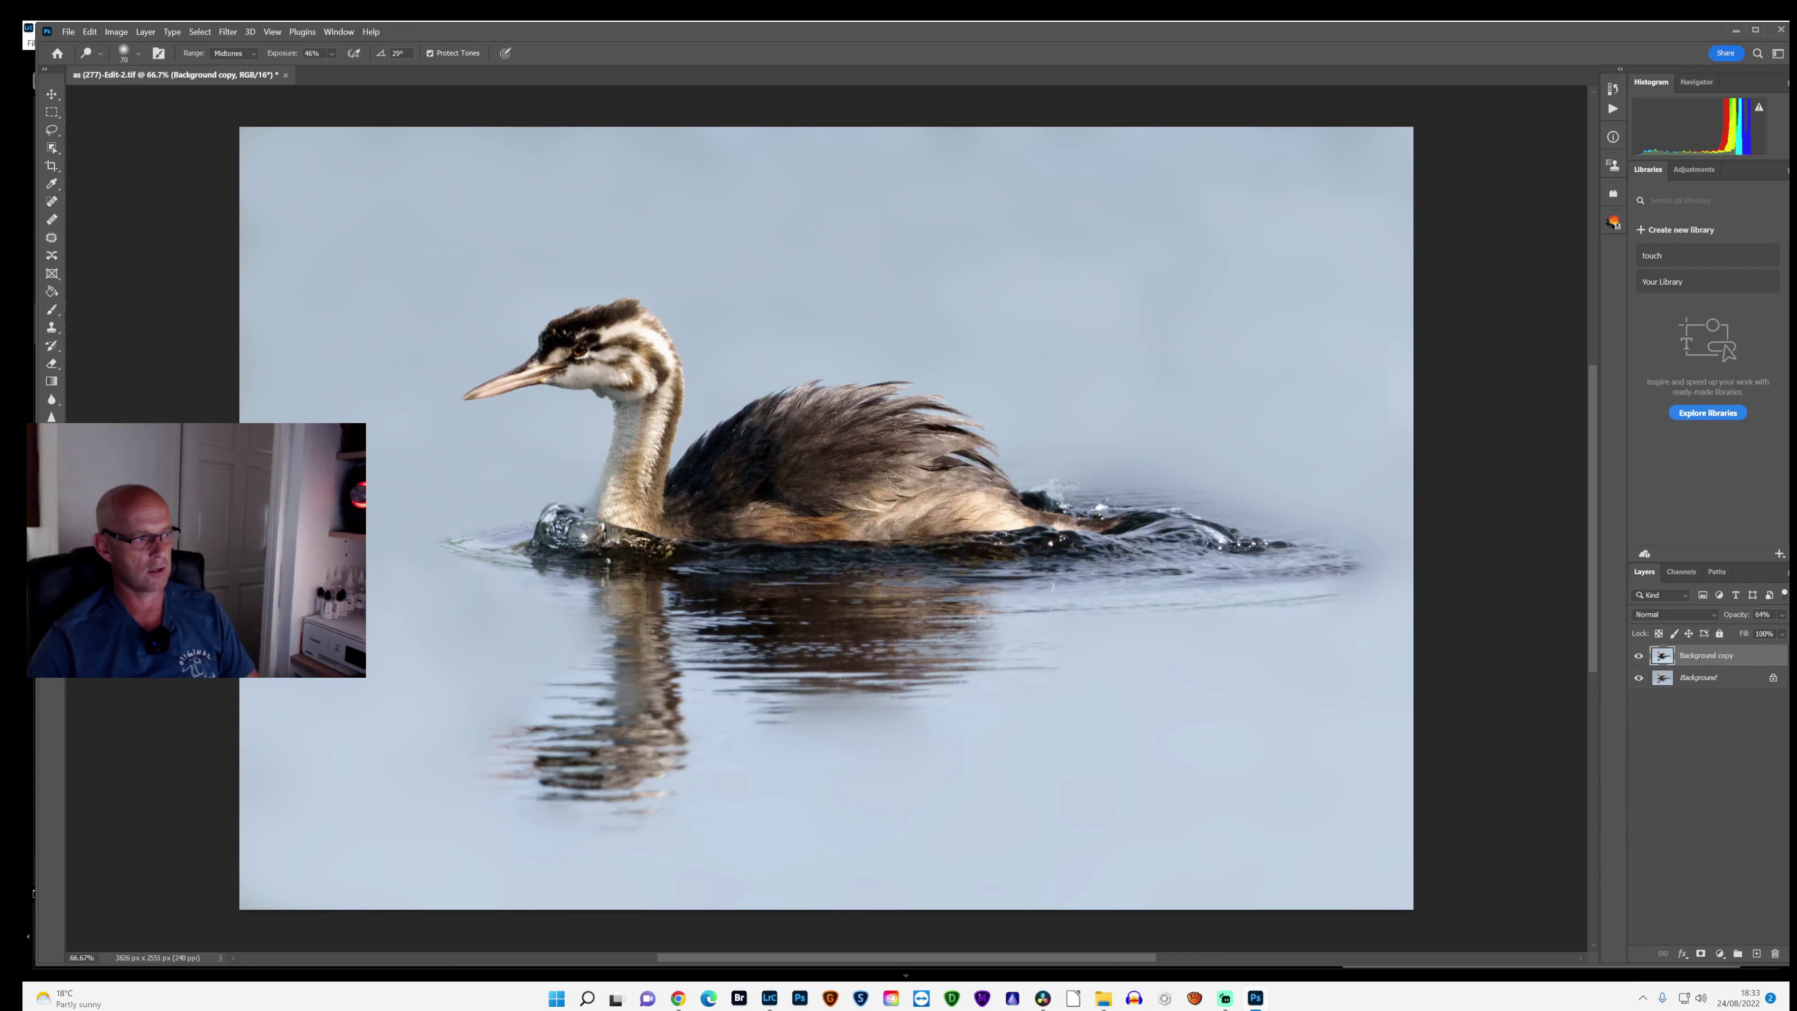
left_click(241, 51)
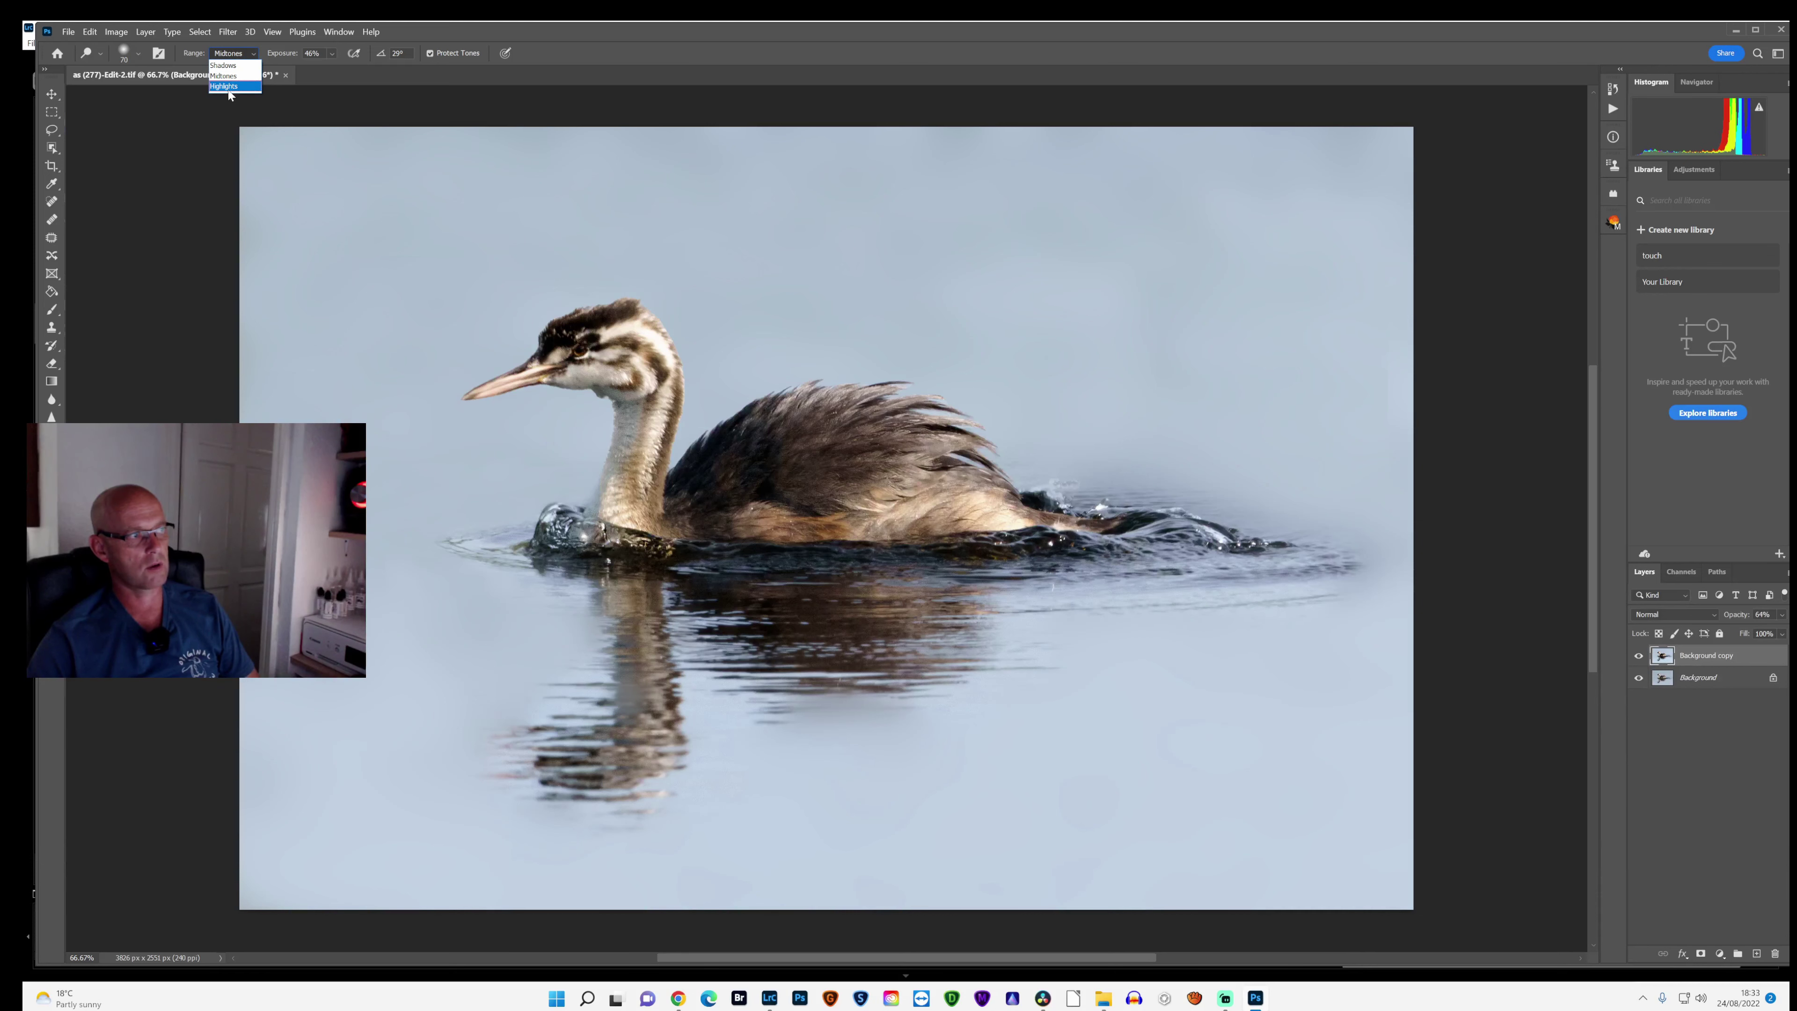
left_click(224, 76)
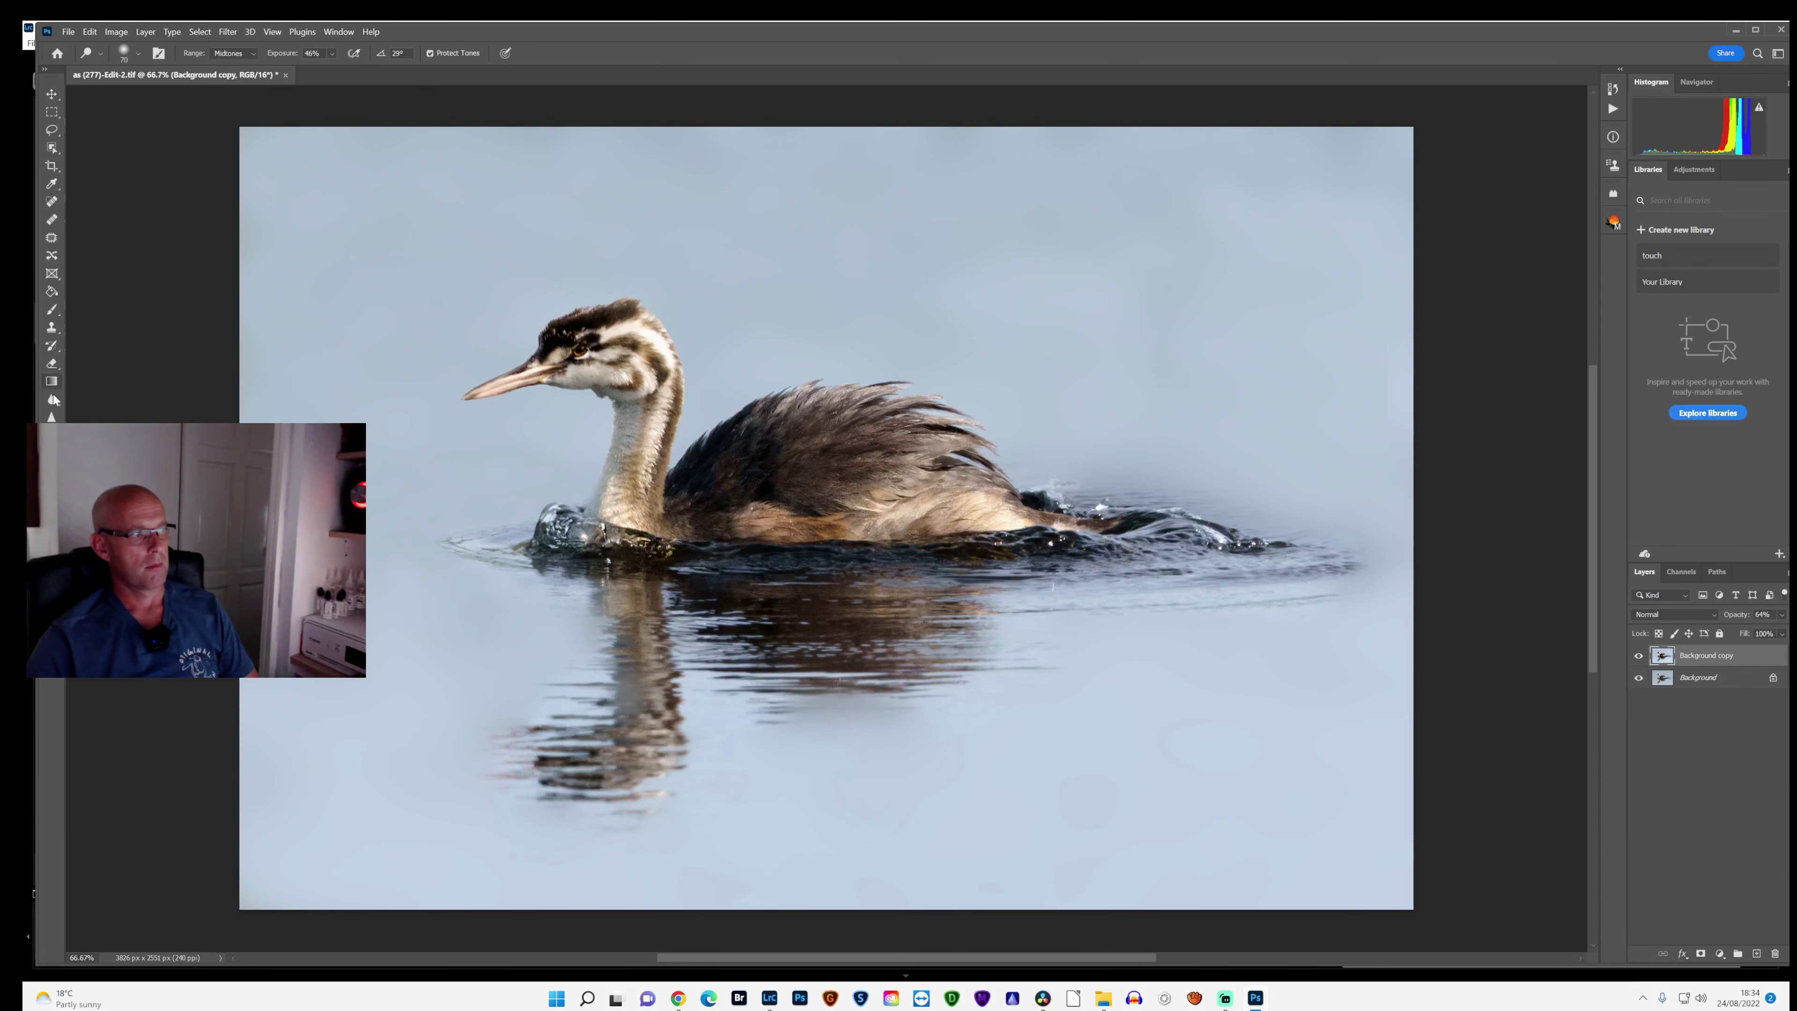
left_click(52, 417)
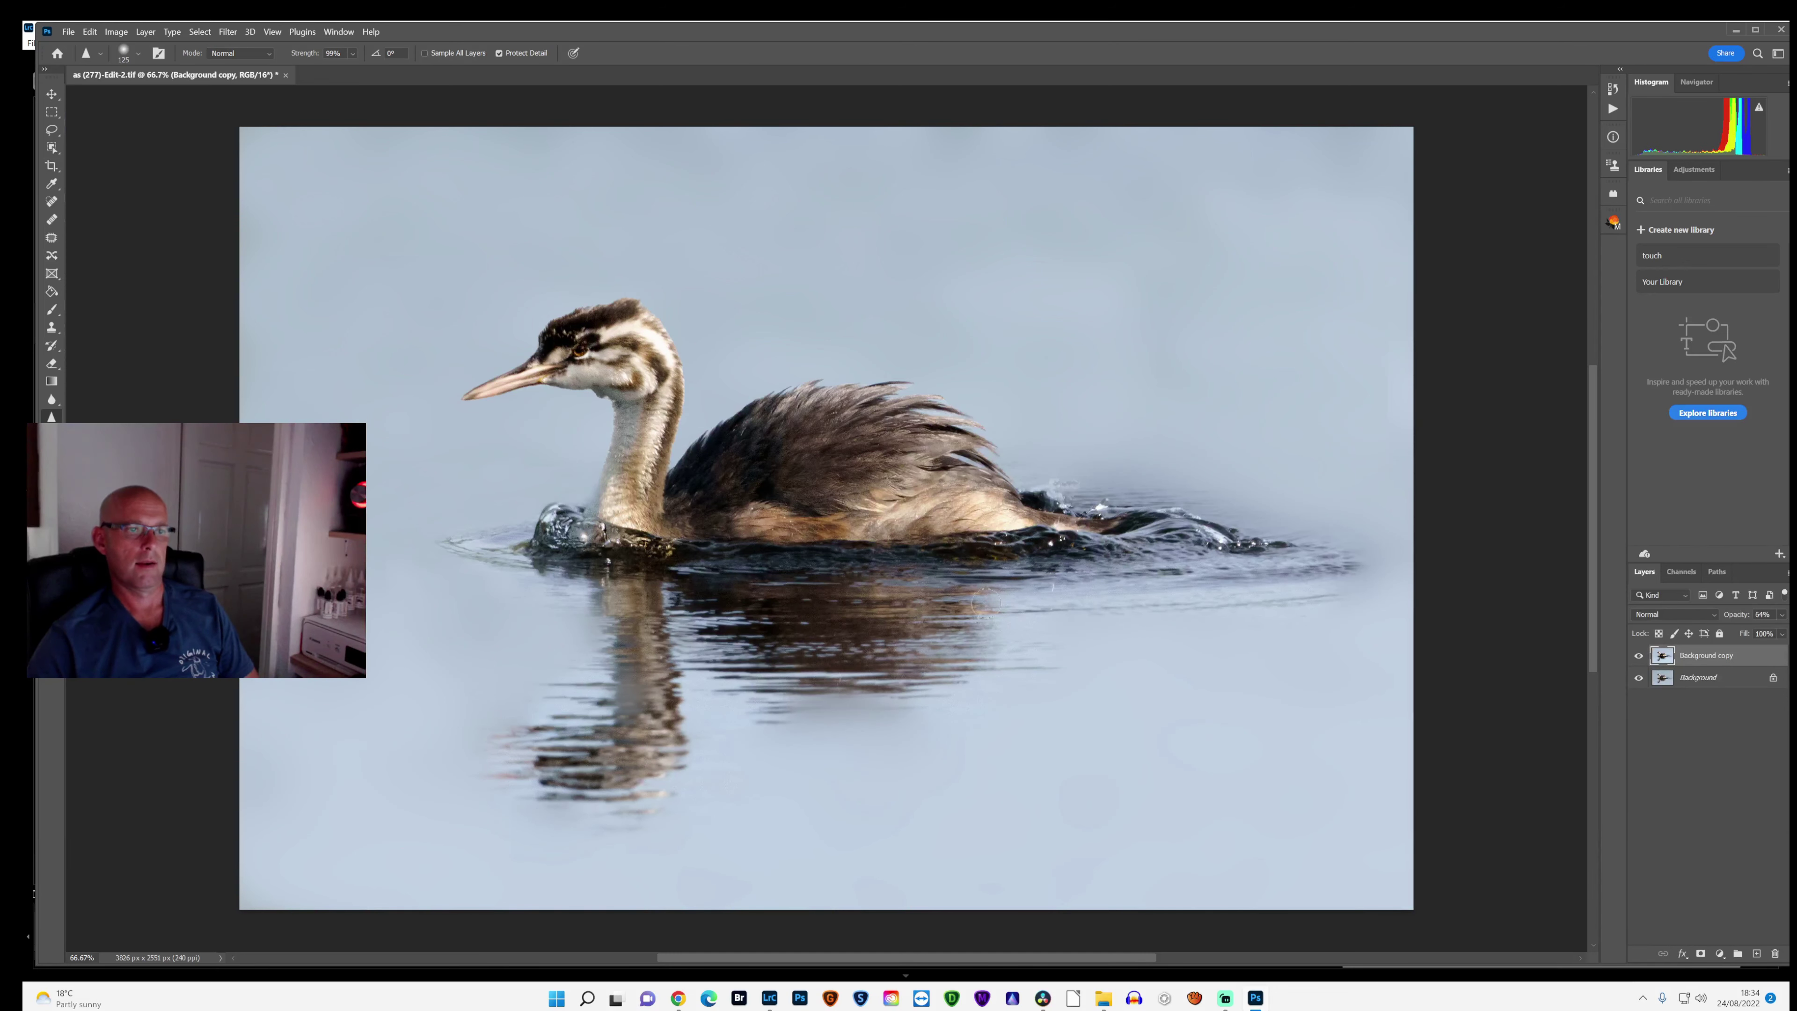
Step: Save the document and switch to Lightroom Classic
left_click(68, 32)
left_click(134, 193)
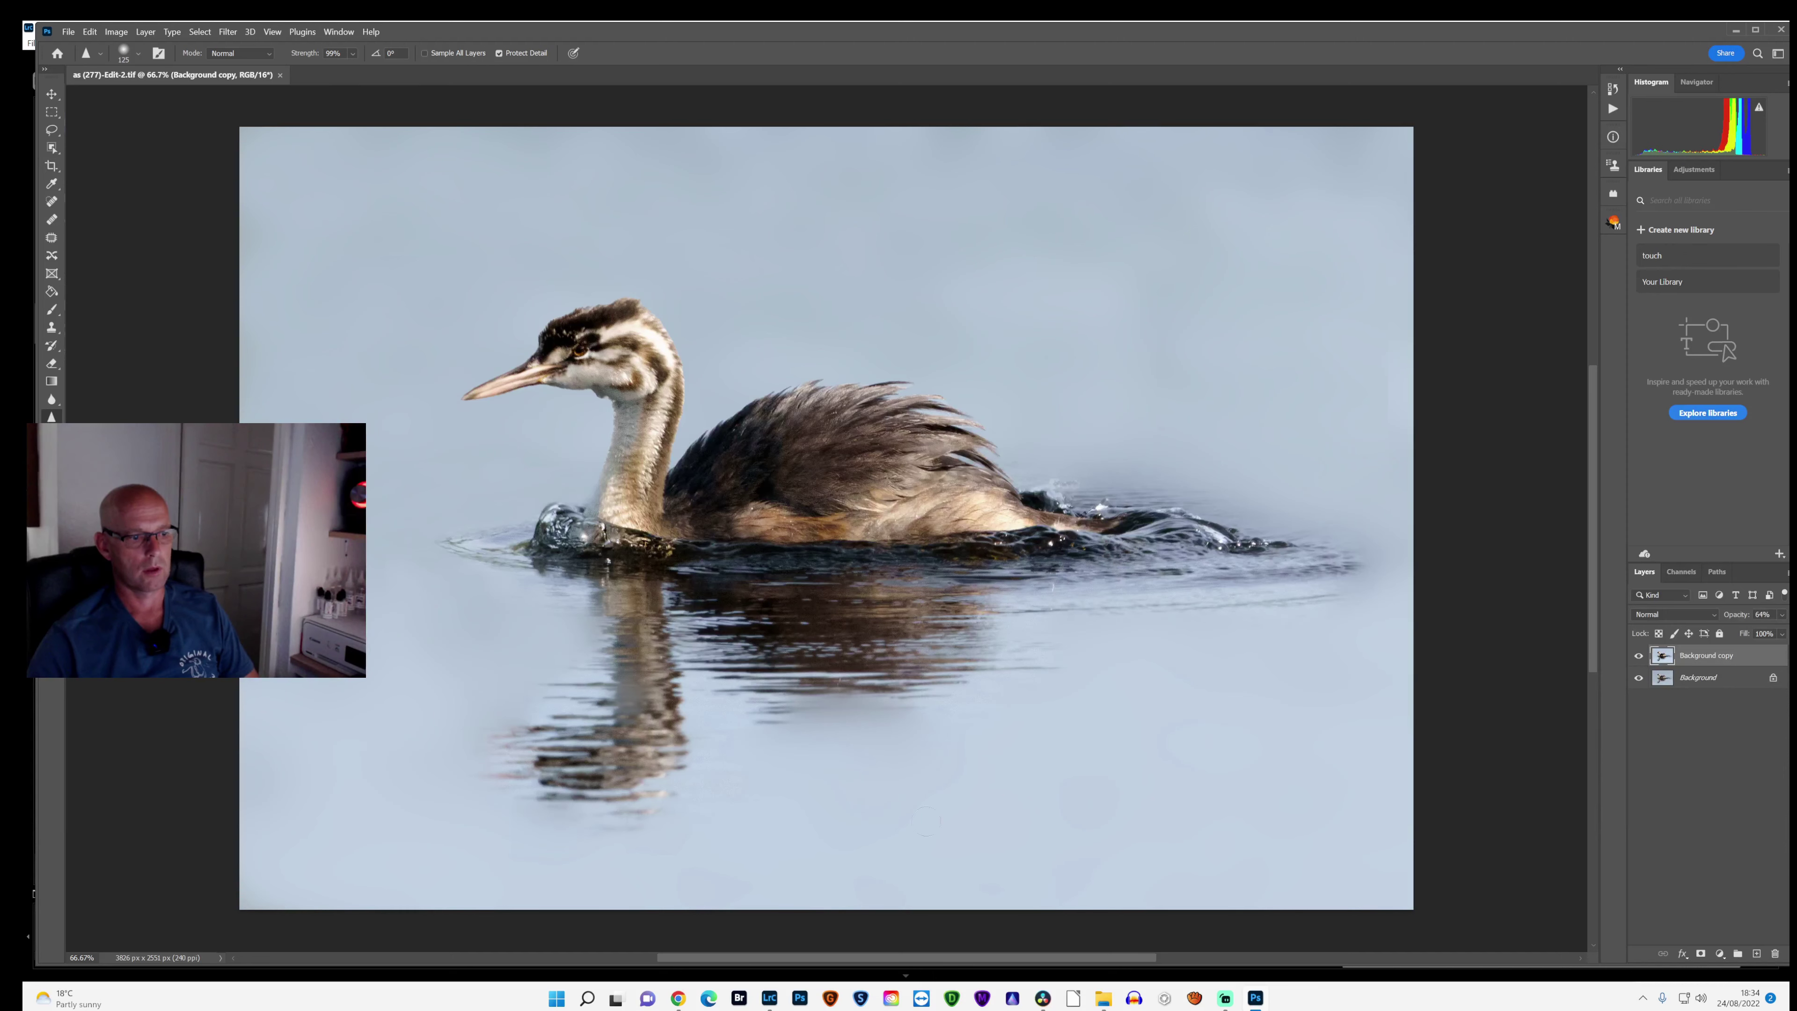
left_click(769, 999)
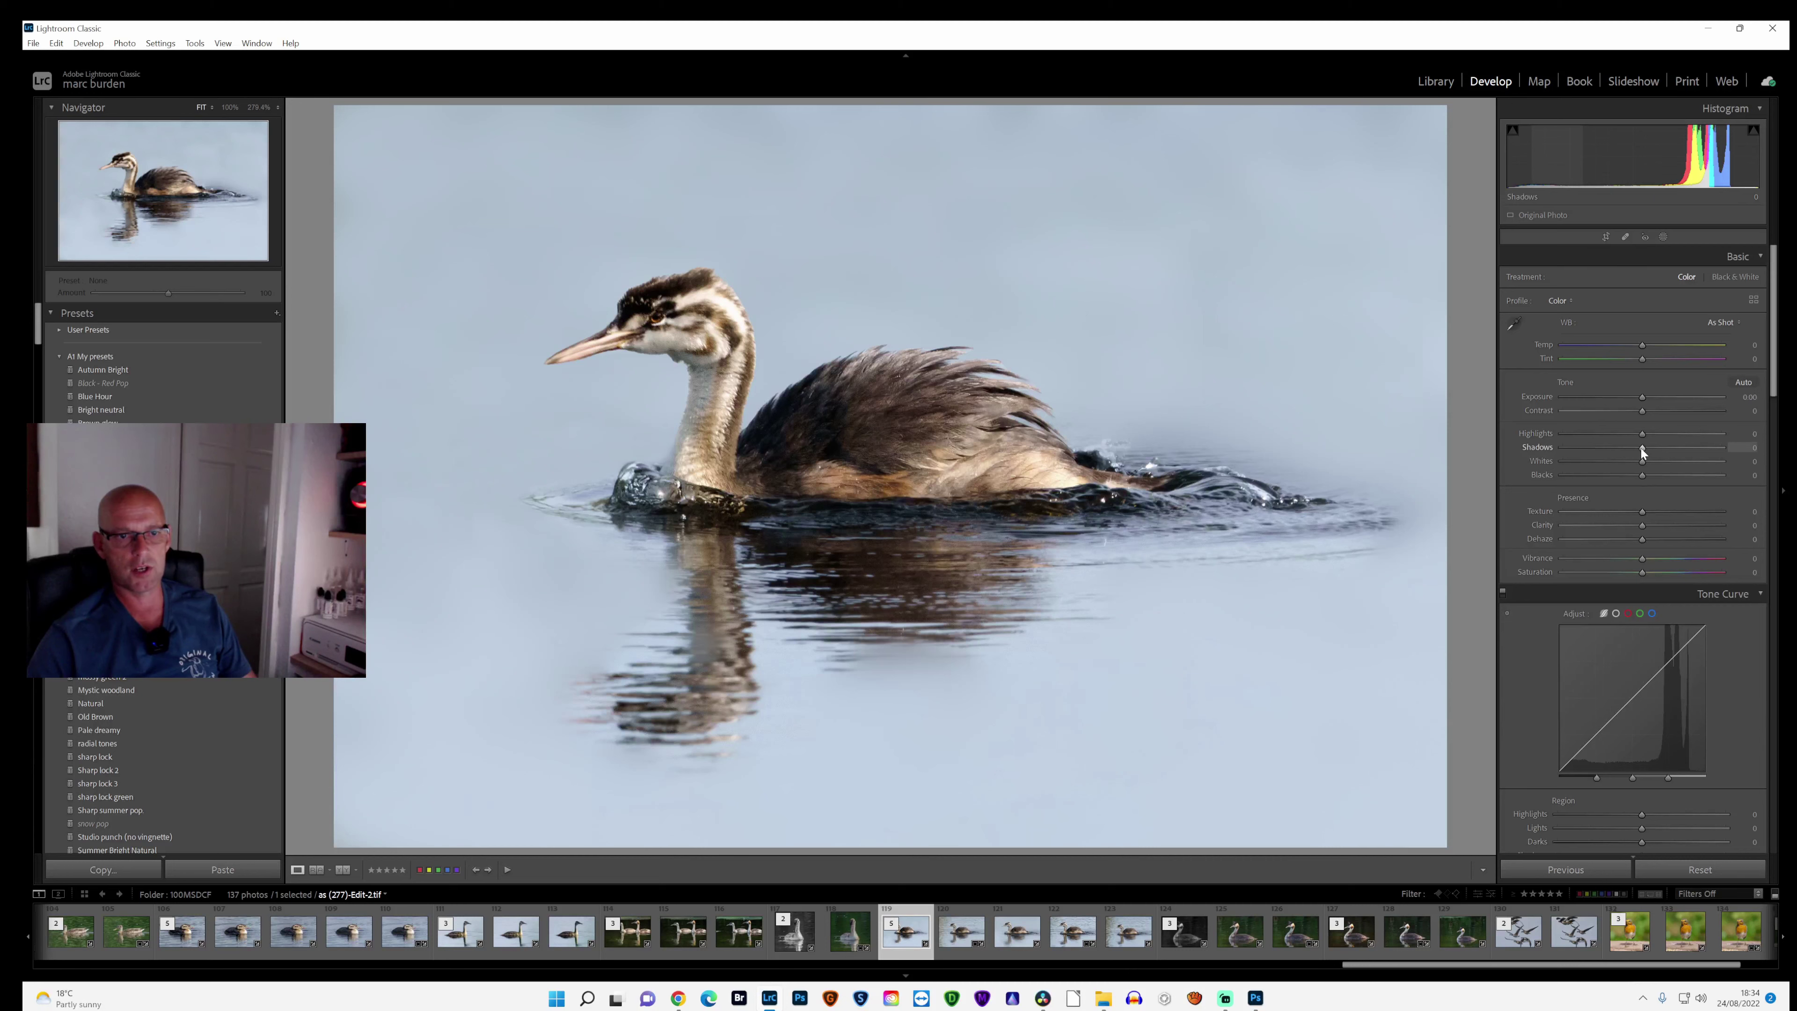
Step: Adjust the whole photo with Highlights -32, Shadows +25, Contrast -18, Texture -10 and Clarity +22
mouse_move(1641, 448)
left_mouse_down()
mouse_move(1668, 441)
mouse_move(1617, 428)
left_mouse_up()
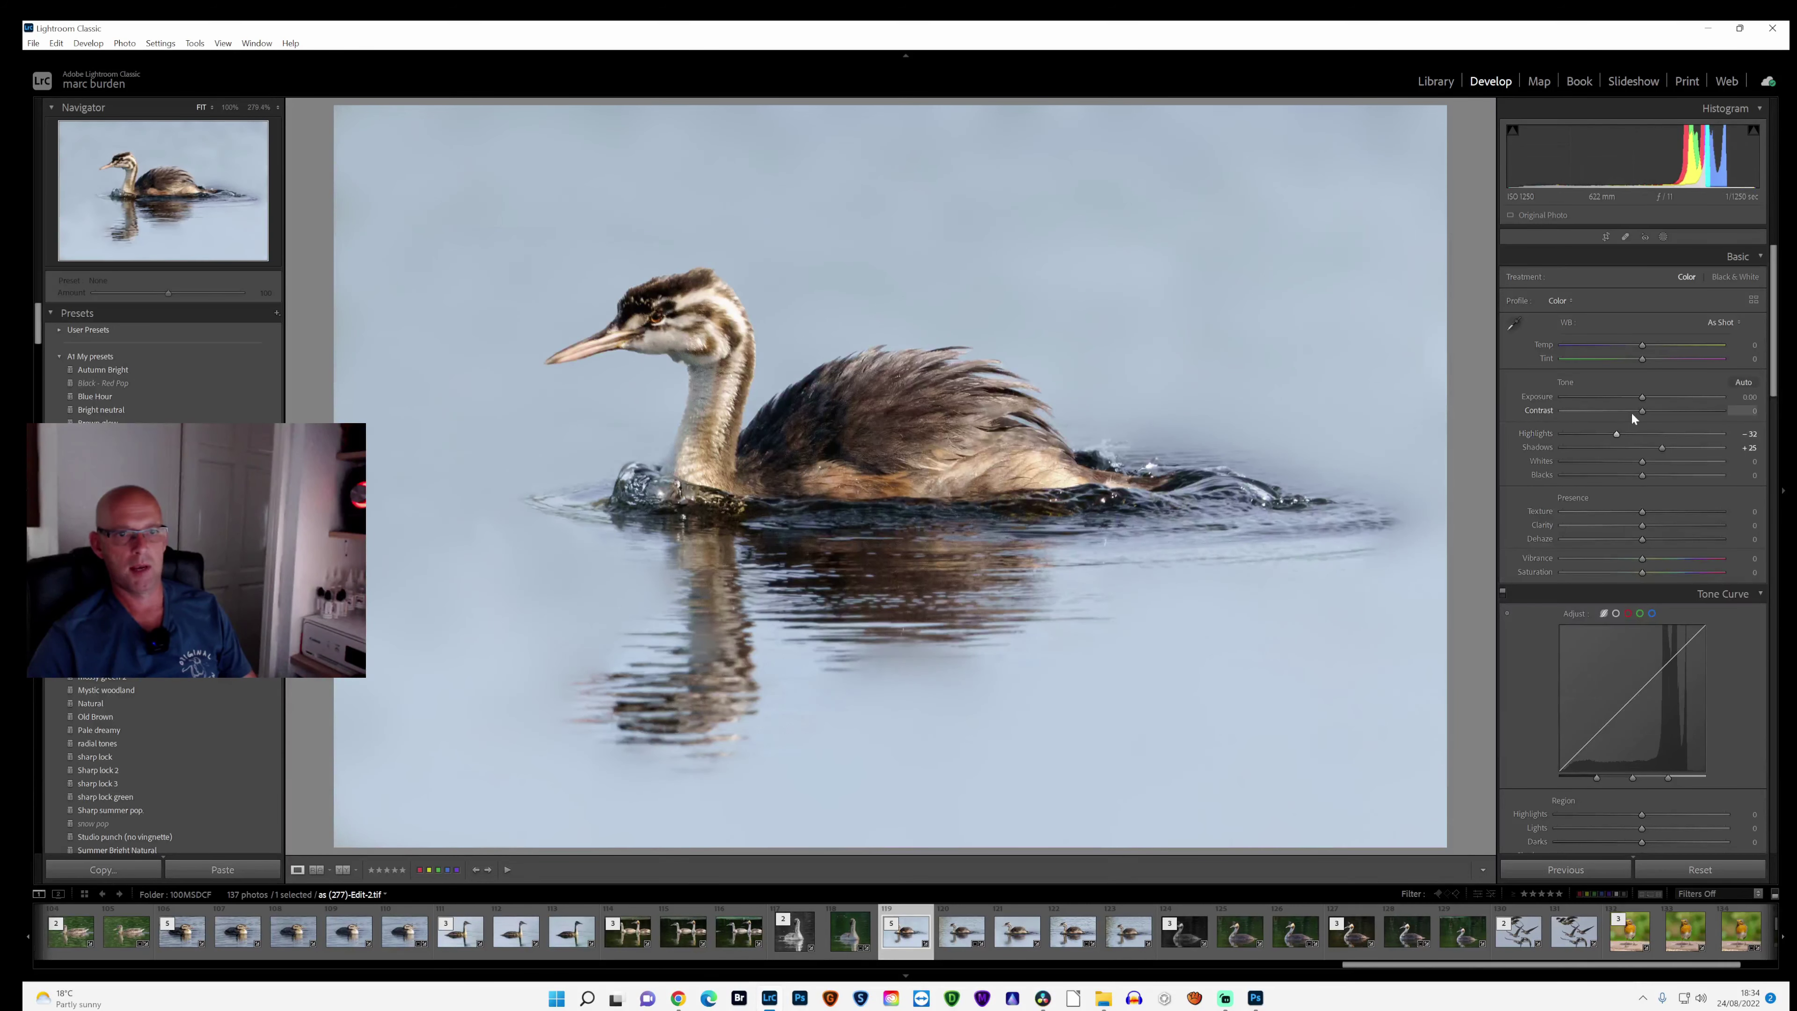
left_click_drag(1641, 409, 1628, 405)
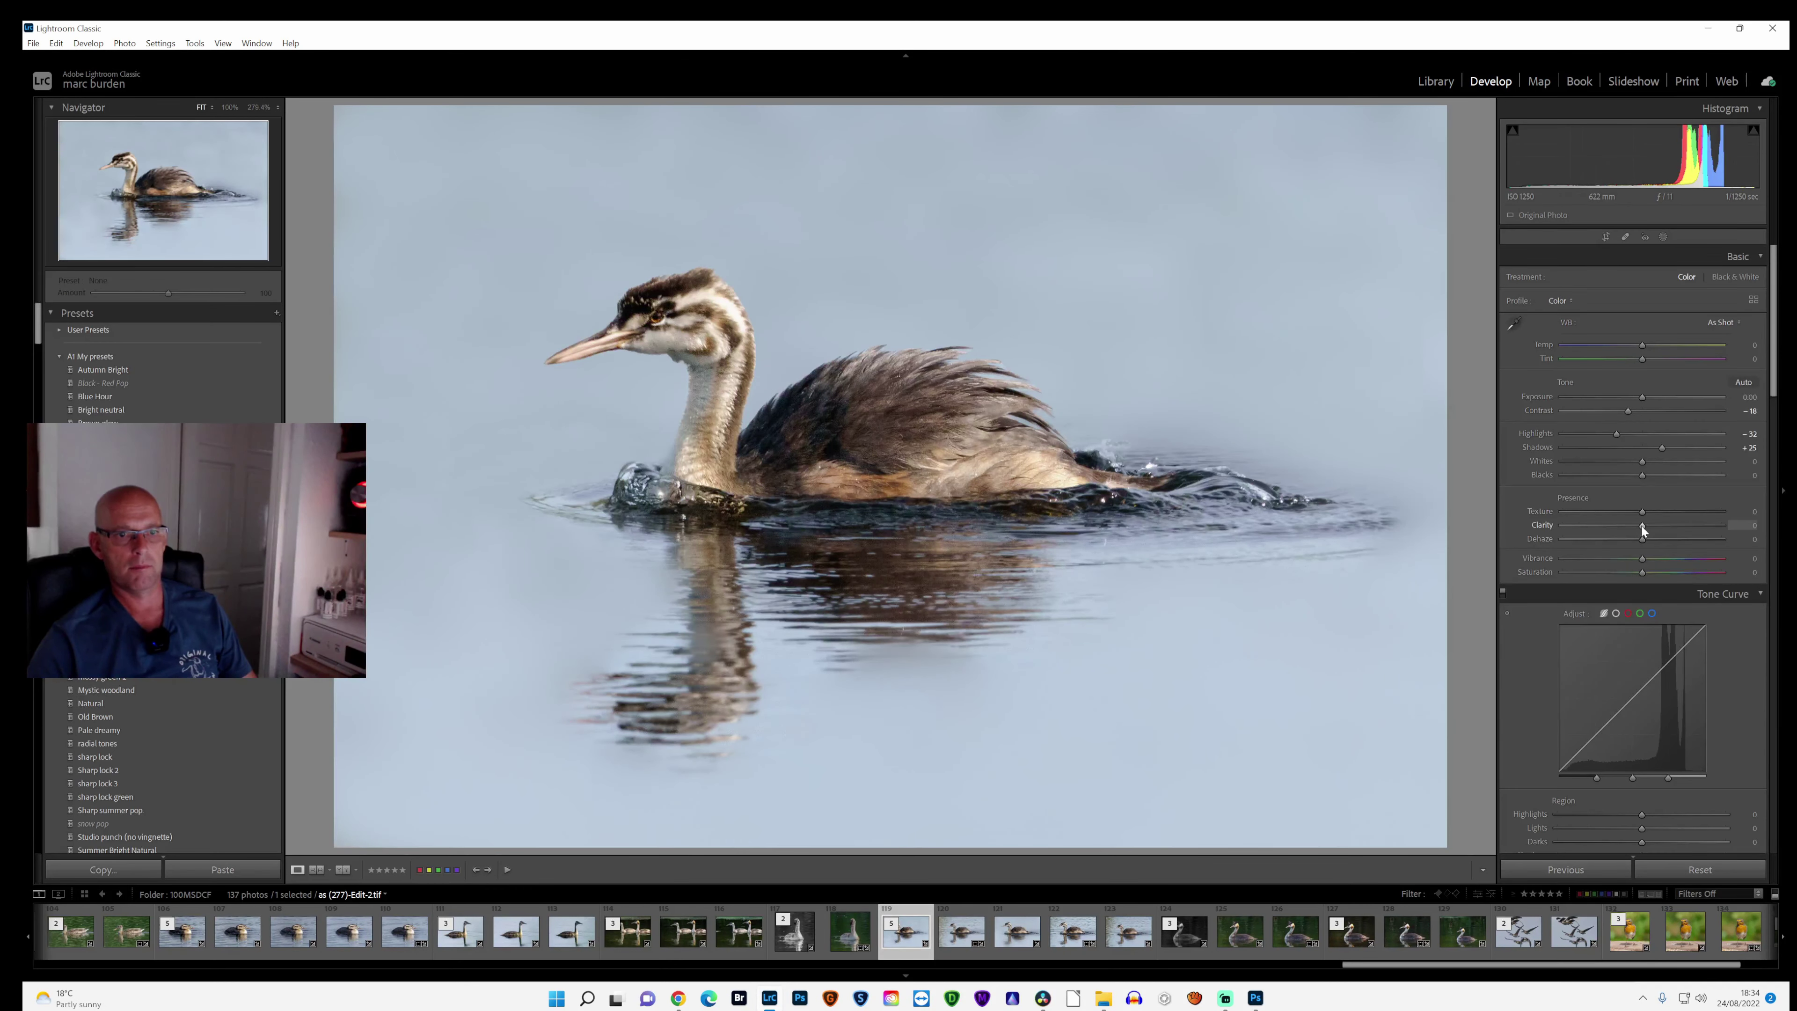
left_click_drag(1643, 528, 1658, 525)
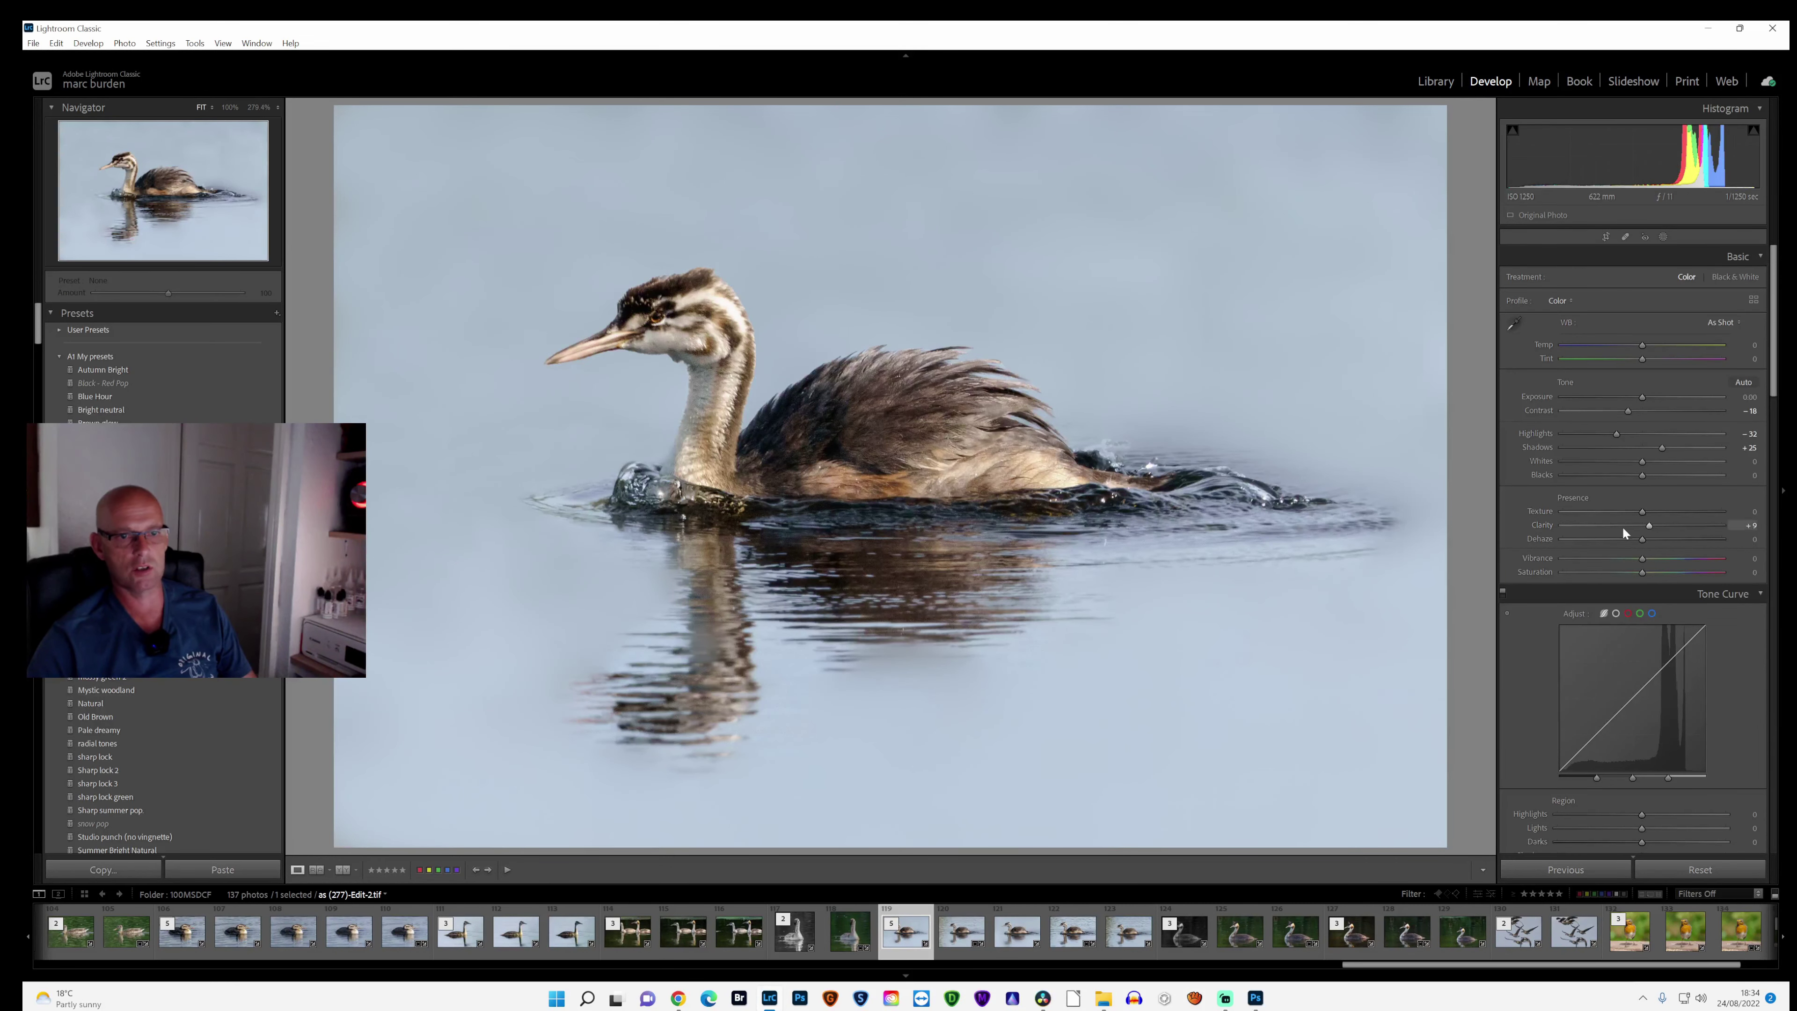
left_click_drag(1643, 512, 1611, 512)
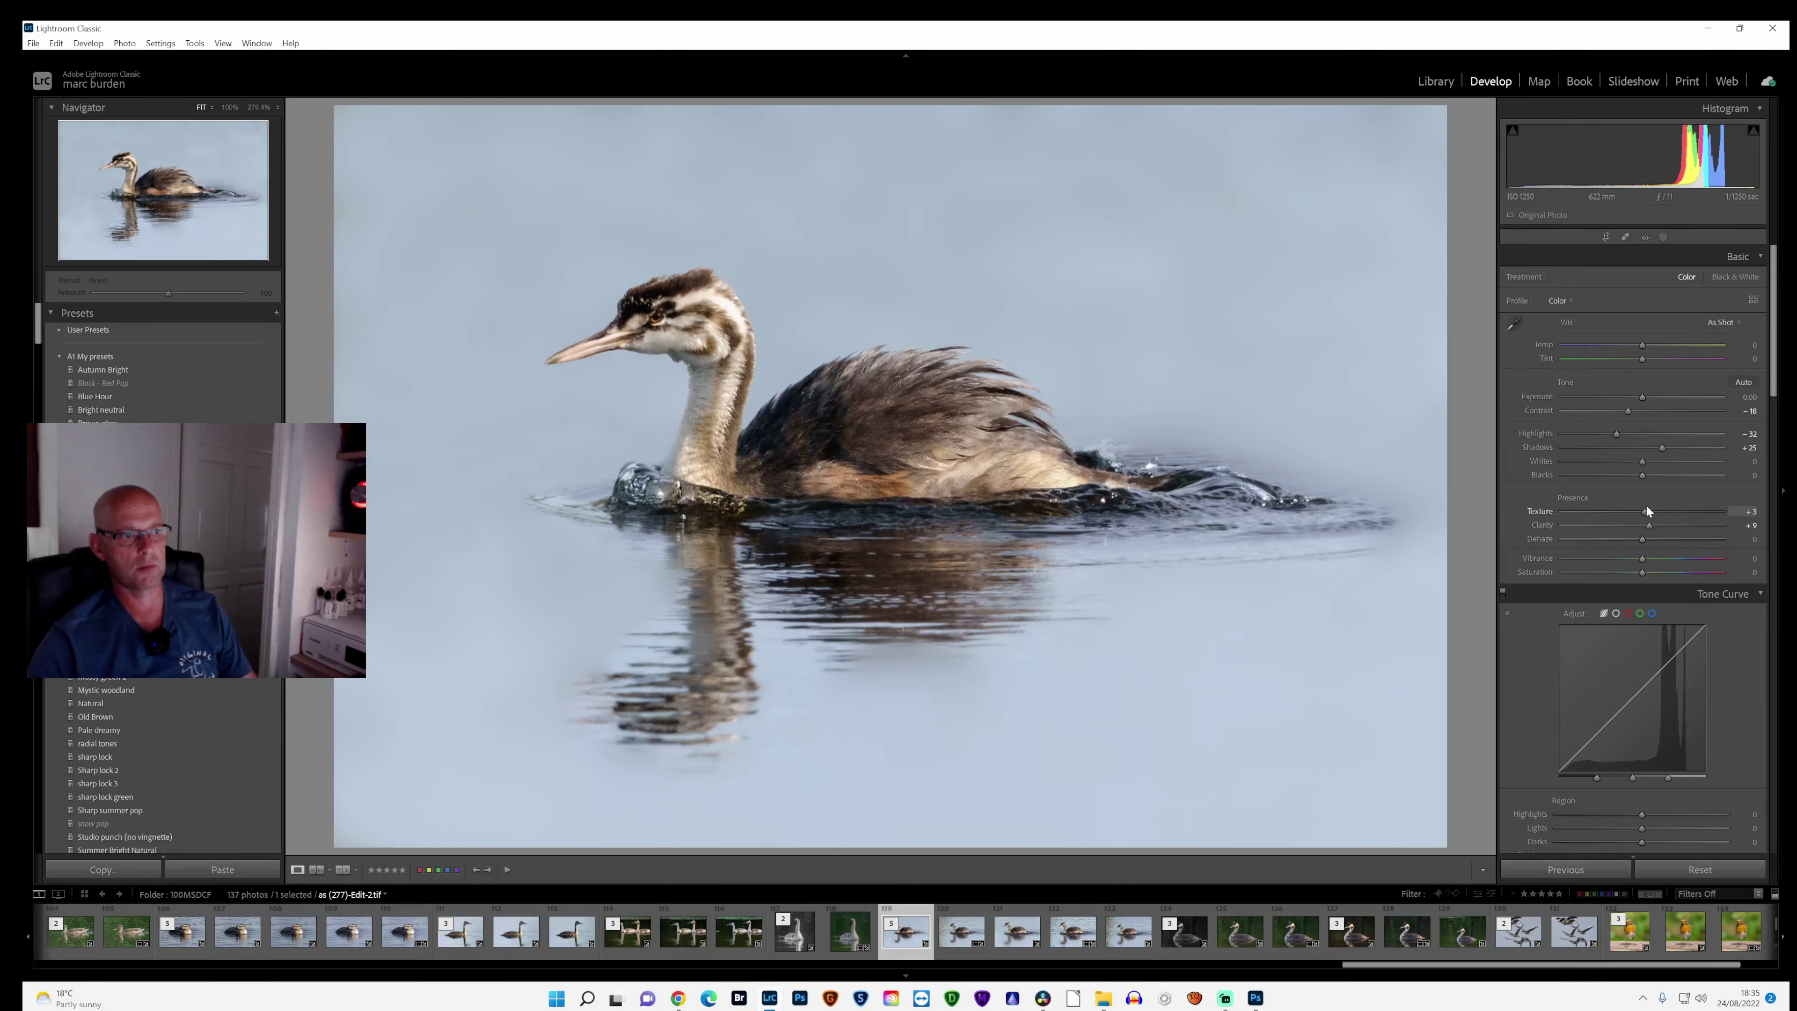
left_click_drag(1633, 504, 1656, 528)
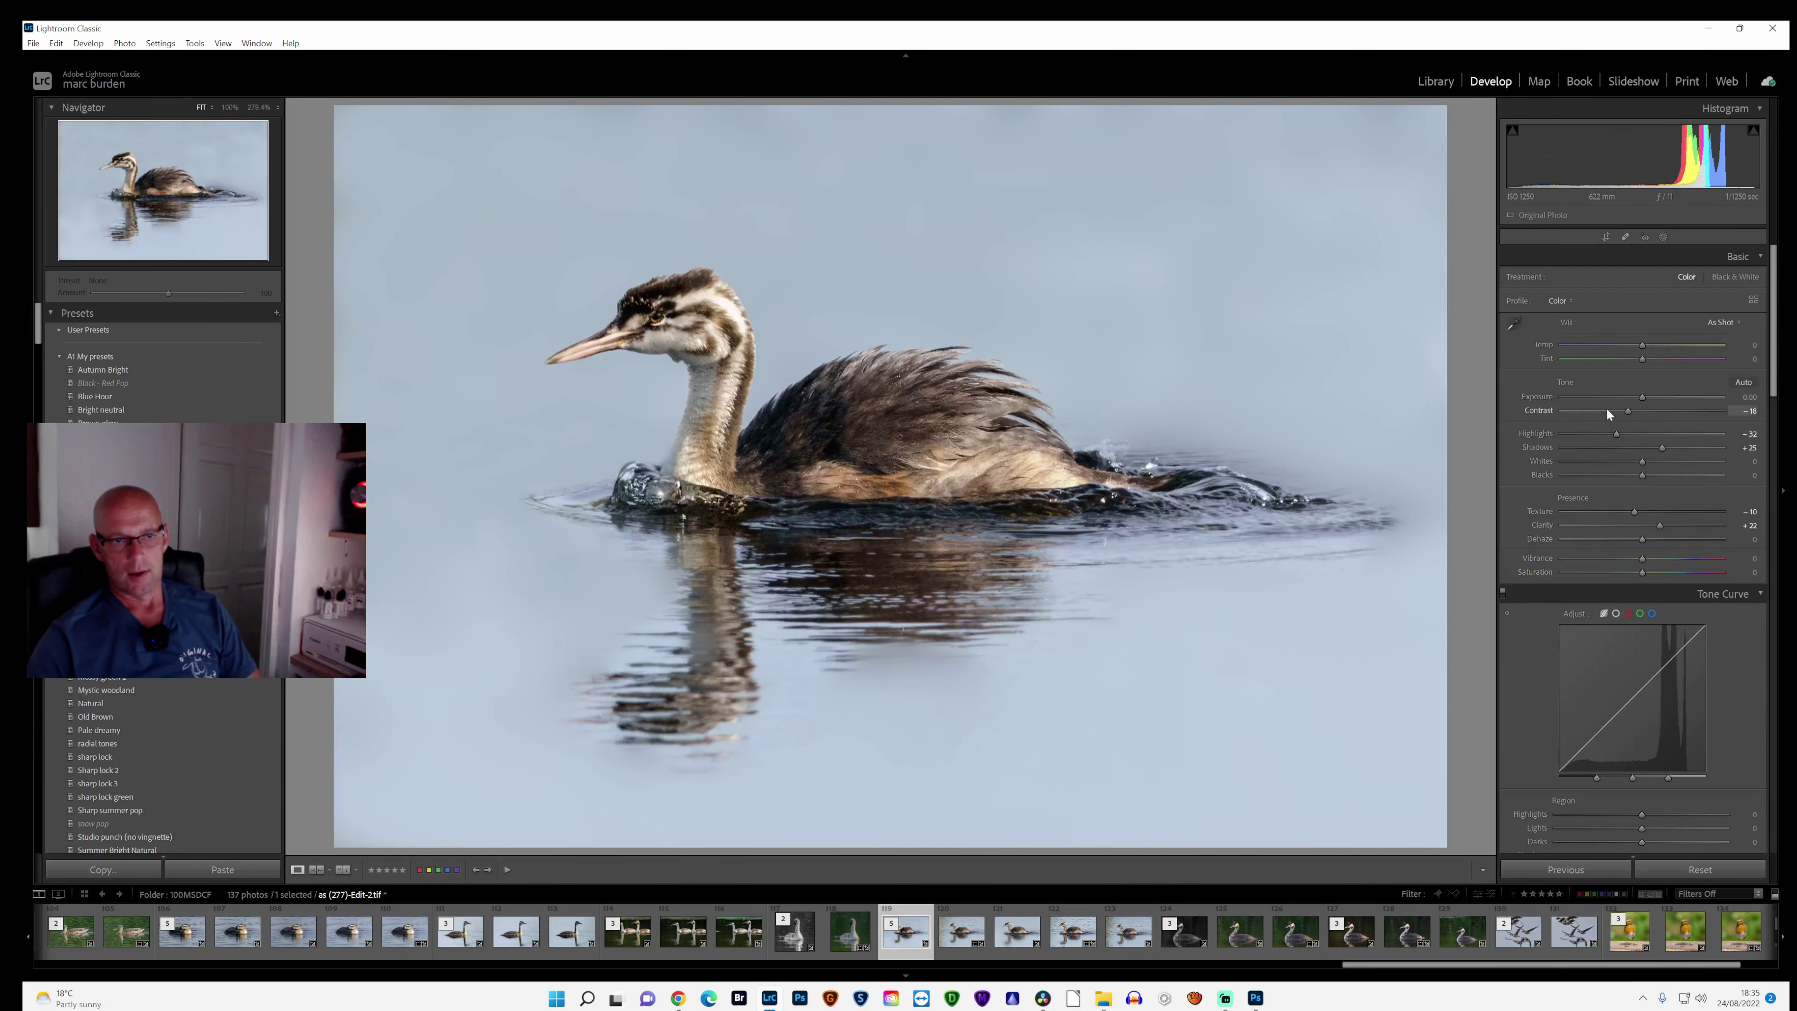
Step: Create a Select Subject mask on the bird and invert it to cover the water background
left_click(1664, 236)
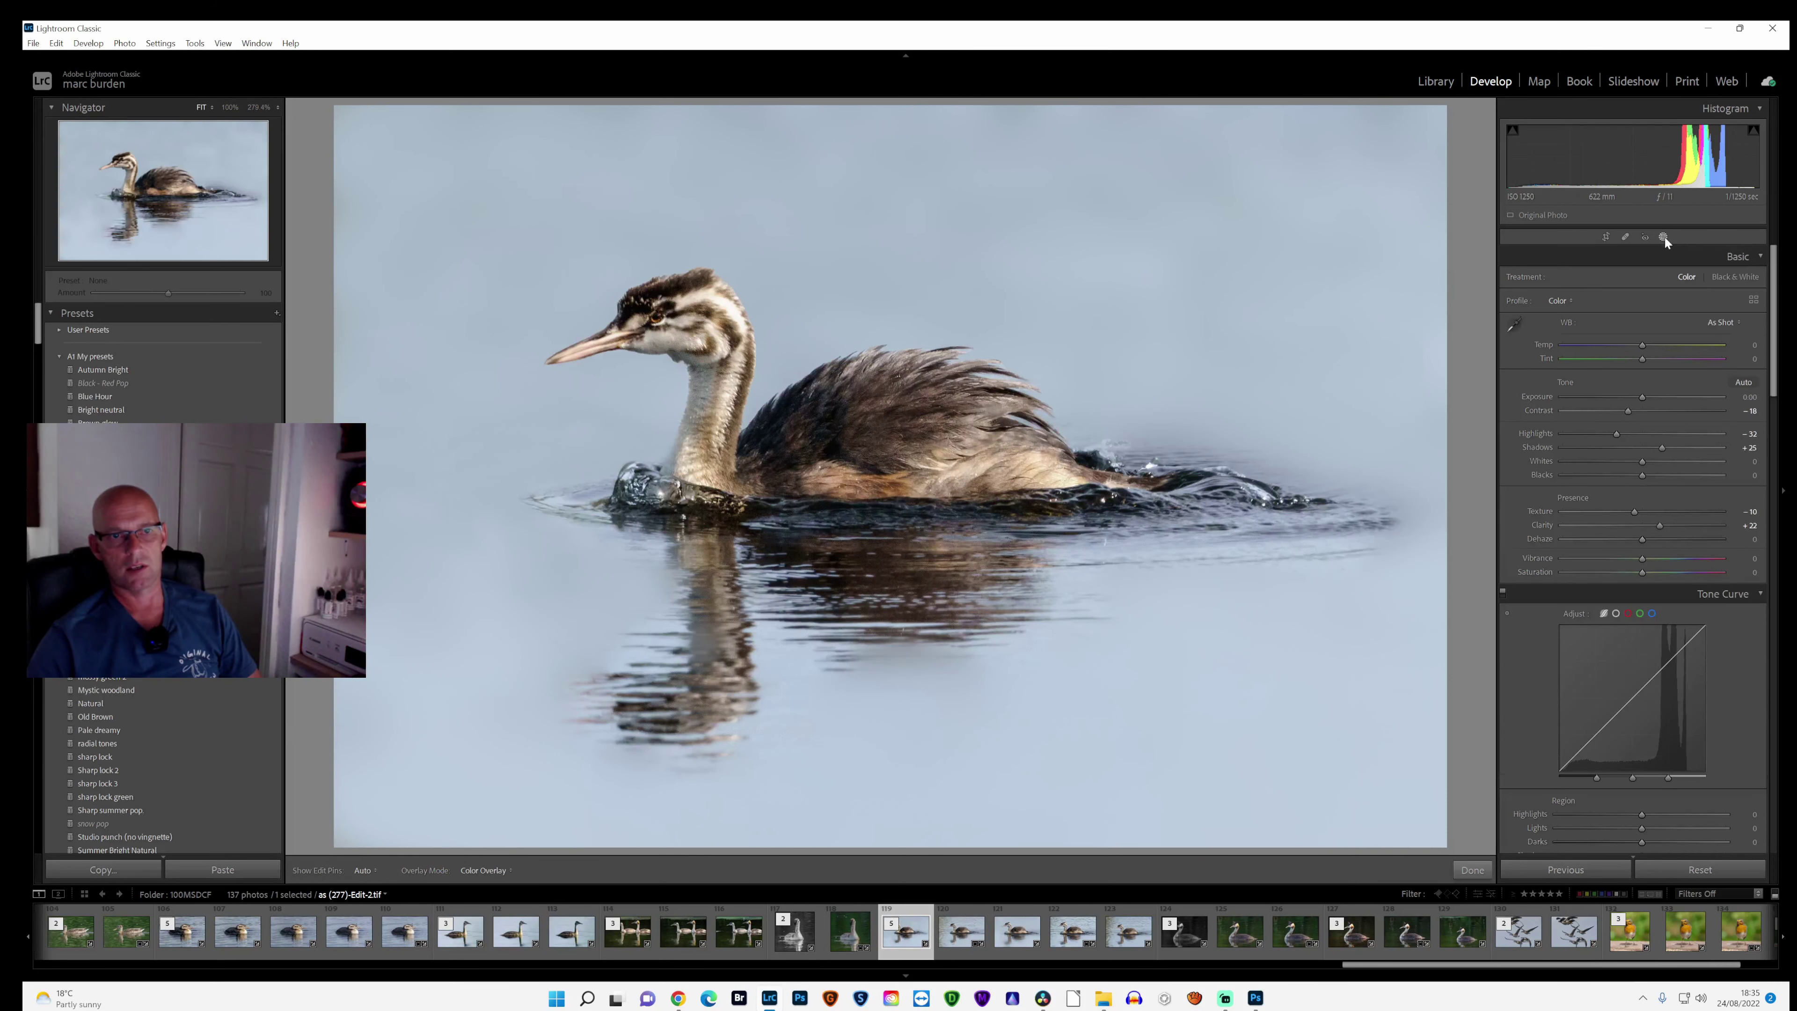
left_click(1533, 276)
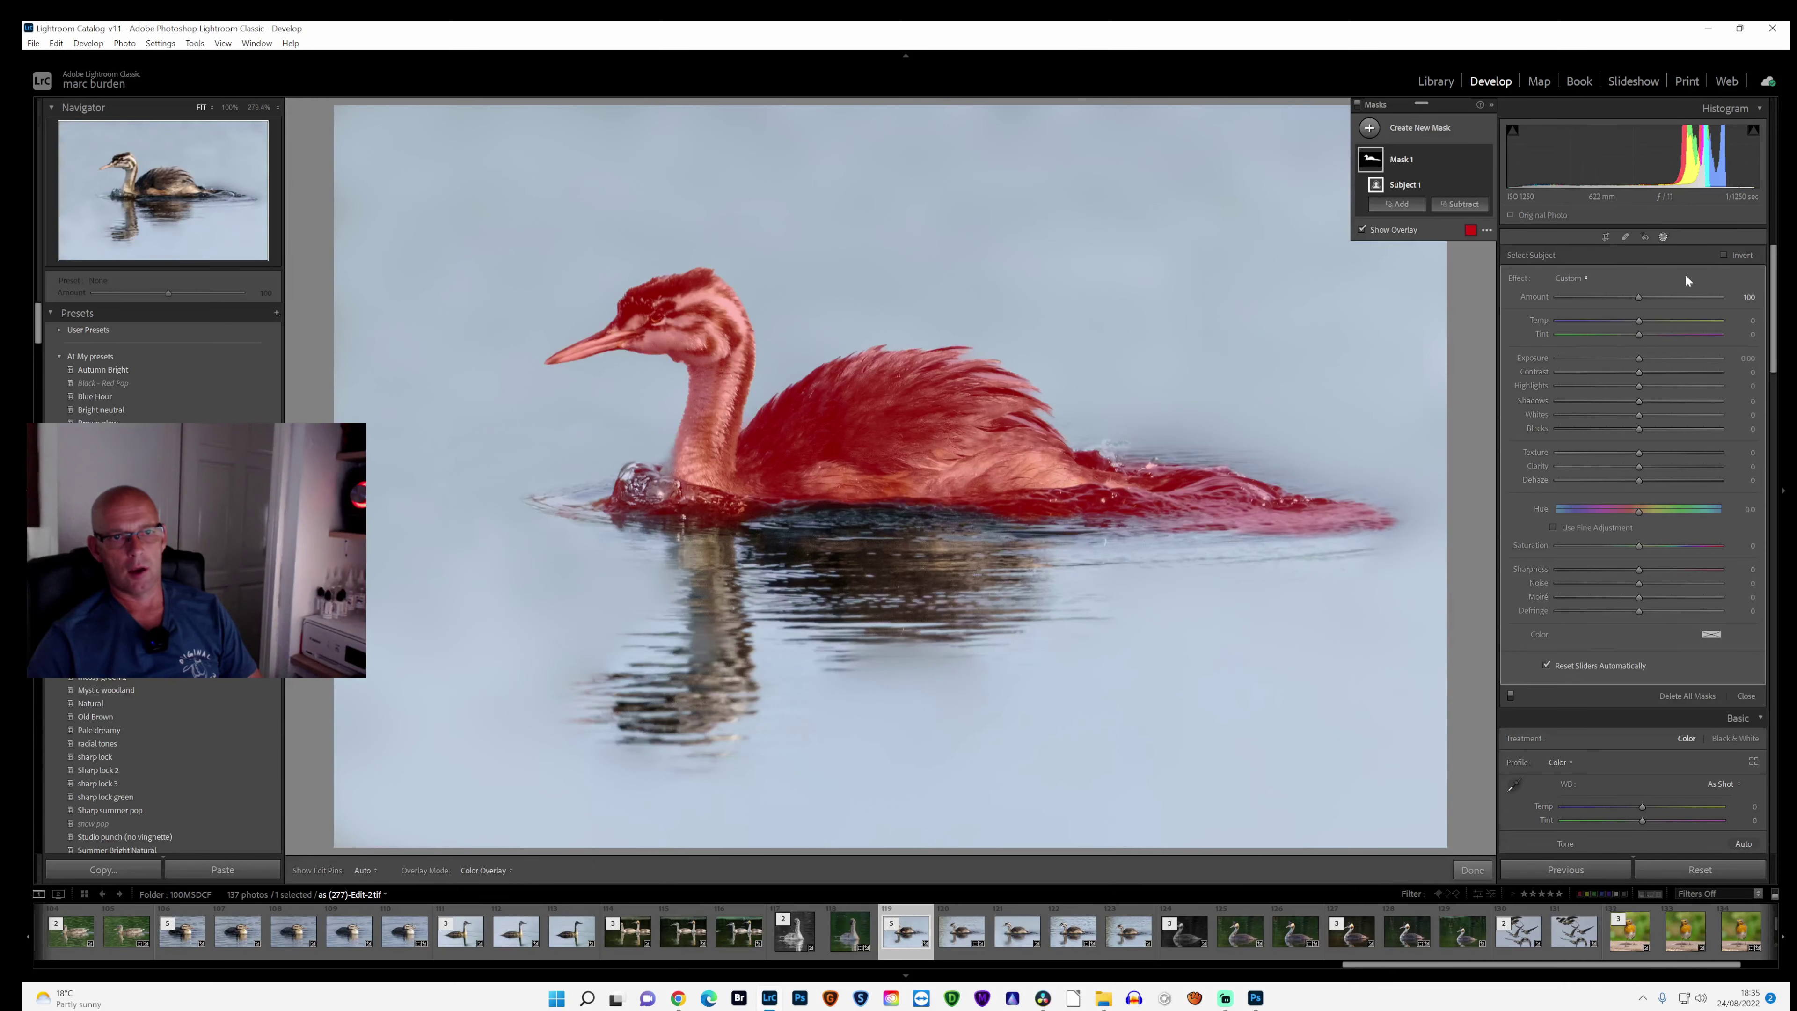
left_click(1723, 255)
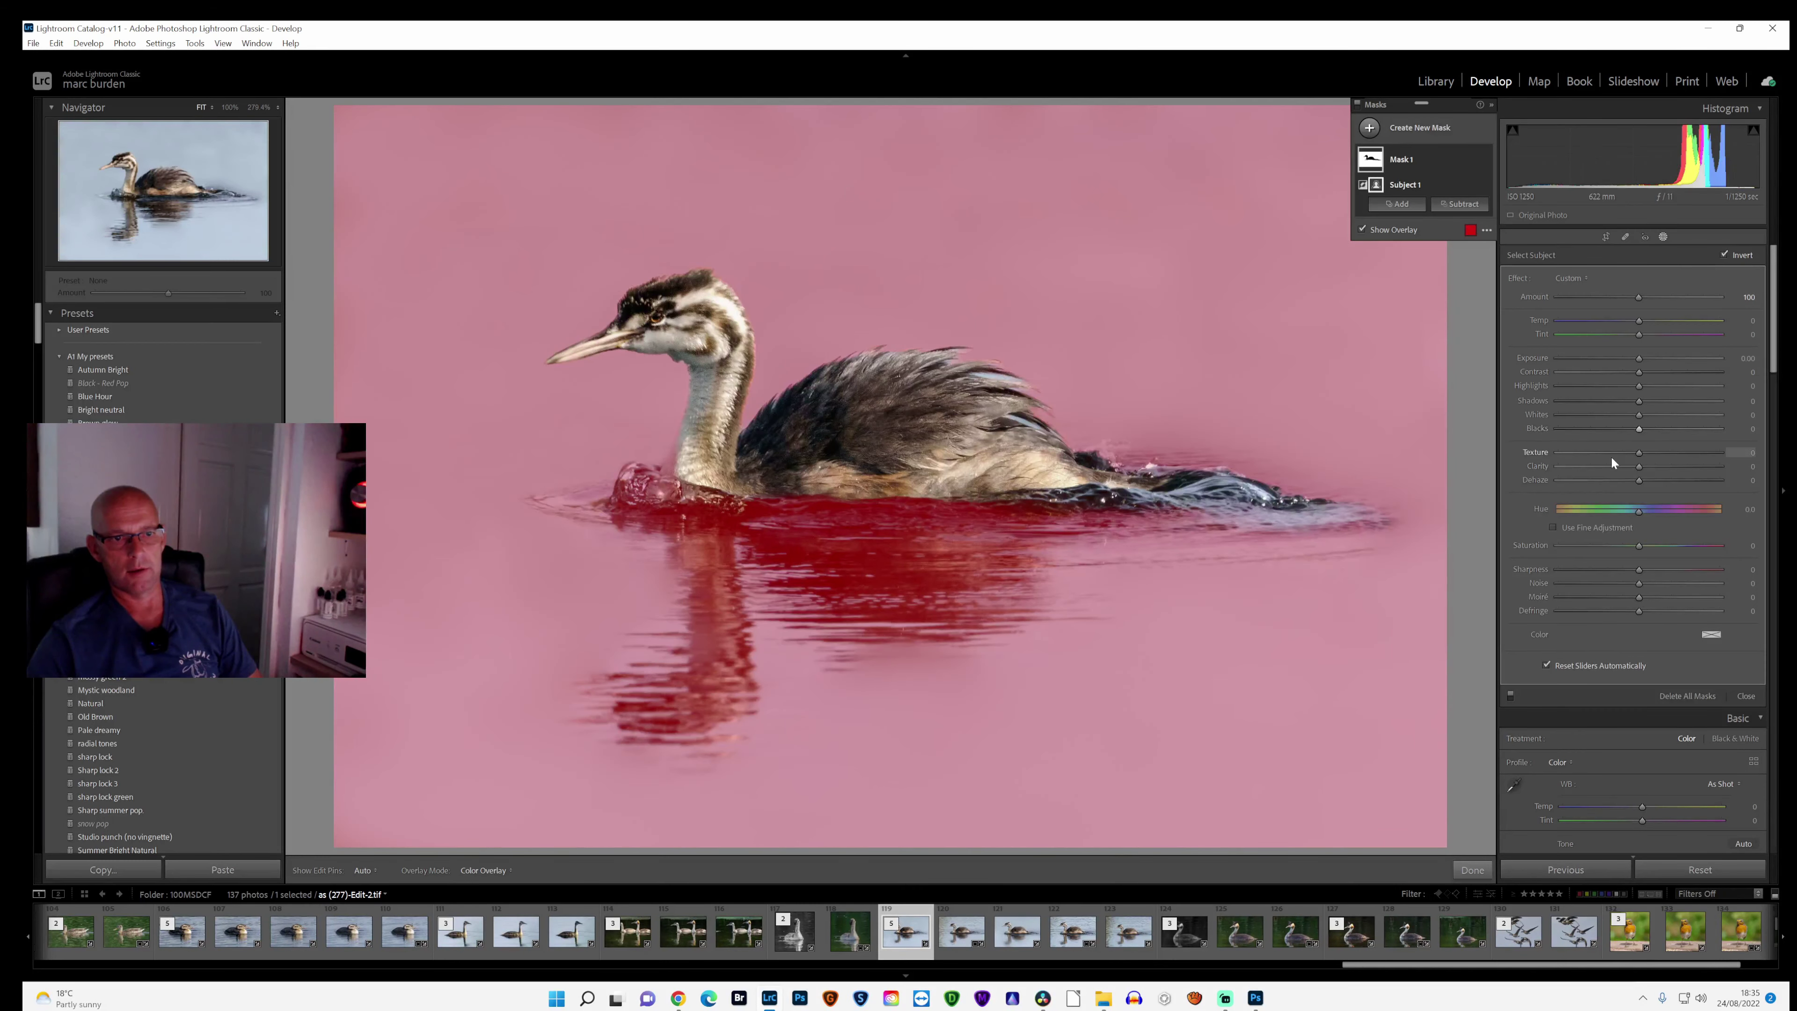
Step: Adjust the inverted subject mask with Texture -100, Shadows 60, Exposure -0.34 and Temp 3
left_click_drag(1636, 454, 1522, 457)
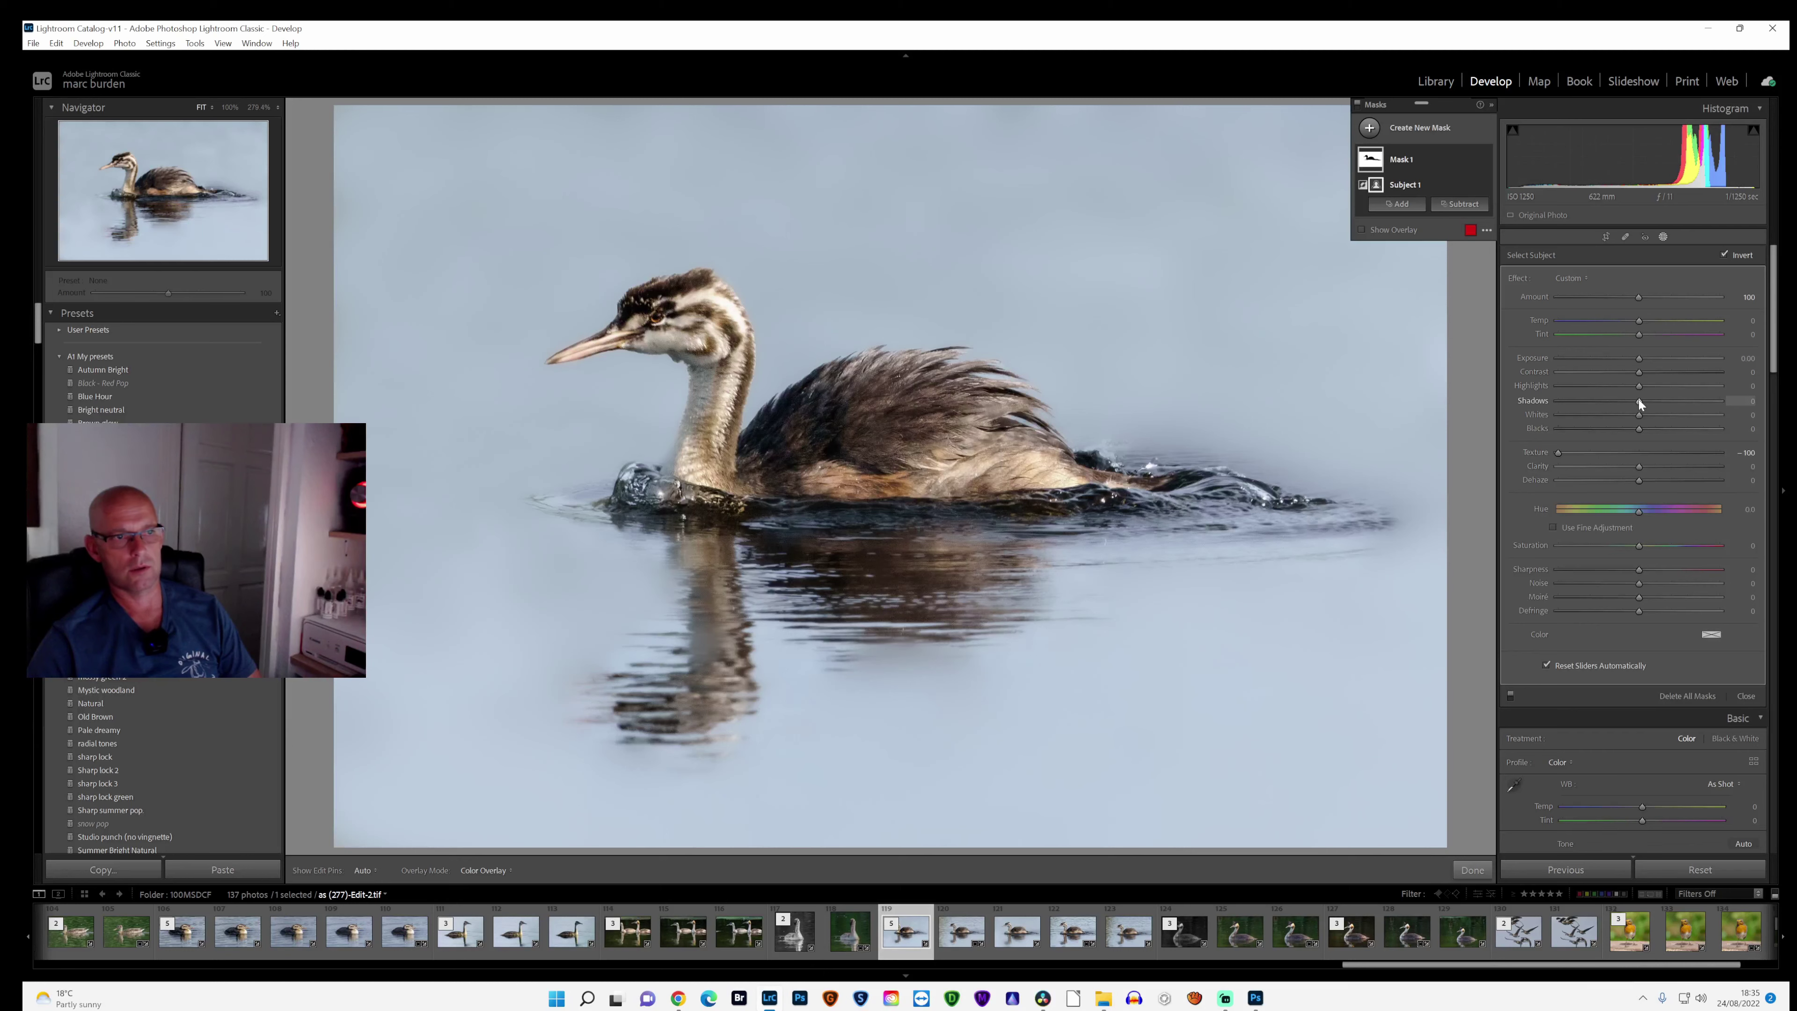
left_click_drag(1639, 400, 1697, 395)
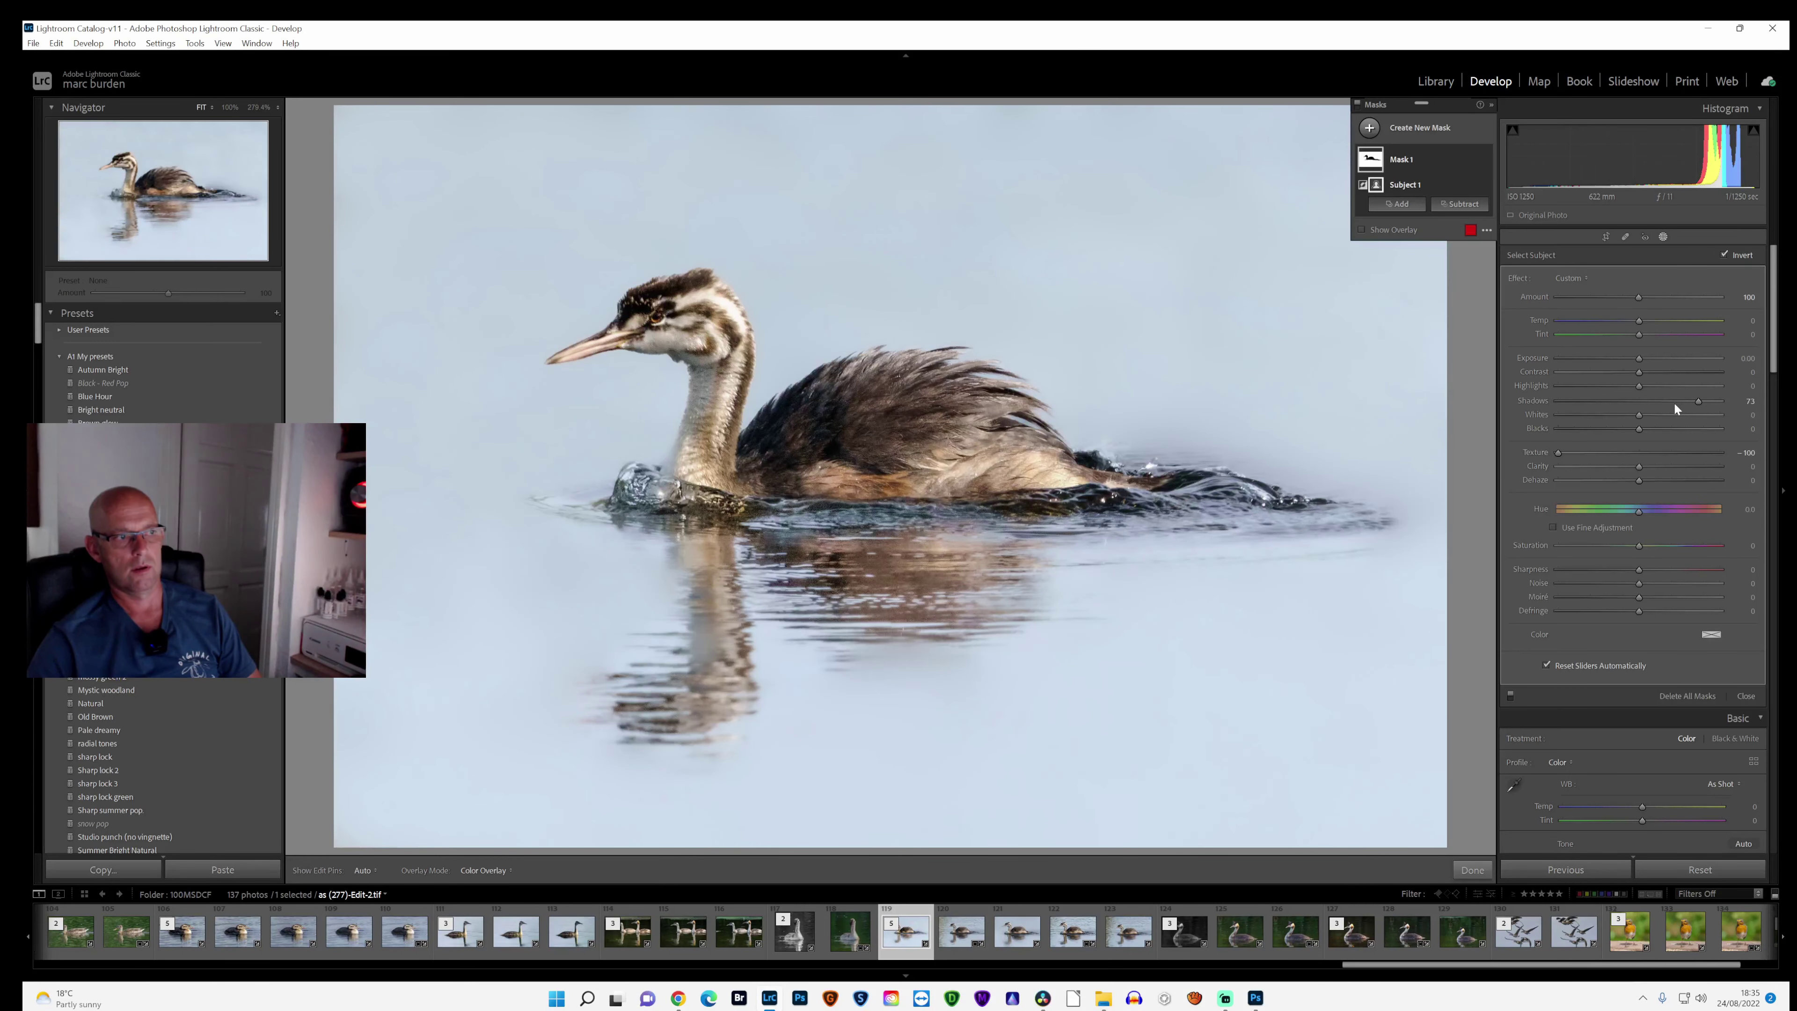
left_click_drag(1702, 395, 1628, 358)
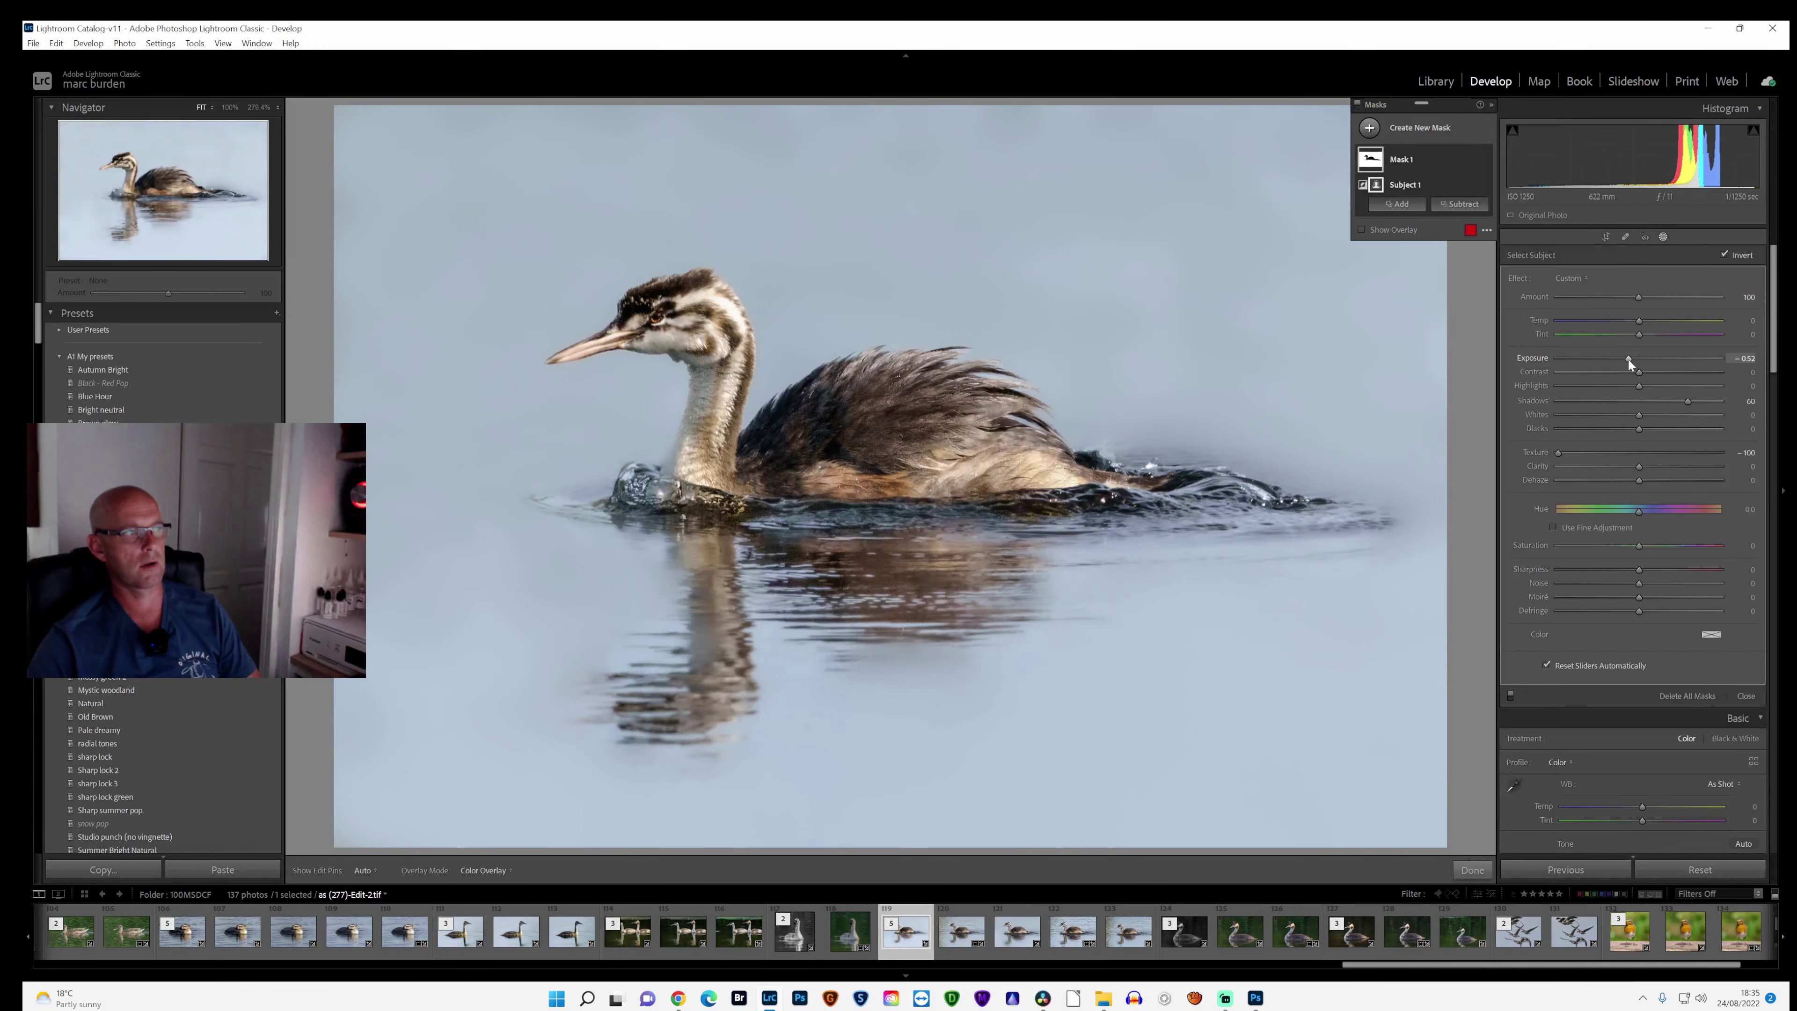
left_click_drag(1628, 358, 1631, 357)
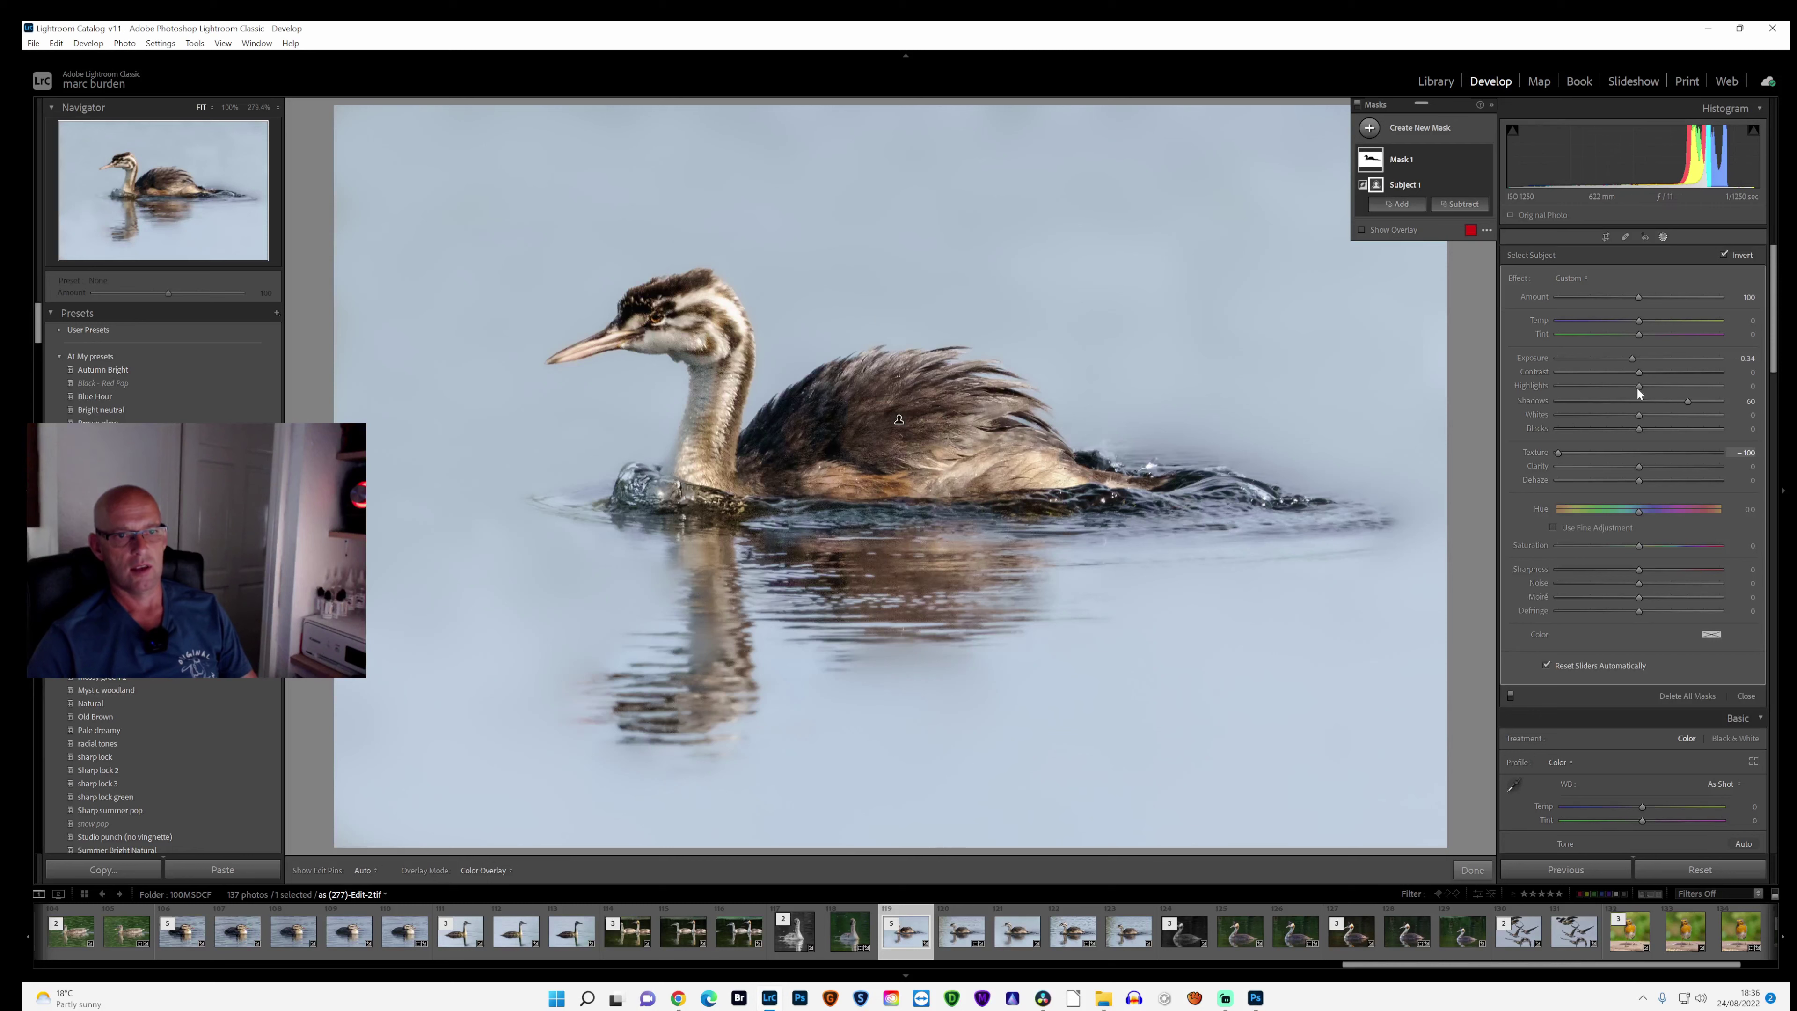
left_click_drag(1642, 323, 1643, 317)
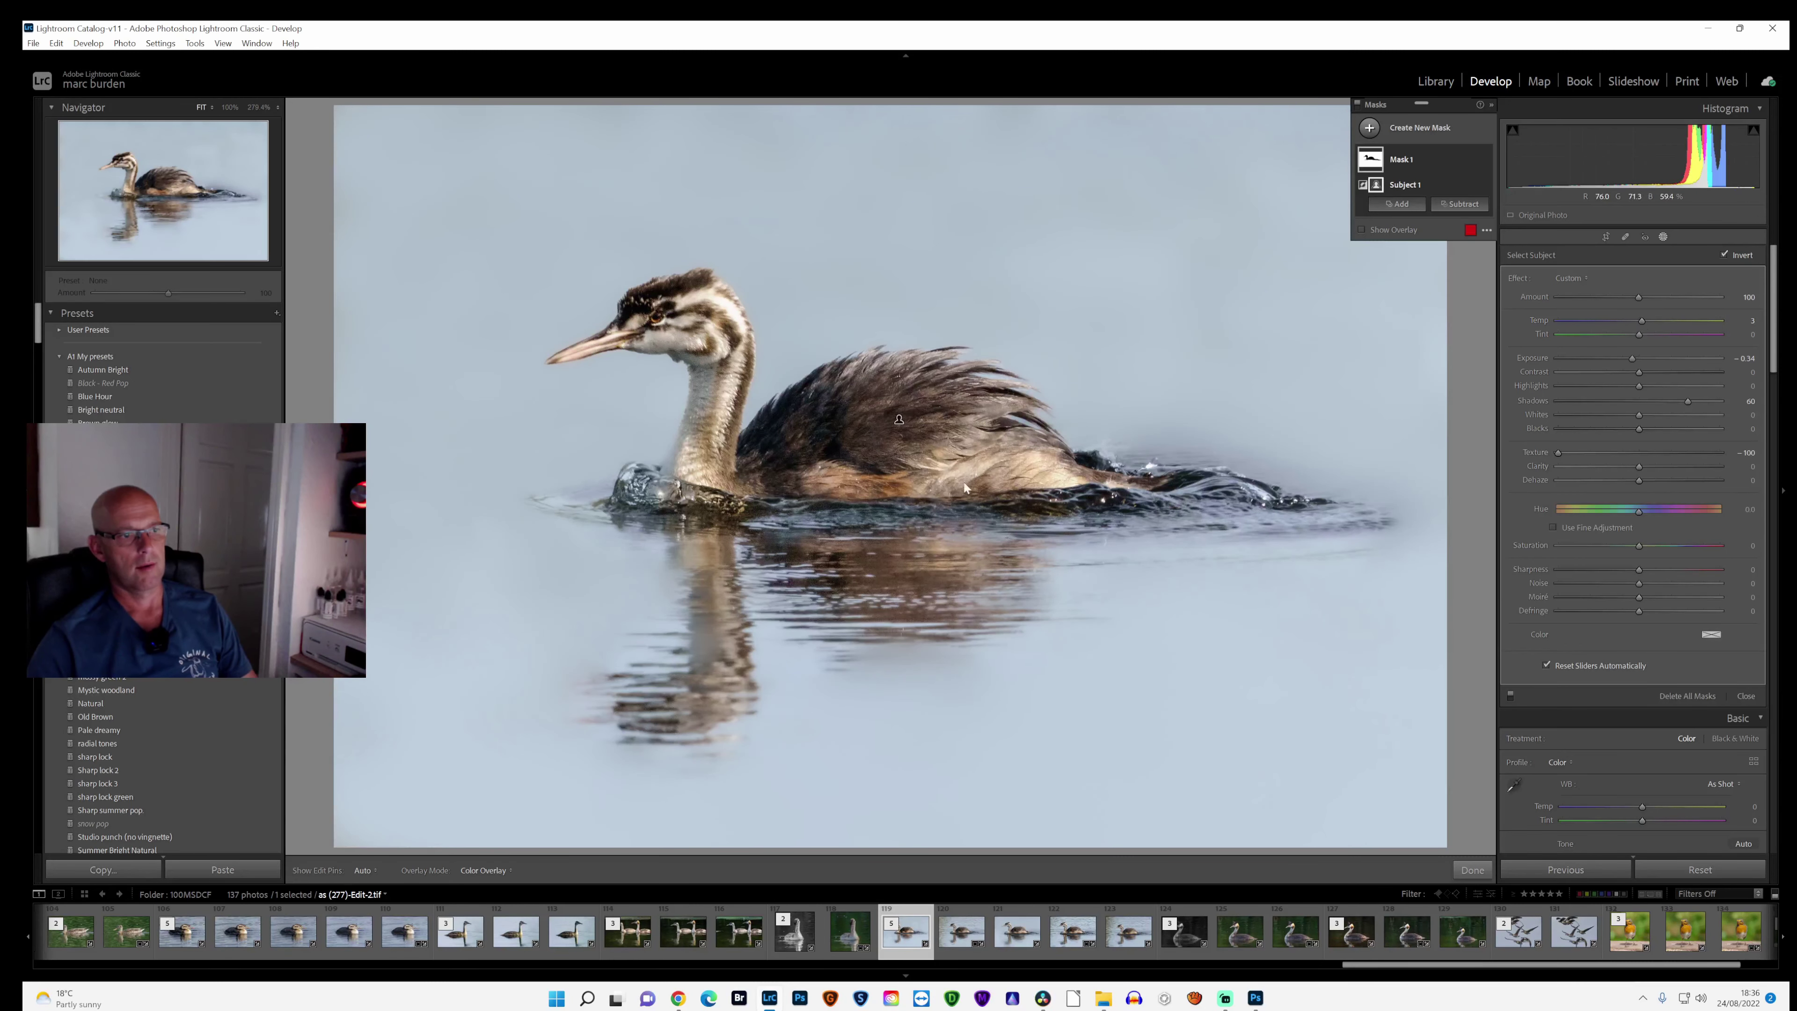
Step: Open a copy with Lightroom adjustments in Topaz DeNoise AI and choose the Low Light AI model
right_click(755, 202)
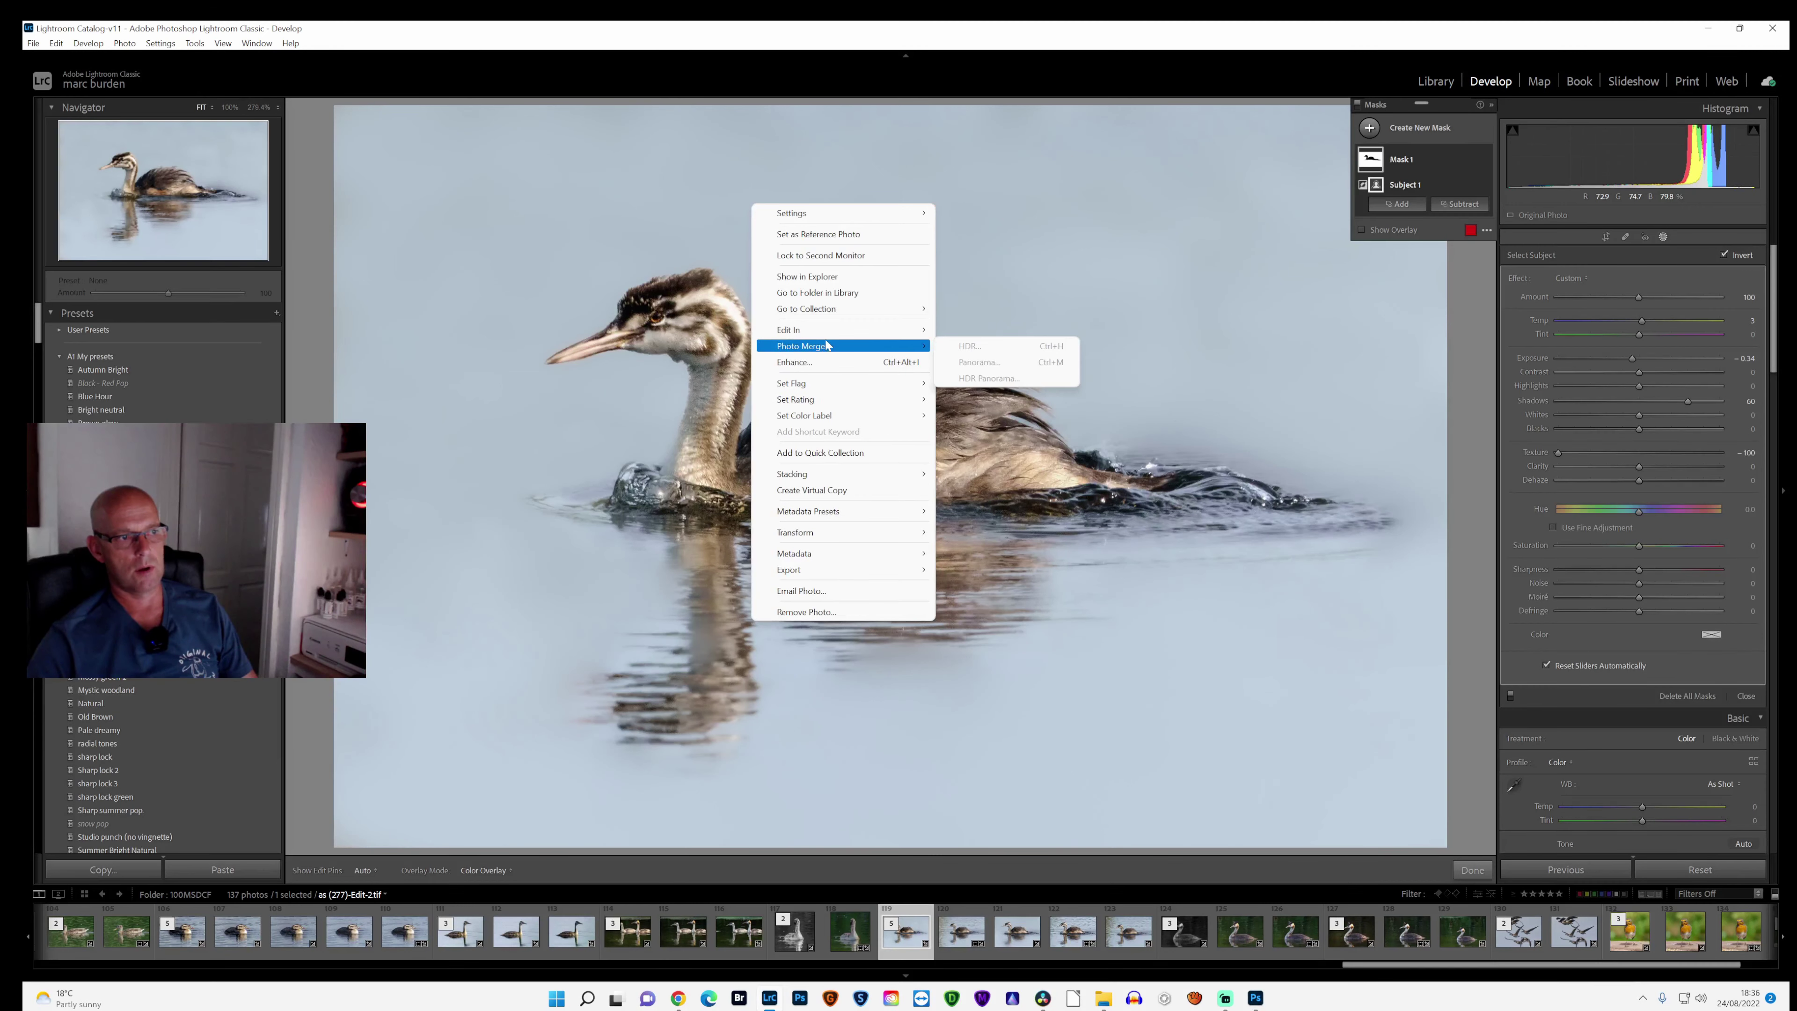
mouse_move(830, 332)
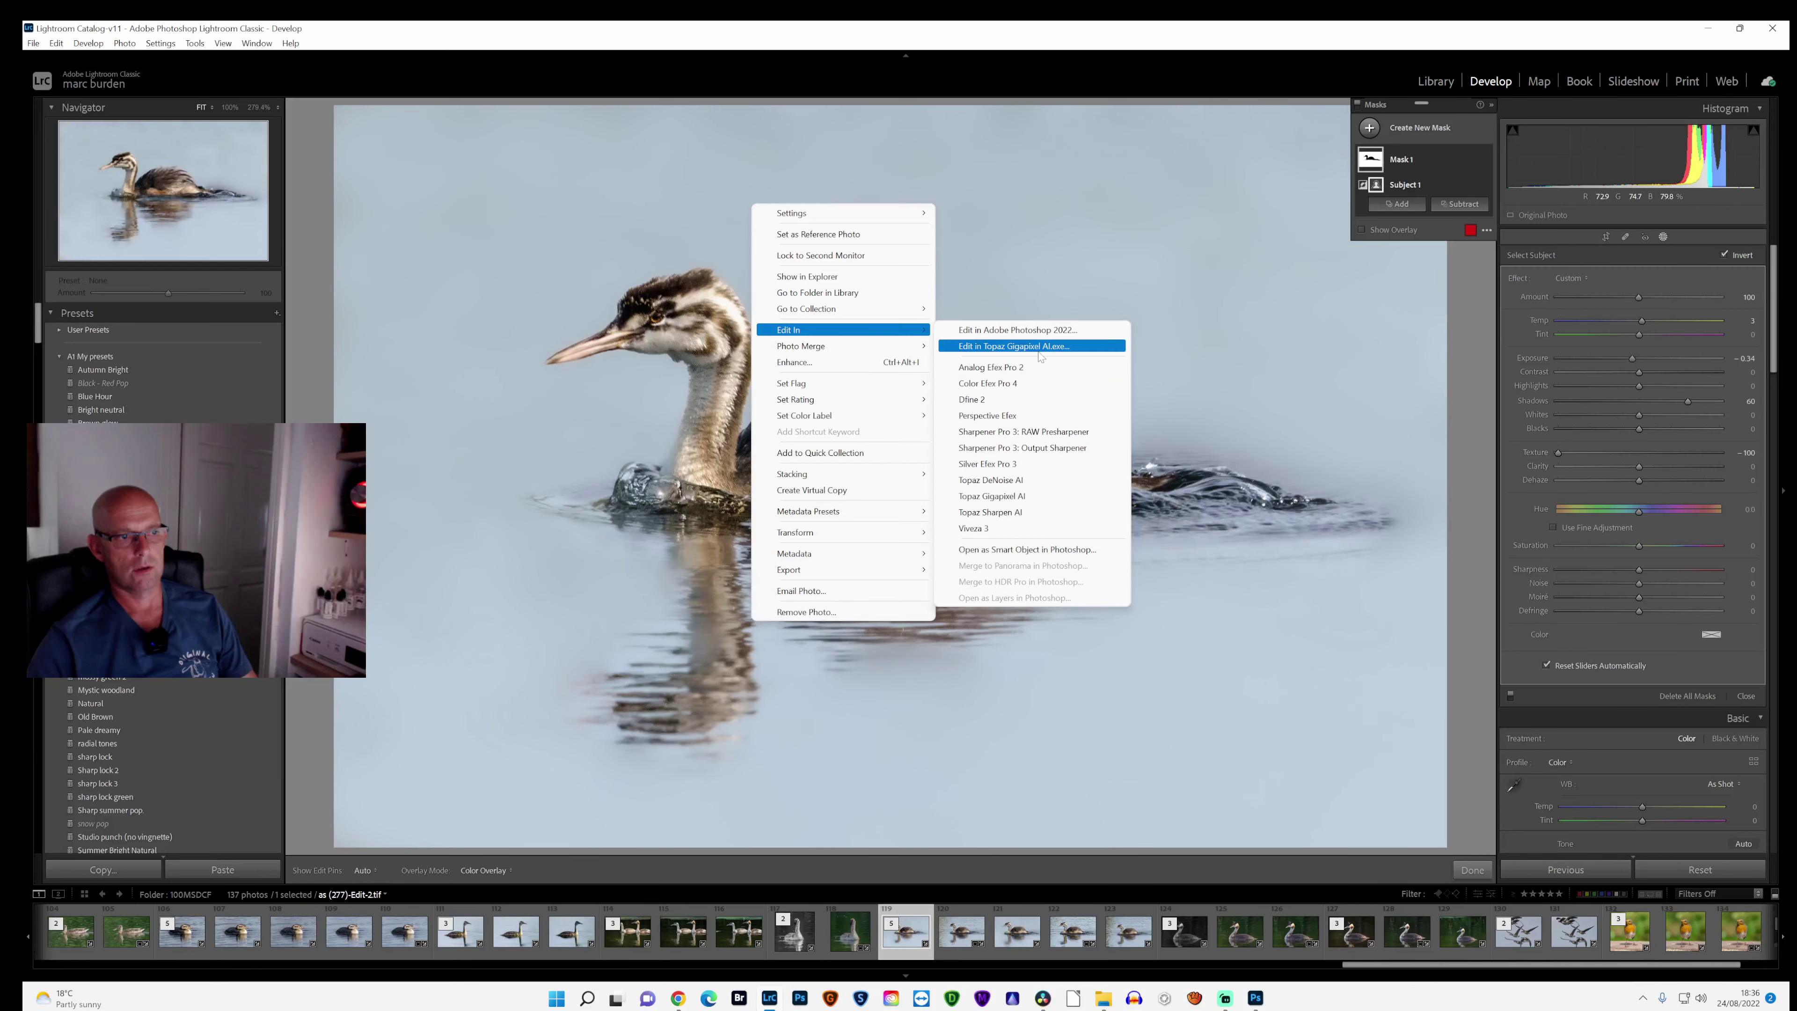
left_click(1024, 485)
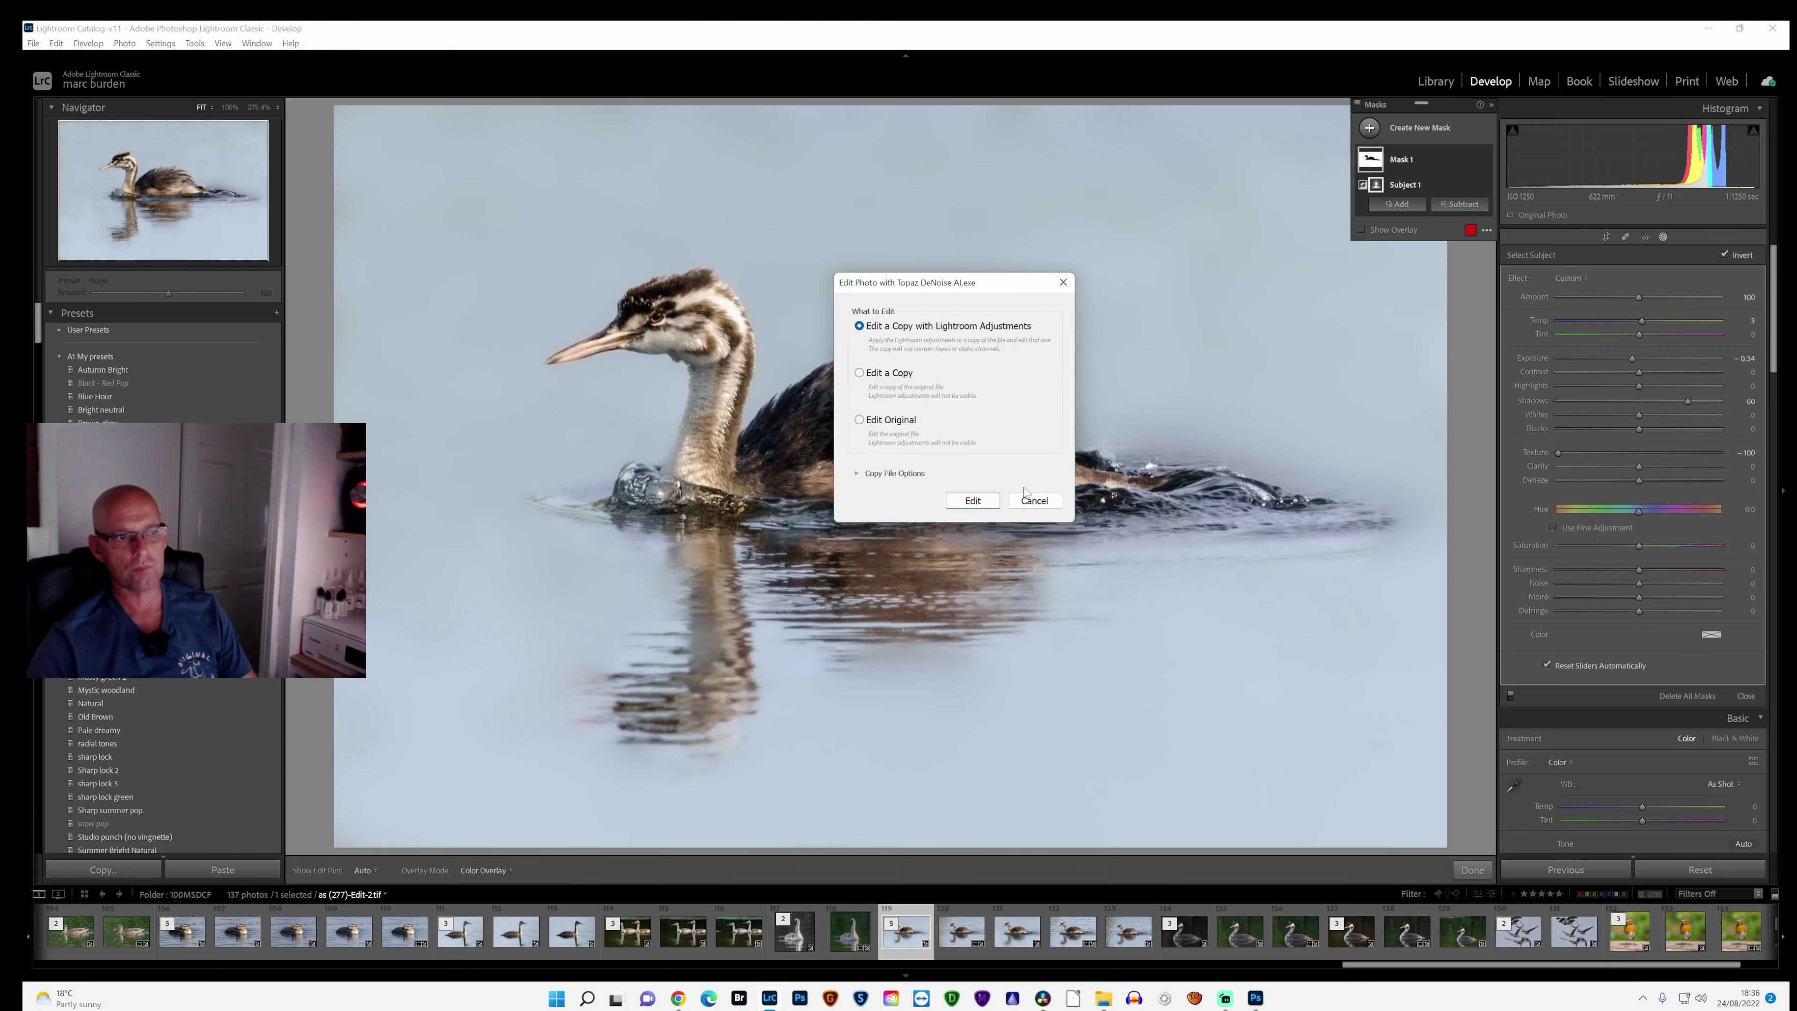
left_click(976, 507)
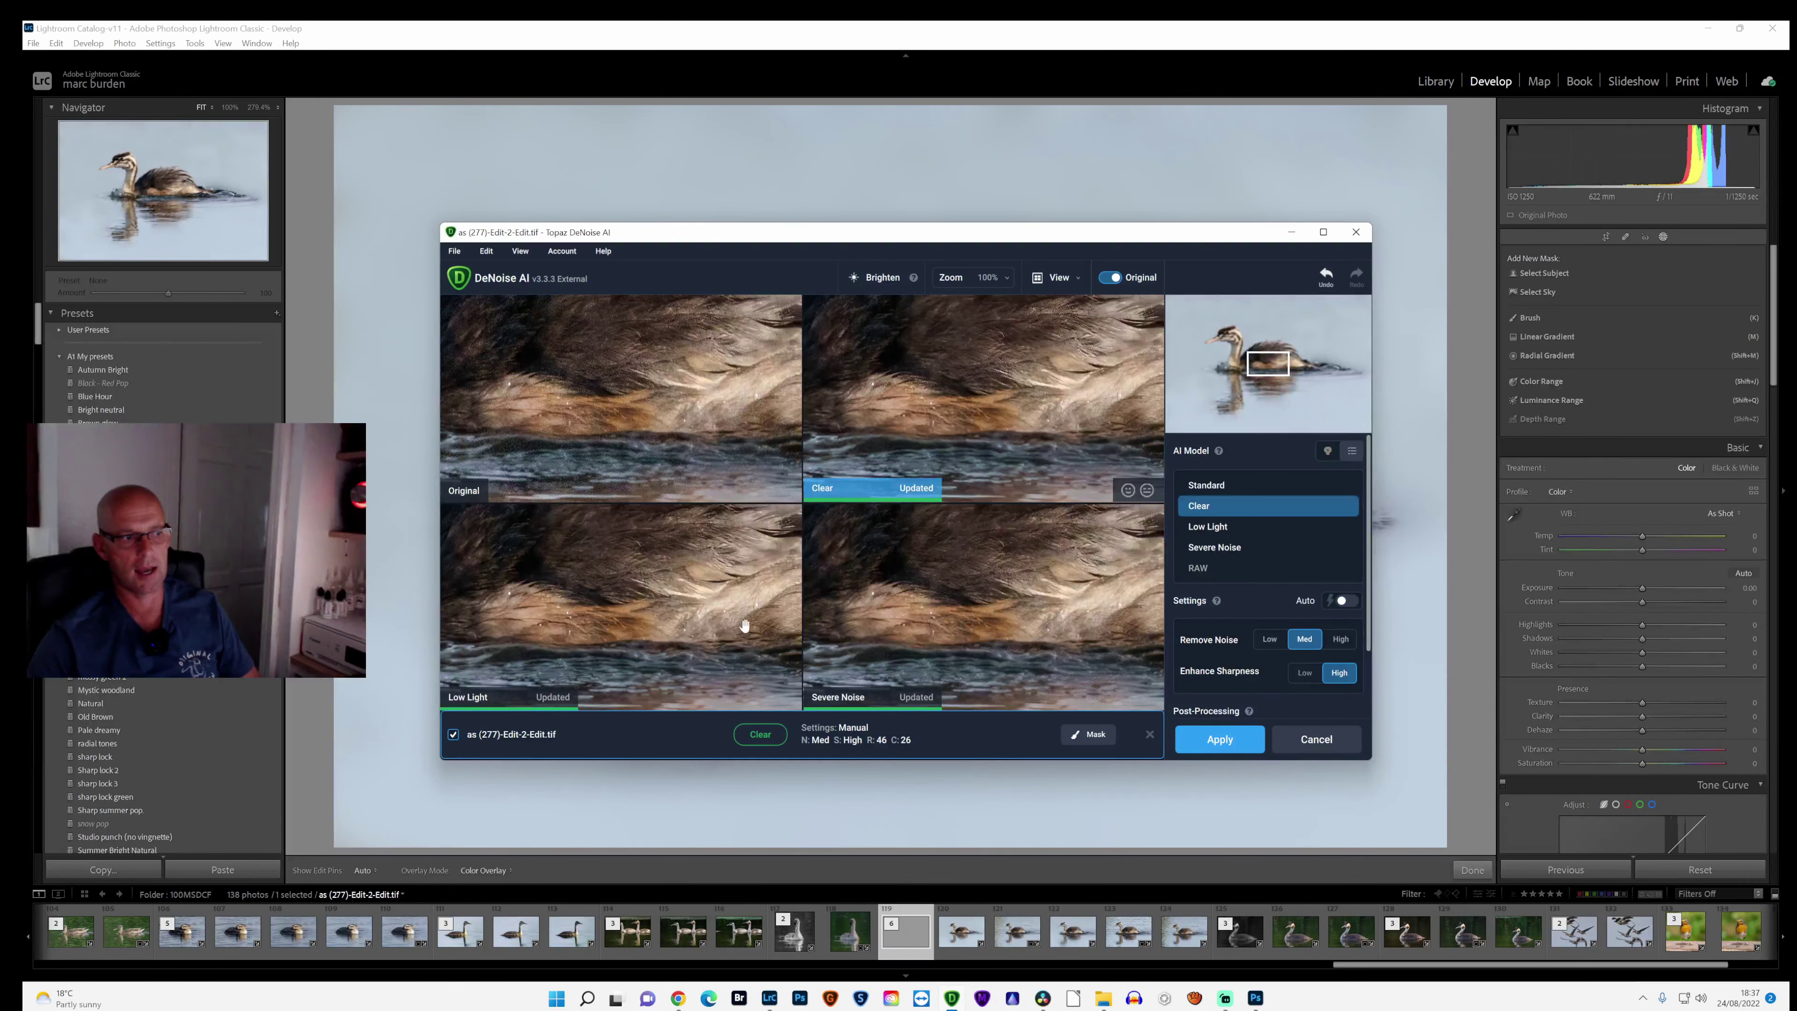
left_click(705, 620)
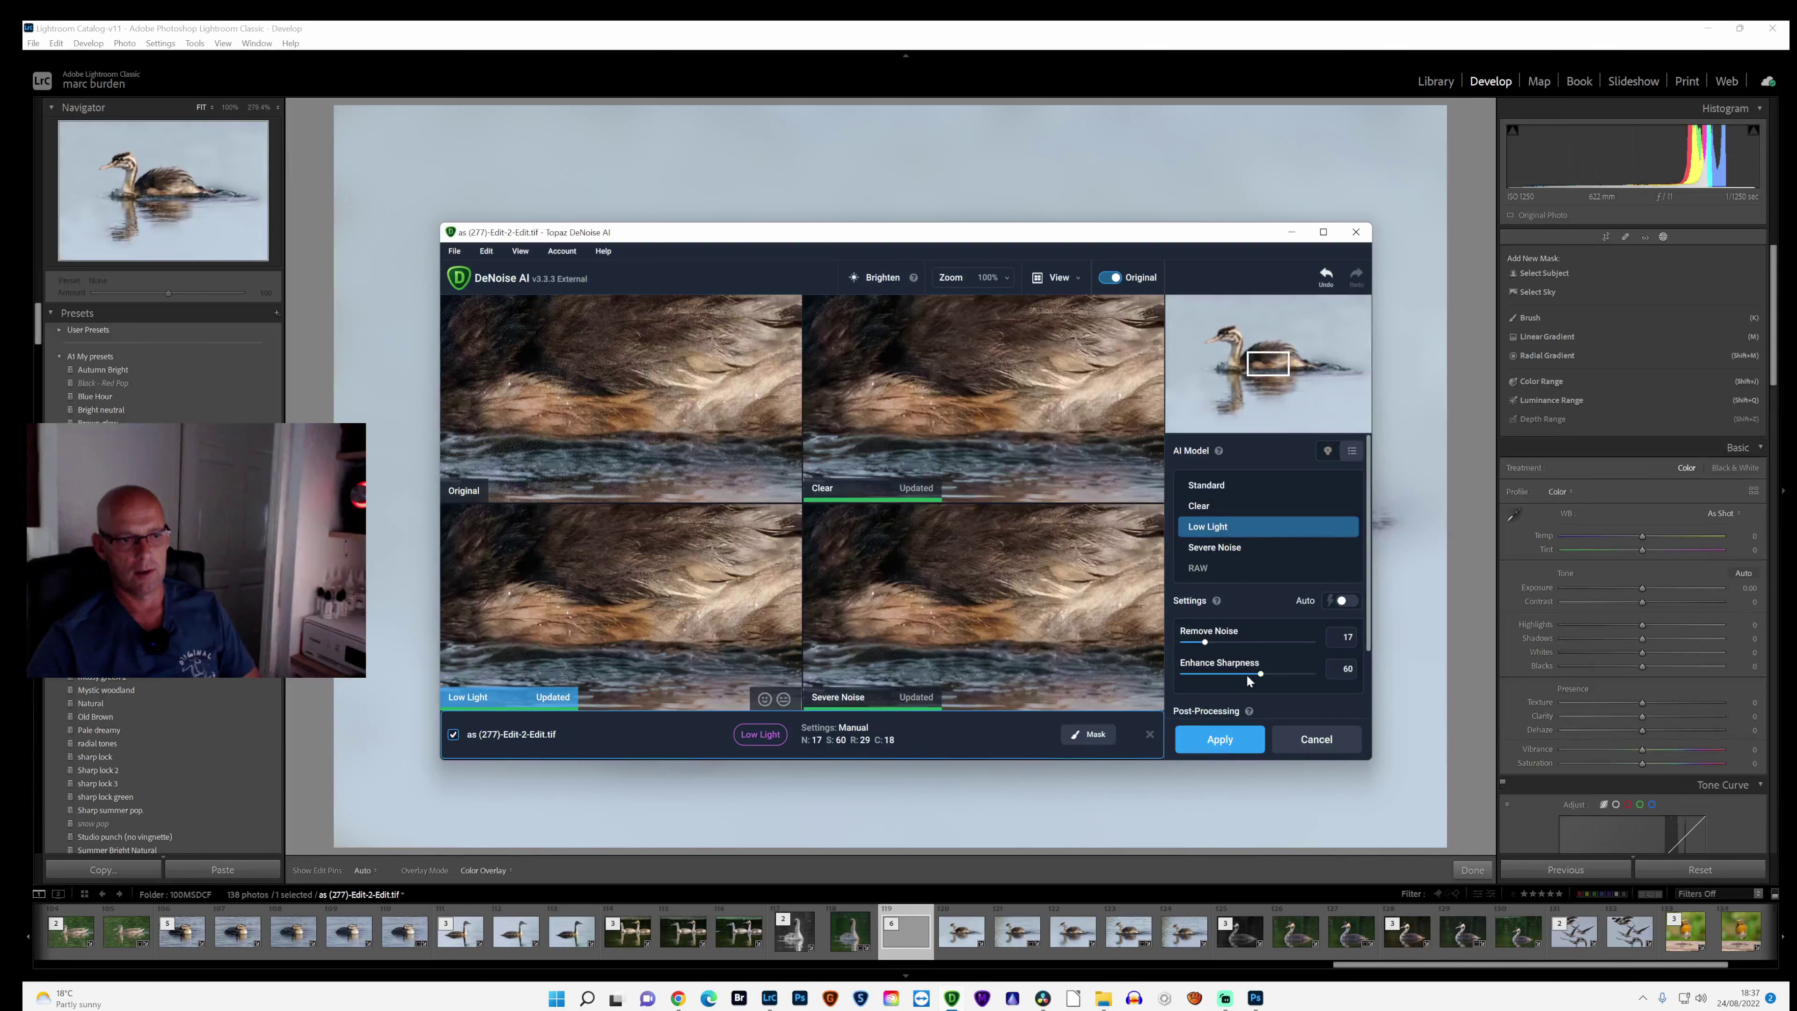
Step: Set Enhance Sharpness to 48 for the Low Light model and apply the noise reduction to the bird photo
left_click_drag(1257, 674, 1245, 674)
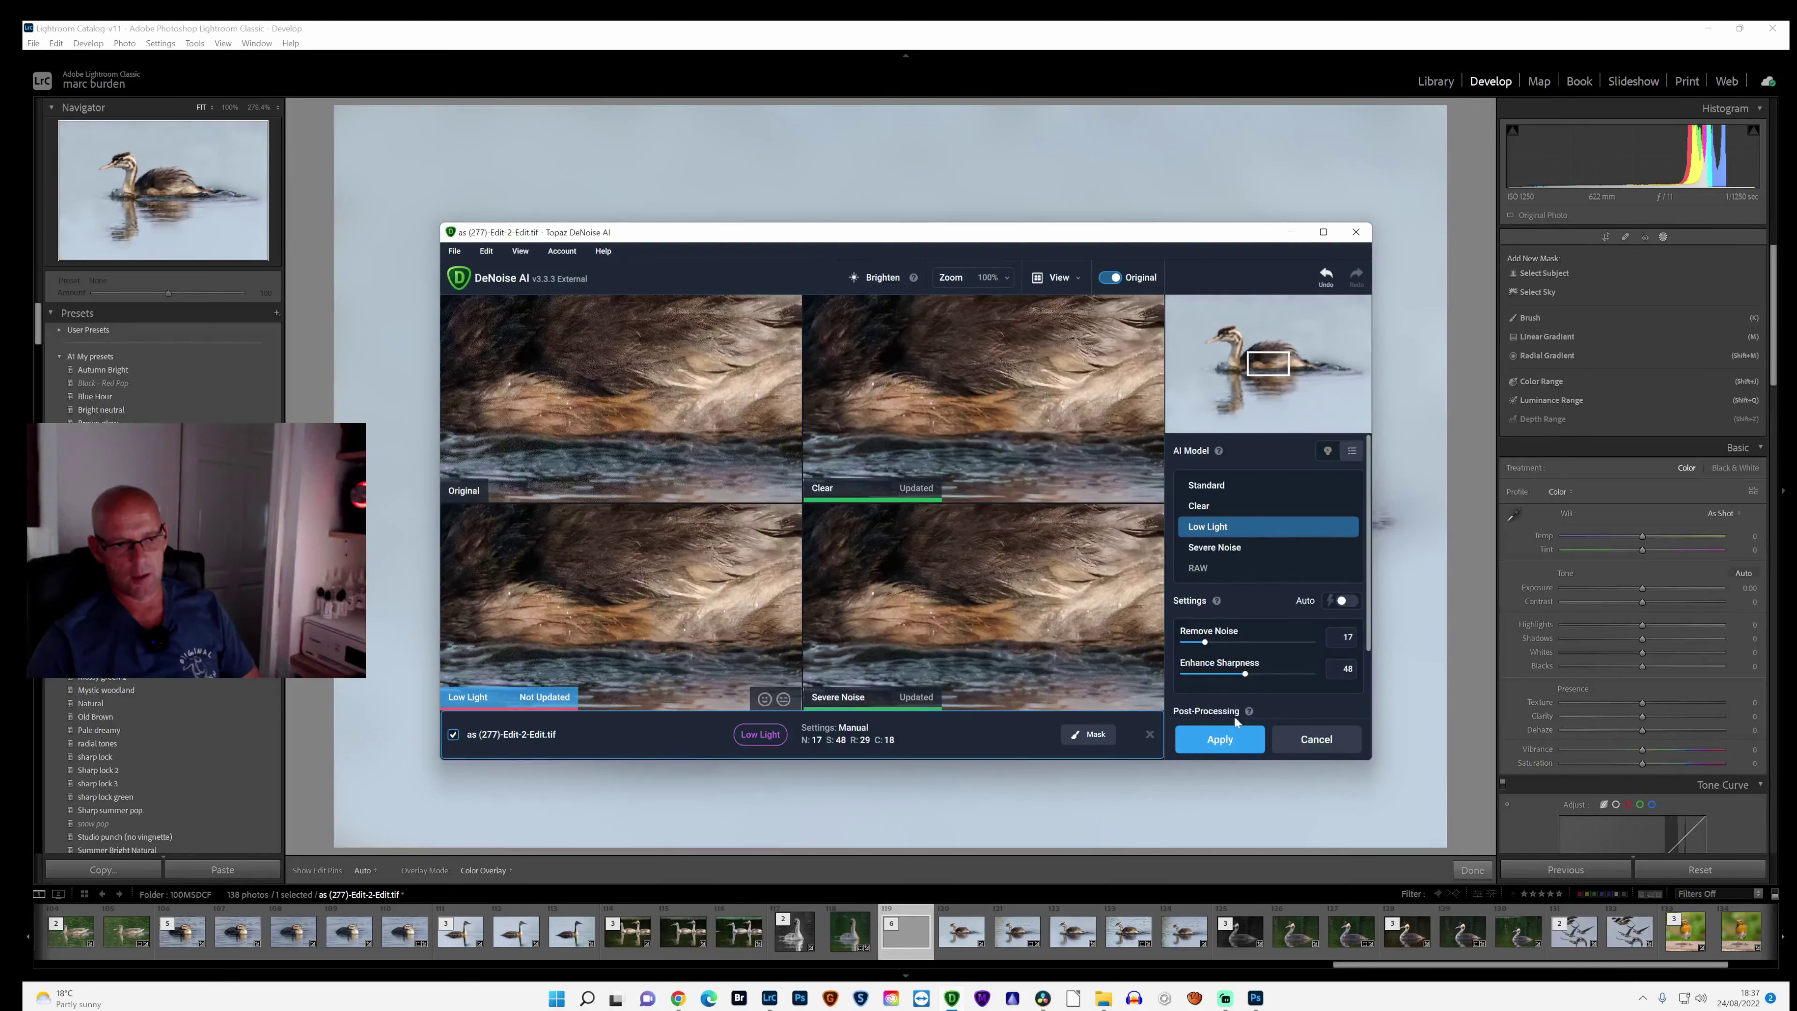
left_click(1231, 744)
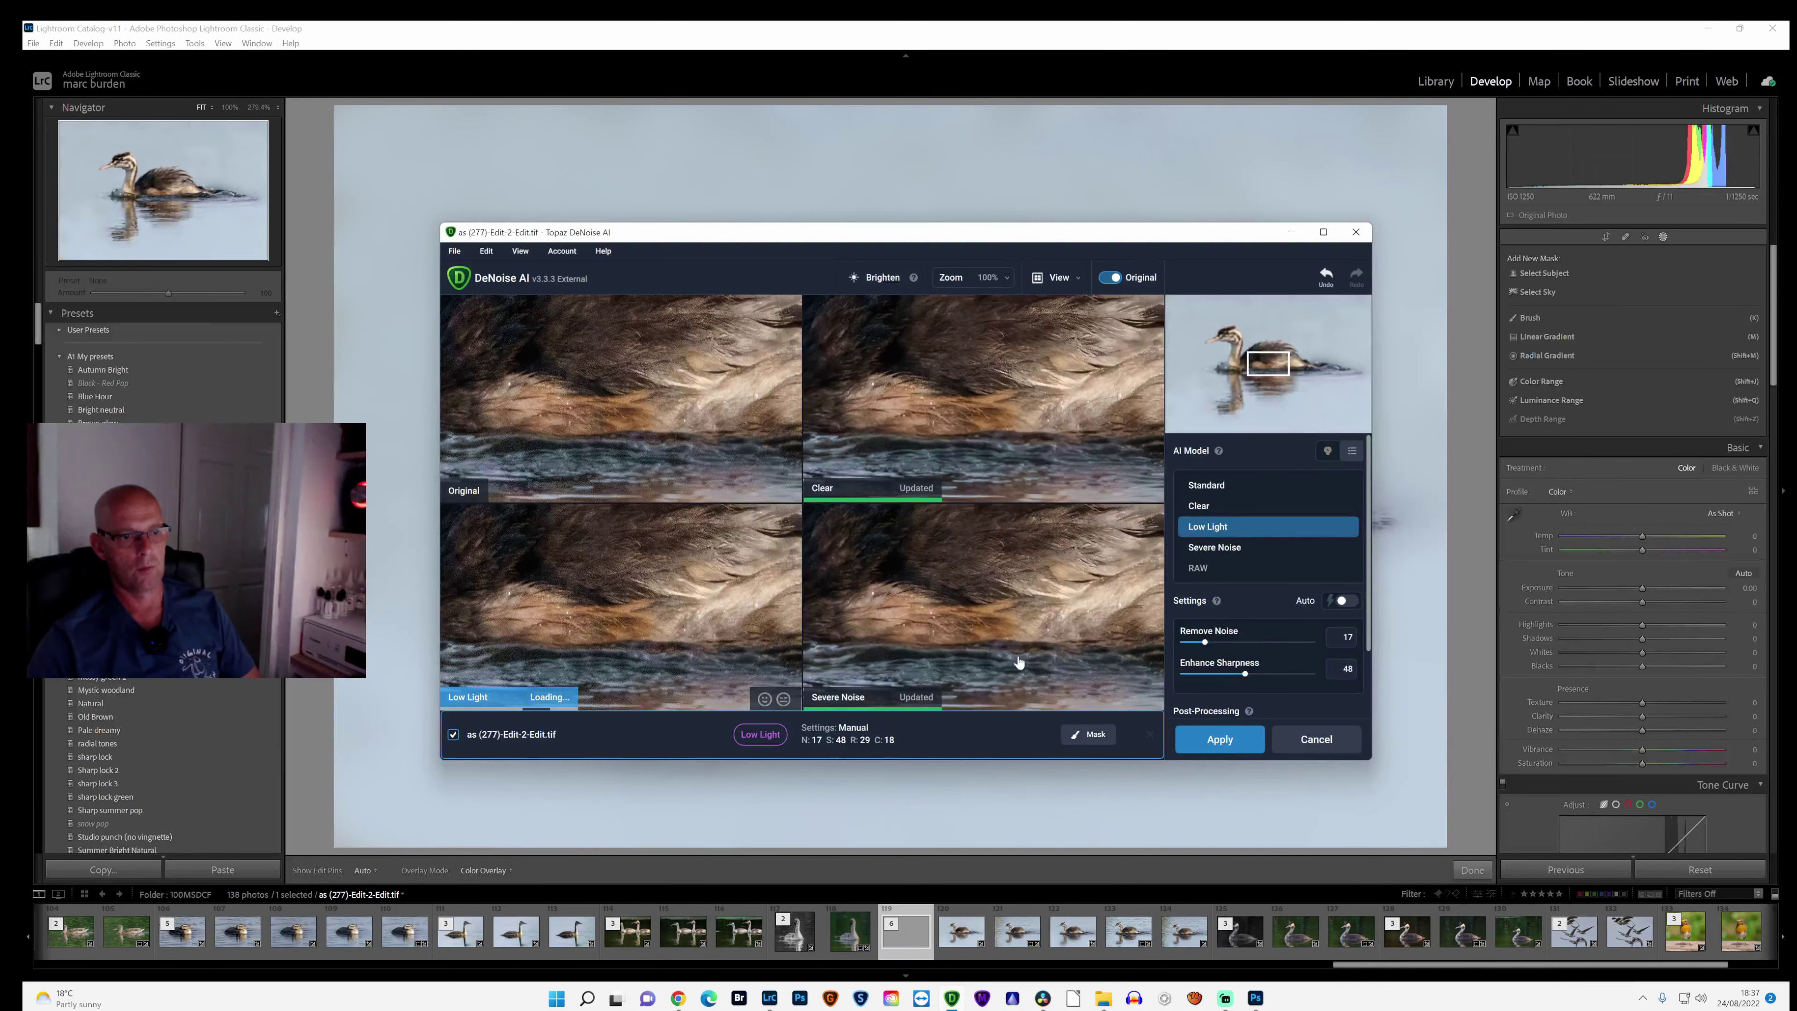
left_click(1216, 744)
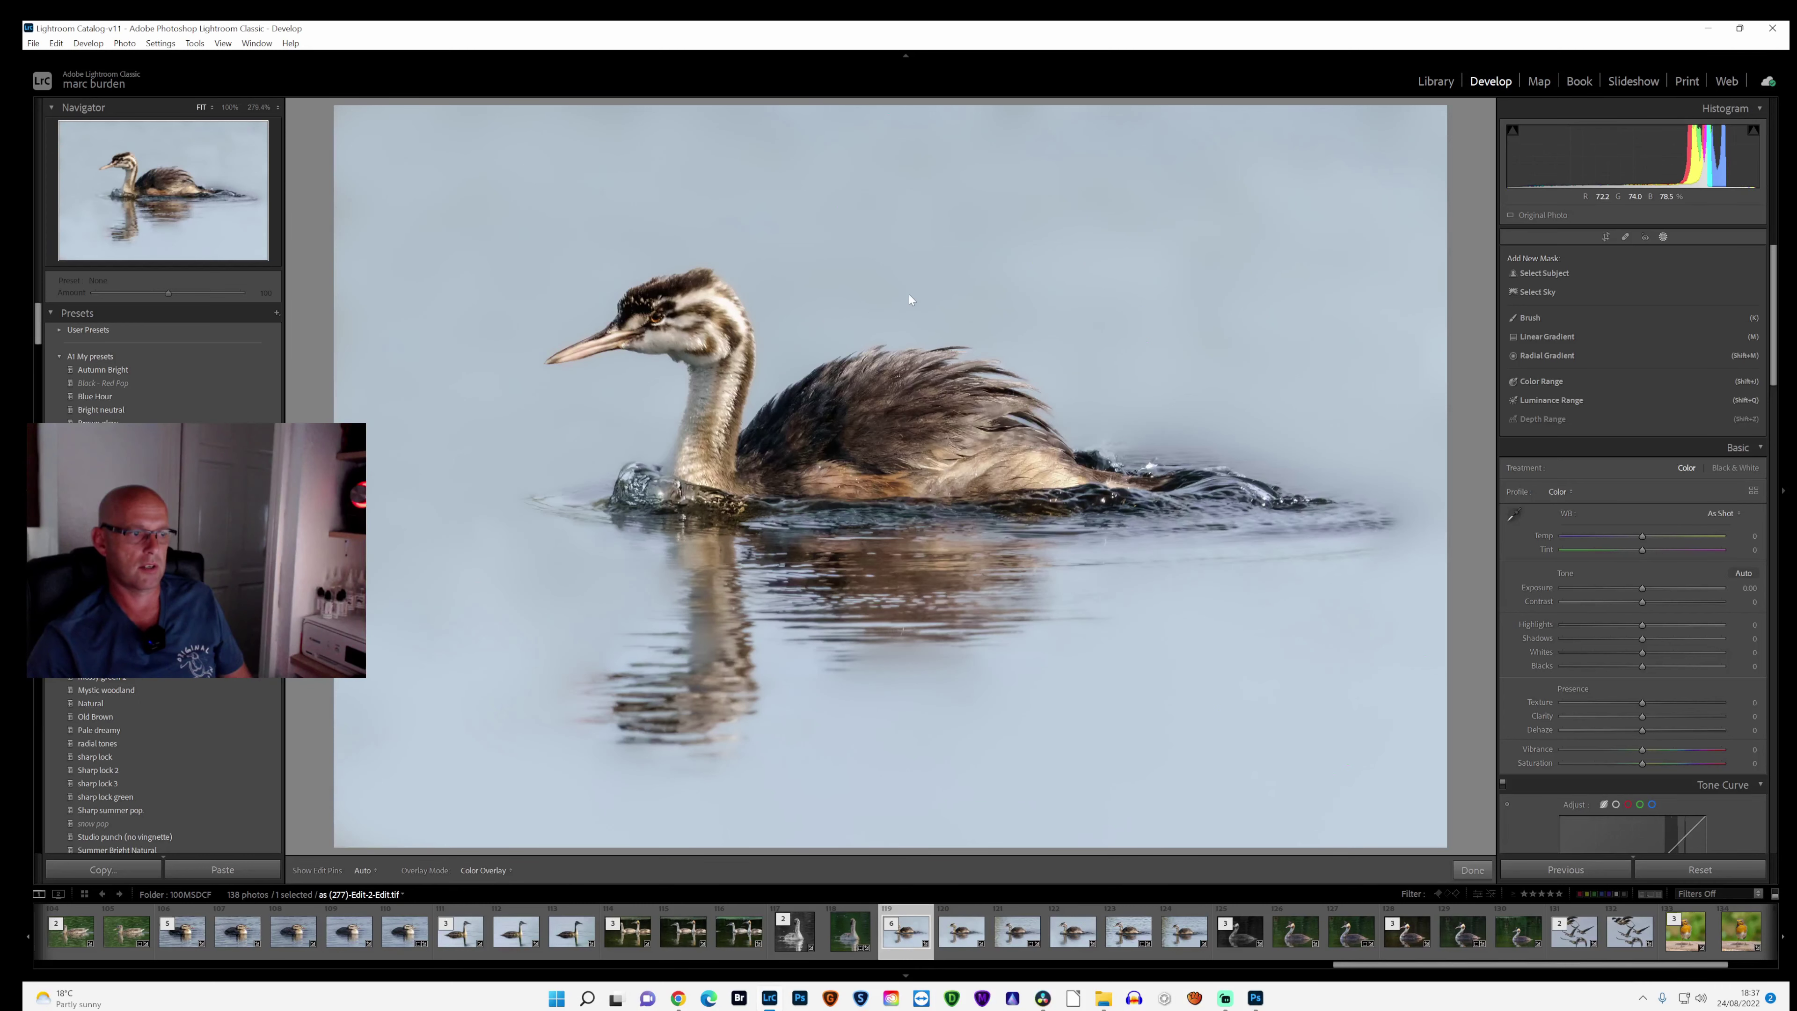
Step: Switch to Photoshop and close the bird document left open from the previous edit
right_click(817, 256)
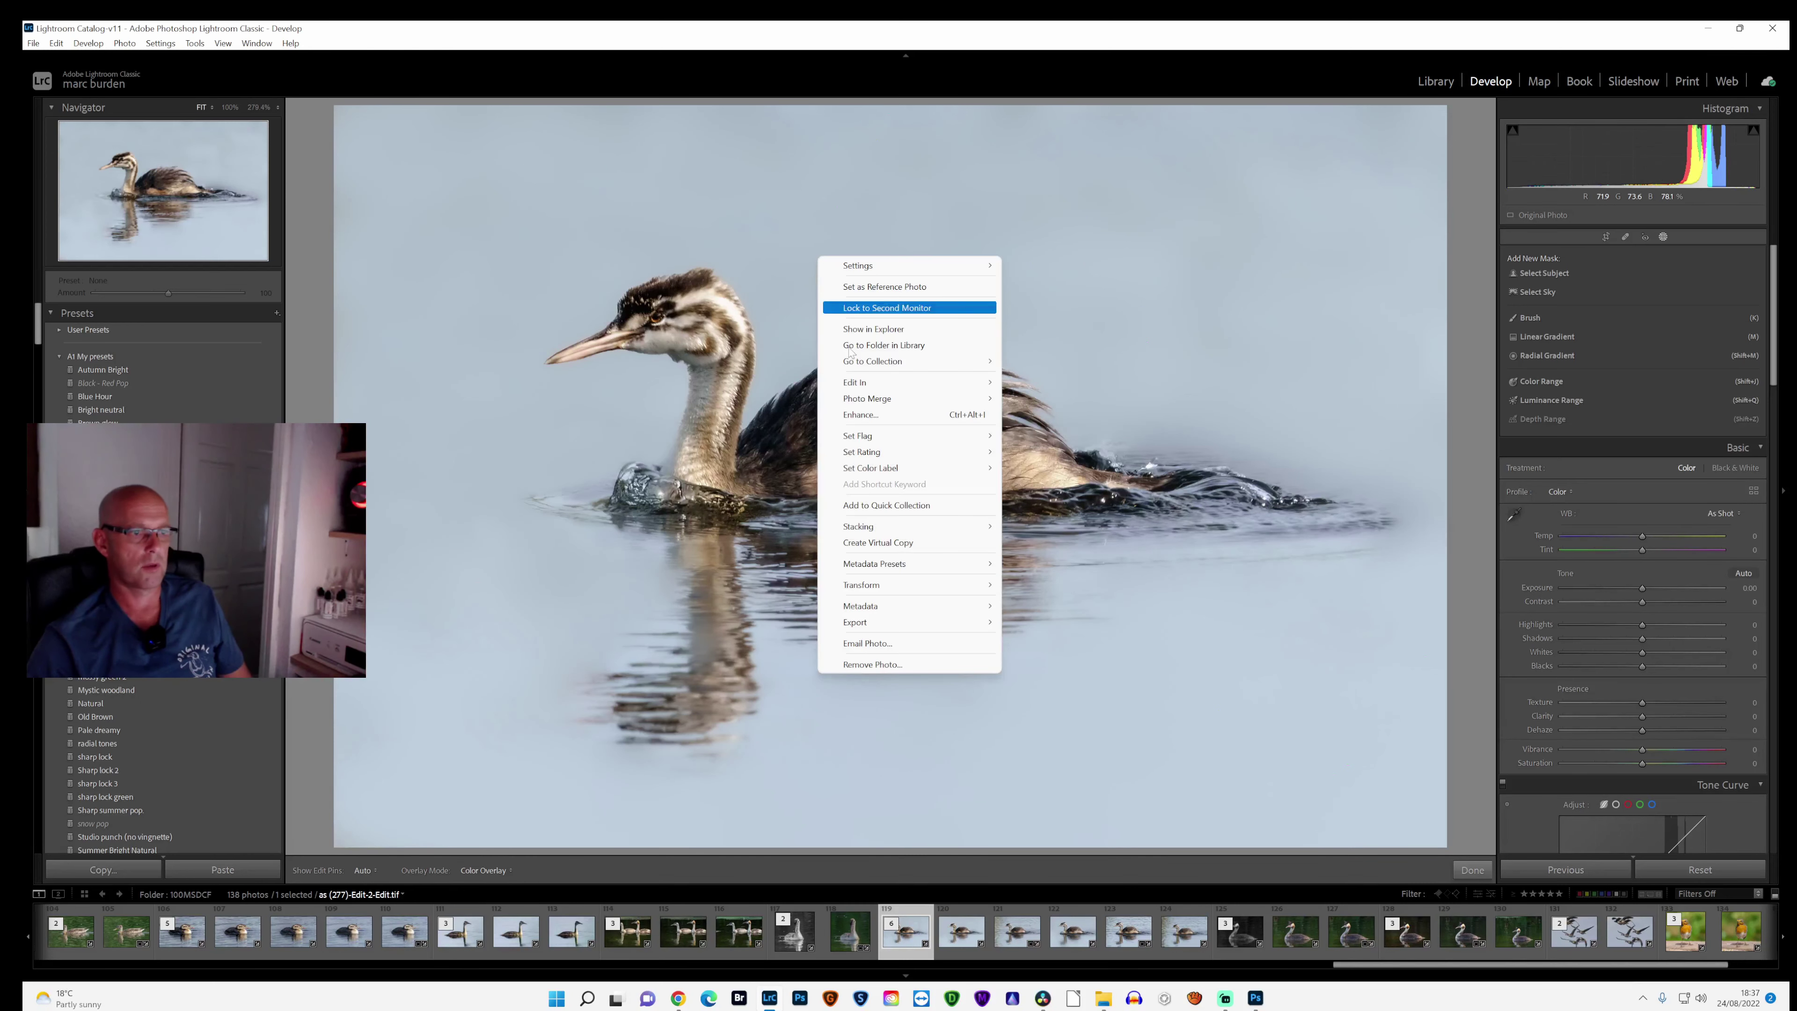
mouse_move(855, 389)
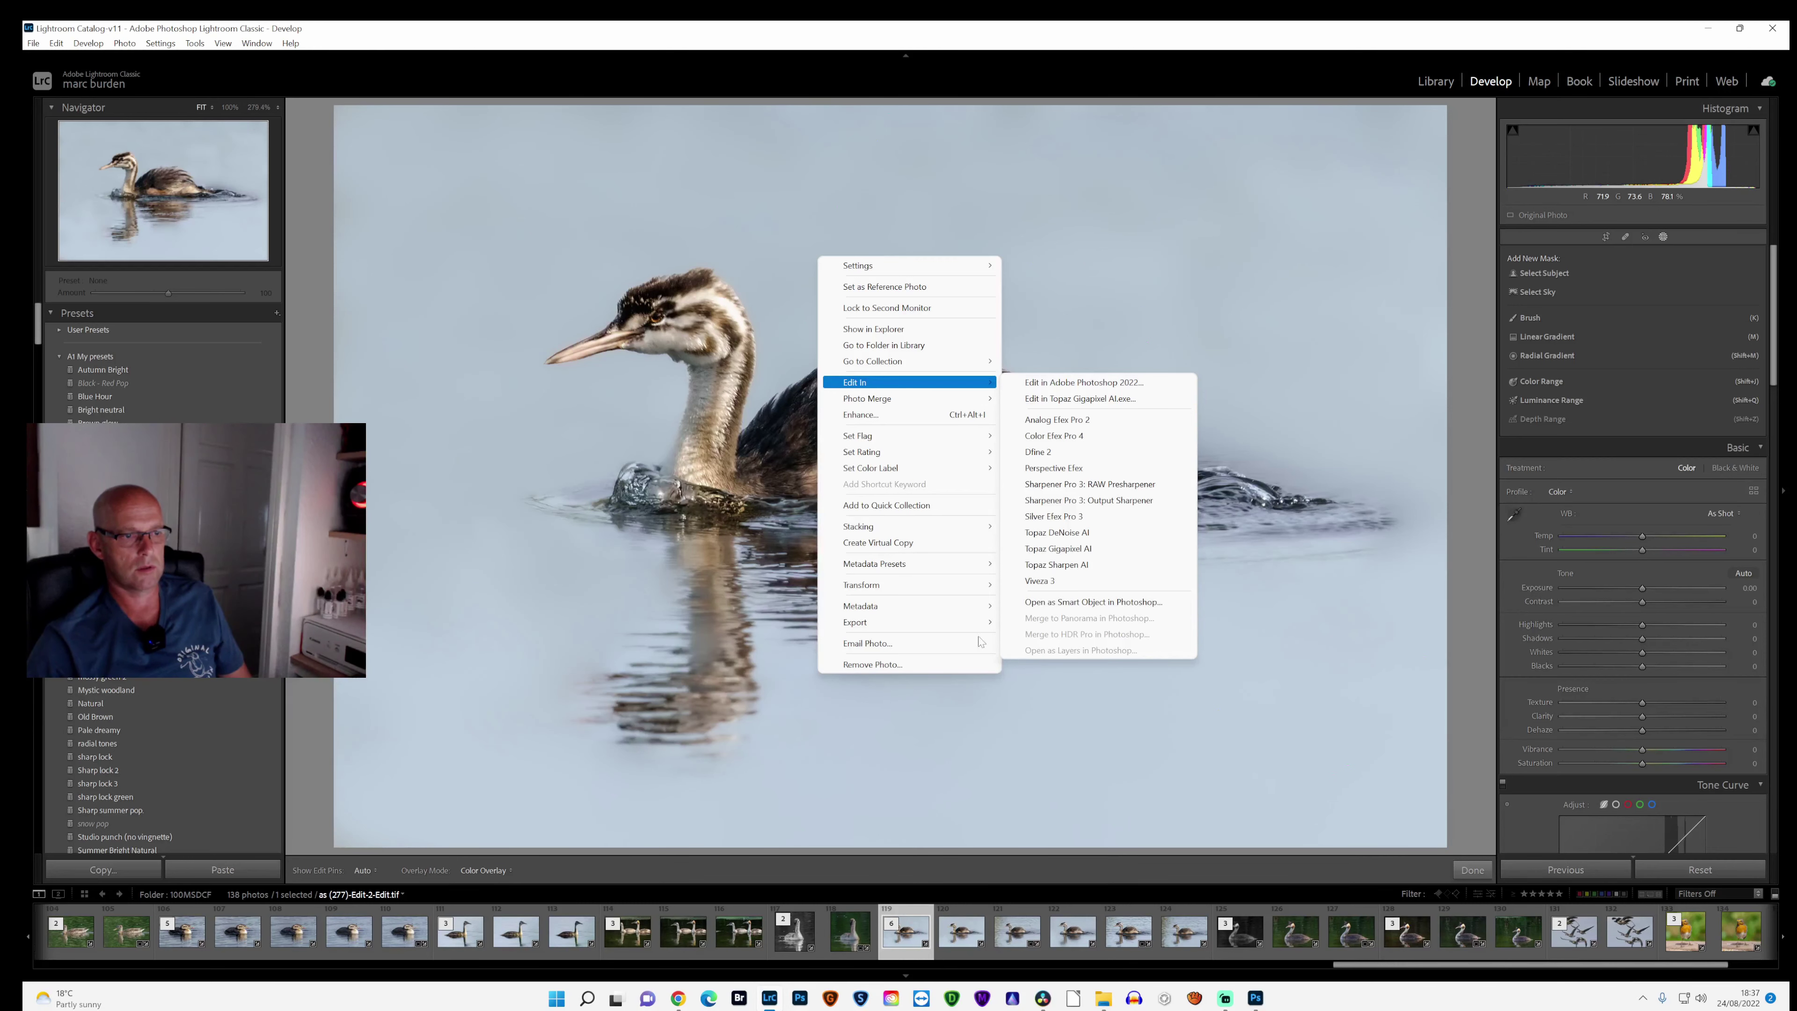
left_click(800, 998)
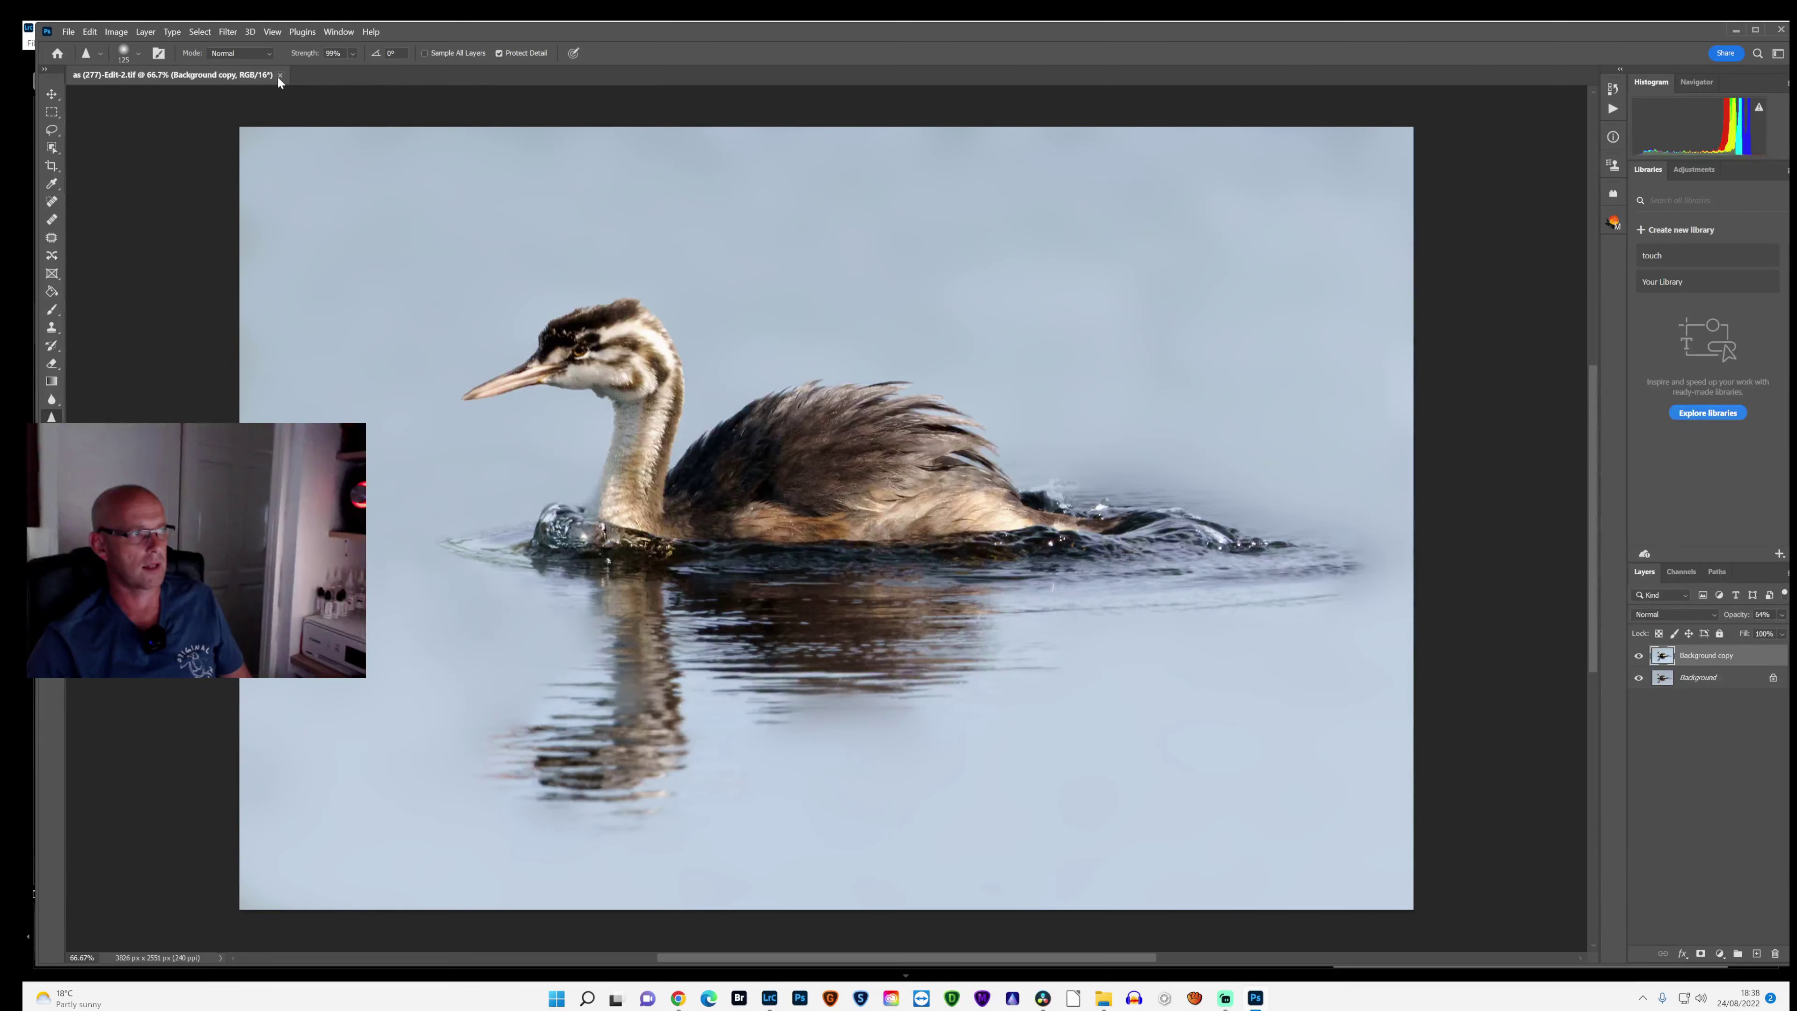
left_click(279, 75)
Step: Return to Lightroom and open a copy of the denoised photo with Lightroom adjustments in Adobe Photoshop 2022
left_click(770, 999)
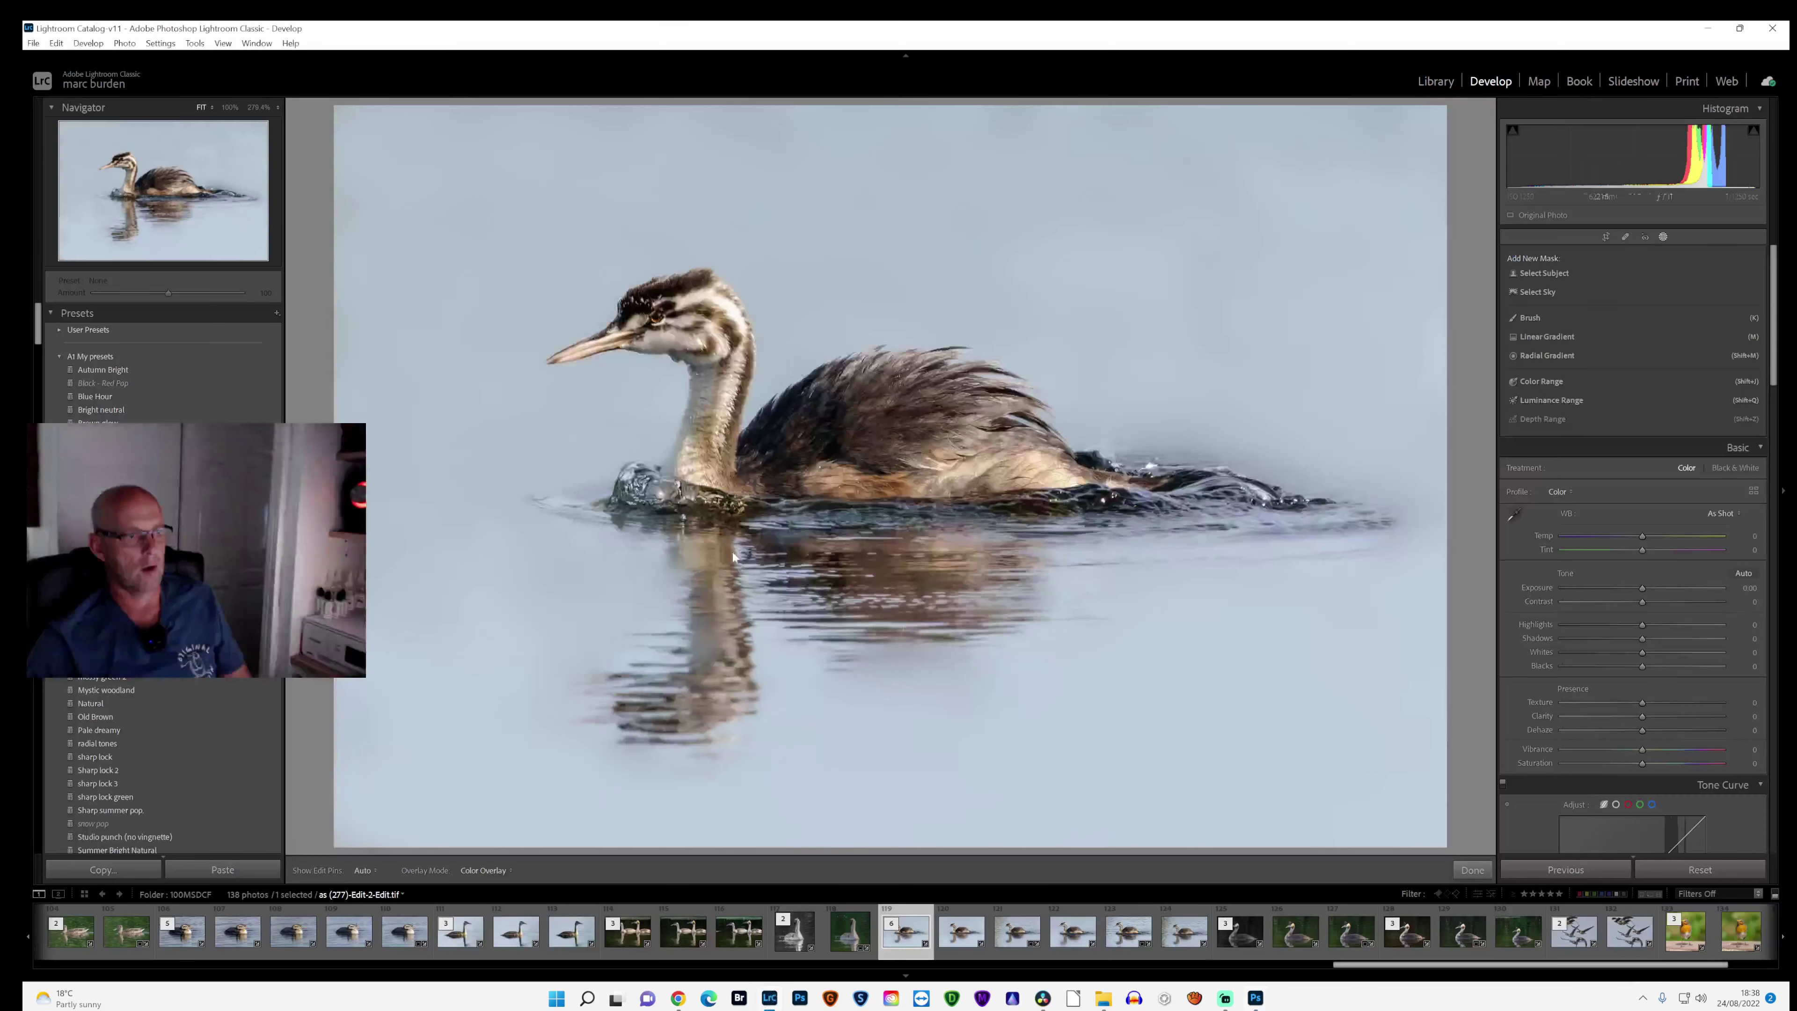
right_click(495, 60)
right_click(708, 192)
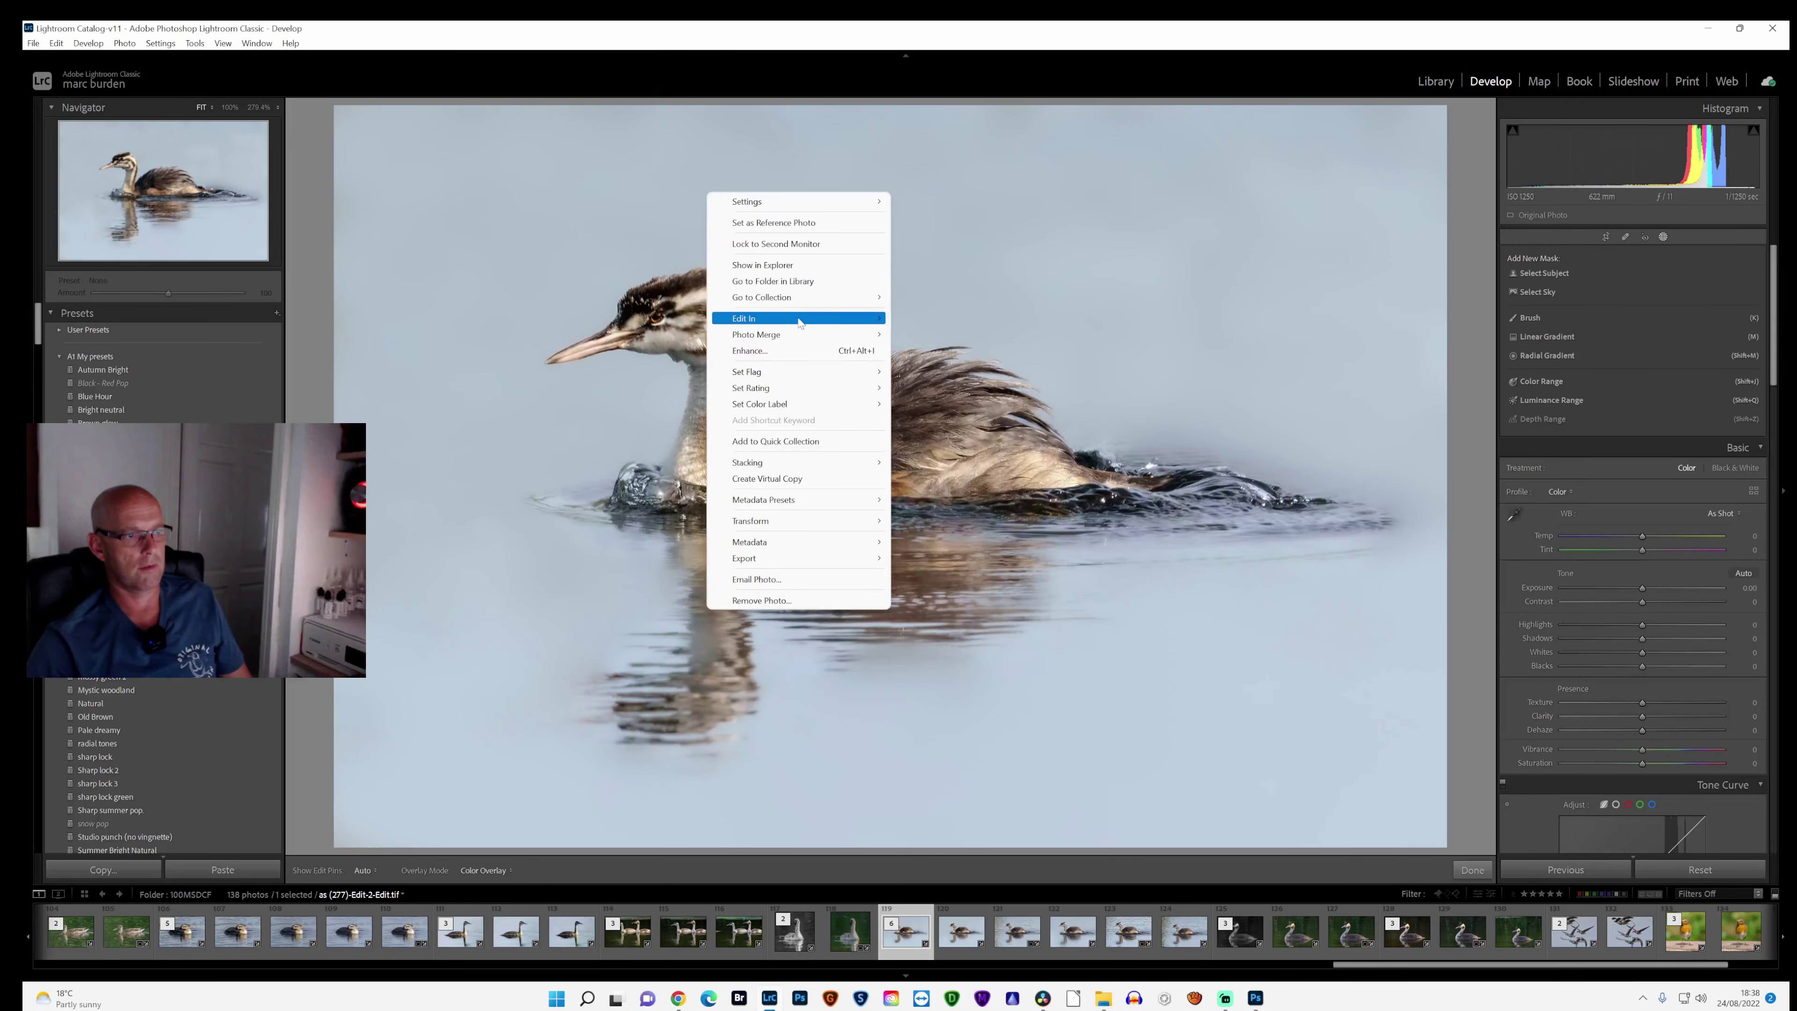
mouse_move(792, 318)
left_click(962, 322)
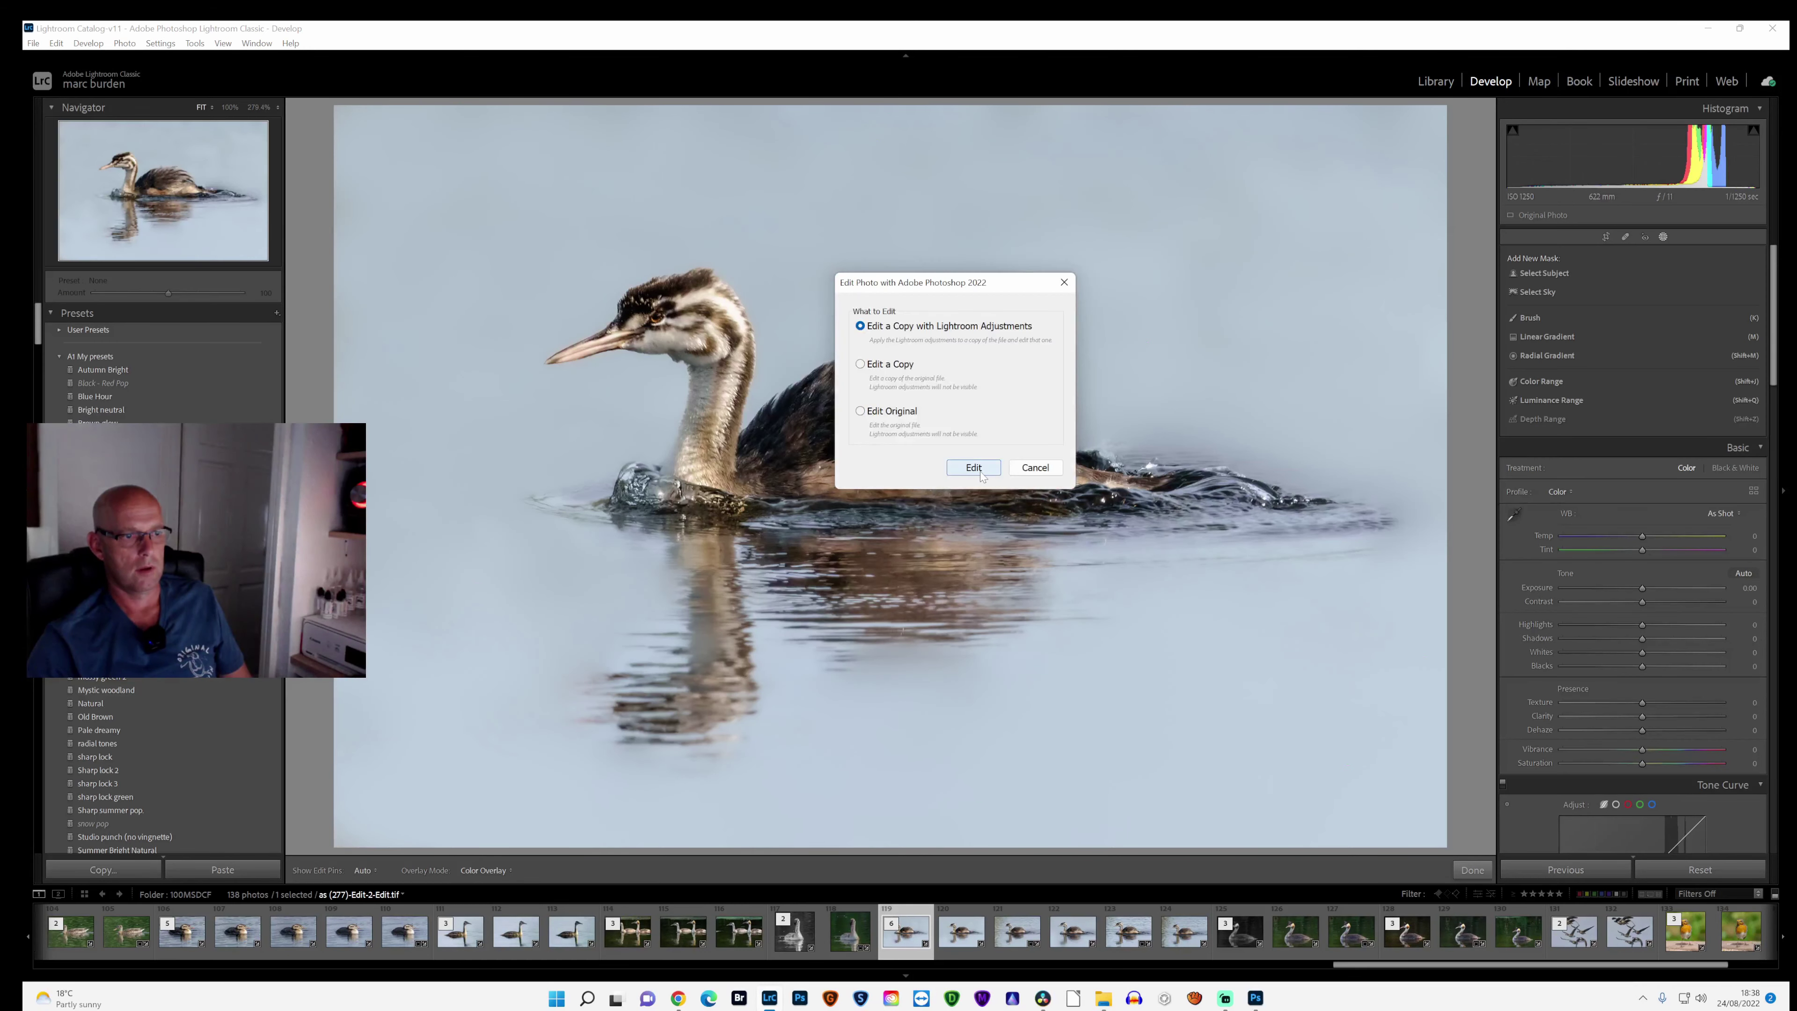
left_click(952, 464)
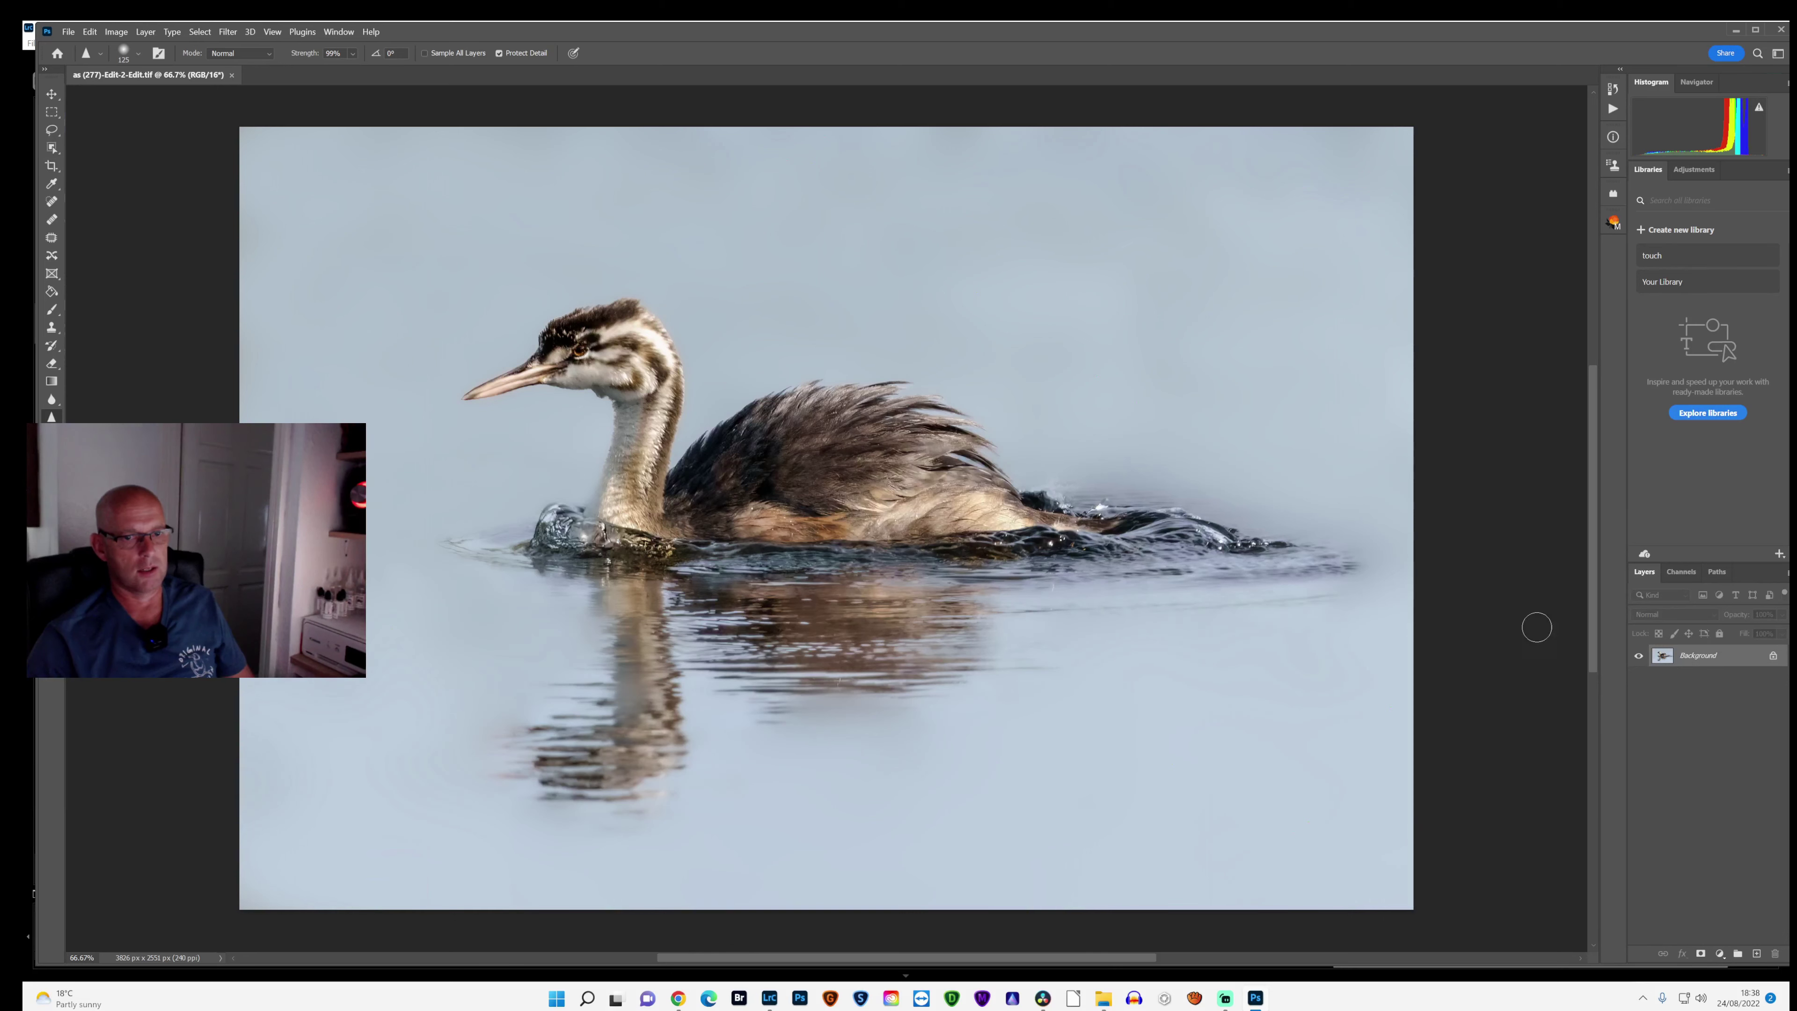
Step: Duplicate the Background layer under its default name
right_click(1695, 662)
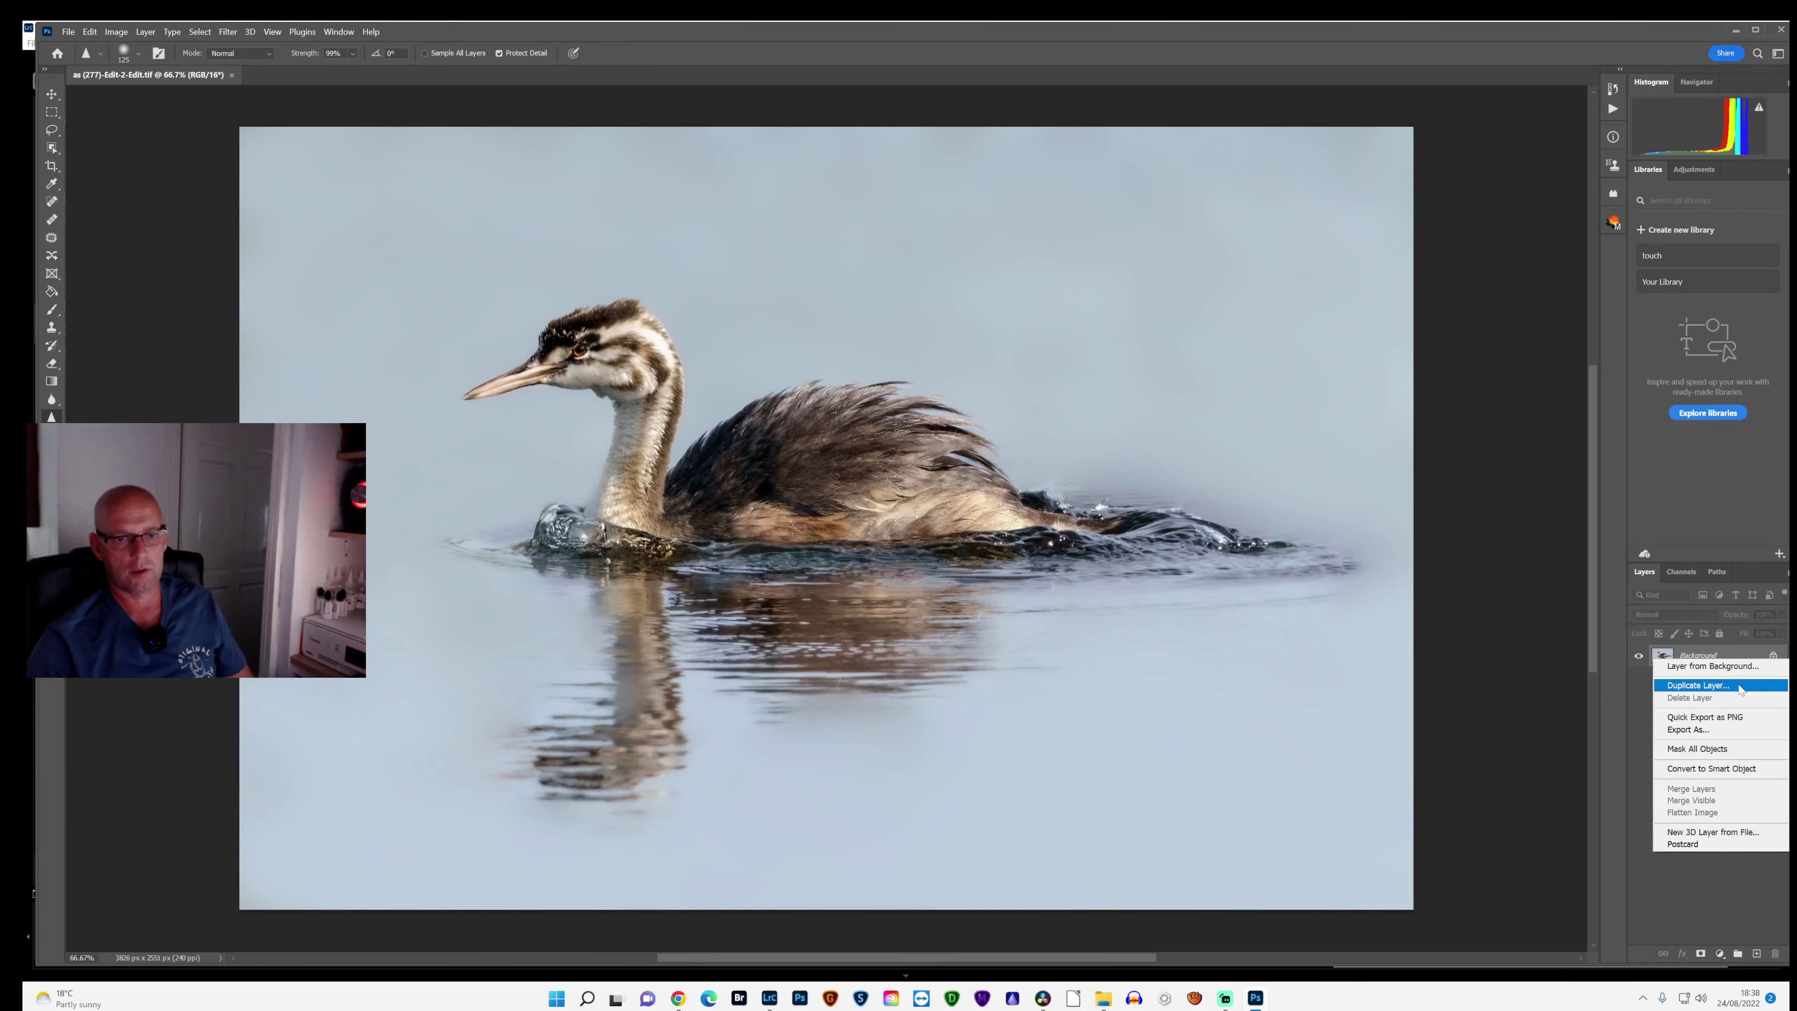
left_click(1698, 685)
left_click(1012, 304)
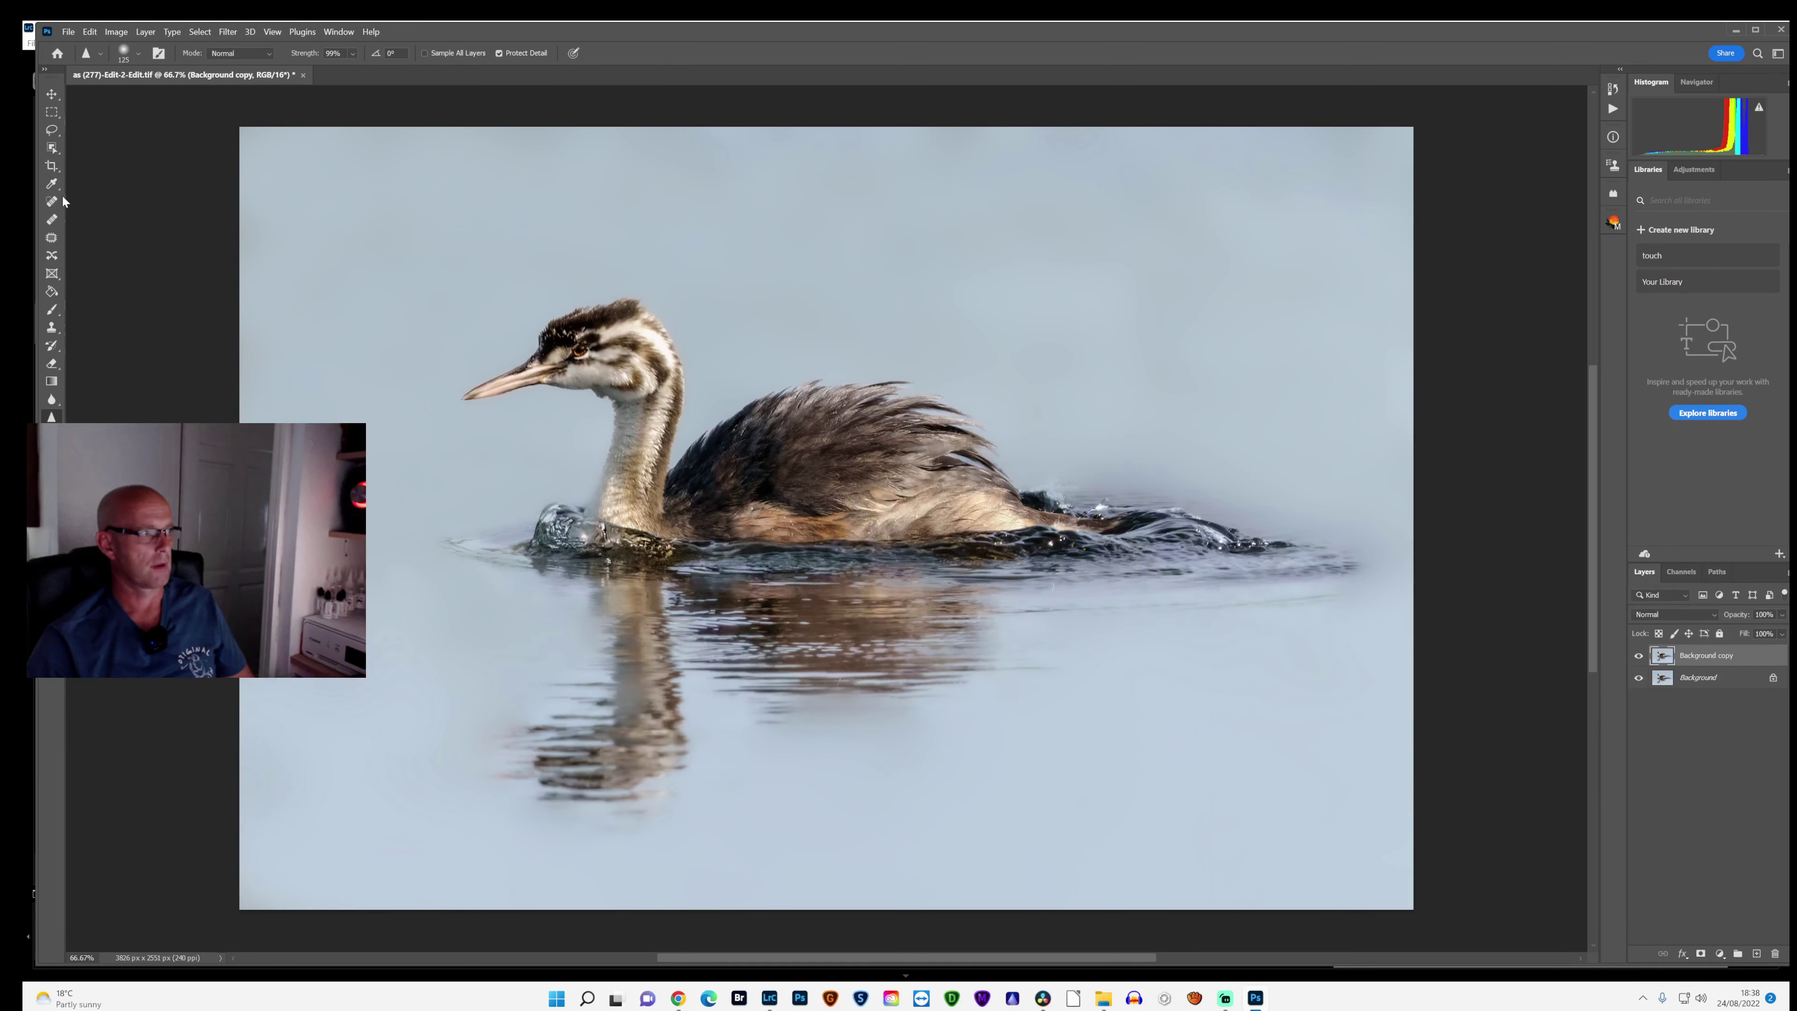
Step: Select the bird with its wake and reflections using the Object Selection tool, and cut the selection to a new layer
left_click(51, 149)
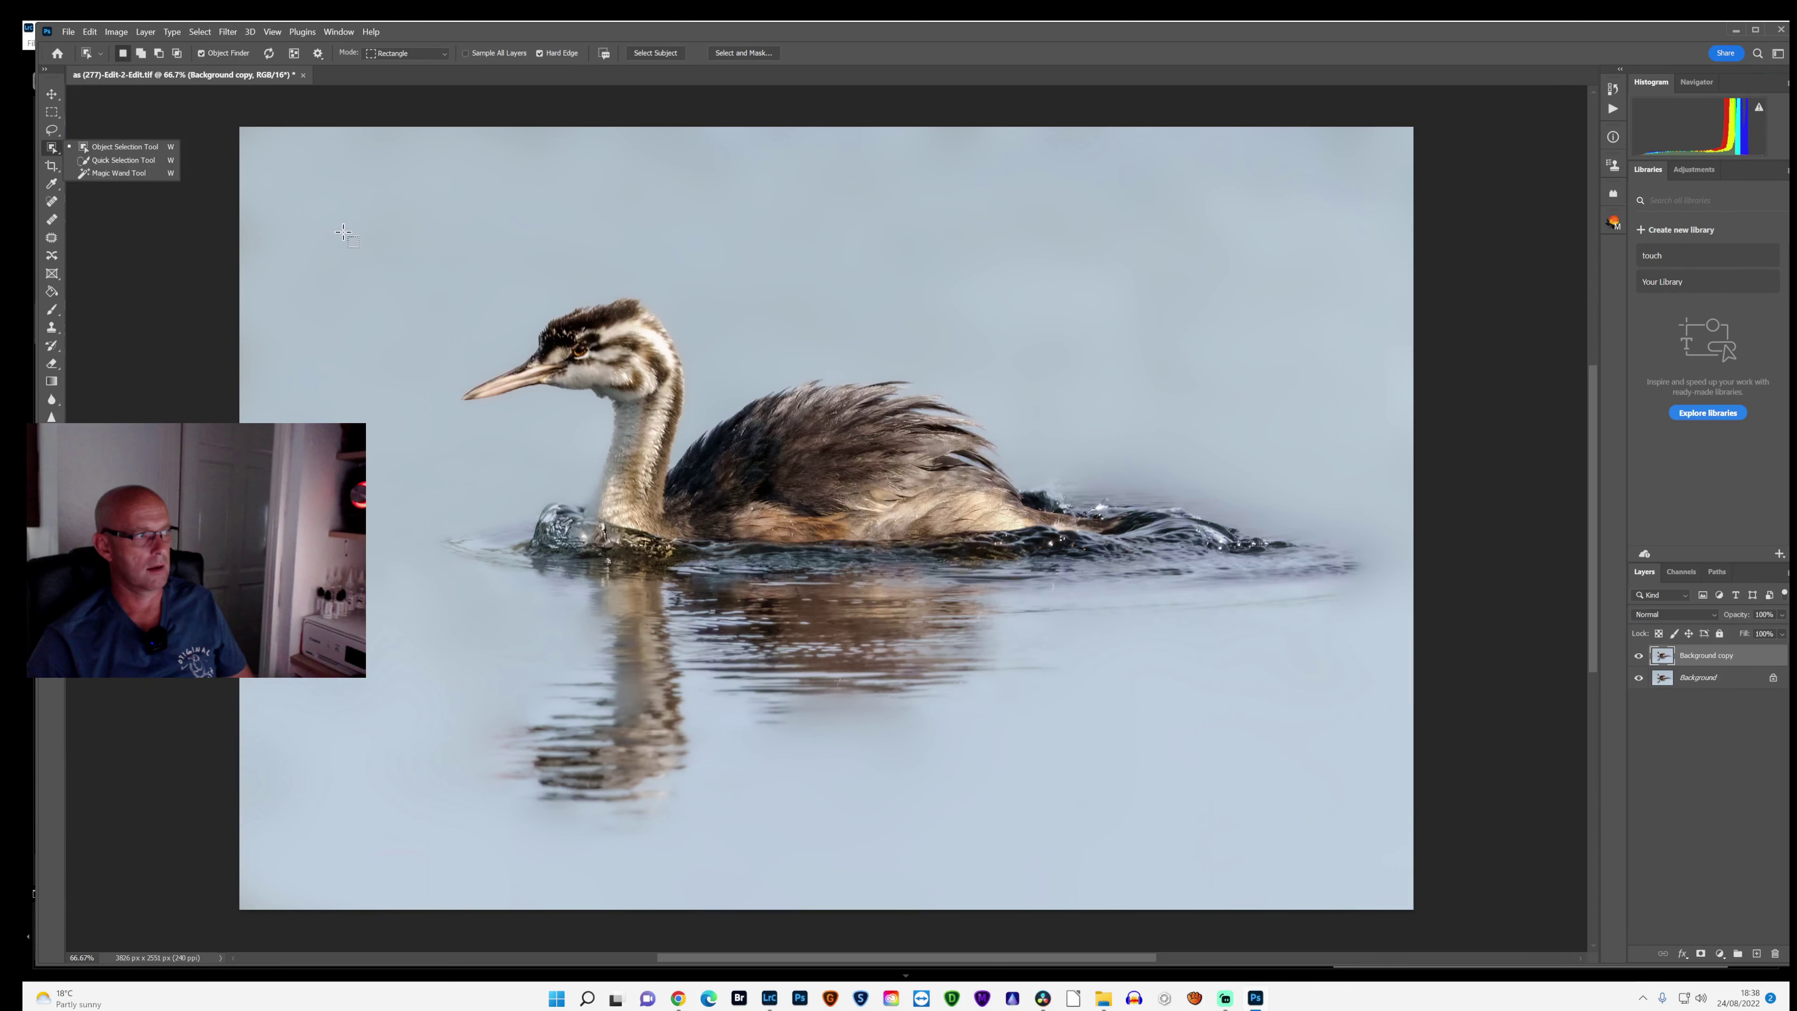
left_click_drag(340, 217, 1308, 782)
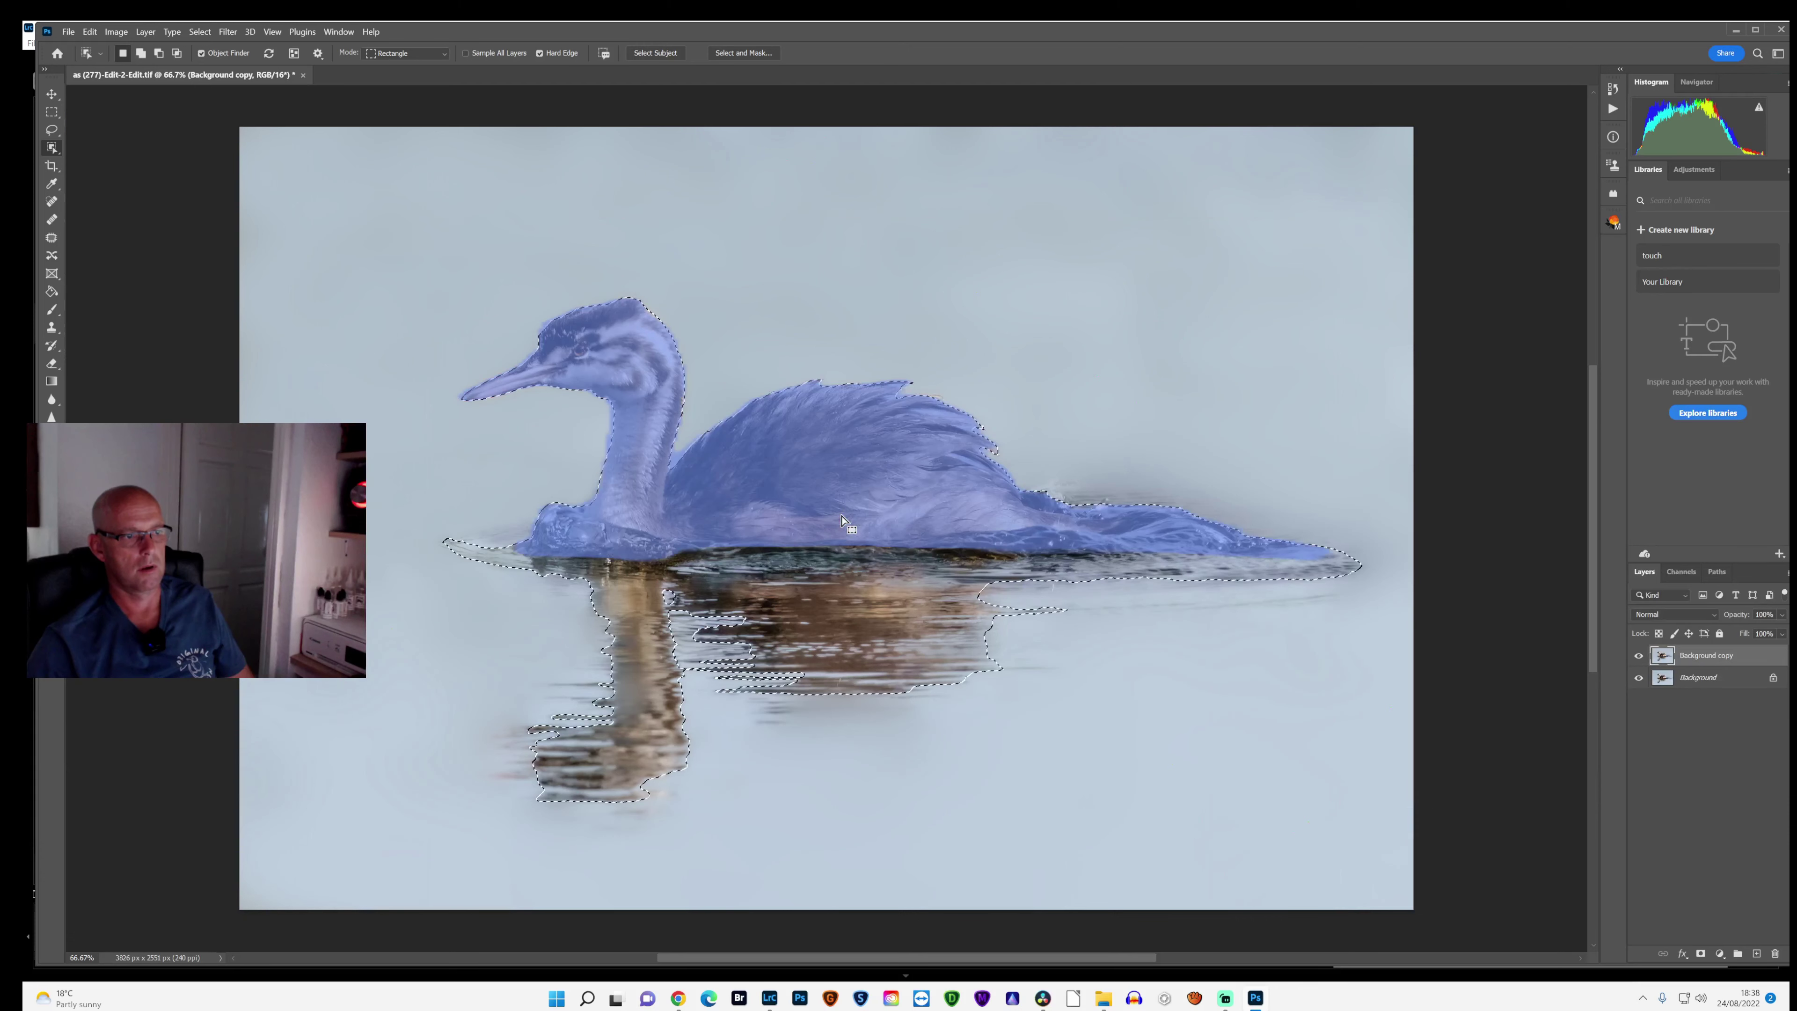
right_click(828, 493)
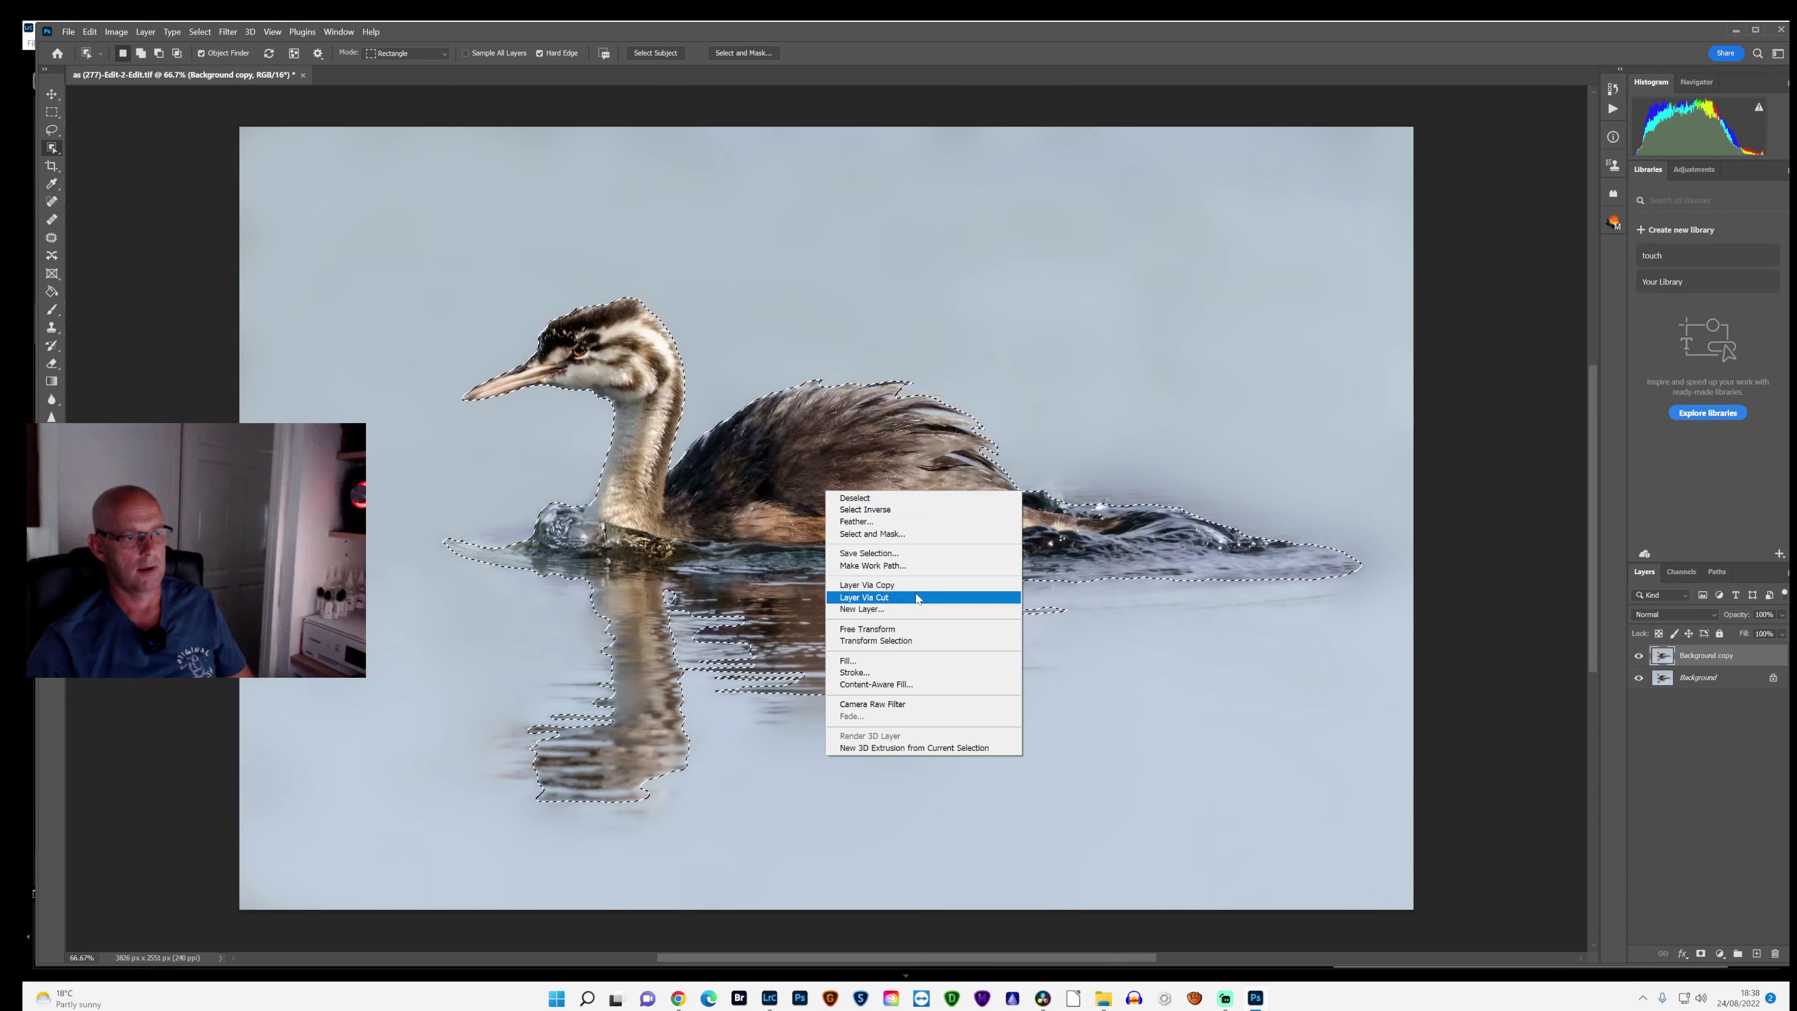
left_click(864, 597)
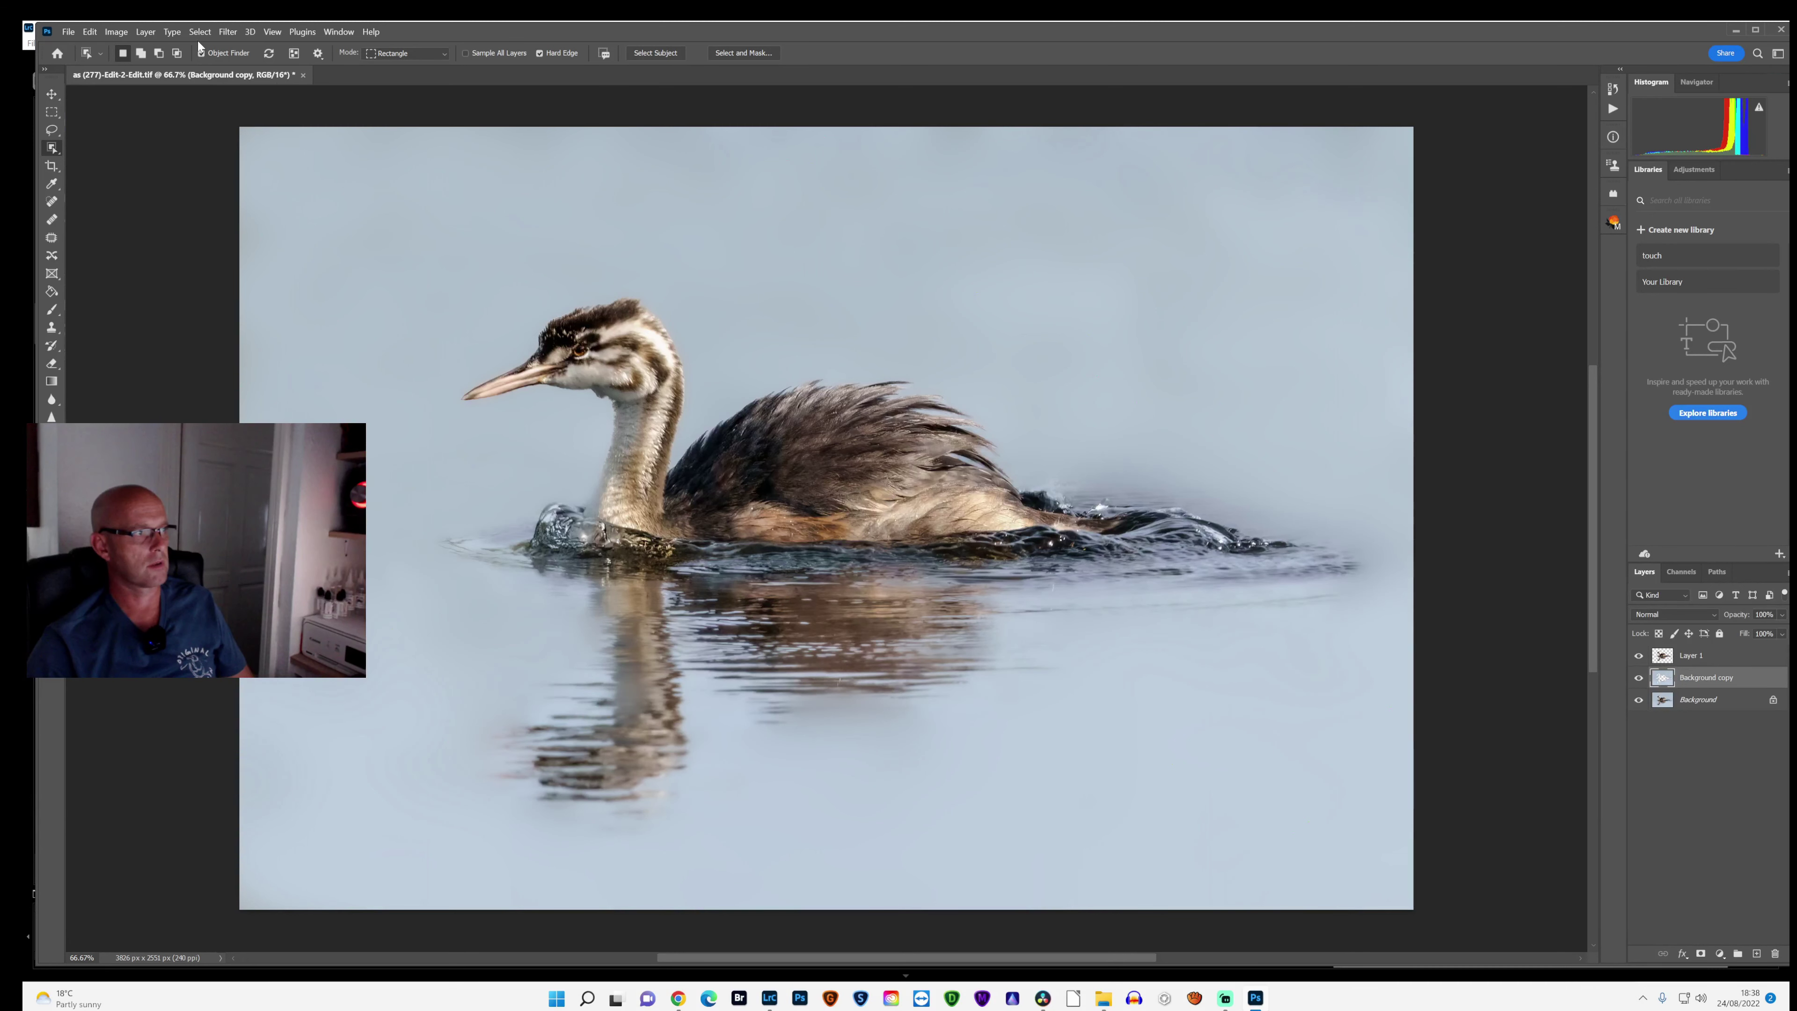
Step: Apply a Gaussian Blur with a 127.3-pixel radius to the water on the Background copy layer
left_click(227, 32)
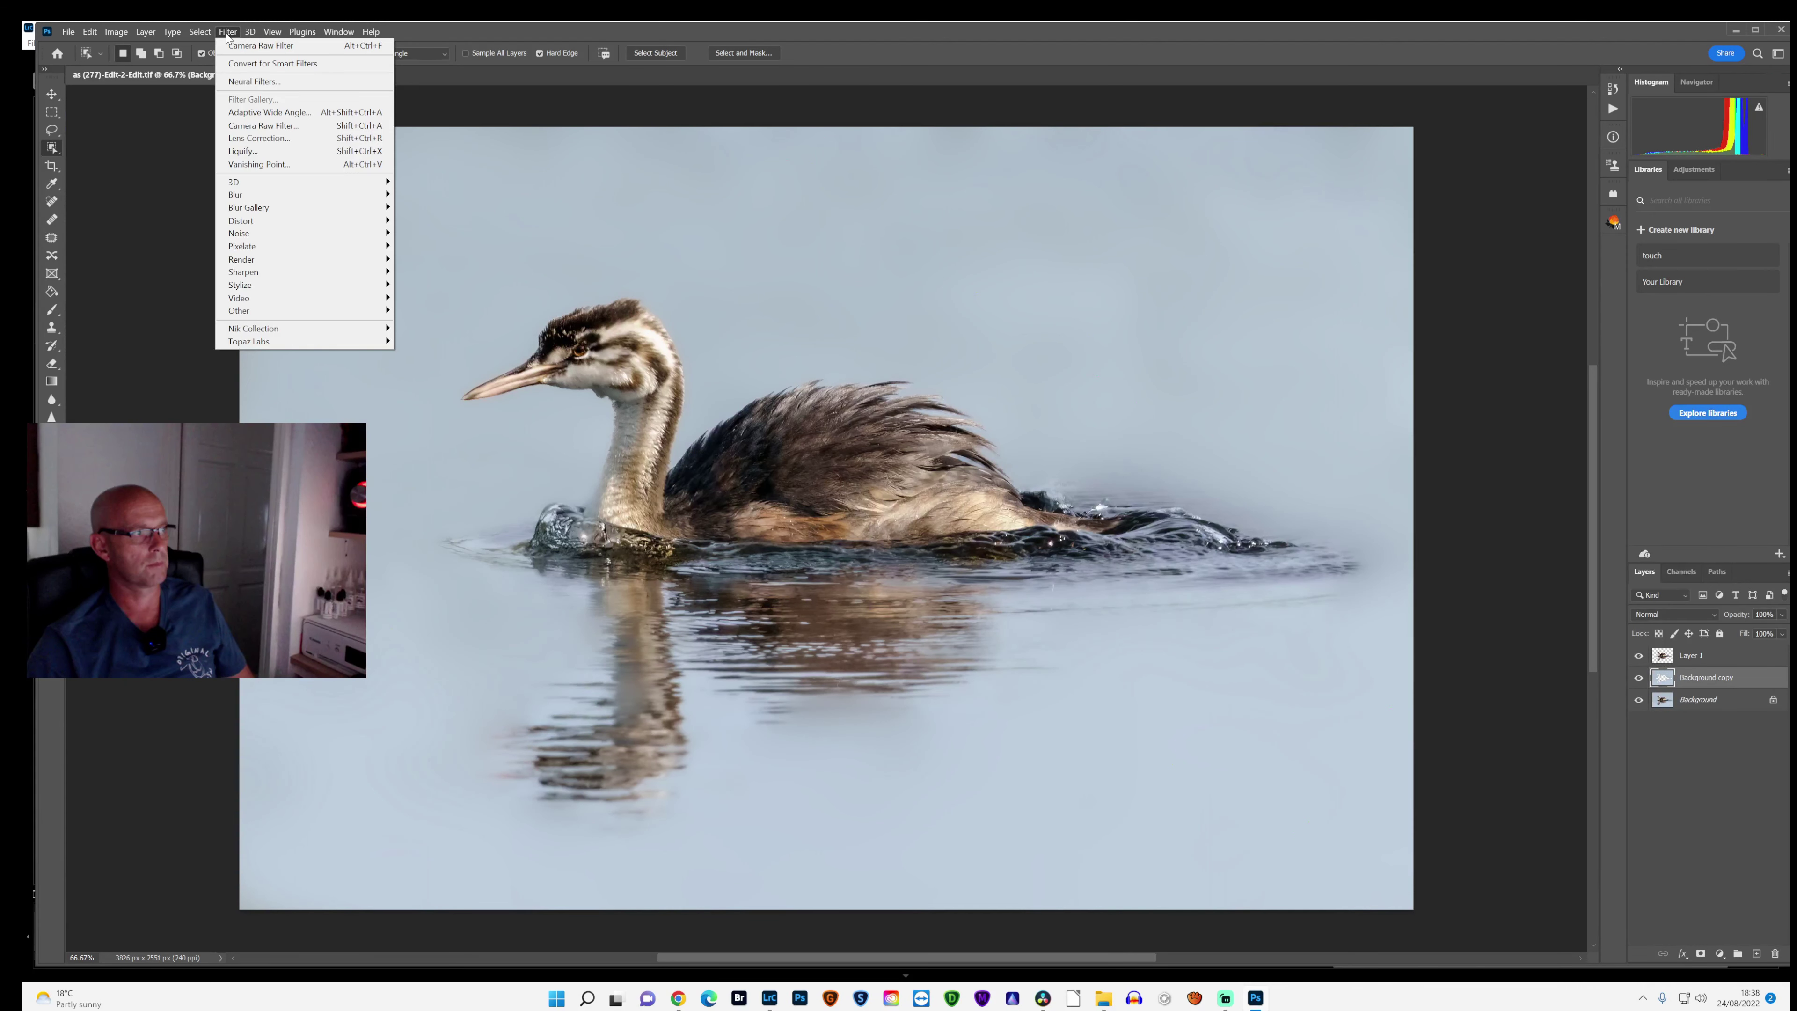
mouse_move(272, 198)
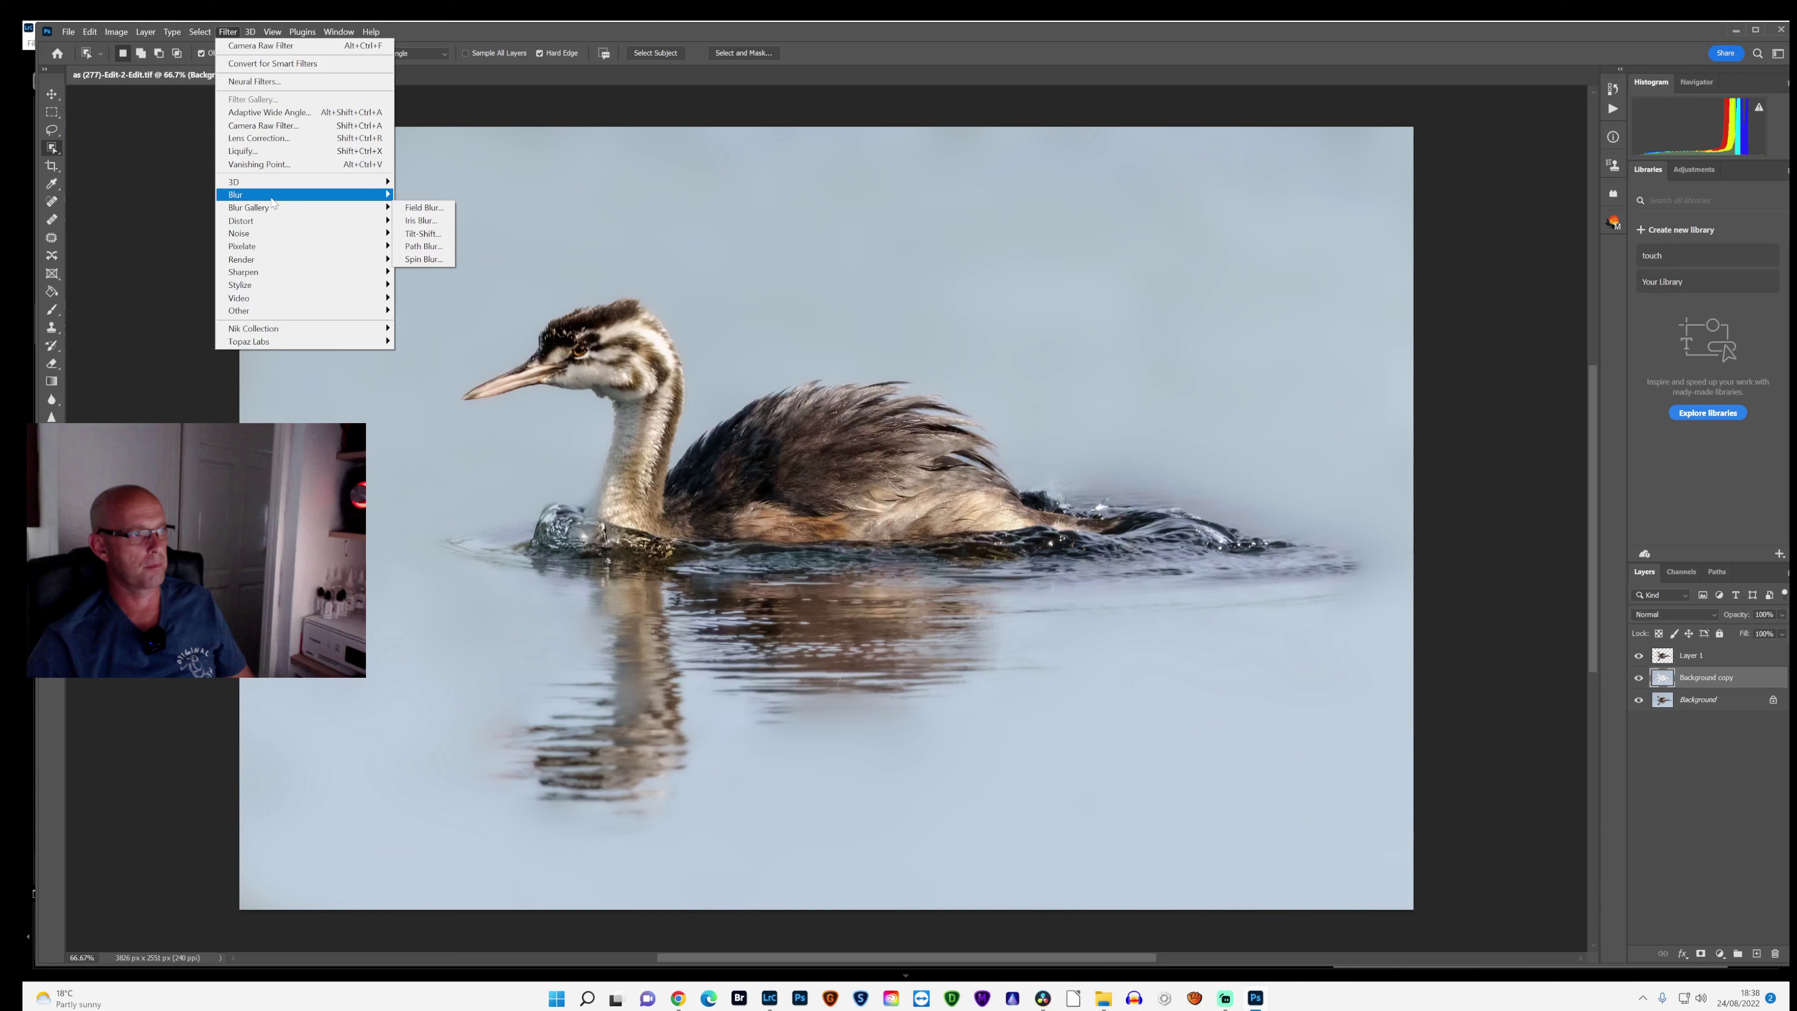
left_click(421, 253)
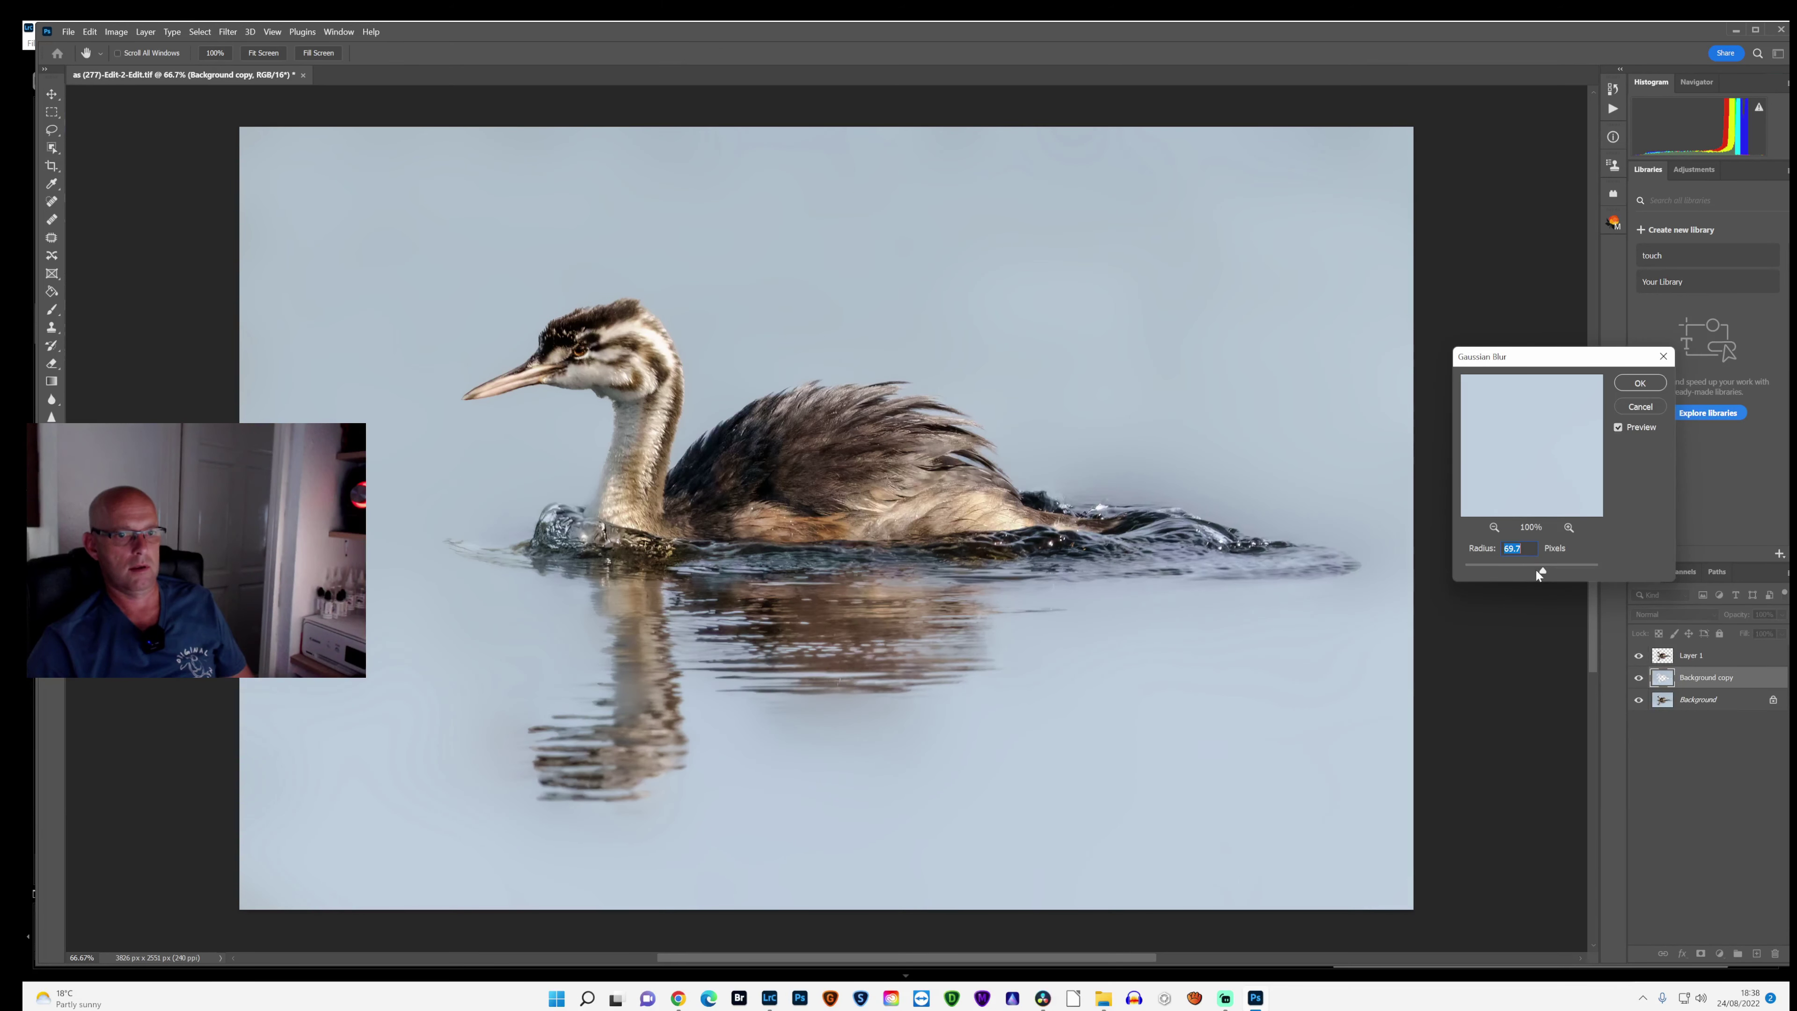
left_click_drag(1543, 571, 1557, 571)
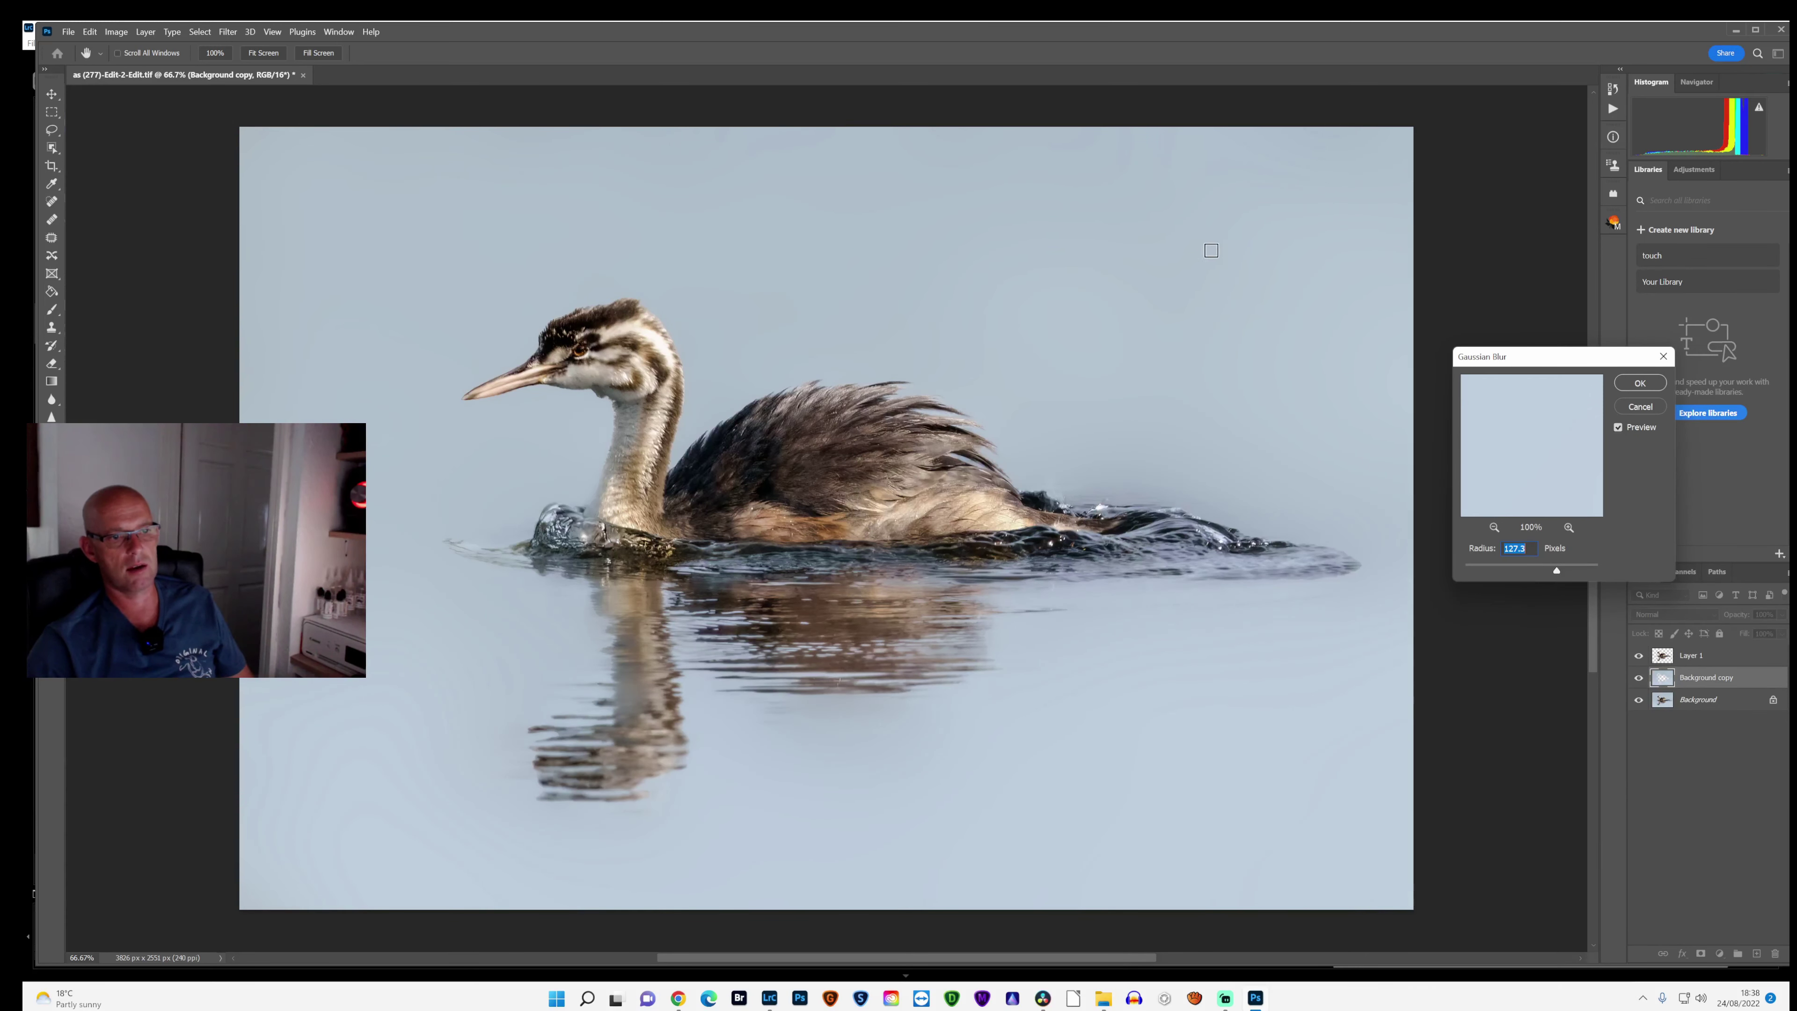
left_click(1640, 382)
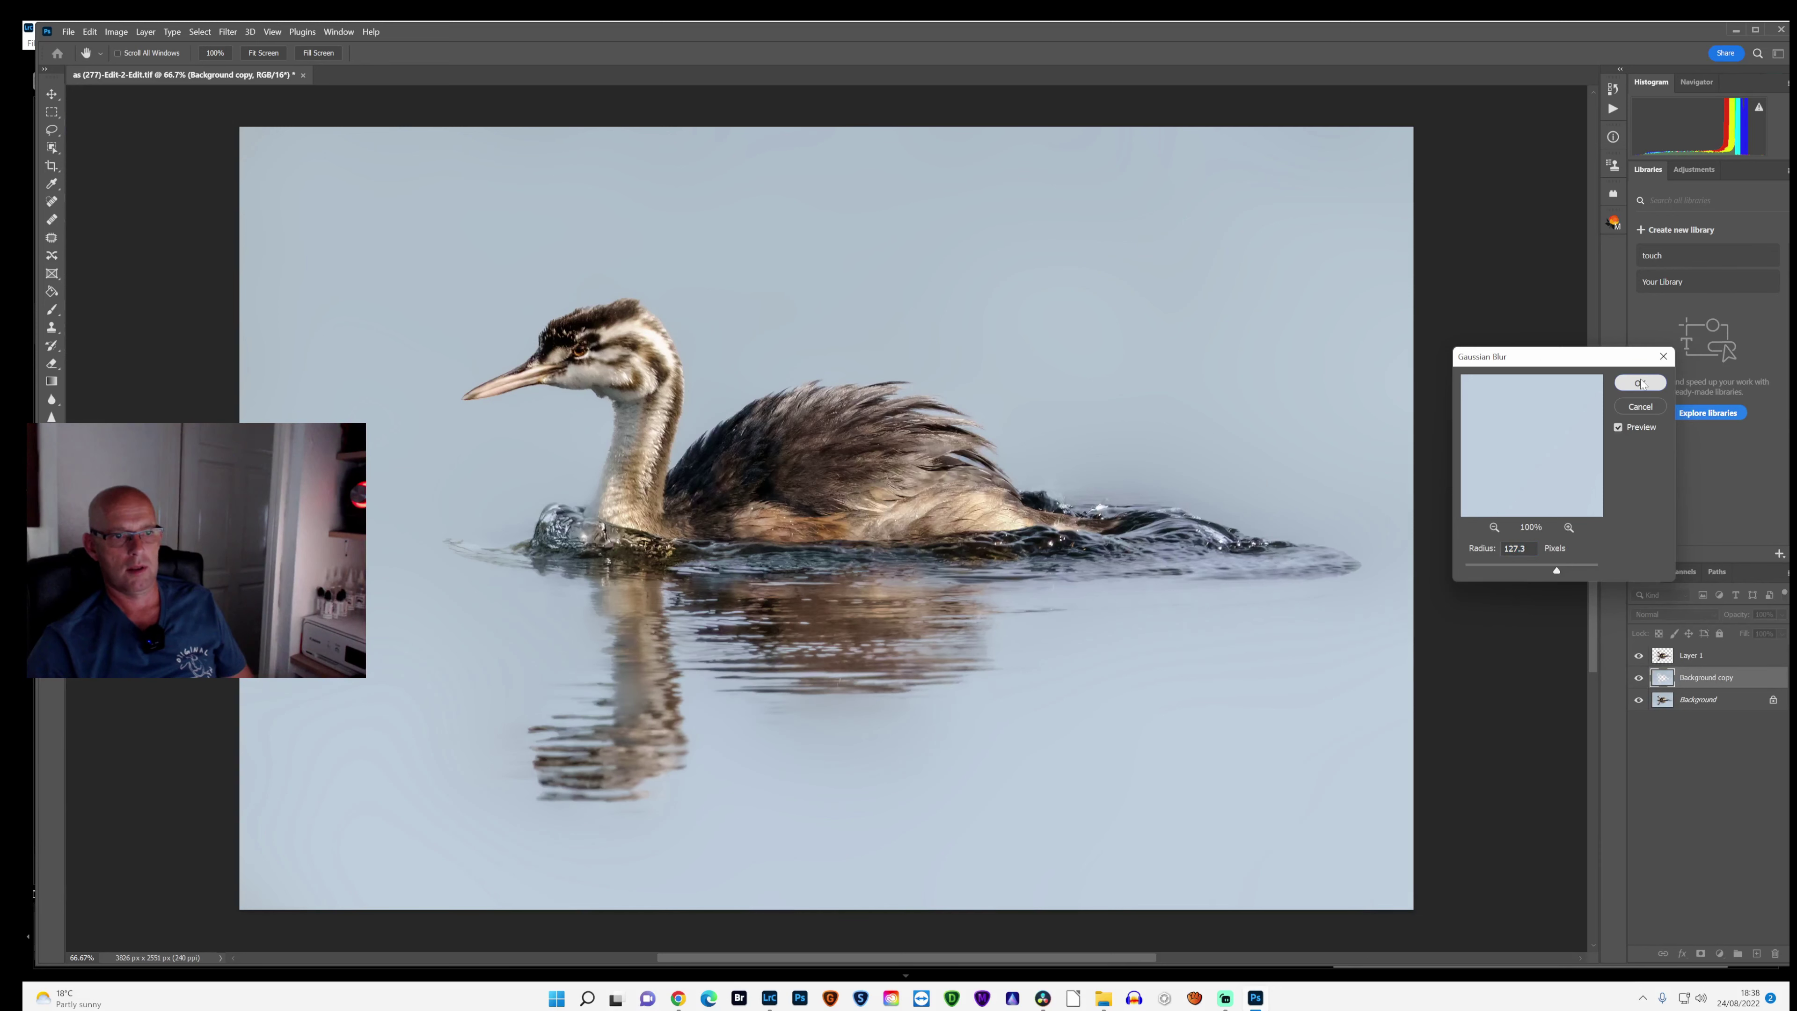
Step: Add a layer mask to the Background copy and brush out the blur along the bird's waterline, wake and neck reflection
left_click(1701, 955)
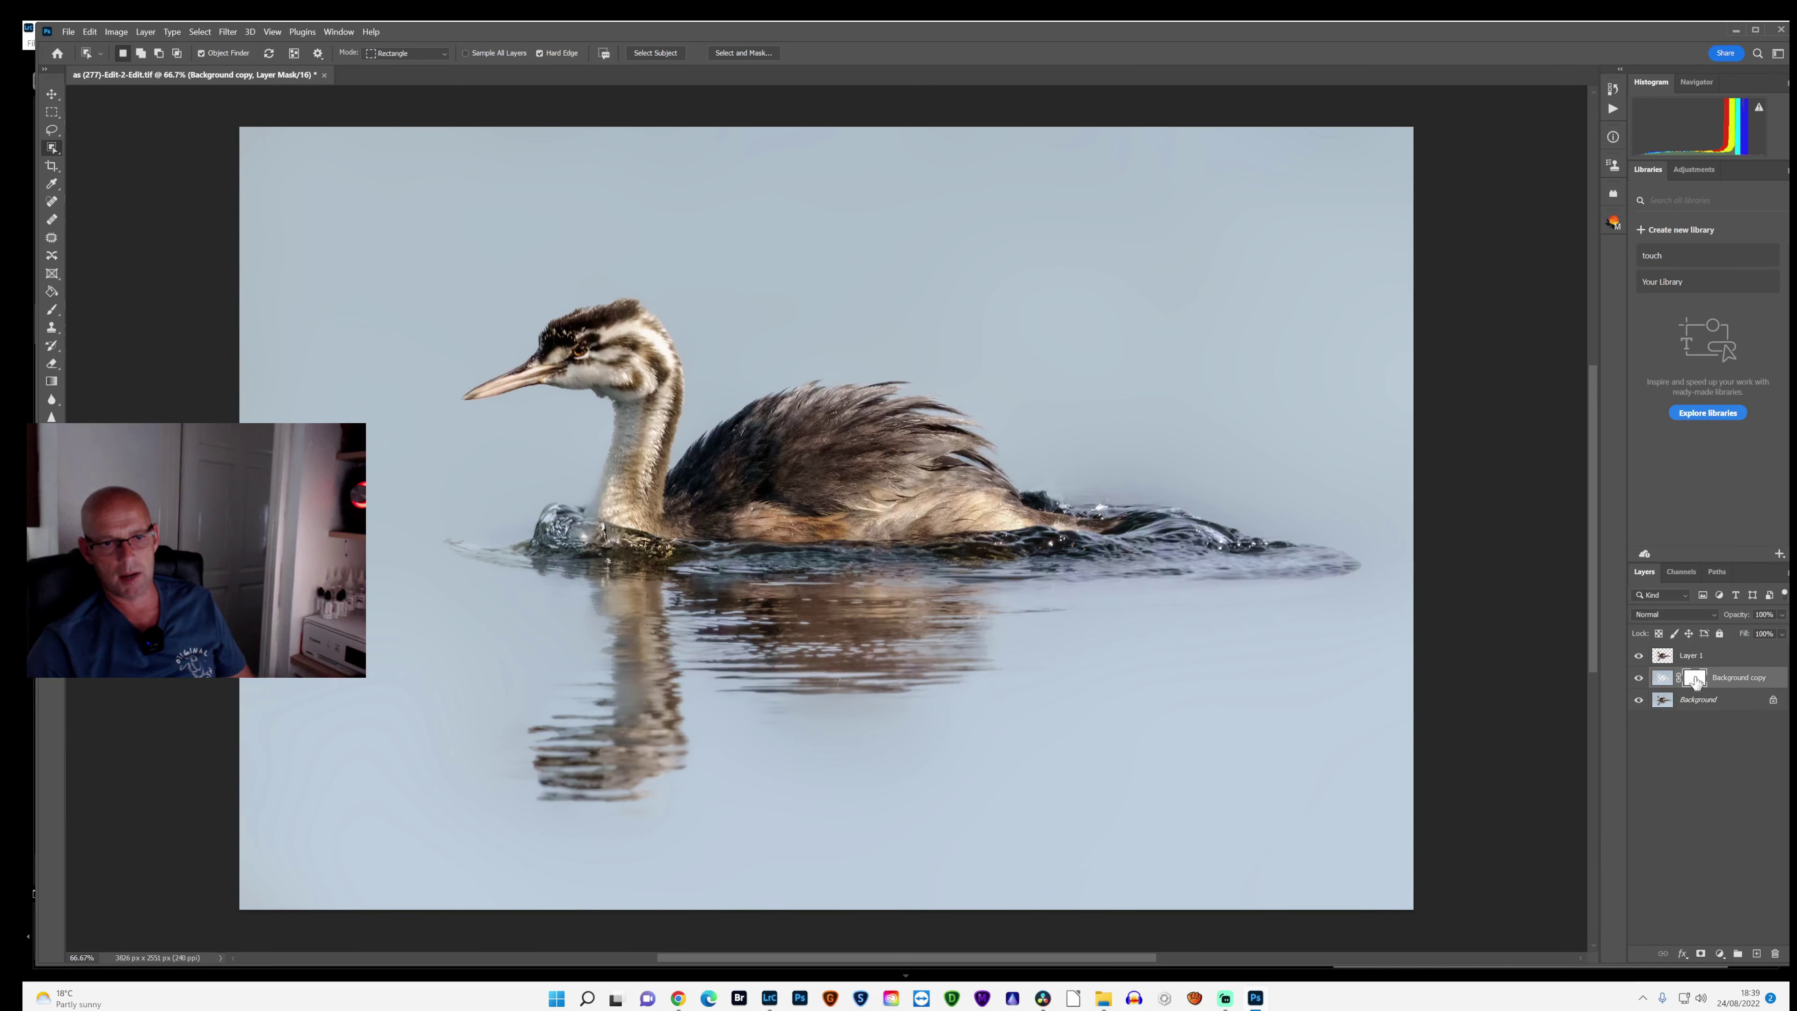
left_click(52, 310)
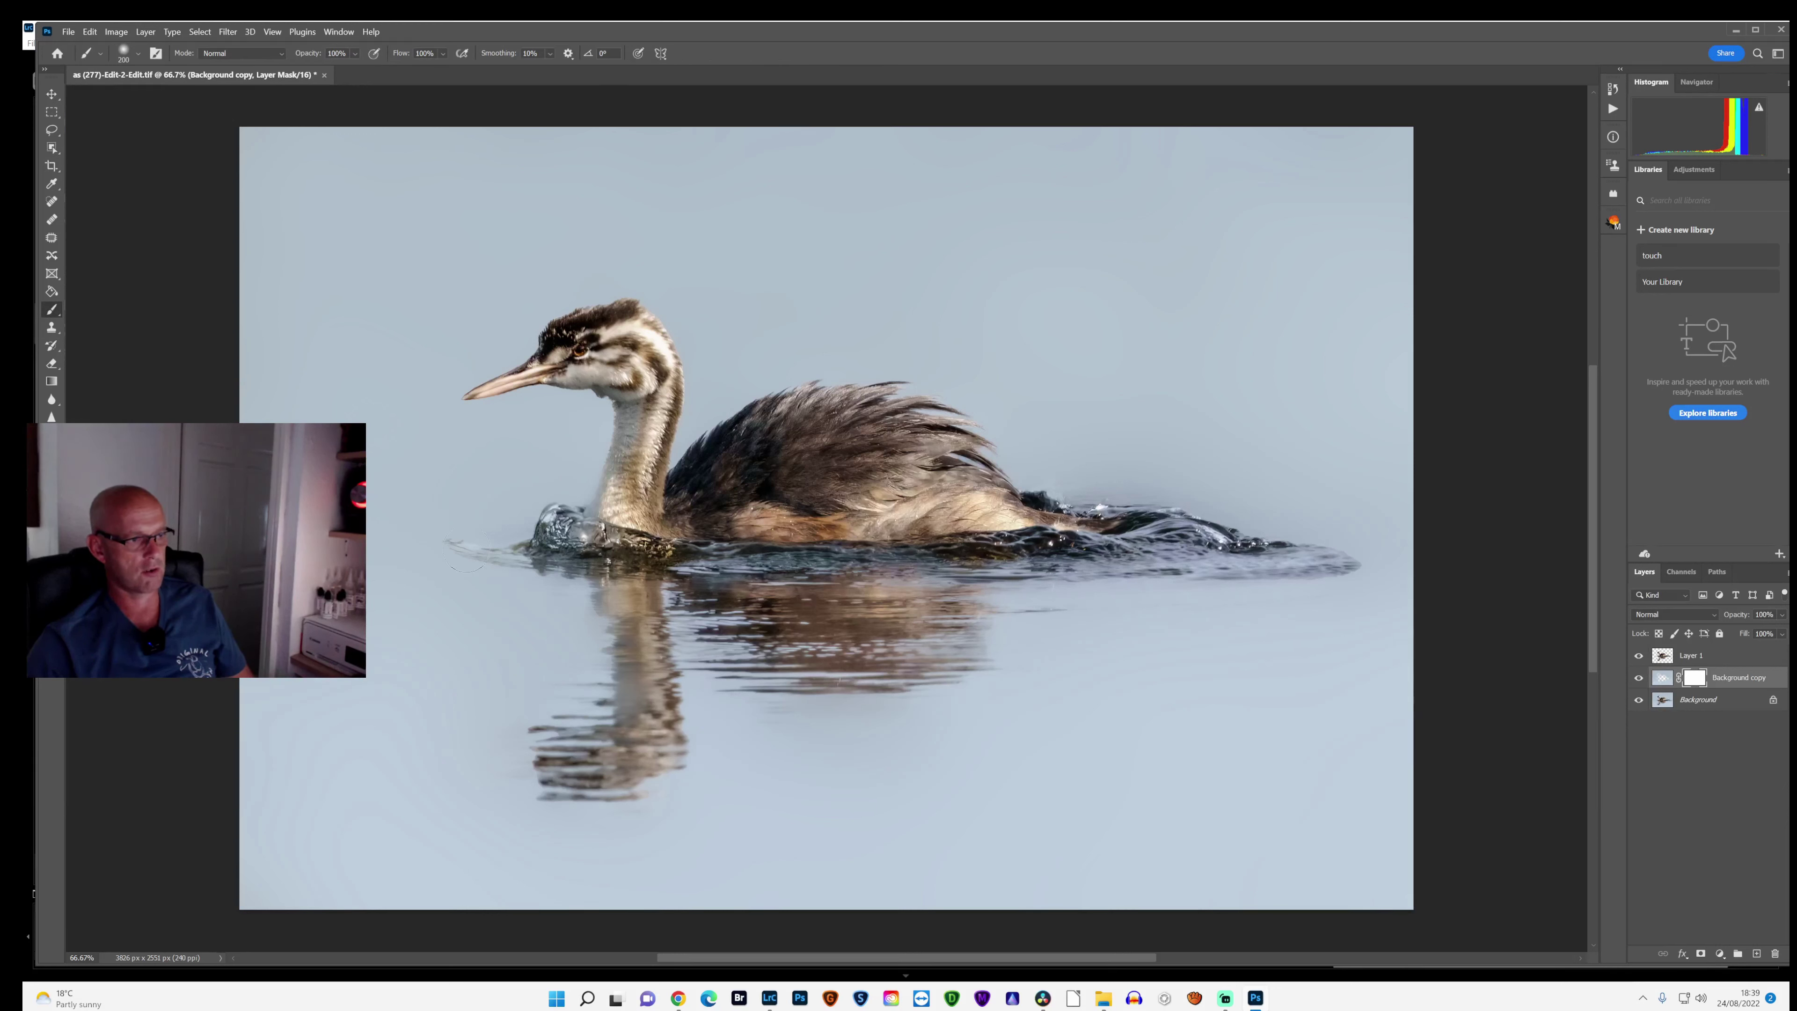
mouse_move(461, 549)
left_mouse_down()
mouse_move(1087, 528)
mouse_move(1362, 560)
left_mouse_up()
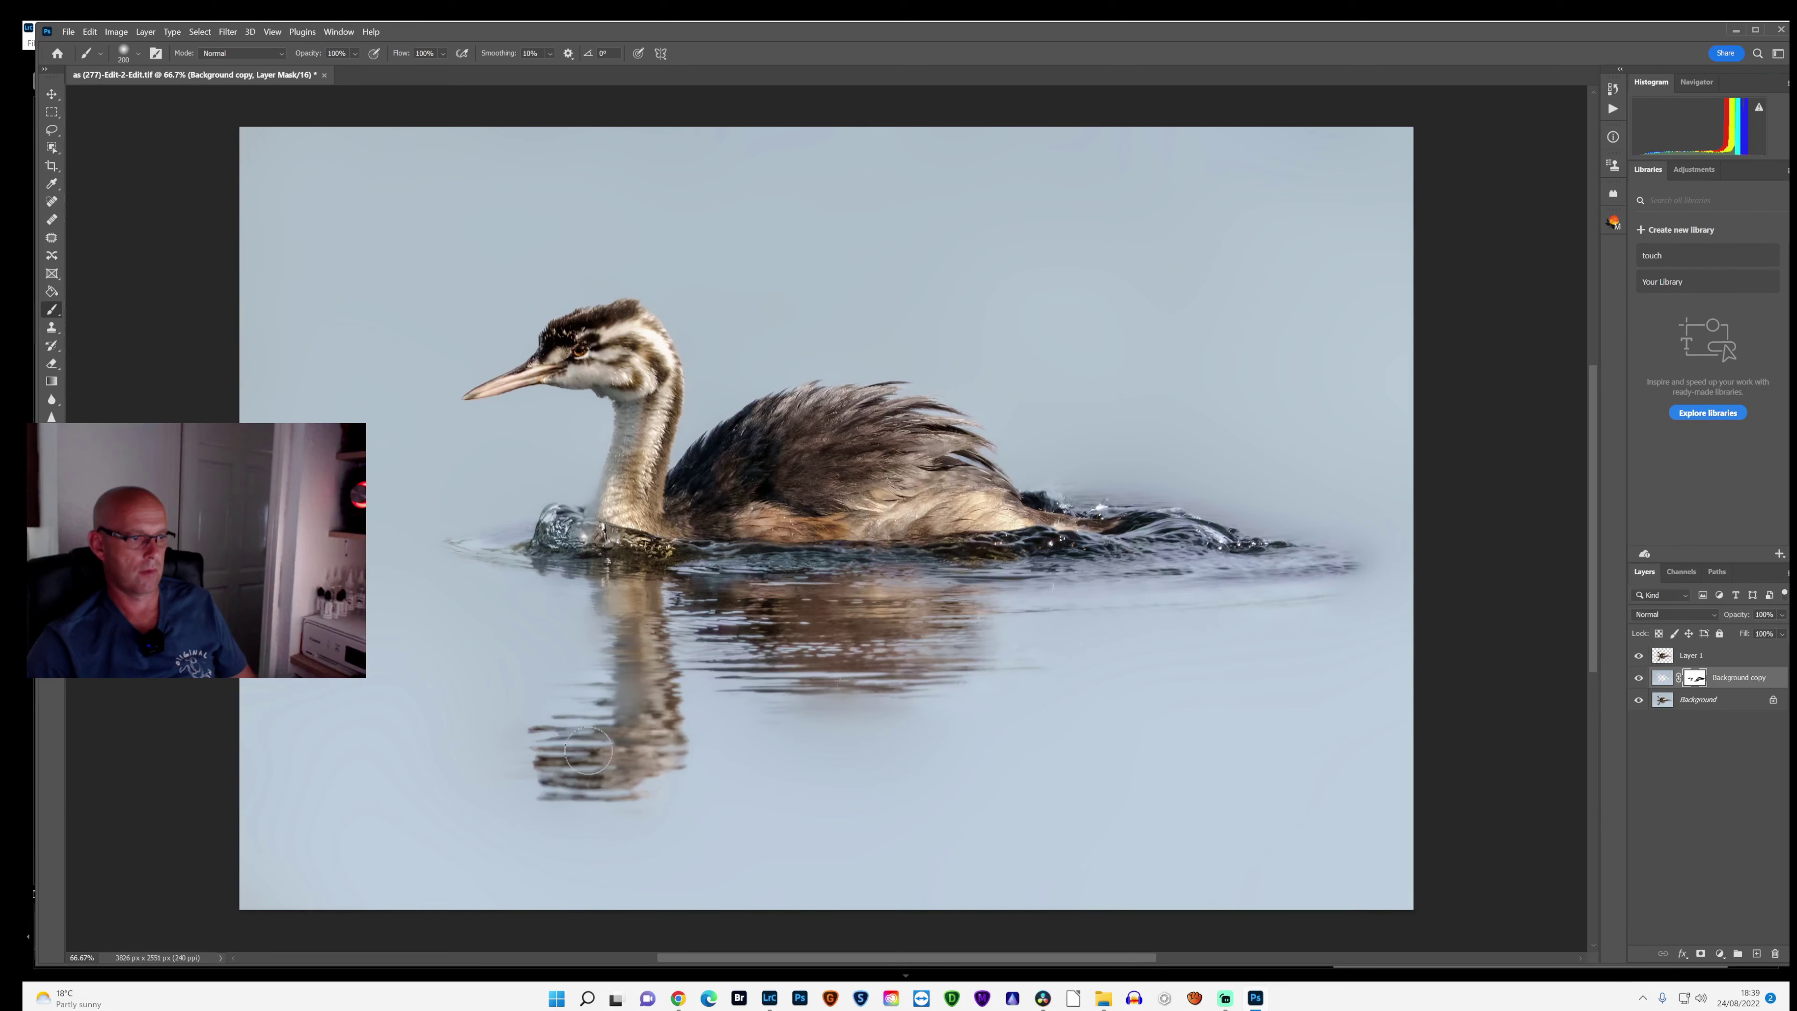
left_click_drag(595, 763, 506, 788)
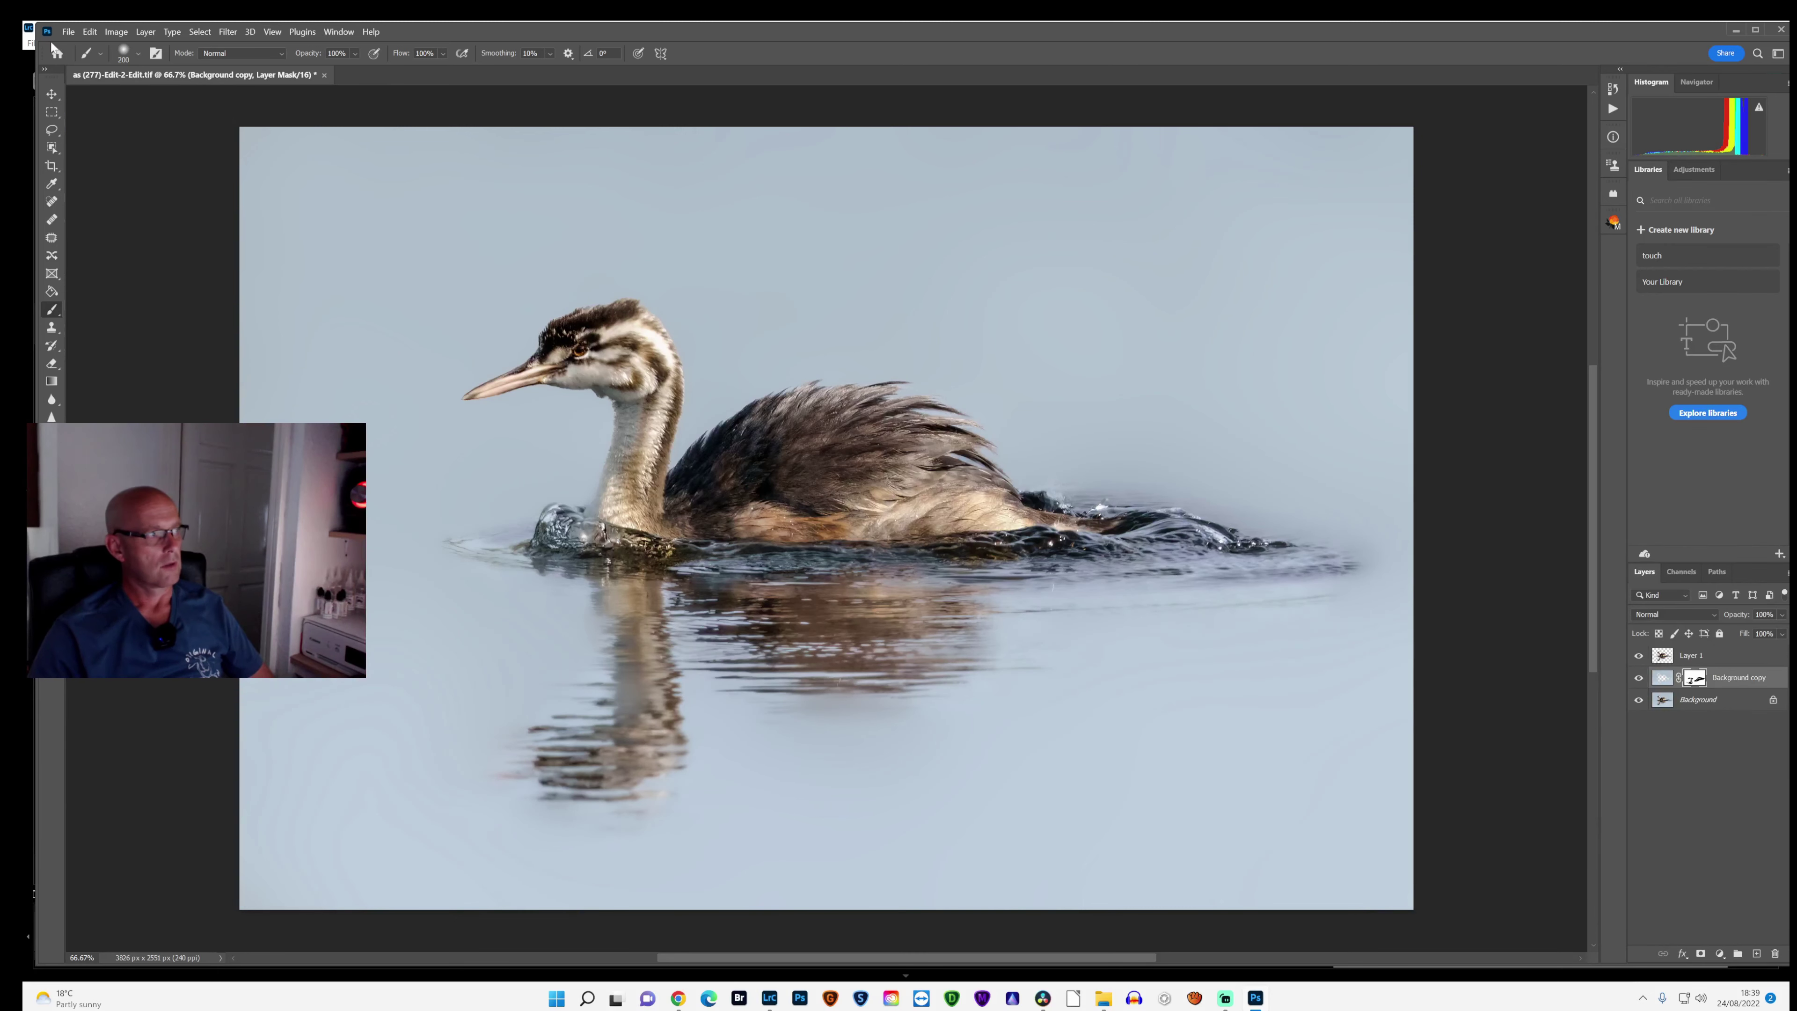
Step: Save the layered Photoshop document and switch back to Lightroom
left_click(64, 35)
left_click(171, 192)
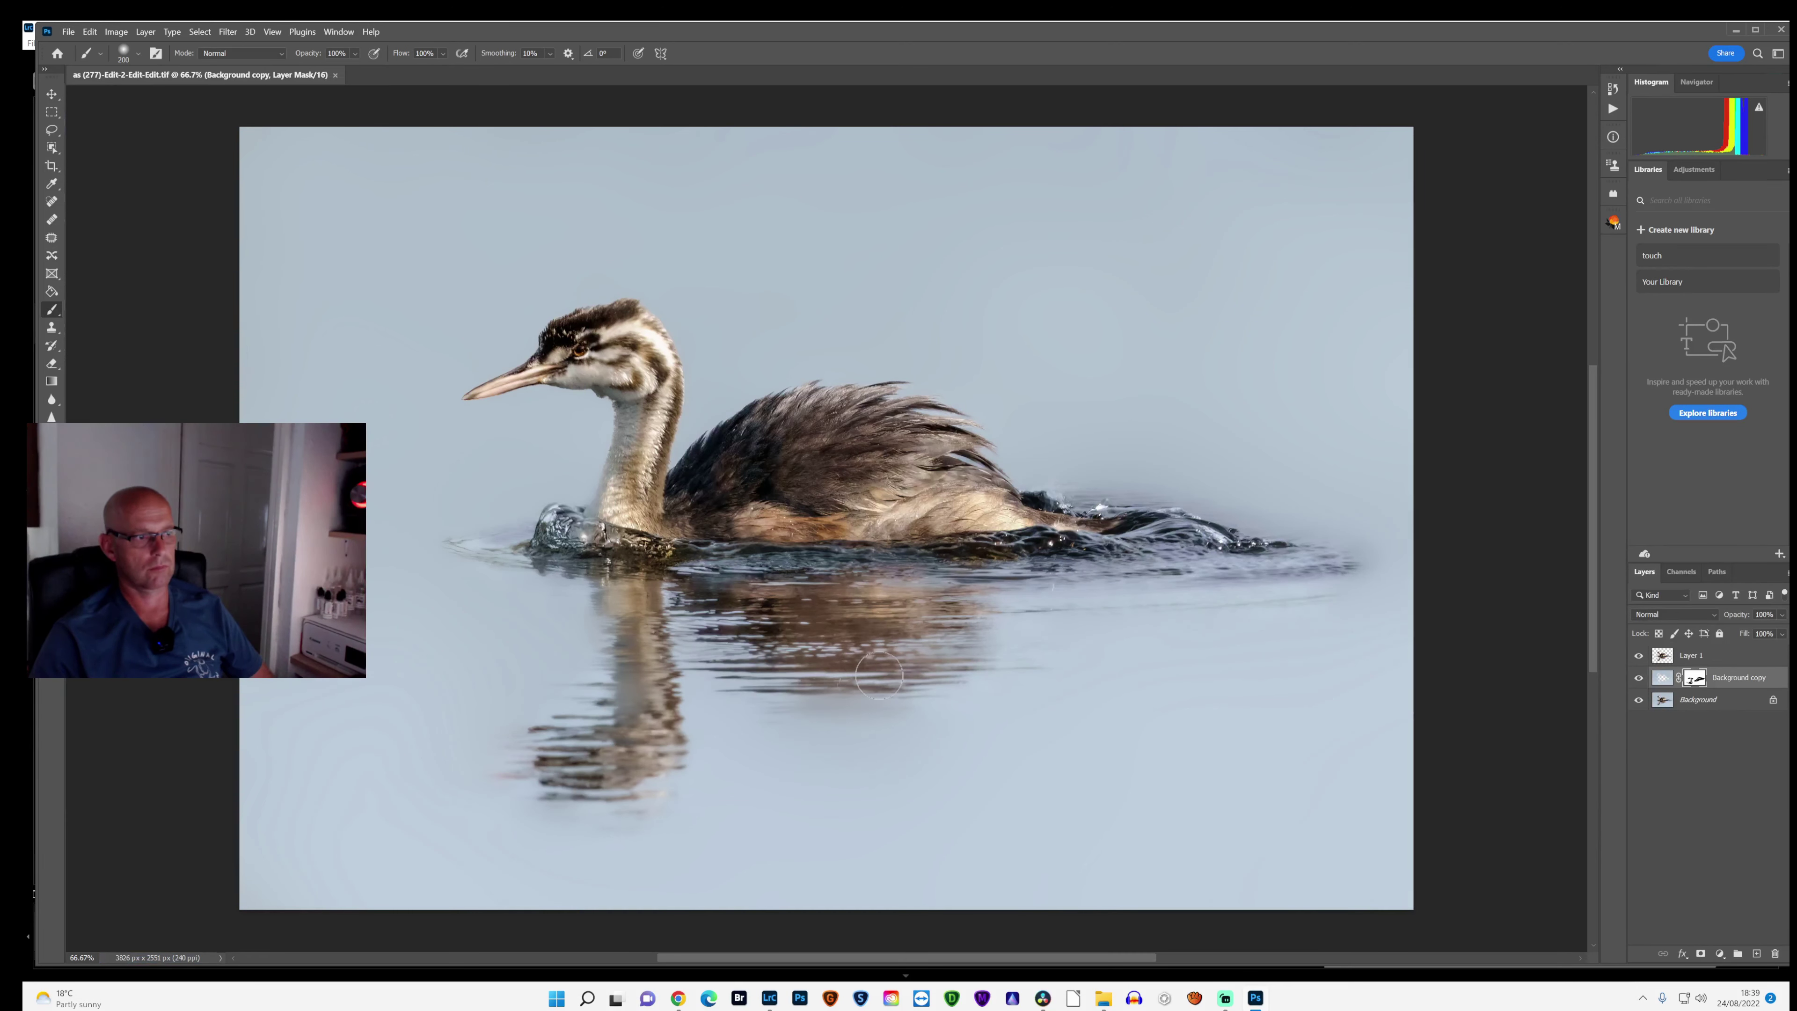
left_click(769, 998)
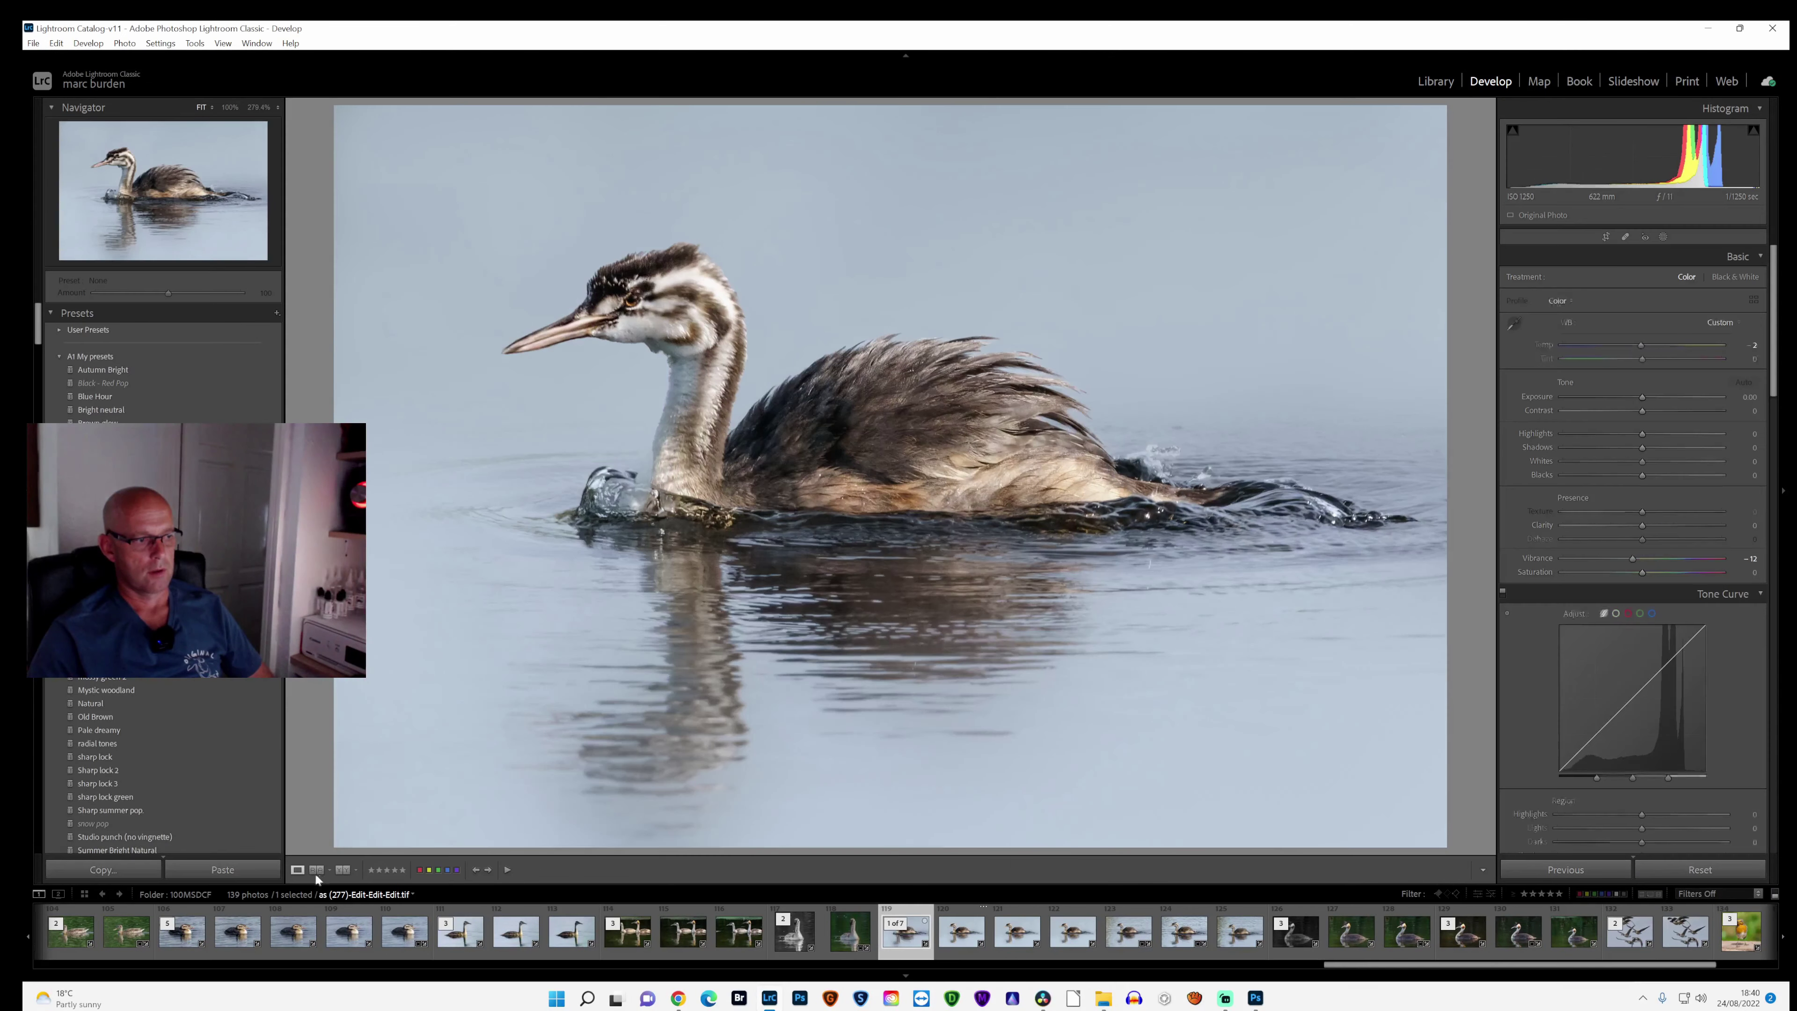
Step: Compare the edited photo in Reference View, using the earlier version with the rippled water as the reference photo
left_click(316, 874)
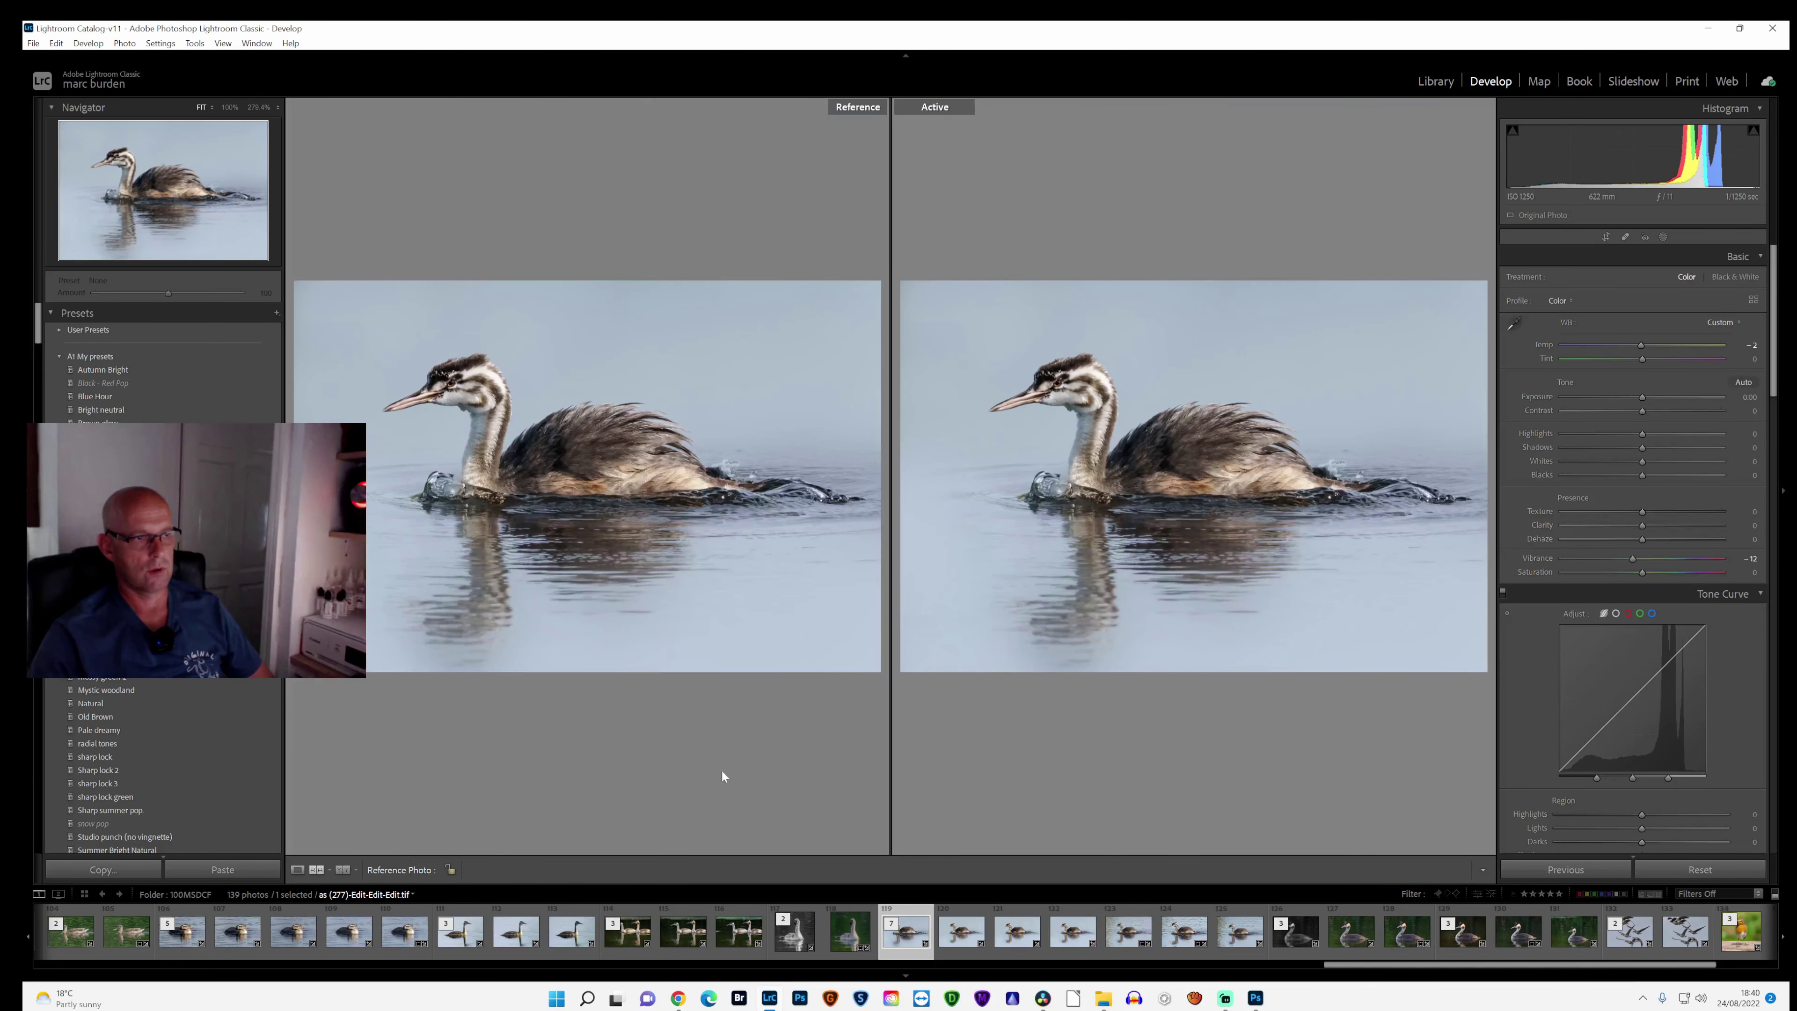
left_click_drag(1240, 931, 665, 556)
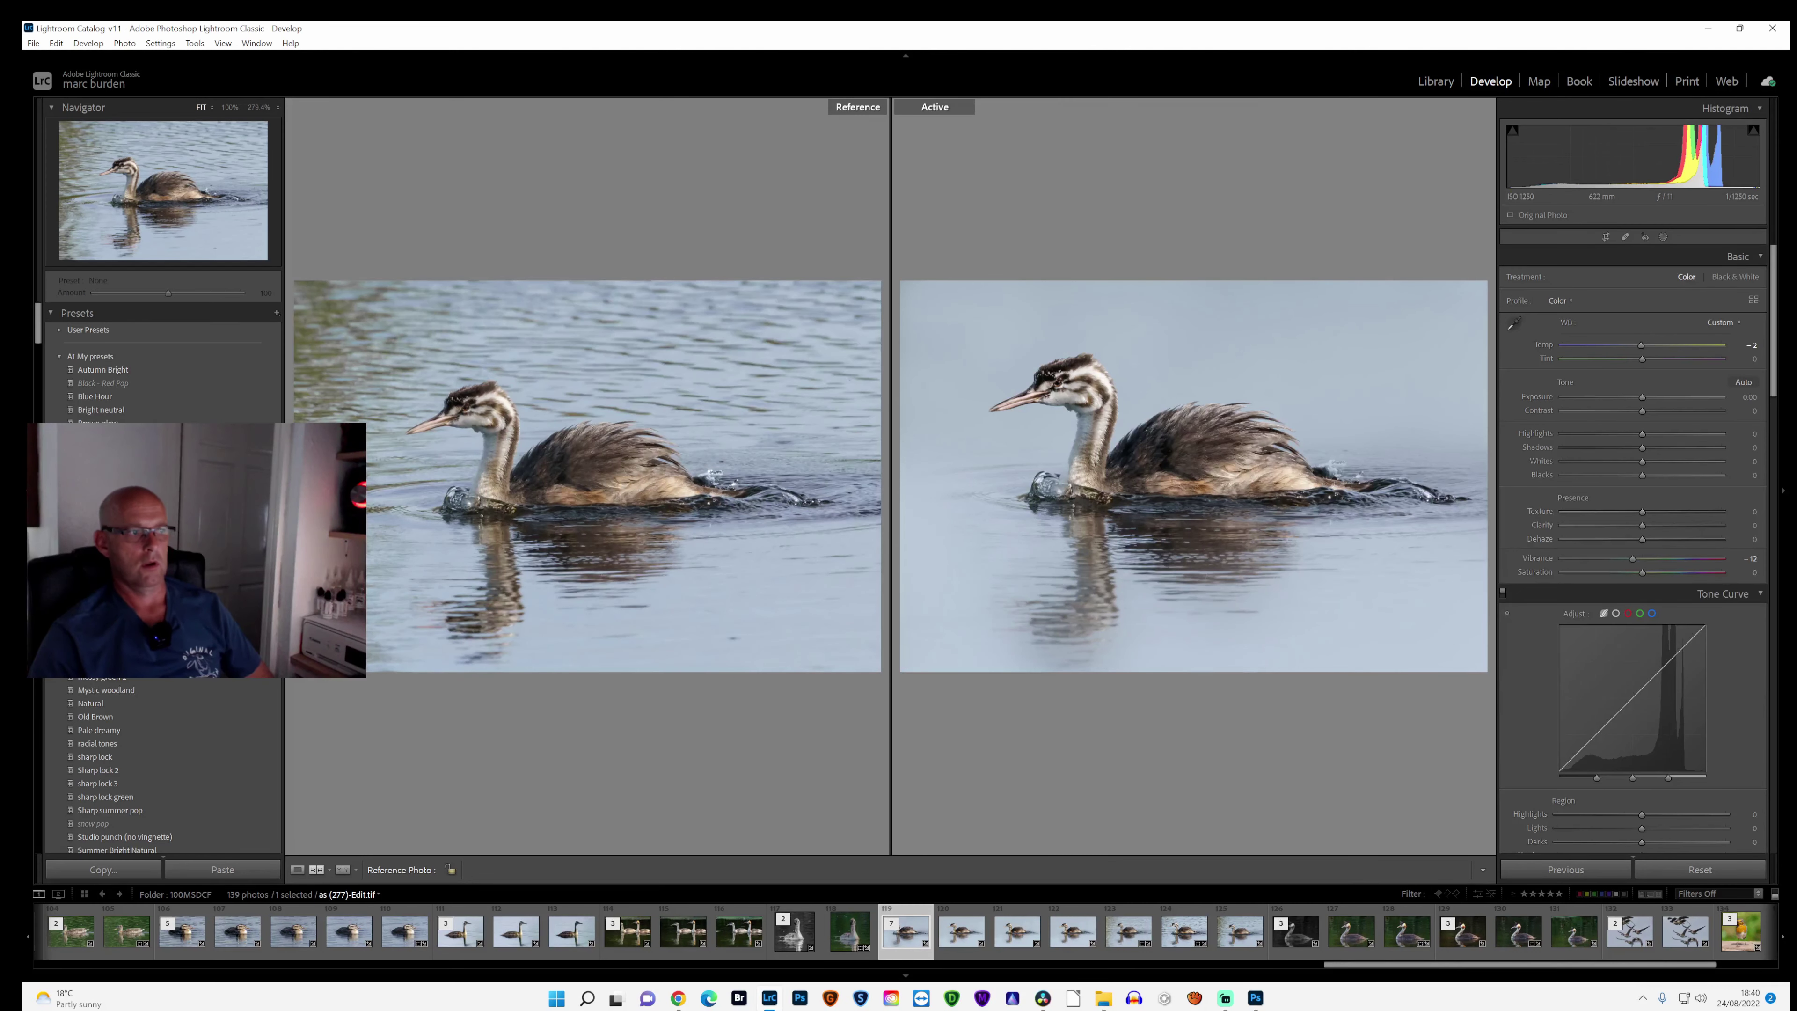